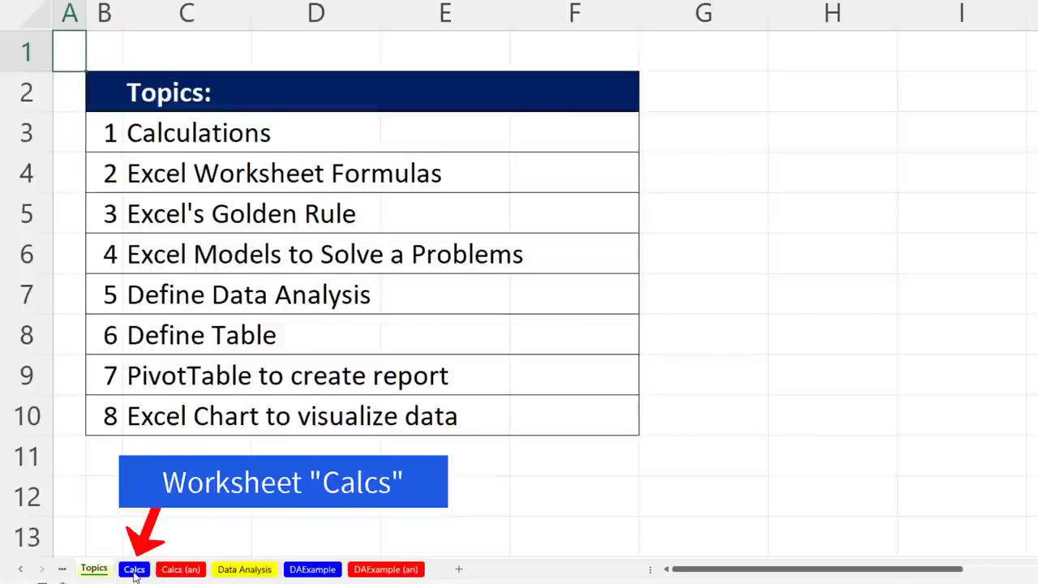
# Step: Open the Calcs worksheet and examine the Gross Pay and Tax Rate inputs of Goal 1
pyautogui.click(135, 570)
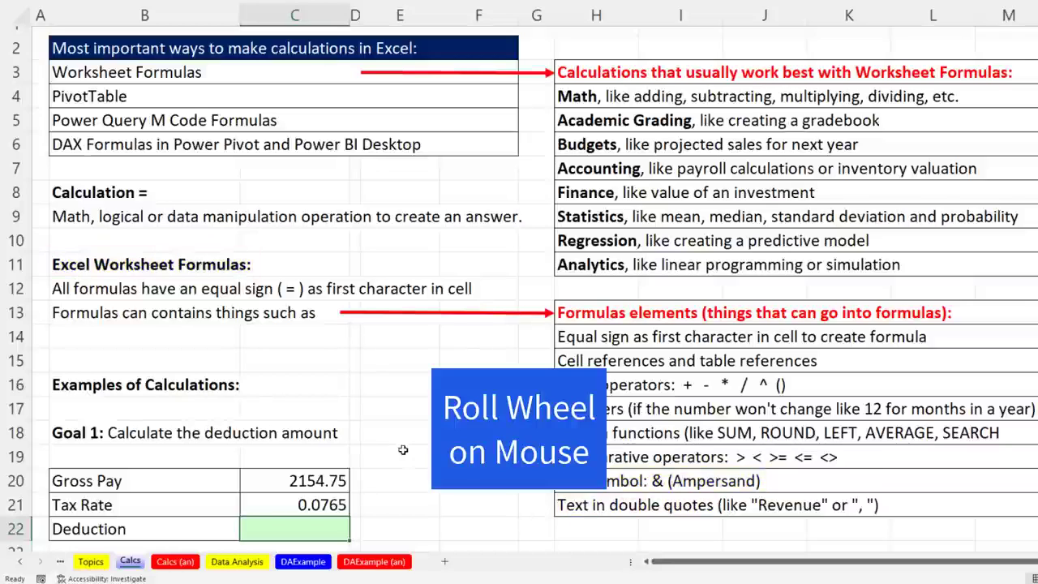
pyautogui.scroll(-1, 406, 448)
pyautogui.scroll(-2, 406, 448)
pyautogui.scroll(-1, 407, 447)
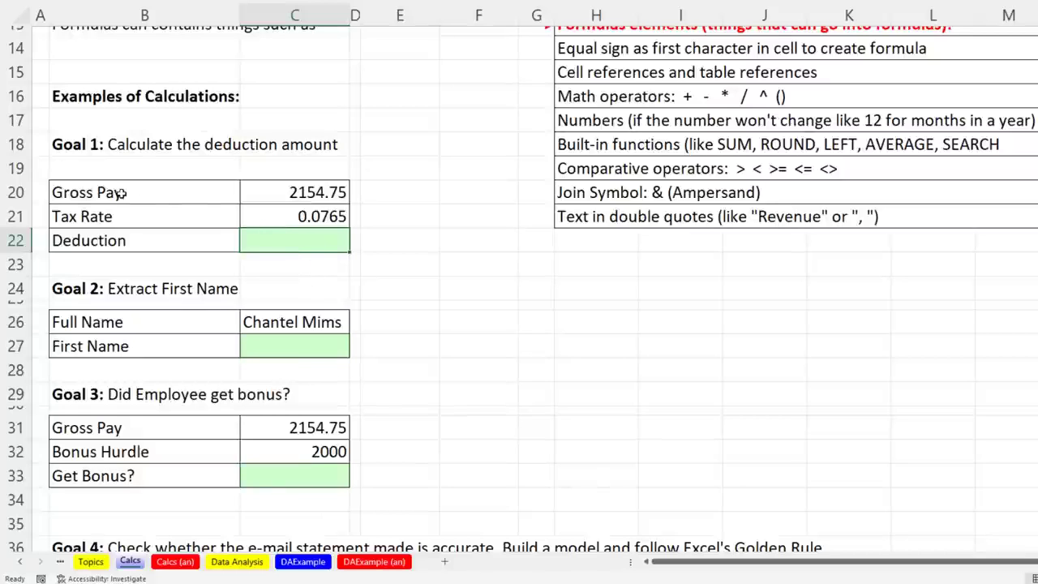
pyautogui.click(291, 192)
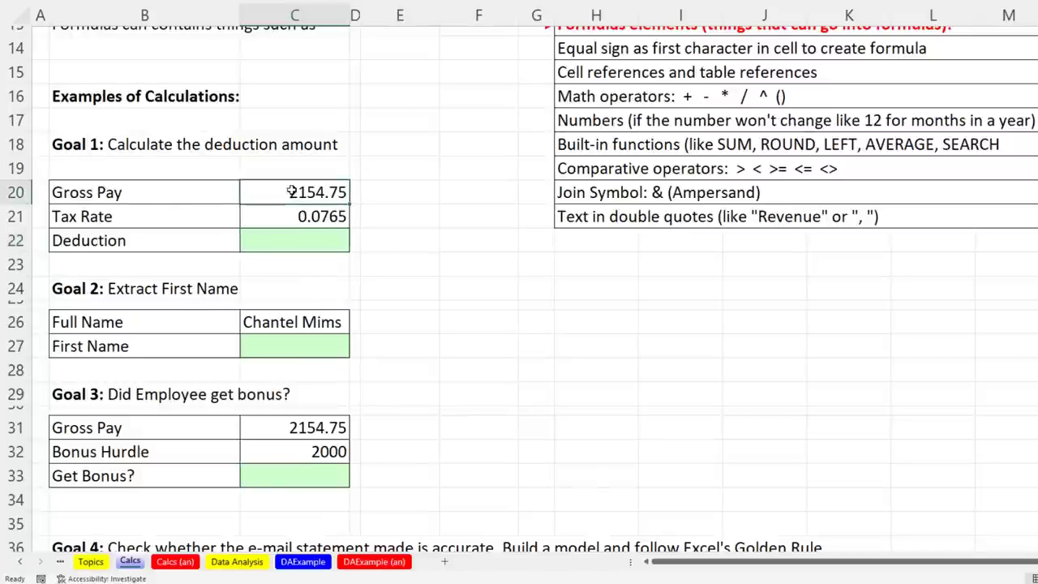
pyautogui.click(172, 215)
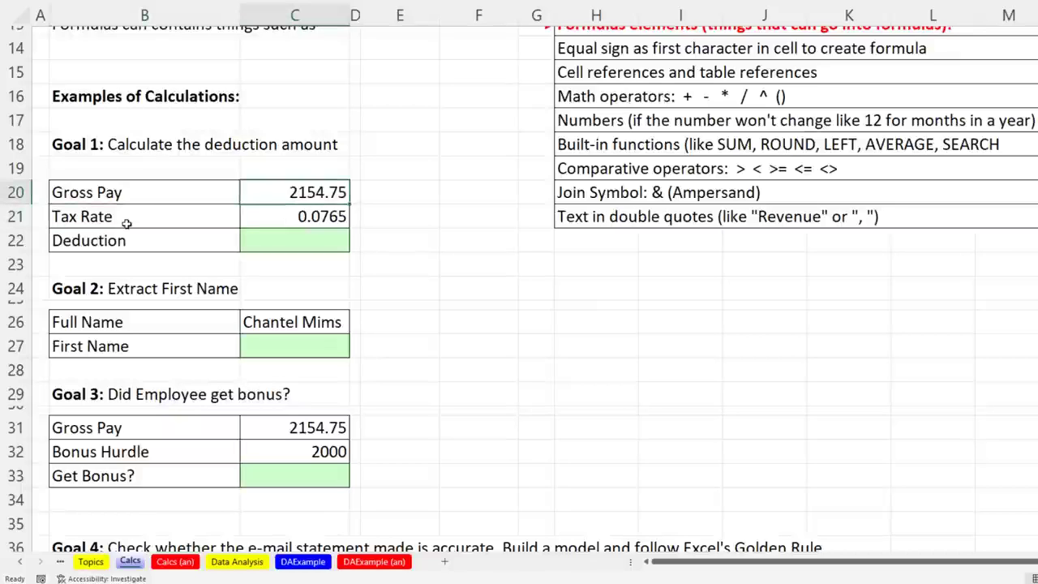
pyautogui.click(265, 214)
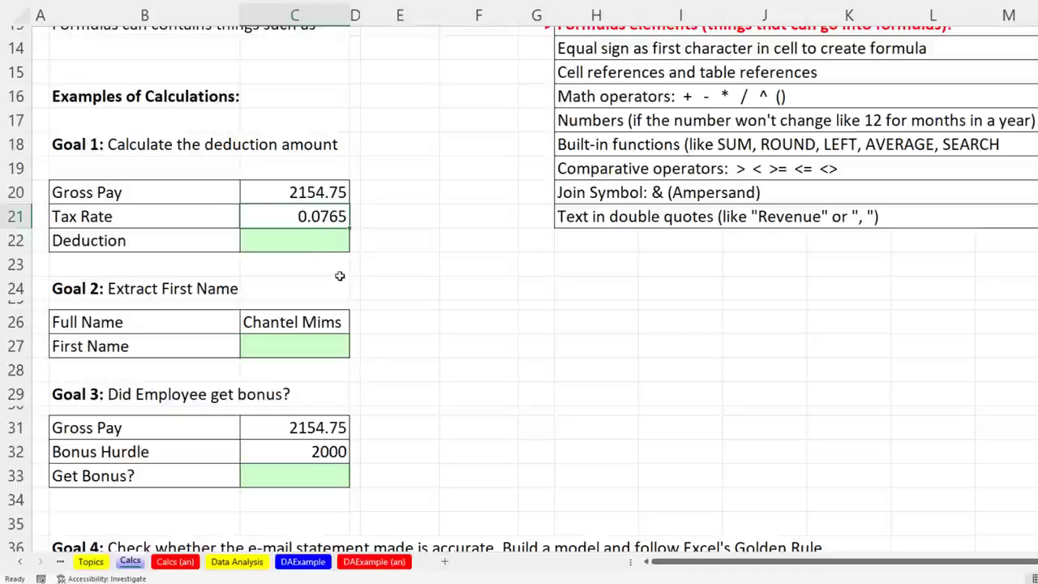
# Step: Enter the formula =C20*C21 in the Deduction cell C22 to multiply gross pay by tax rate
pyautogui.click(298, 241)
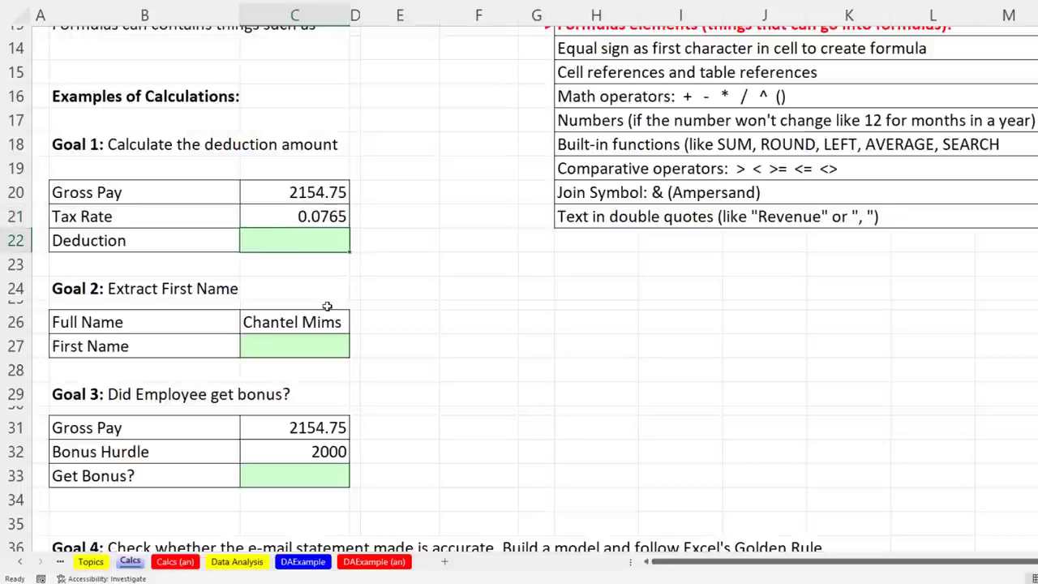
pyautogui.write('=')
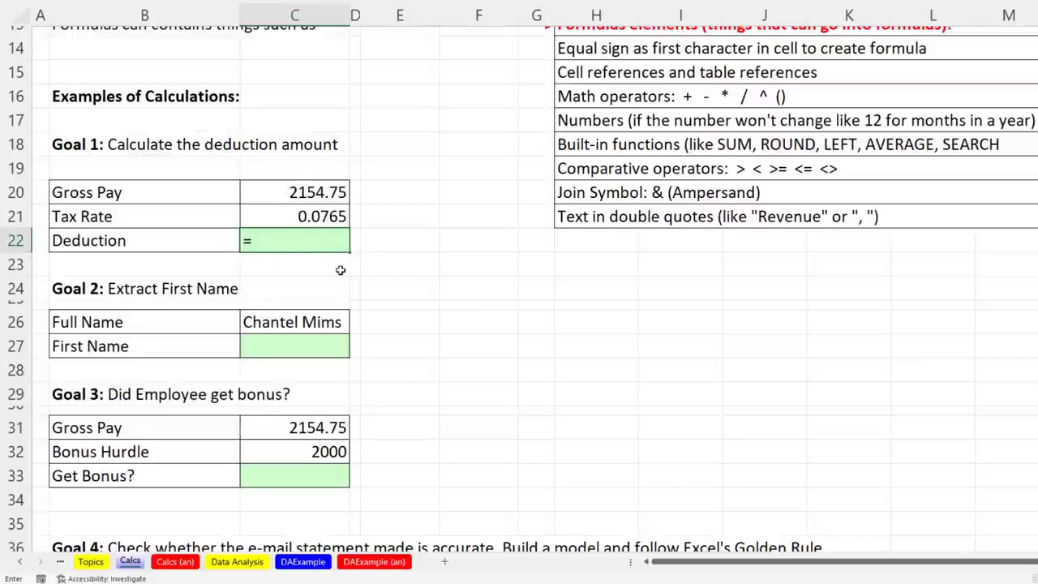
pyautogui.click(289, 195)
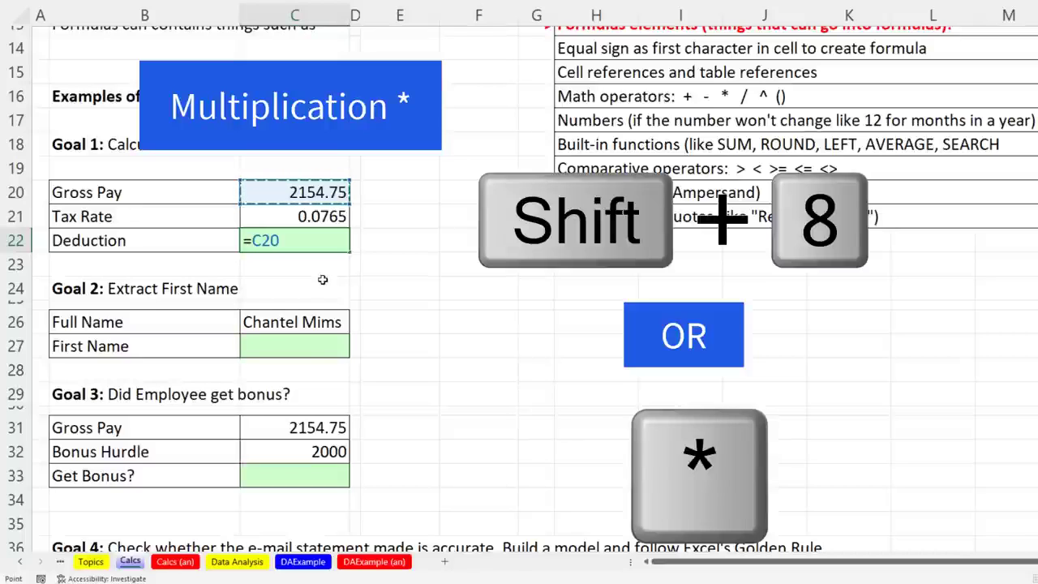
pyautogui.write('*')
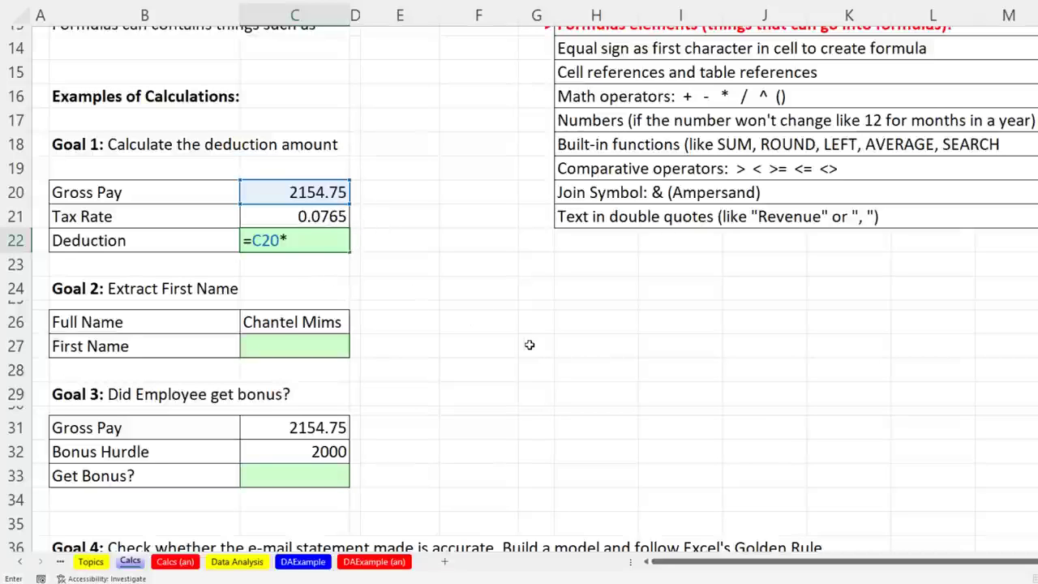
pyautogui.press('Up')
pyautogui.press('Up')
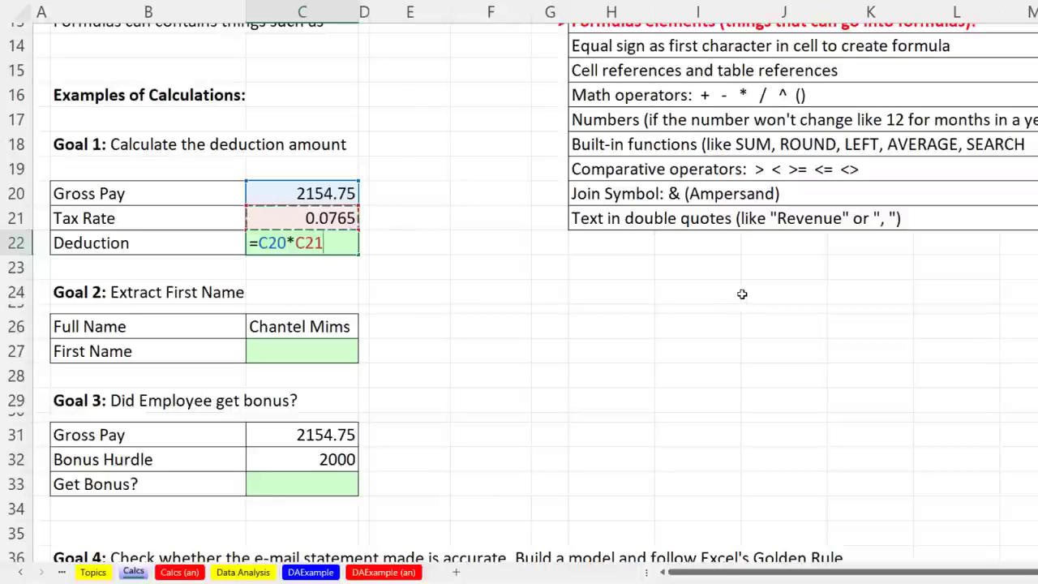
pyautogui.press('Return')
pyautogui.press('Return')
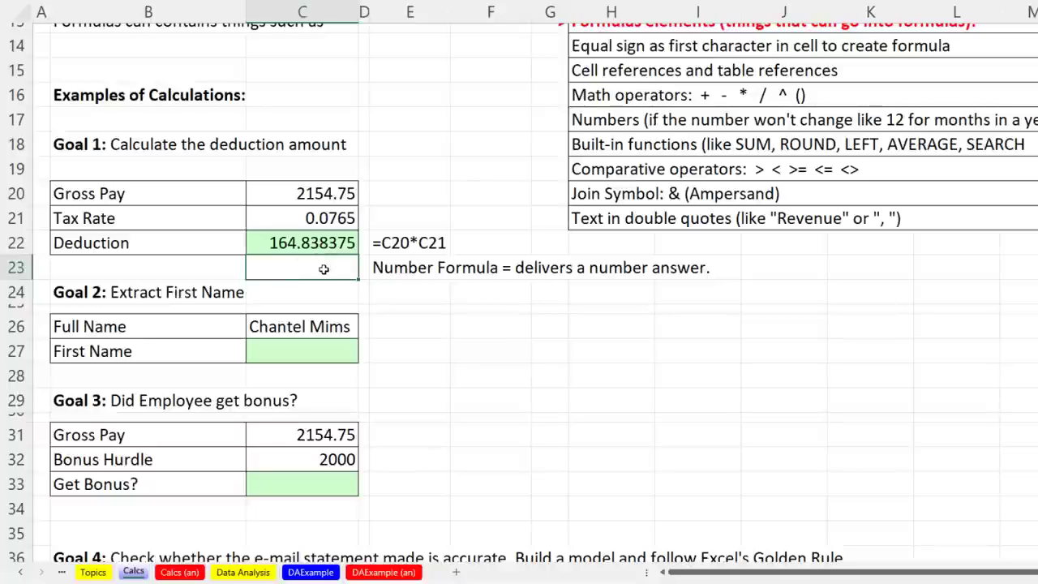
# Step: Wrap the Deduction formula in C22 in the ROUND function with two digits, making it =ROUND(C20*C21,2)
pyautogui.click(310, 243)
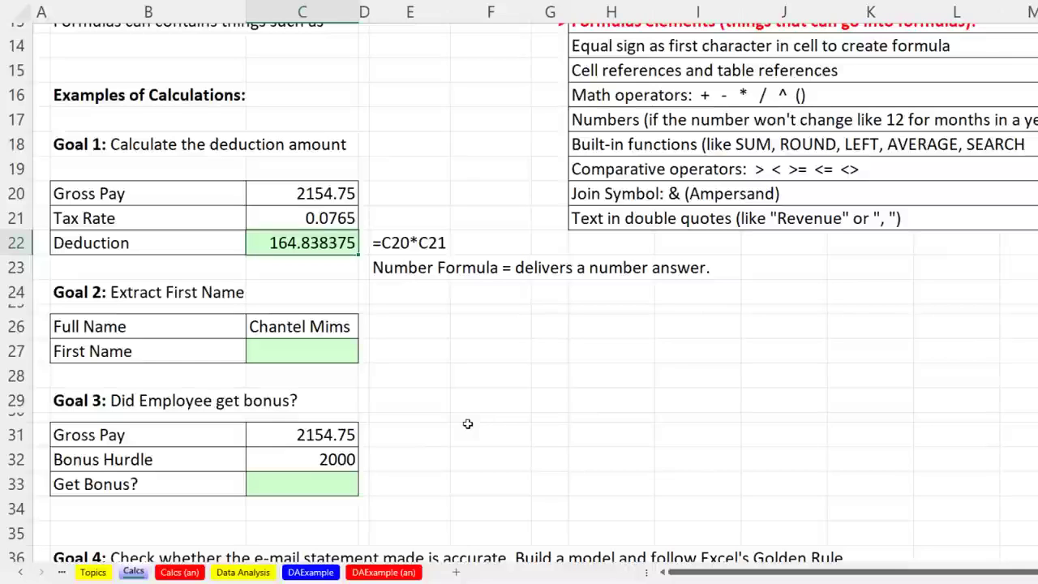
pyautogui.press('F2')
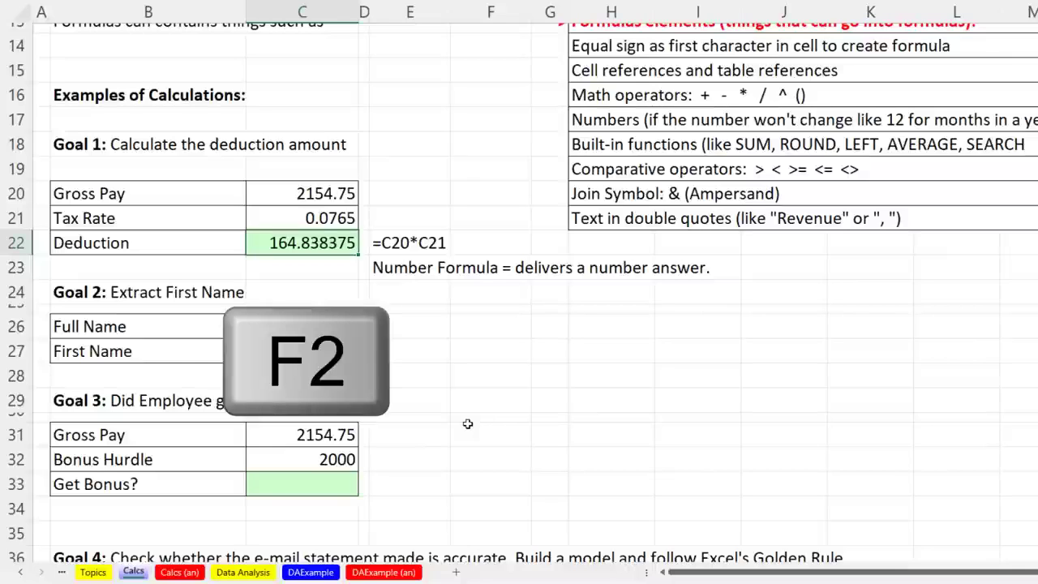
pyautogui.press('F2')
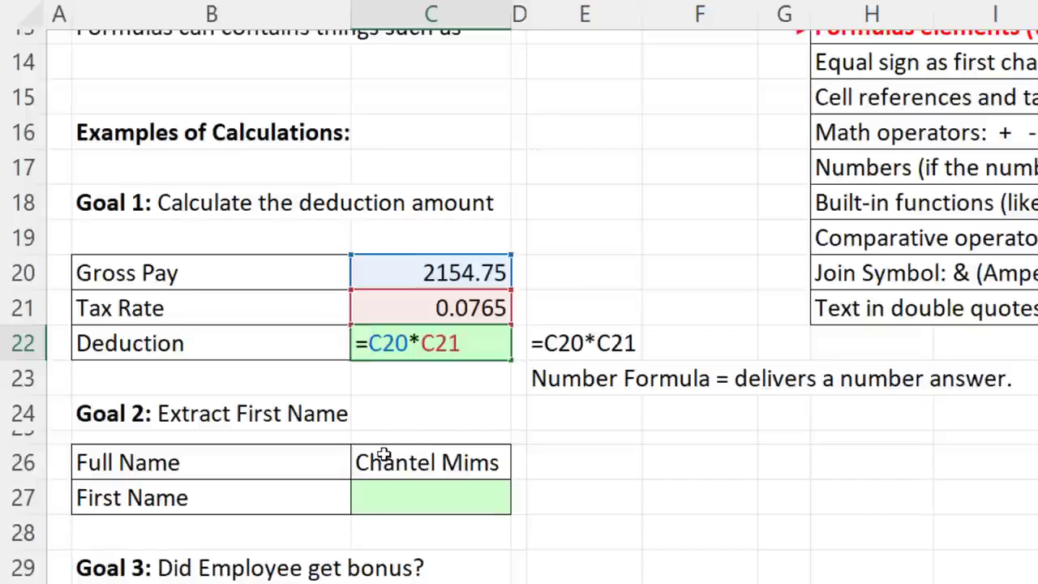
pyautogui.write('rou')
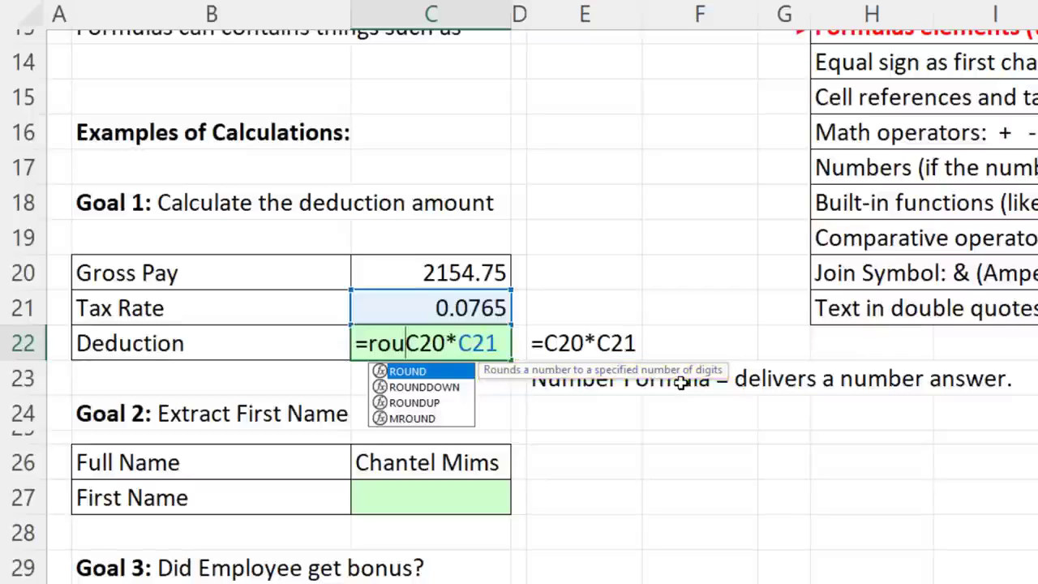
pyautogui.press('Down')
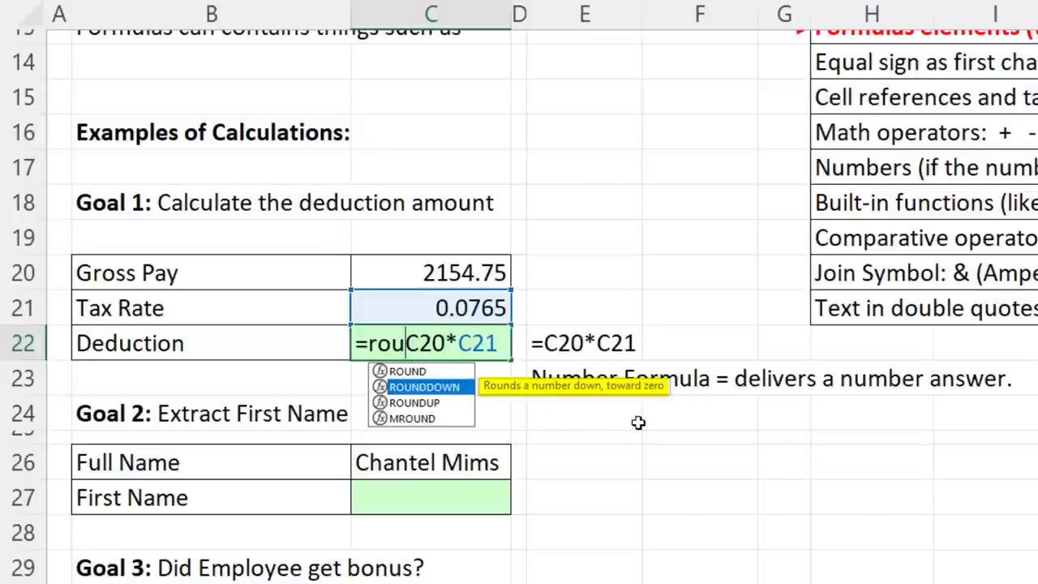
pyautogui.press('Down')
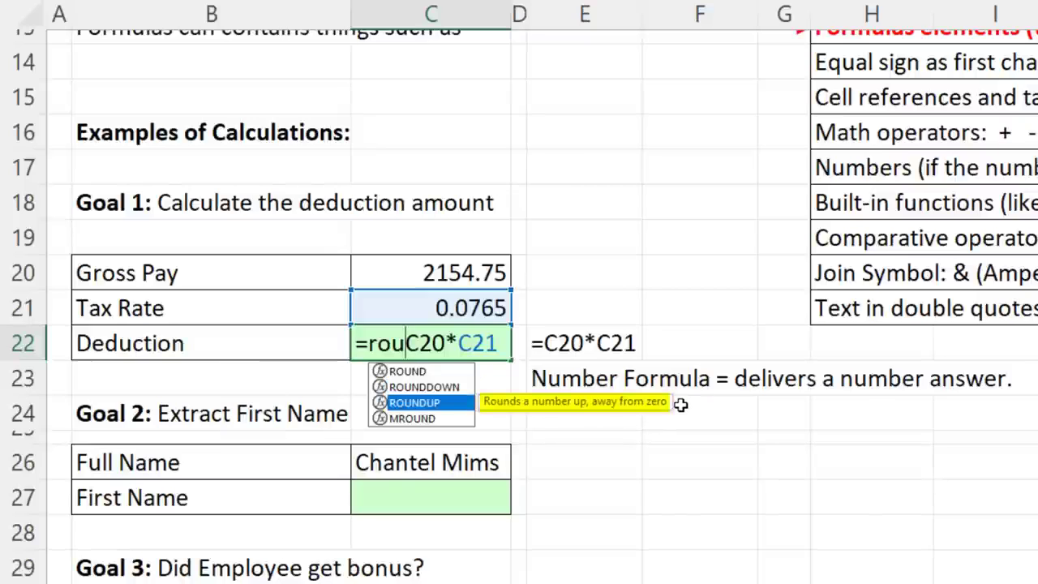
pyautogui.press('Up')
pyautogui.press('Up')
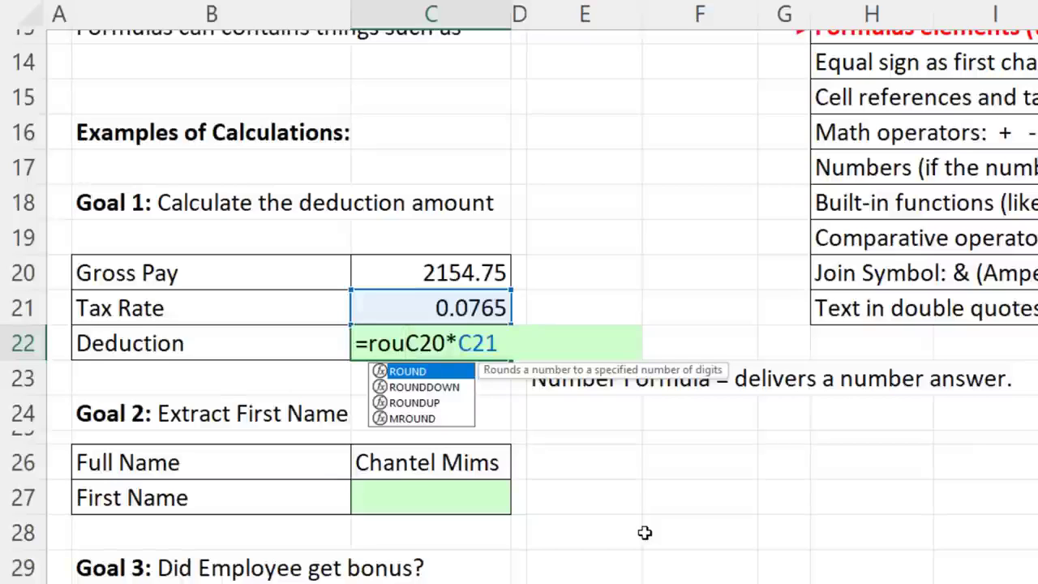
pyautogui.press('Tab')
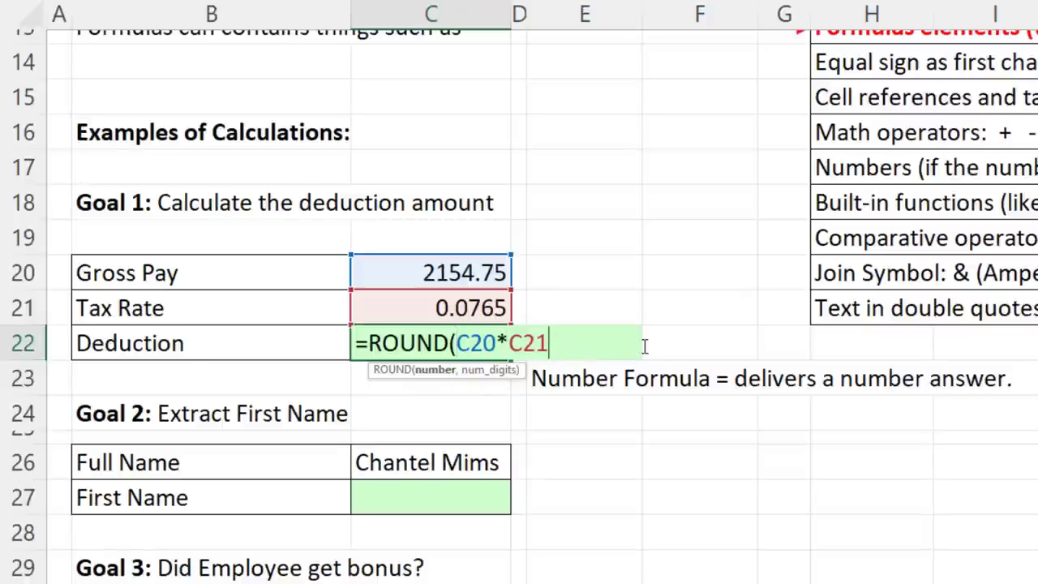
pyautogui.write(',2')
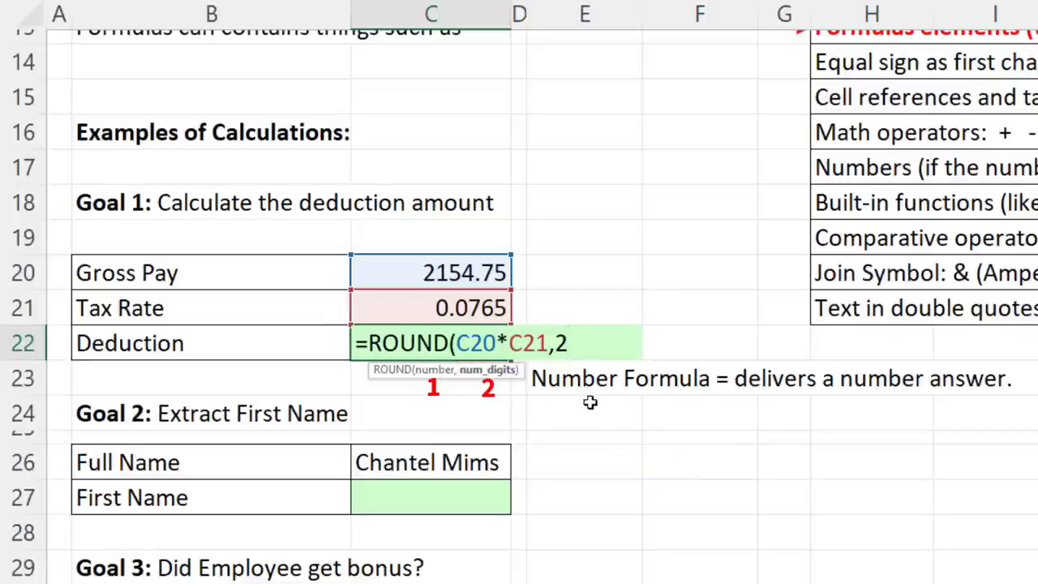
pyautogui.write(')')
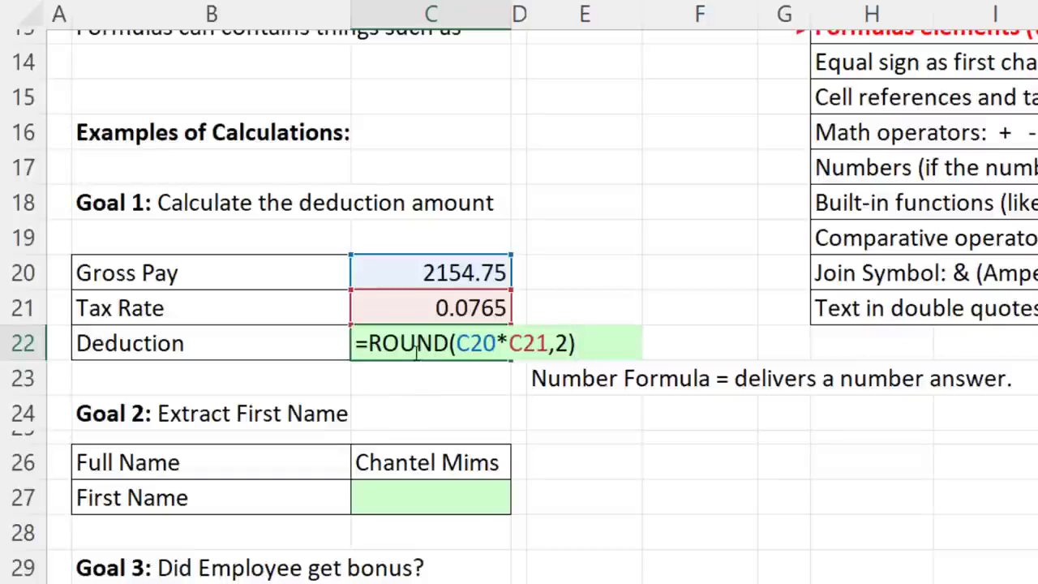
pyautogui.press('Return')
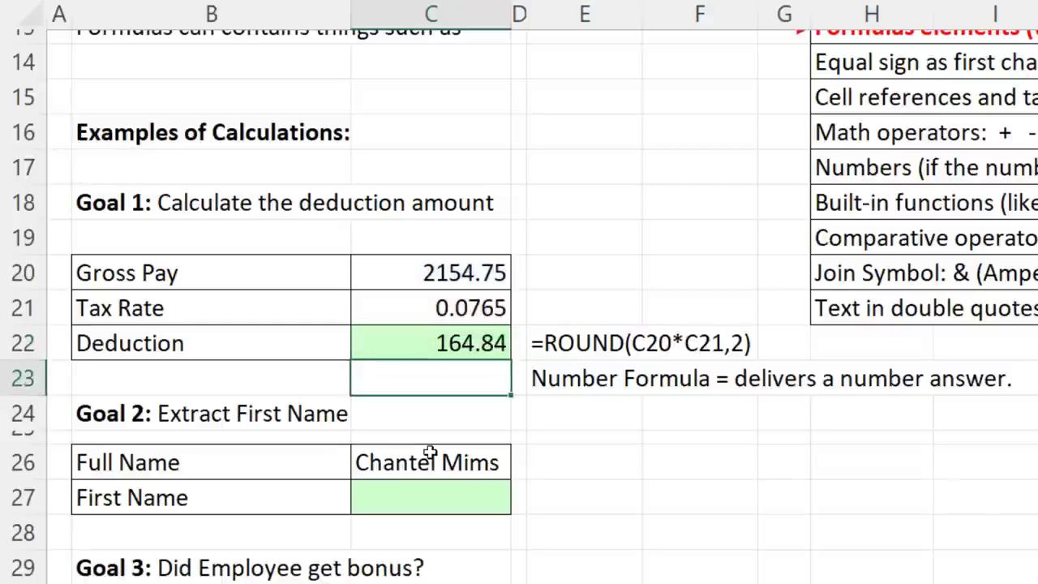
# Step: Reopen the rounded Deduction formula in C22 for review and commit it while keeping the cell selected
pyautogui.click(421, 347)
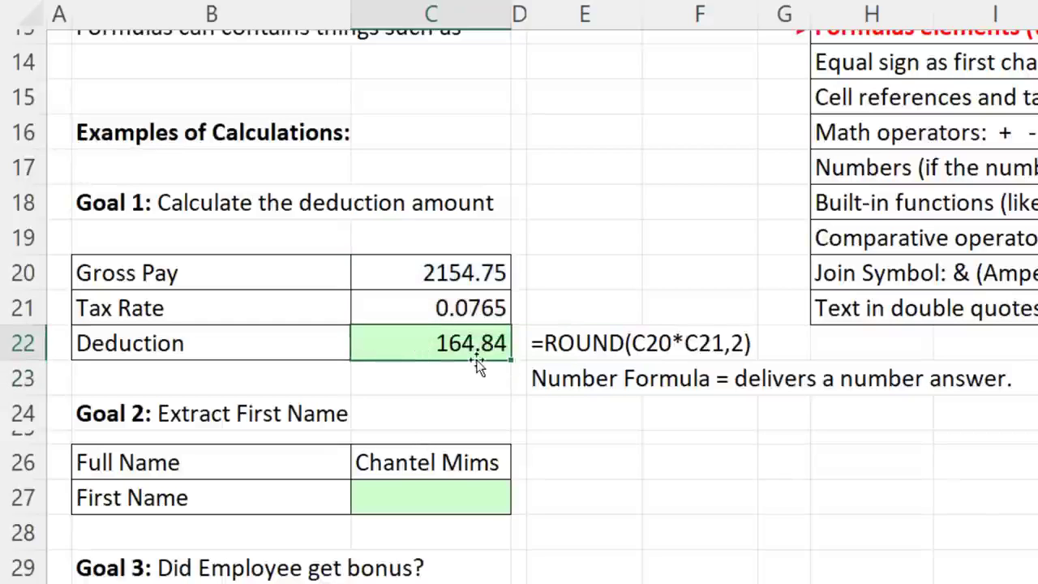
pyautogui.doubleClick(446, 354)
pyautogui.hotkey('ctrl', 'Return')
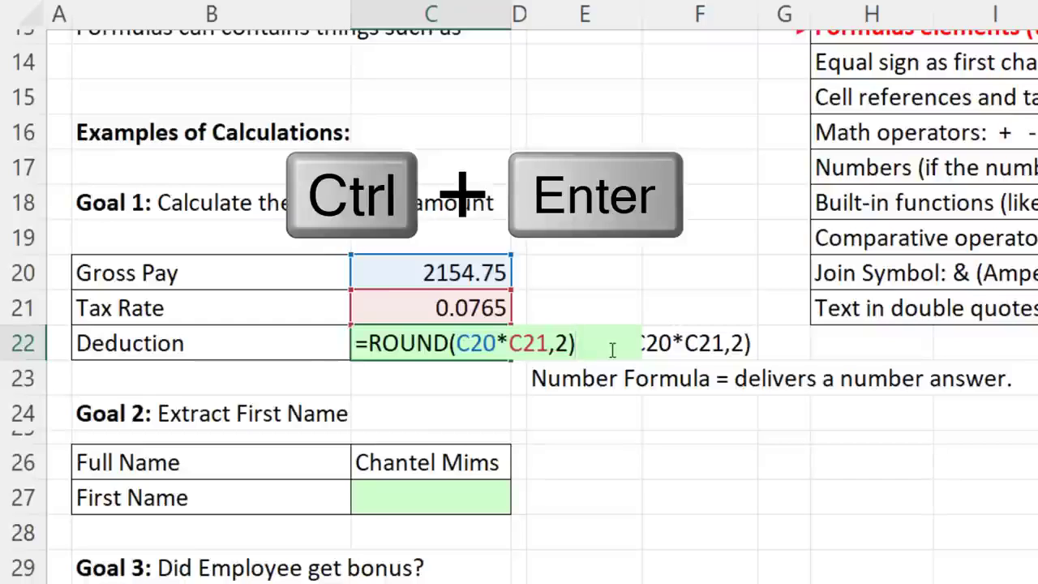
pyautogui.hotkey('ctrl', 'Return')
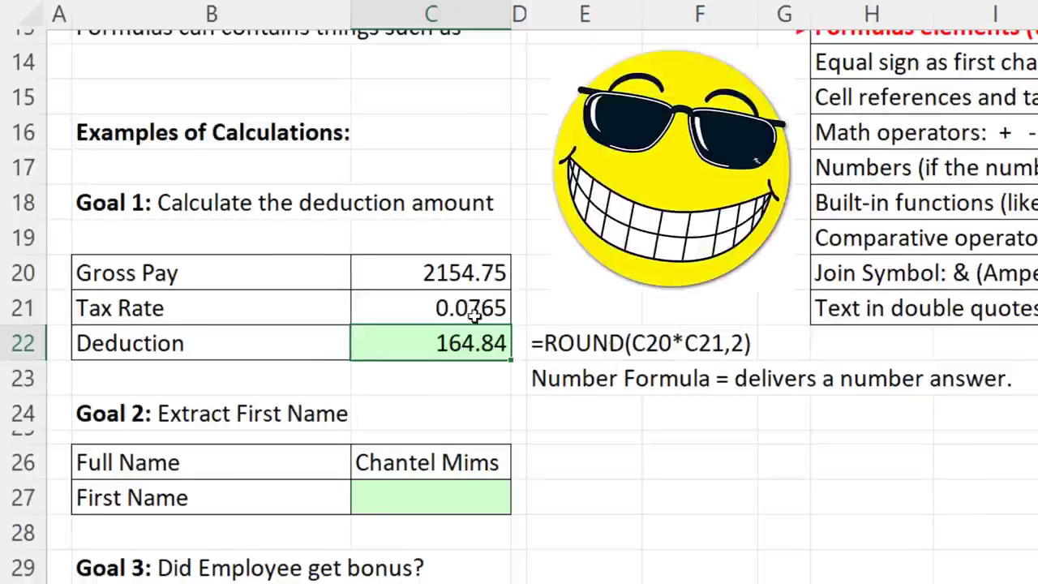
# Step: Format the Deduction cell C22 as Currency with the $ symbol and two decimal places
pyautogui.keyDown('ctrl'); pyautogui.scroll(-3, 476, 316); pyautogui.keyUp('ctrl')
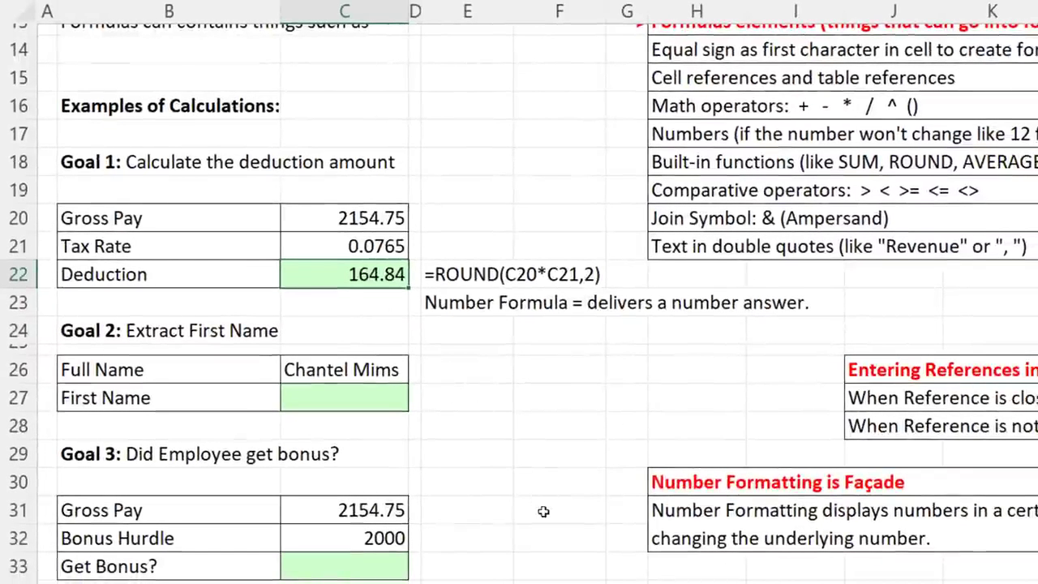
pyautogui.hotkey('ctrl', '1')
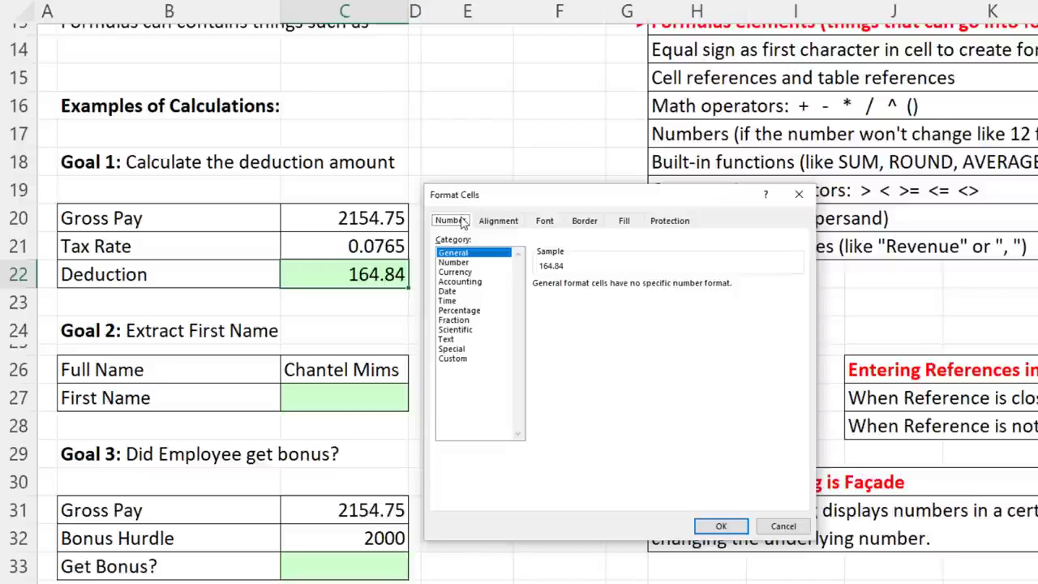
pyautogui.click(459, 272)
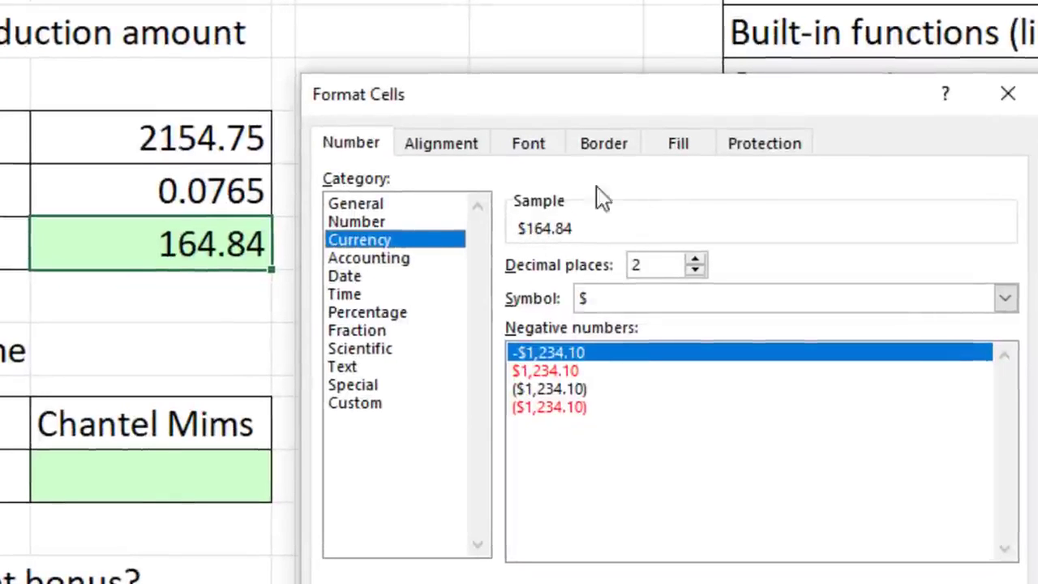
pyautogui.click(698, 273)
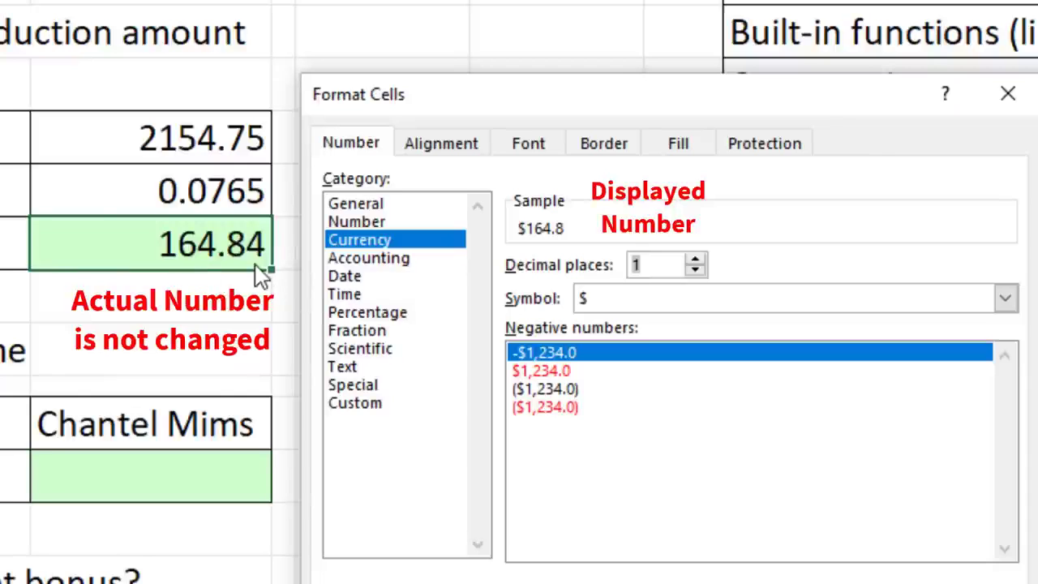
pyautogui.click(695, 260)
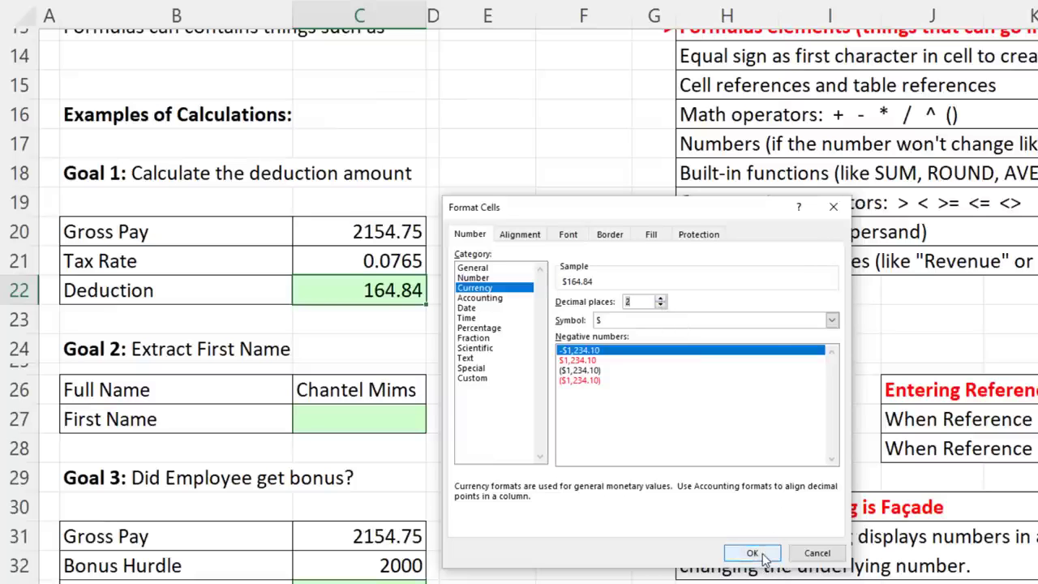
pyautogui.click(762, 555)
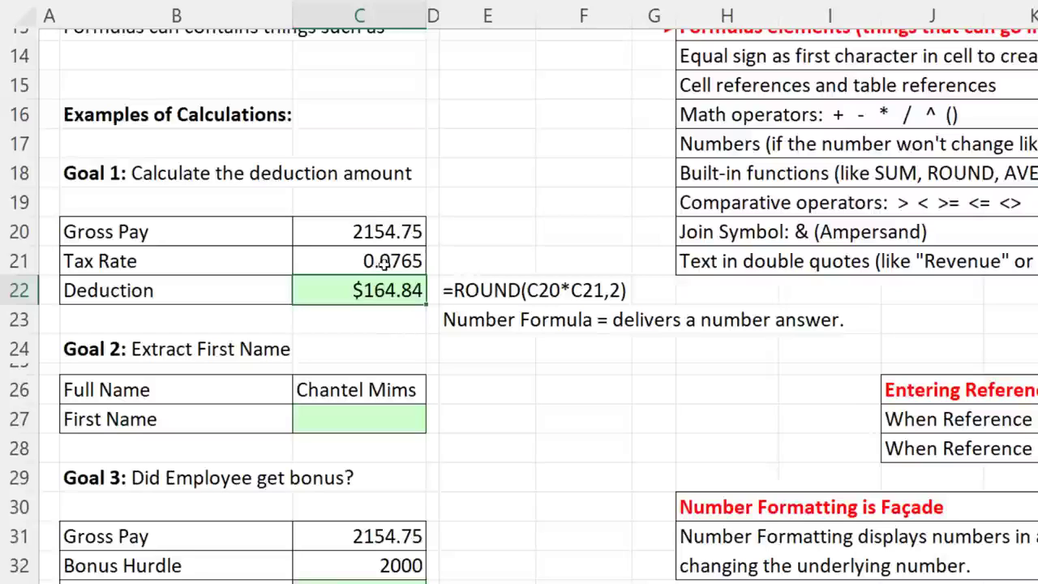
# Step: Format the Gross Pay cell C20 as Currency with the $ symbol and zero decimals, and increase its display to two decimal places
pyautogui.click(363, 232)
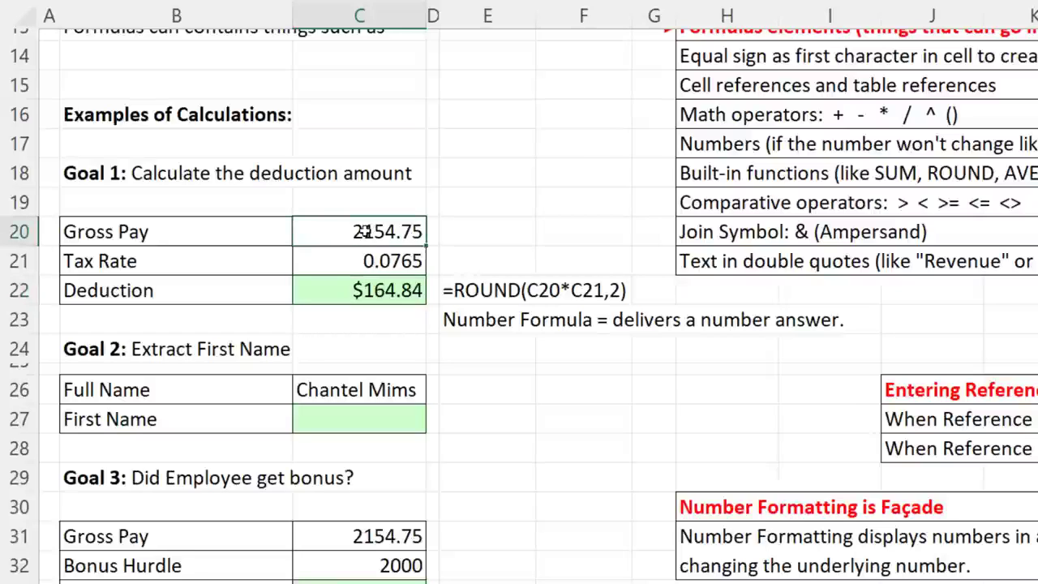
pyautogui.hotkey('ctrl', '1')
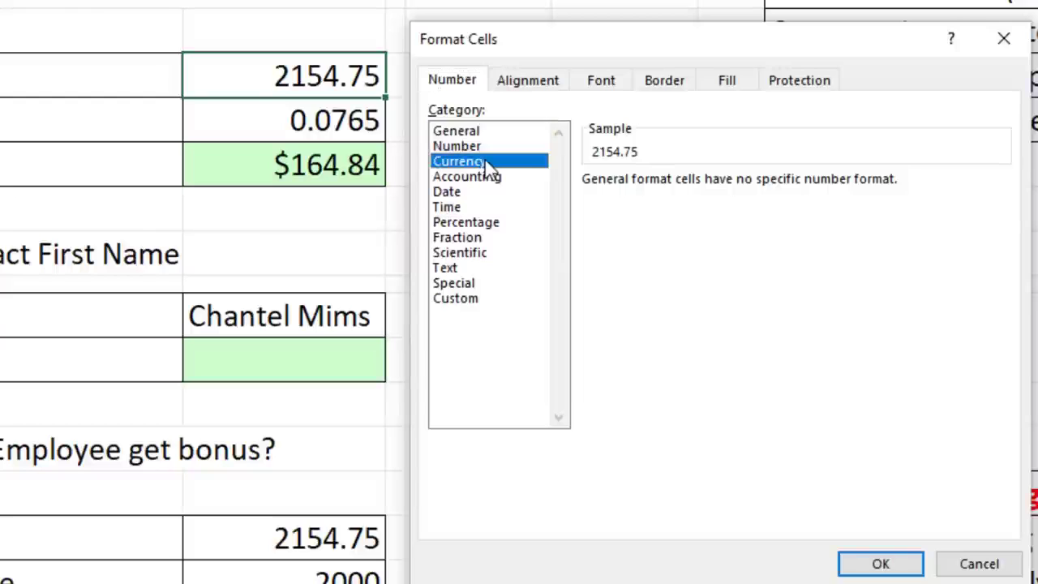
pyautogui.click(474, 288)
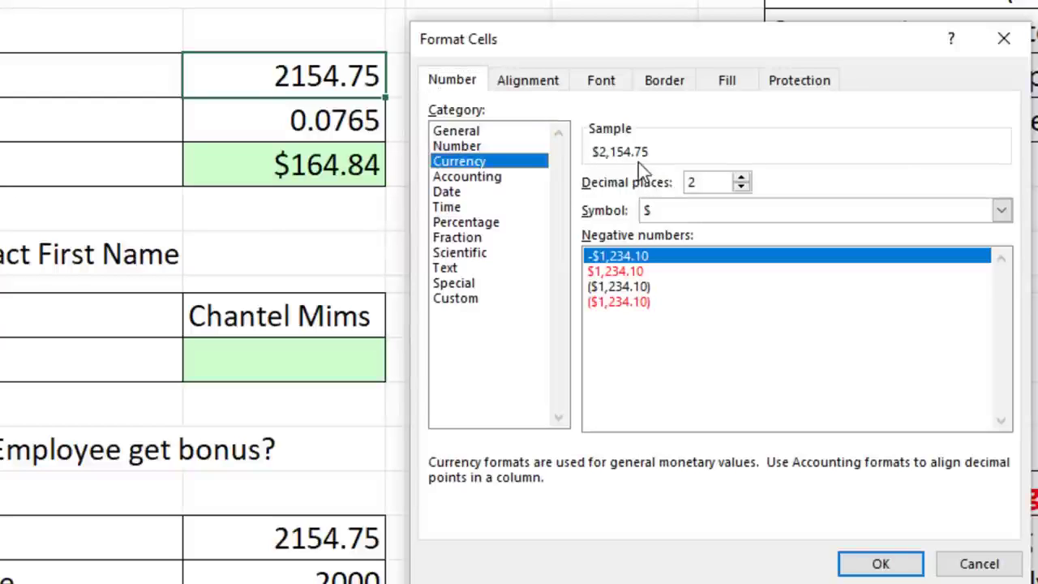
pyautogui.click(740, 187)
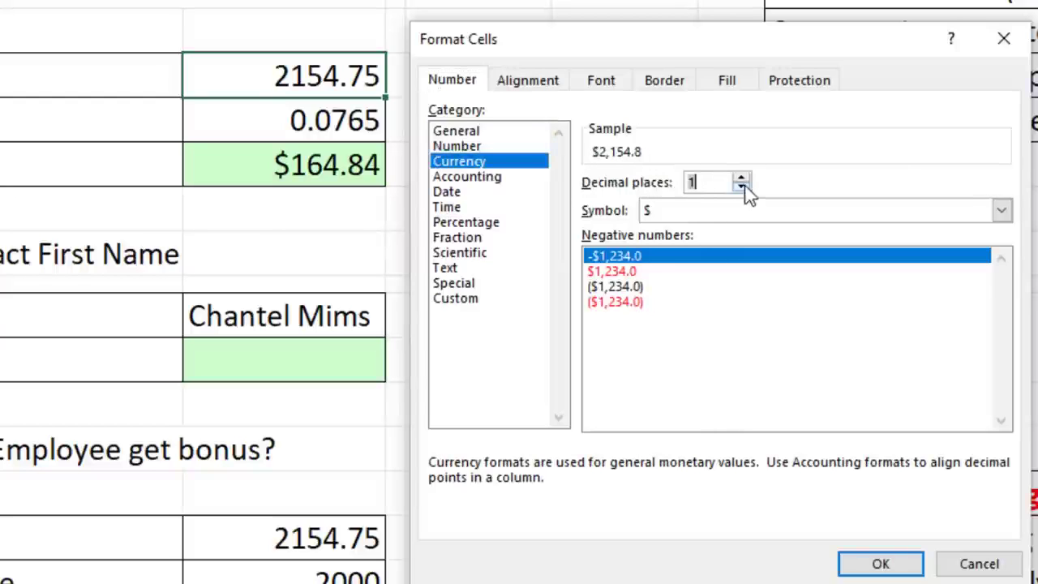
pyautogui.click(741, 188)
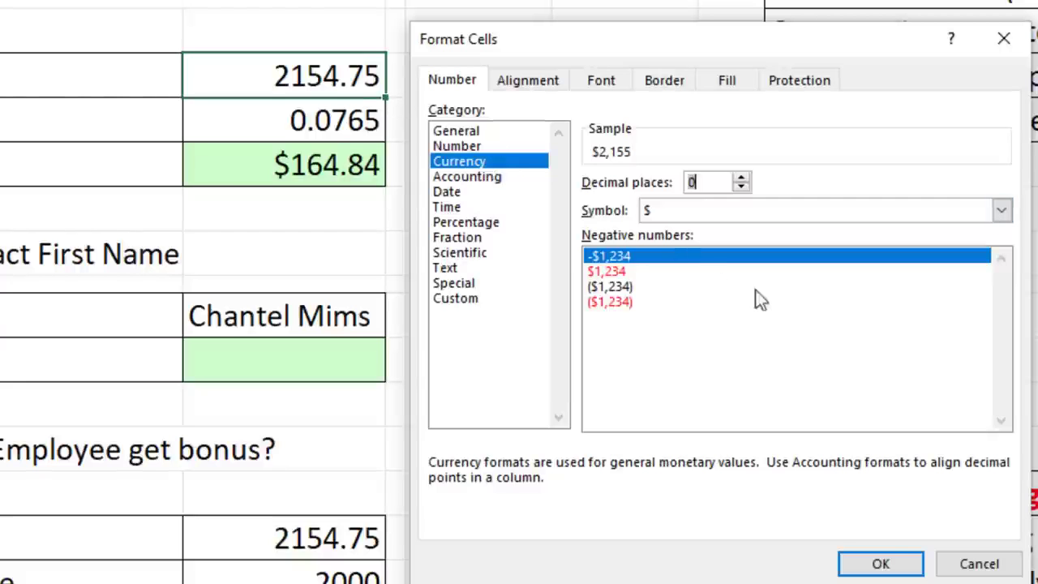
pyautogui.click(882, 566)
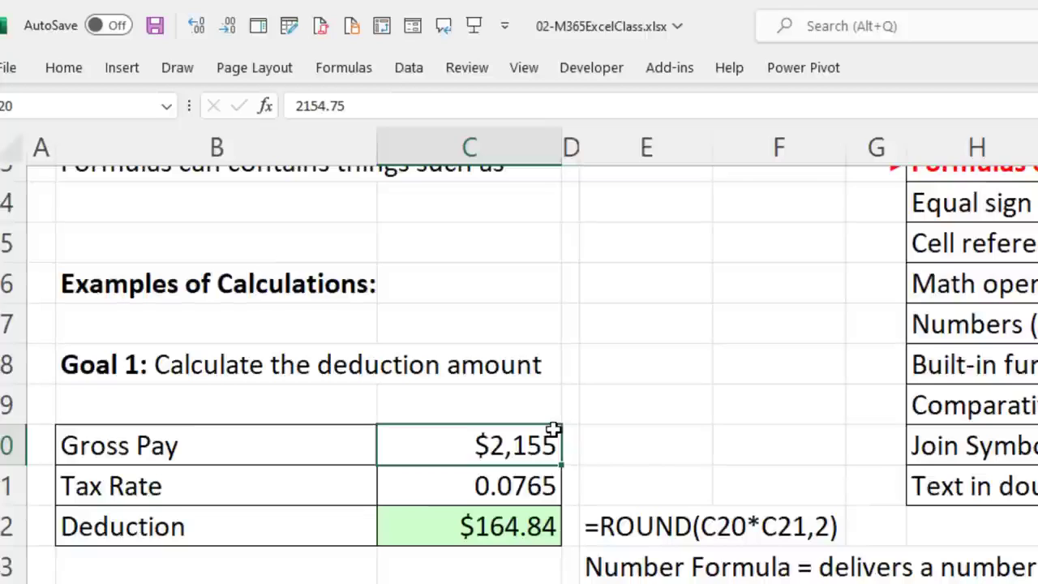
pyautogui.click(197, 31)
pyautogui.click(196, 31)
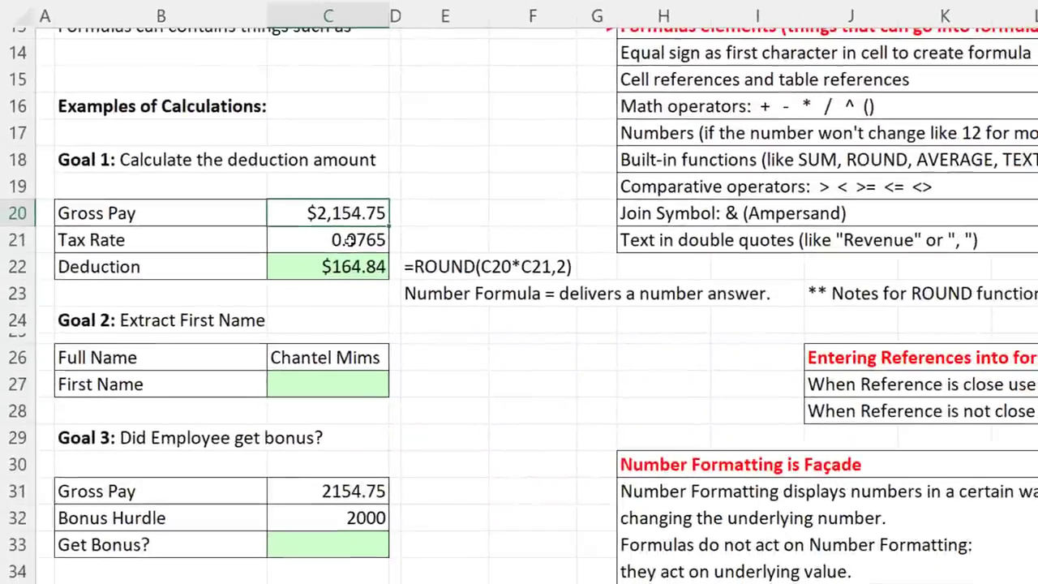
# Step: Format the Tax Rate cell C21 as Percentage with two decimal places
pyautogui.click(347, 240)
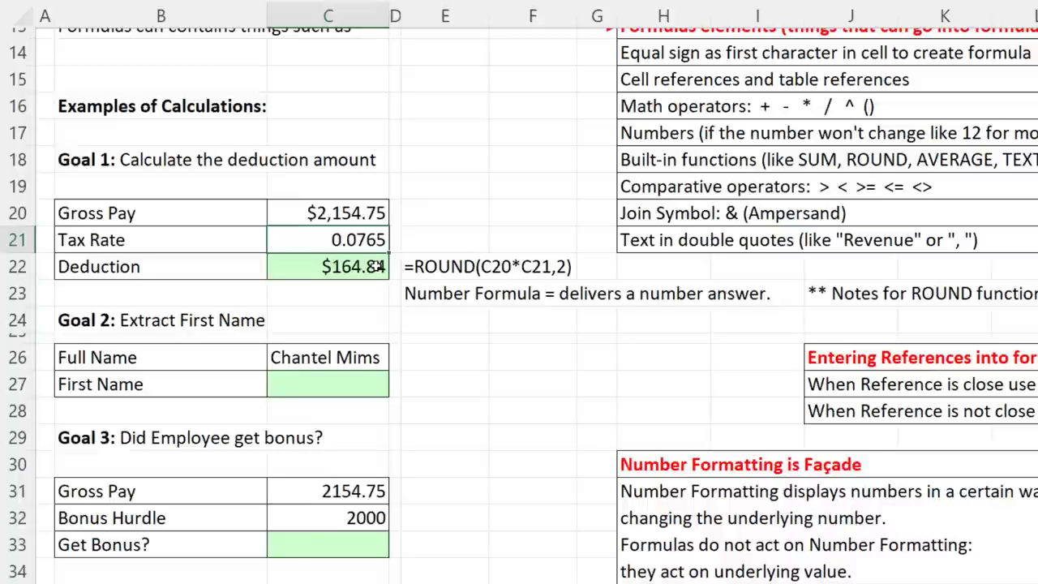
pyautogui.hotkey('ctrl', '1')
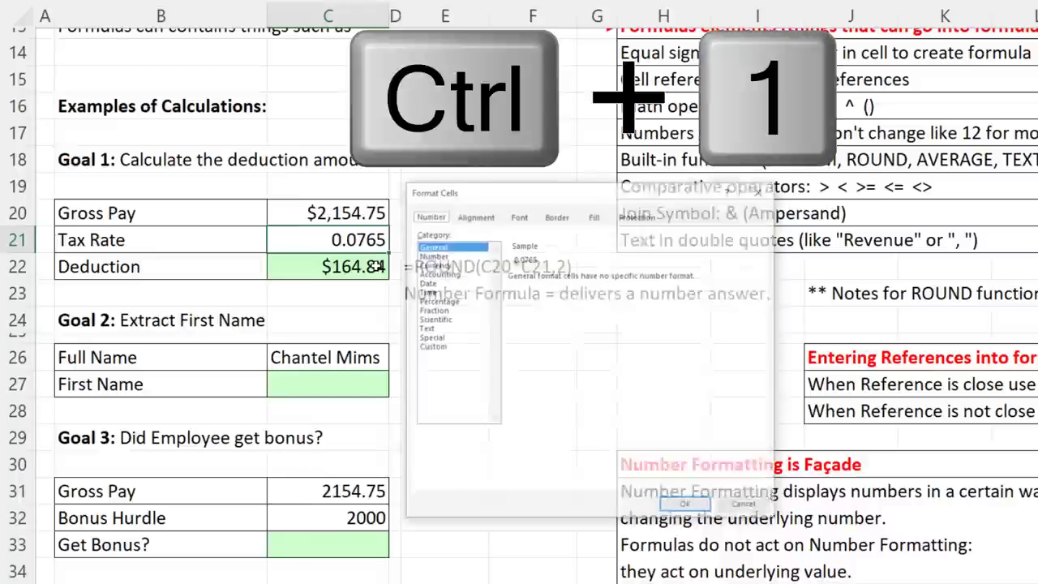
pyautogui.click(442, 301)
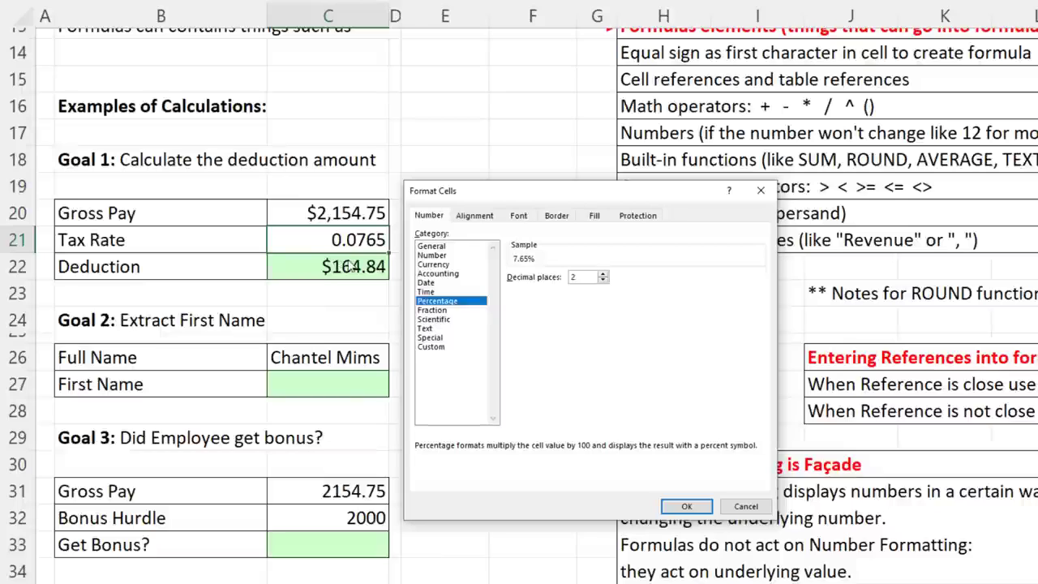
pyautogui.click(688, 504)
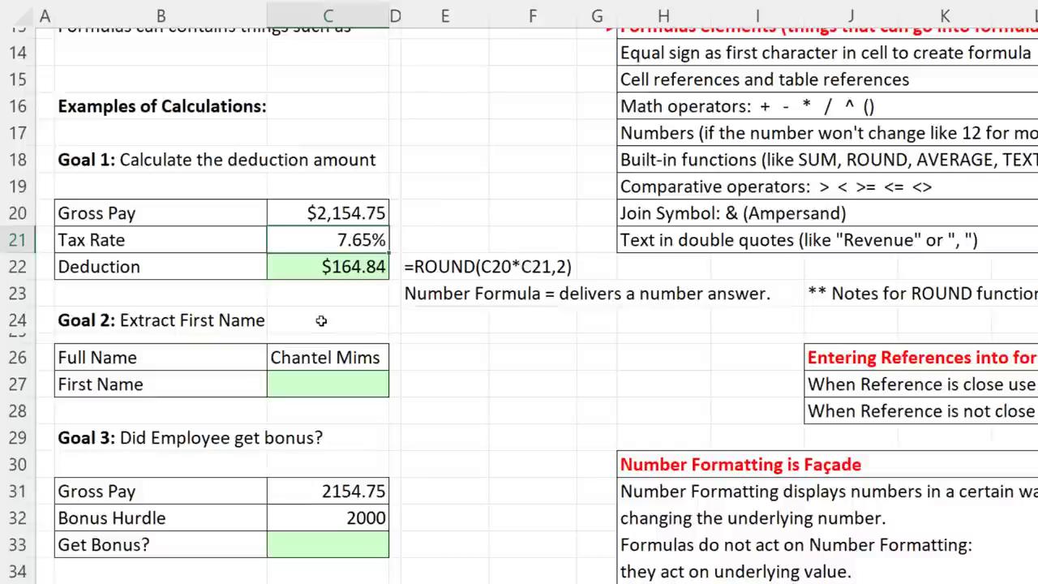
# Step: Test the Deduction formula by setting Gross Pay in C20 to 3000.10 and Tax Rate in C21 to 1.45%
pyautogui.click(324, 212)
pyautogui.click(327, 241)
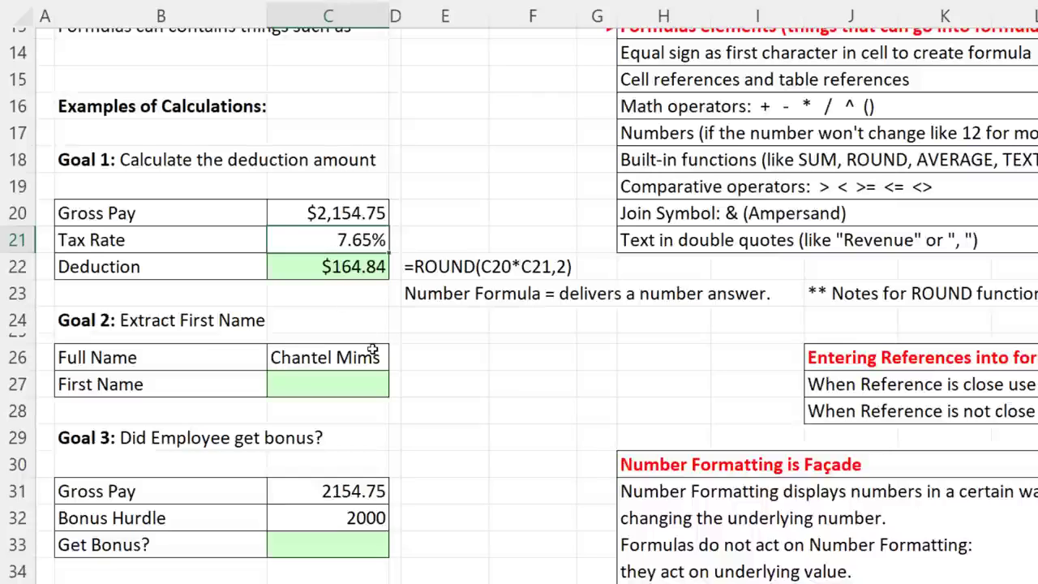
pyautogui.click(357, 221)
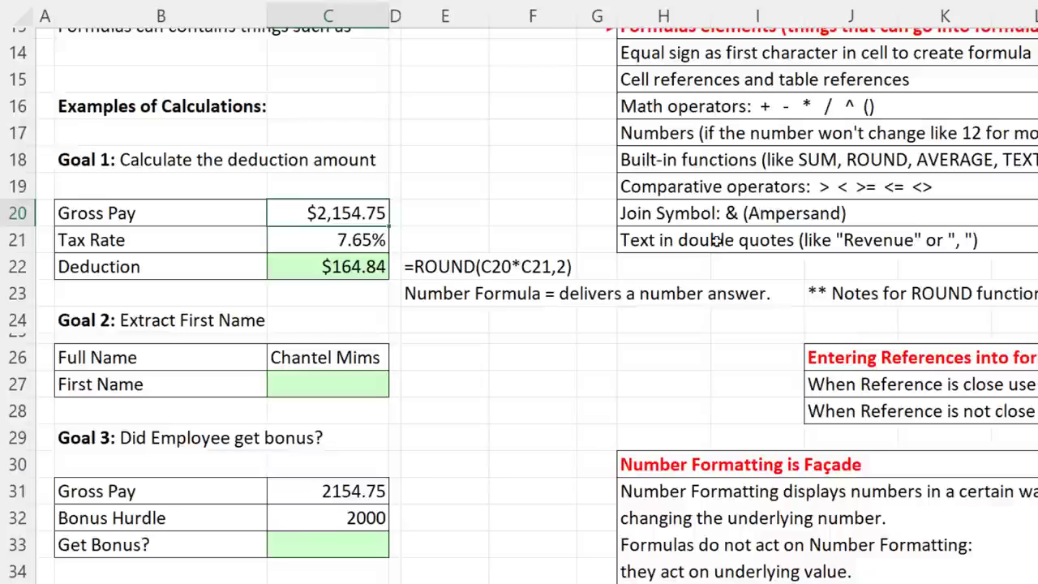
pyautogui.write('3000')
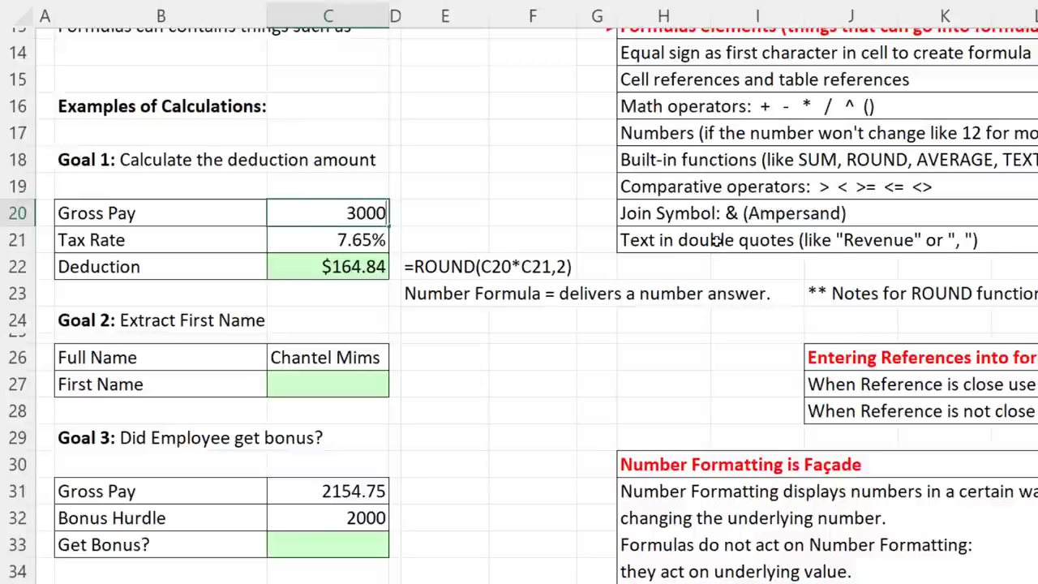
pyautogui.write('.10')
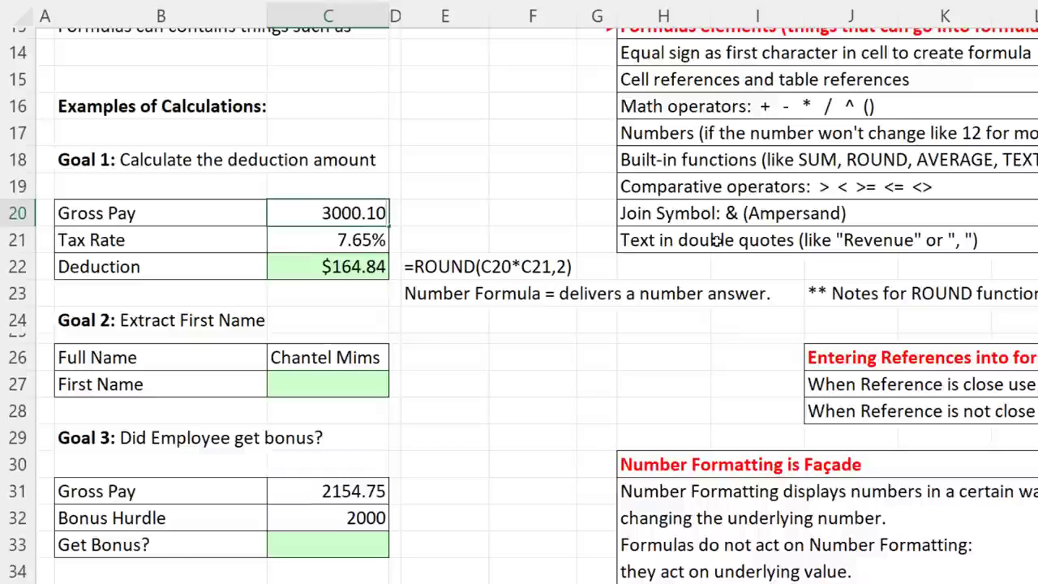
pyautogui.press('Return')
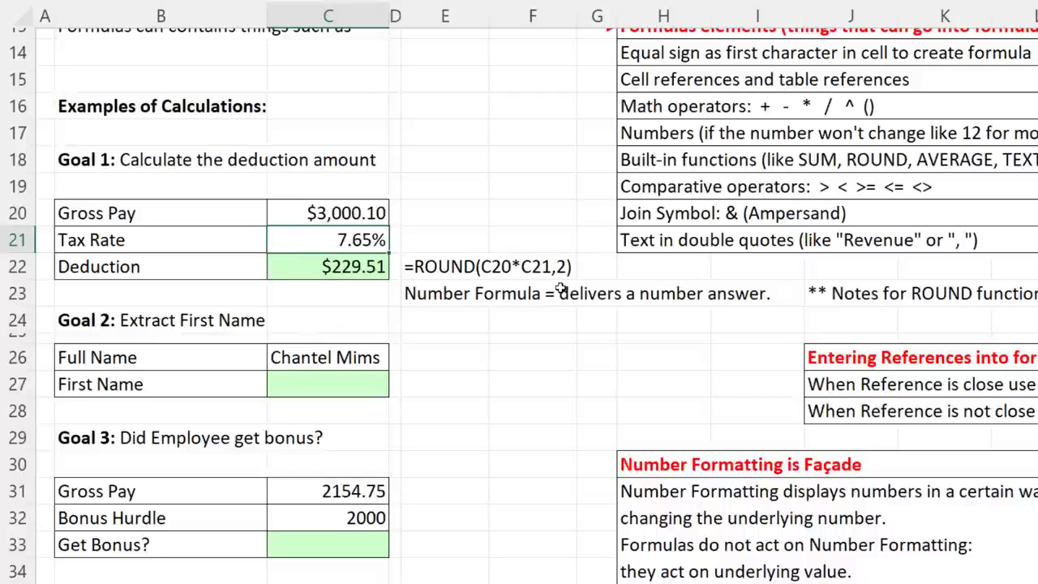
pyautogui.write('1.45')
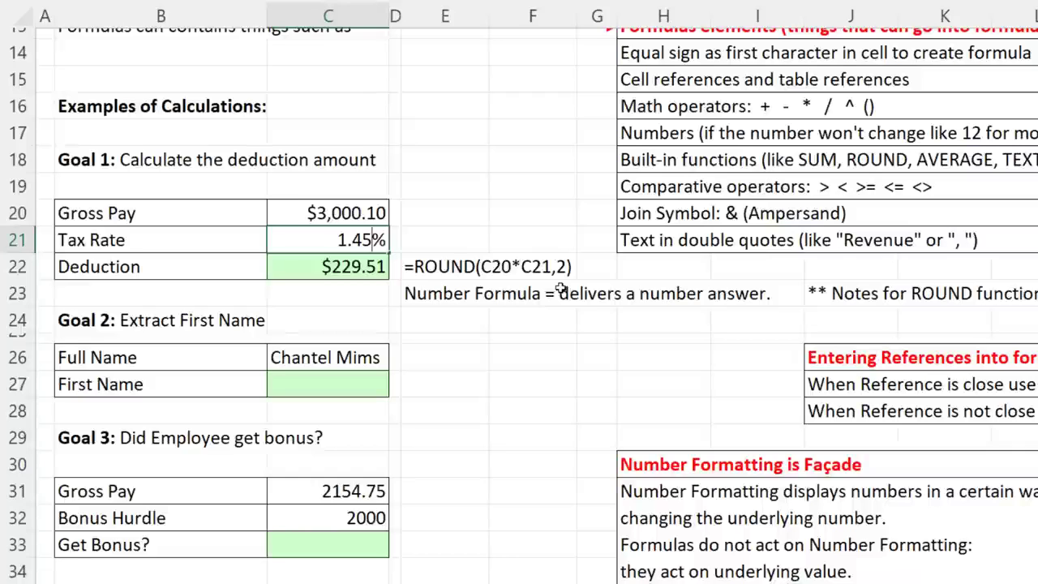
pyautogui.press('Return')
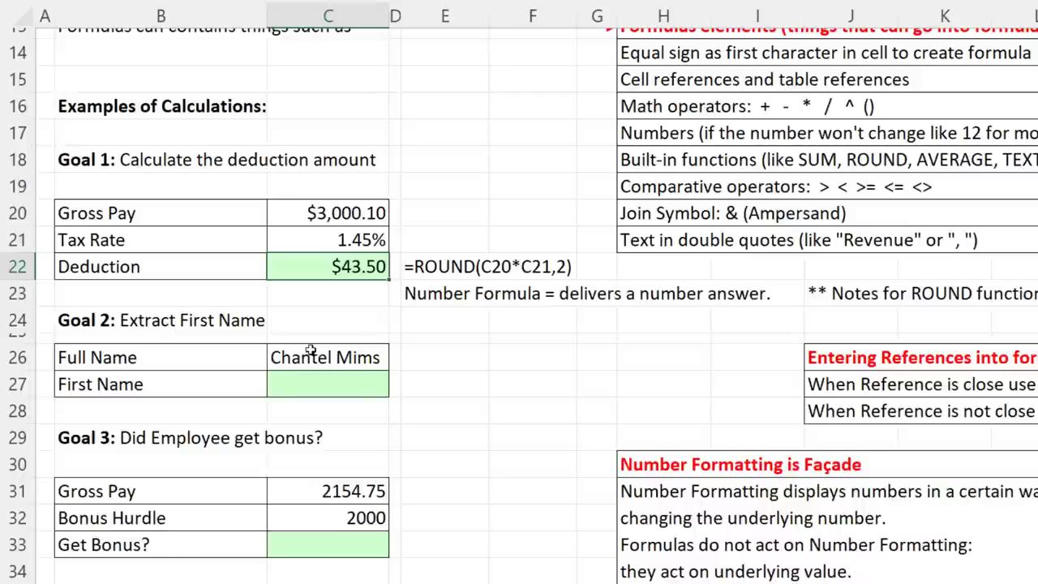
# Step: Undo the test entries in the Tax Rate and Gross Pay cells
pyautogui.hotkey('ctrl', 'z')
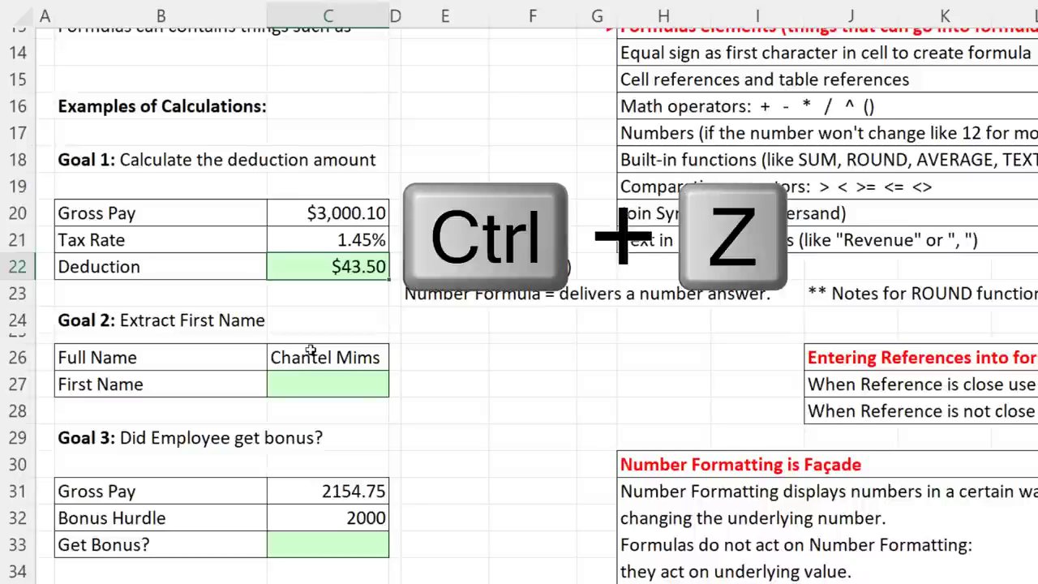
pyautogui.hotkey('ctrl', 'z')
pyautogui.hotkey('ctrl', 'z')
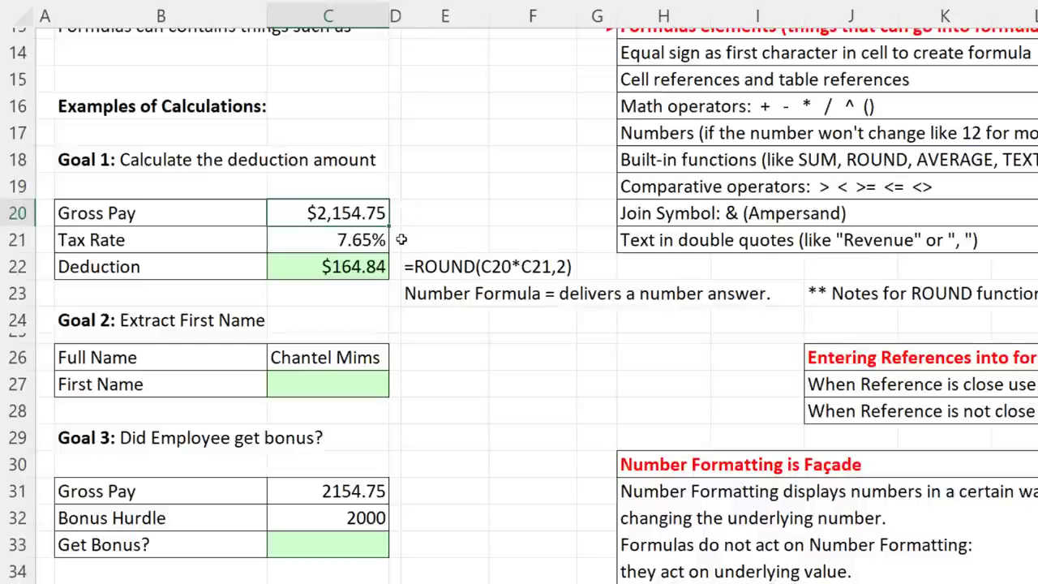
# Step: Start a formula in the First Name cell C27 with the TEXTBEFORE function
pyautogui.click(333, 381)
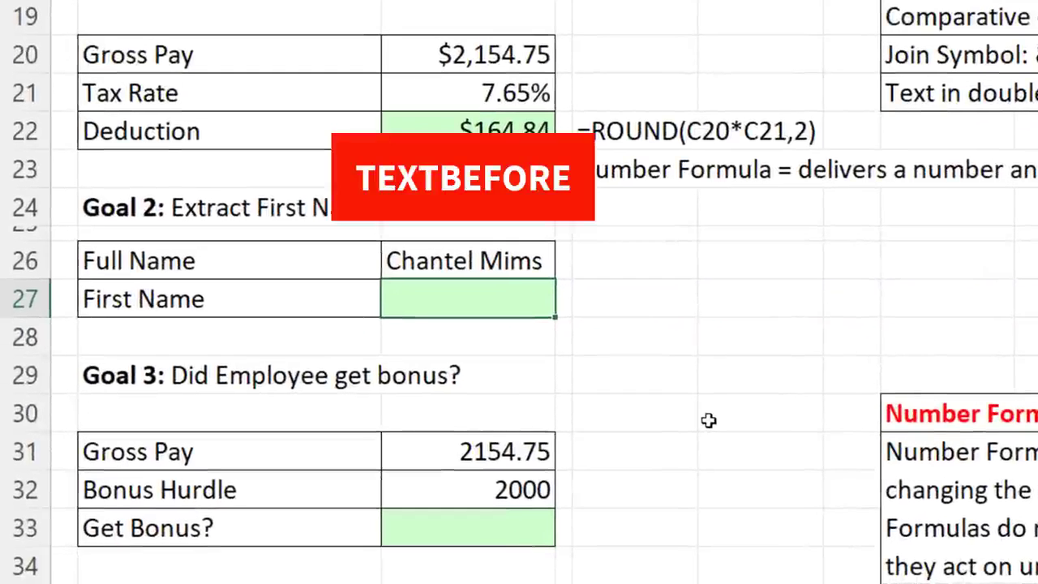
pyautogui.write('=tex')
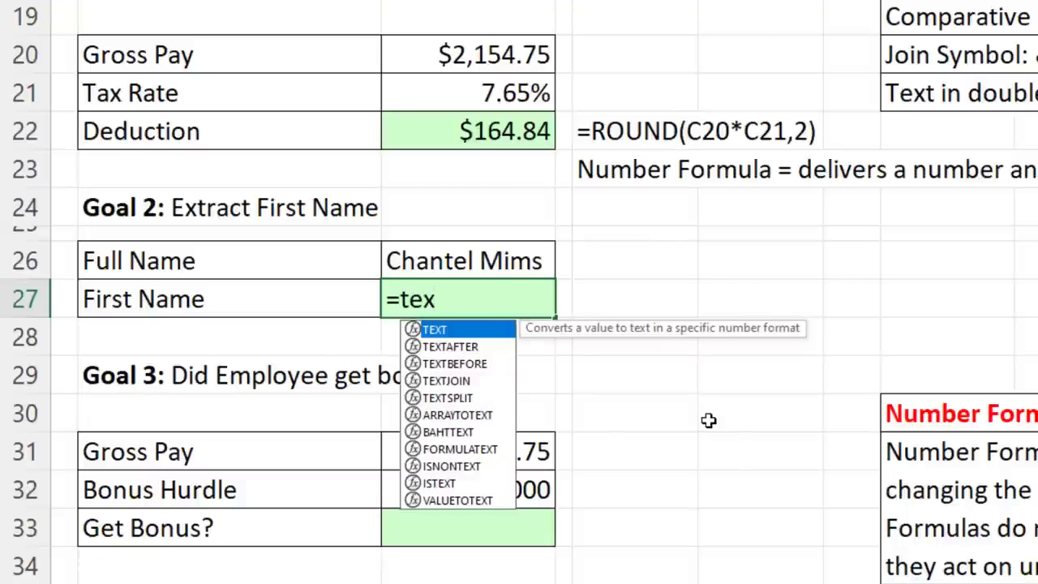
pyautogui.press('Down')
pyautogui.press('Down')
pyautogui.press('Down')
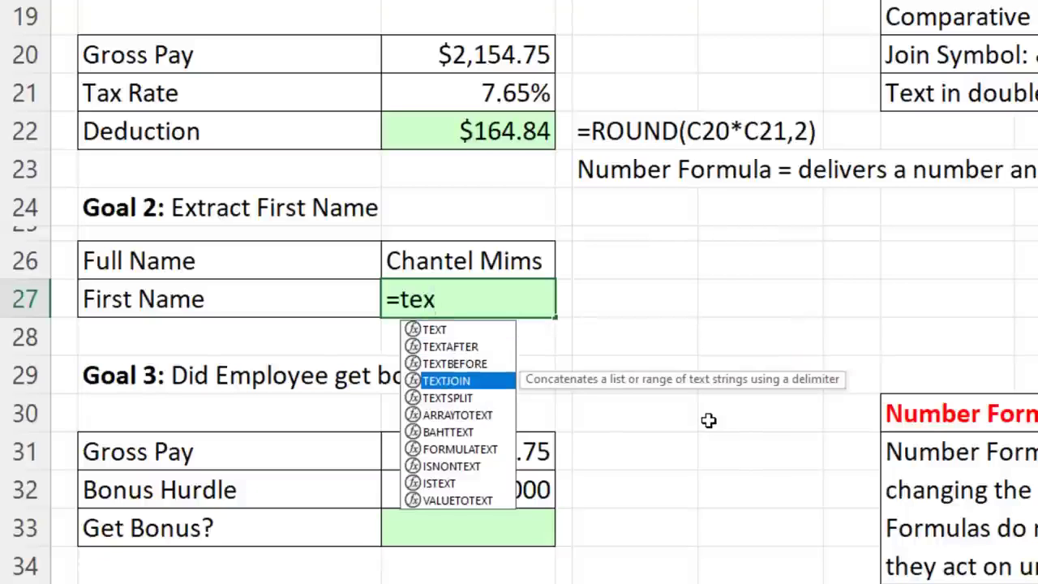
pyautogui.press('Down')
pyautogui.press('Up')
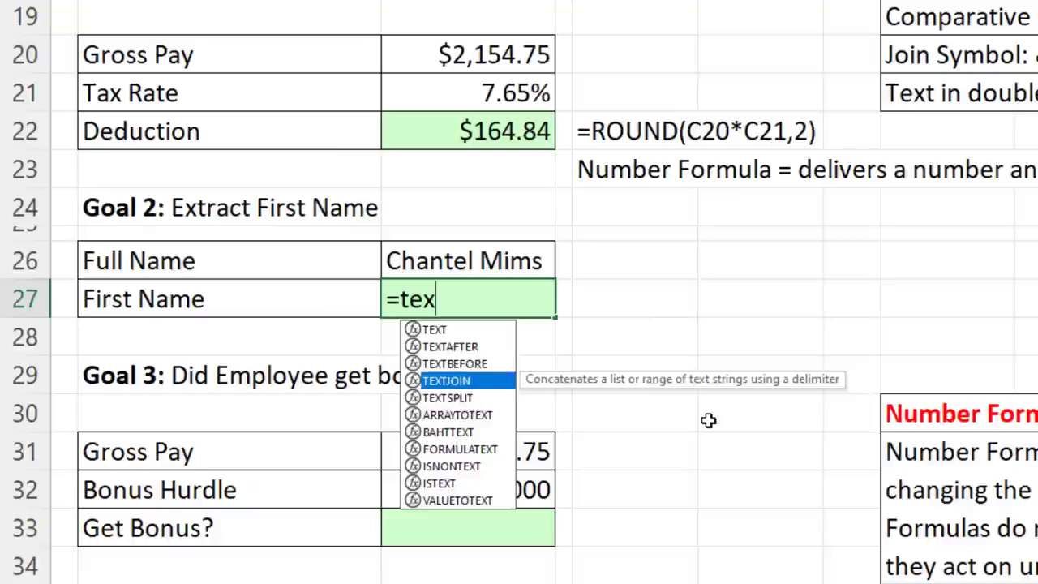
pyautogui.press('Up')
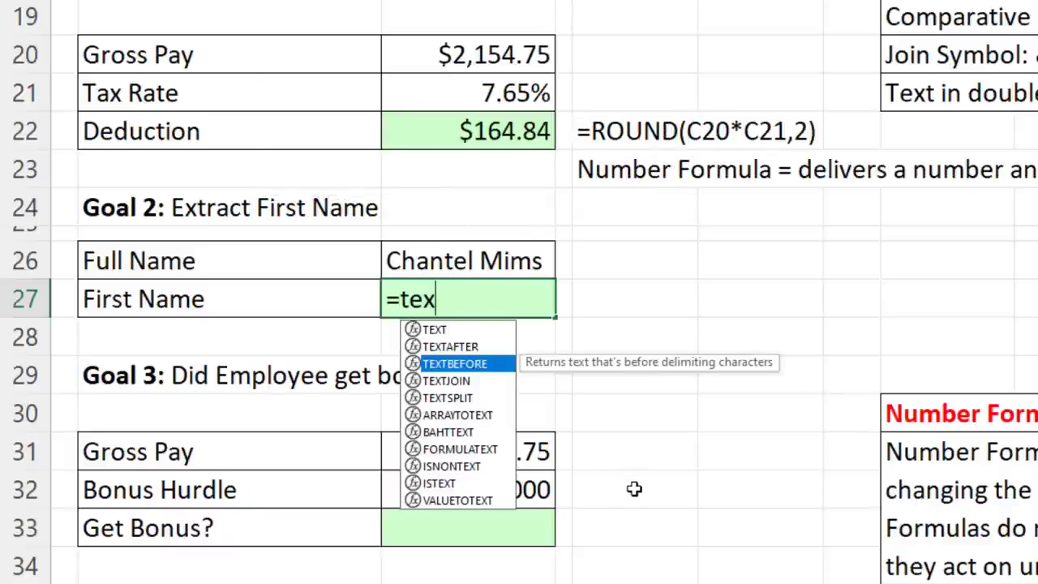
pyautogui.press('Tab')
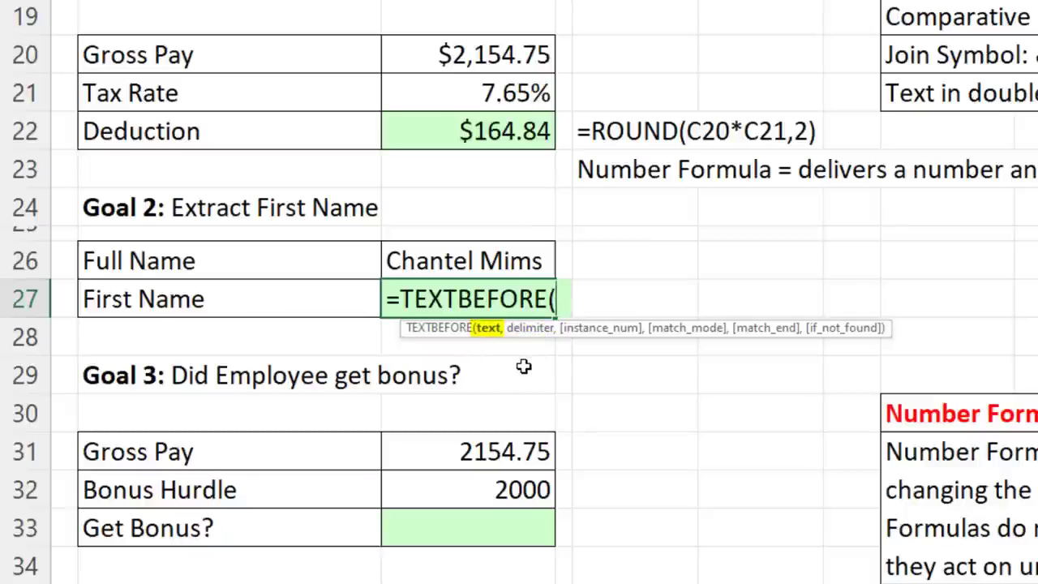
# Step: Complete the C27 formula with the Full Name cell as text and a space as delimiter, making it =TEXTBEFORE(C26," ")
pyautogui.press('Up')
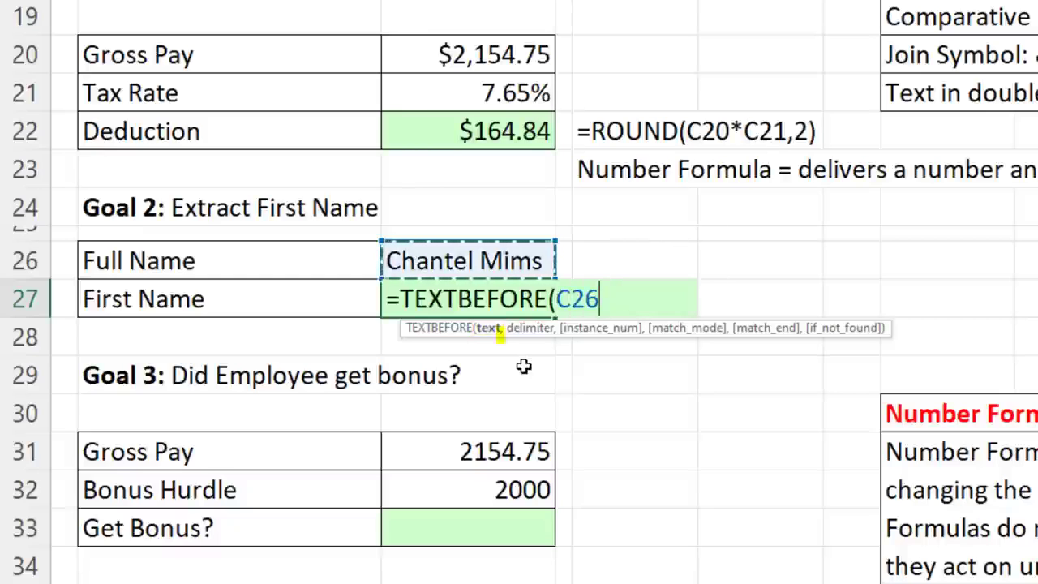
pyautogui.write(',')
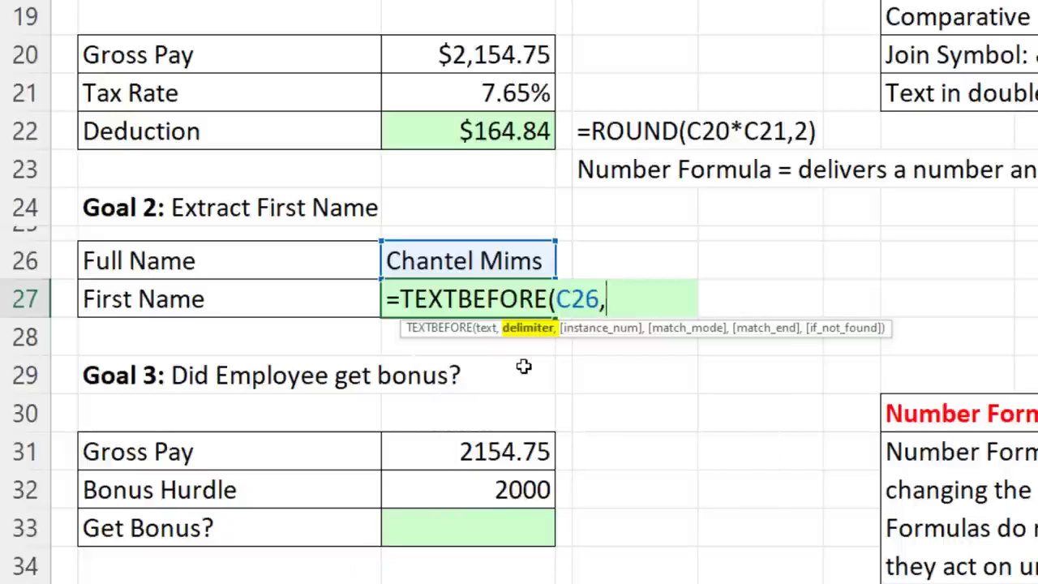
pyautogui.write('"')
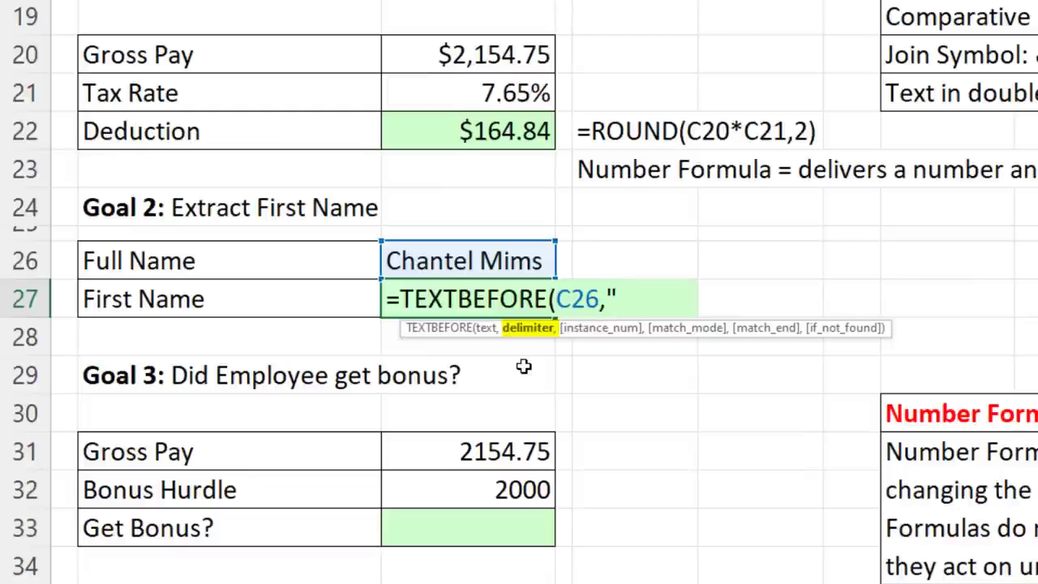
pyautogui.write(' "')
pyautogui.press('BackSpace')
pyautogui.press('BackSpace')
pyautogui.write('"')
pyautogui.press('BackSpace')
pyautogui.write('"')
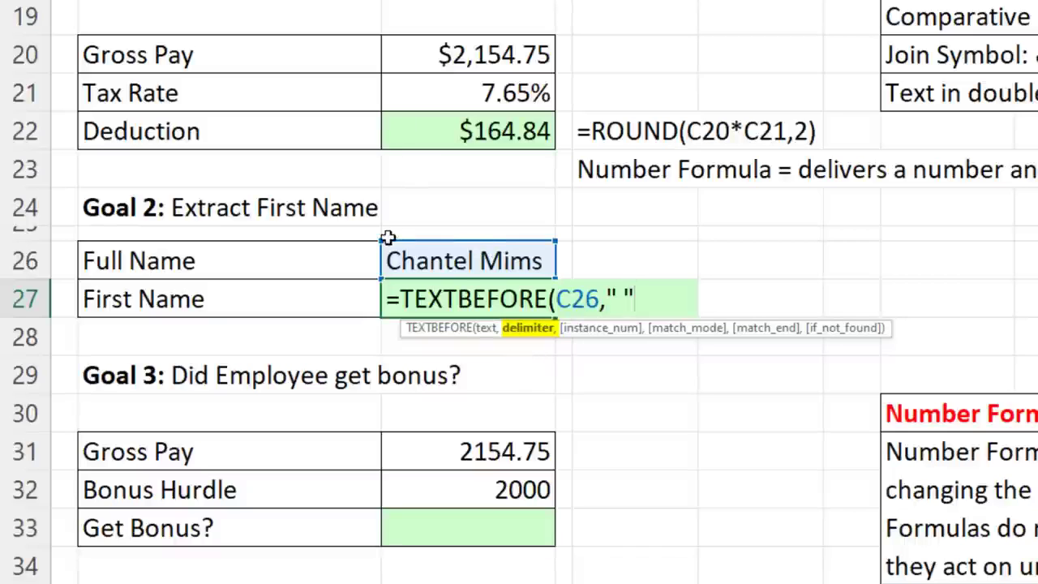
pyautogui.write(')')
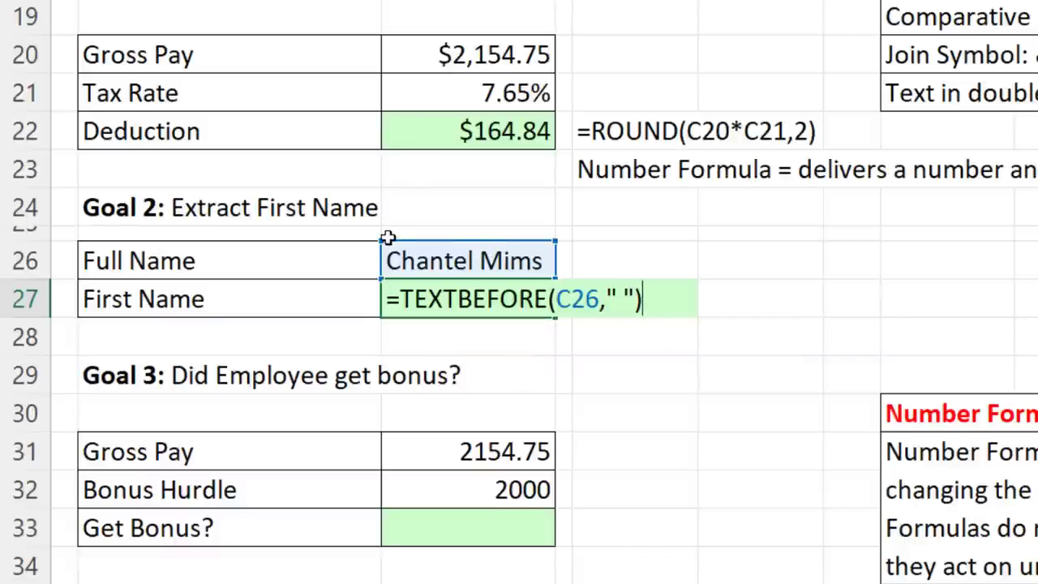
pyautogui.press('Return')
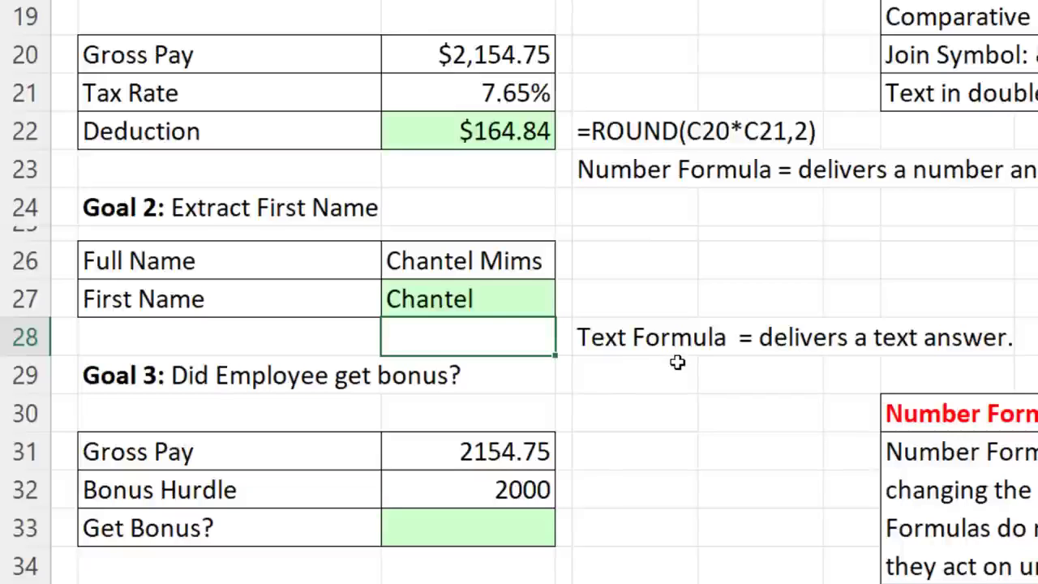
# Step: Test the First Name formula by entering another two-word full name and the single-word name Madonna in the Full Name cell C26
pyautogui.click(417, 262)
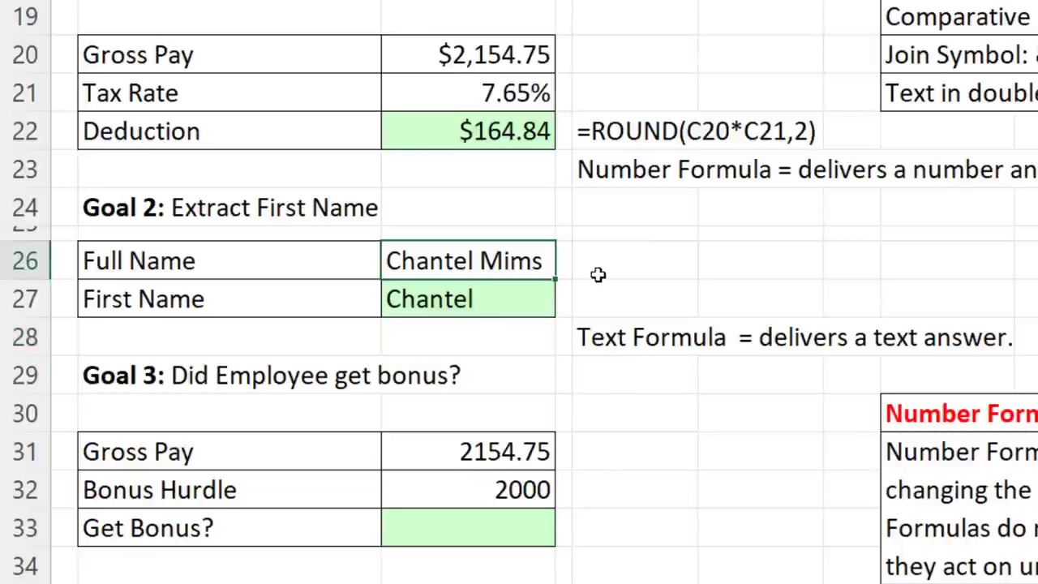
pyautogui.write('Sioux')
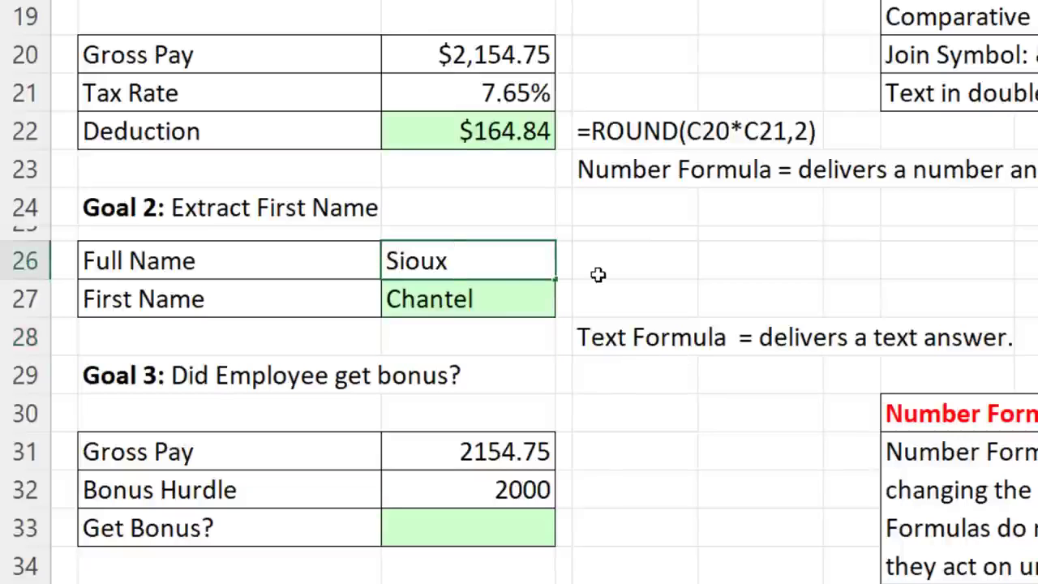
pyautogui.write(' Noline')
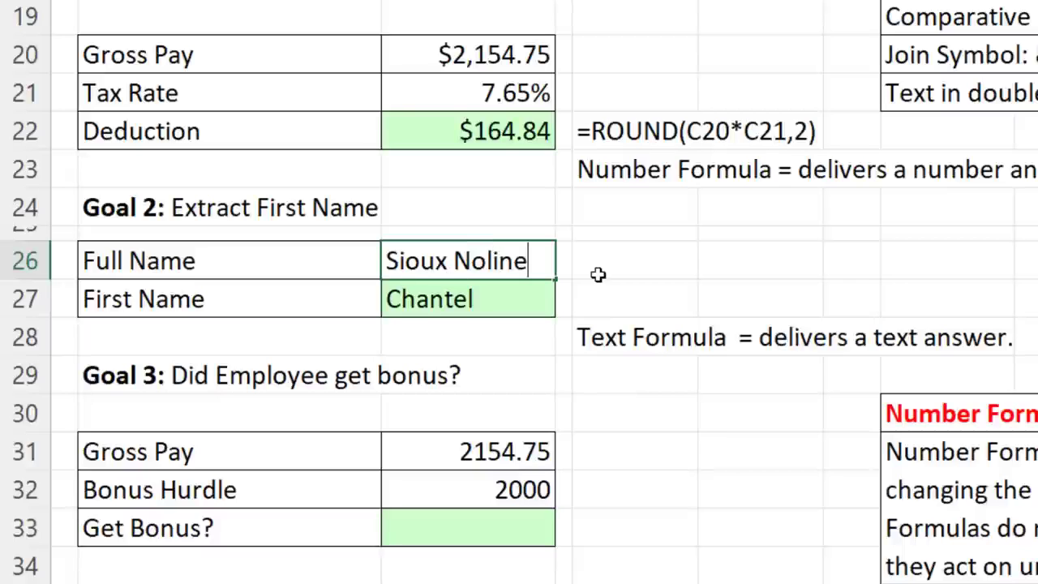
pyautogui.hotkey('ctrl', 'Return')
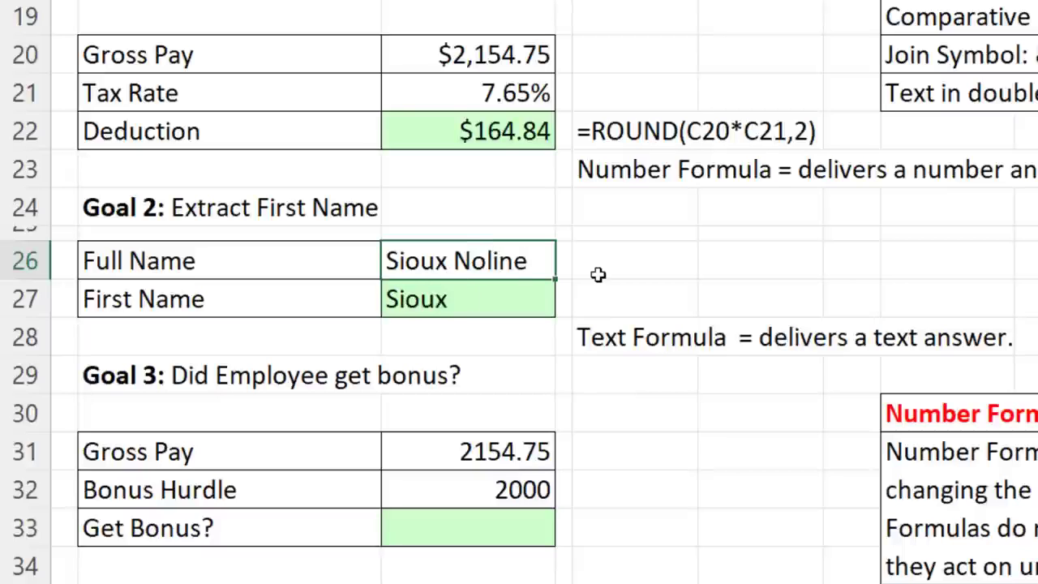
pyautogui.write('Madonna')
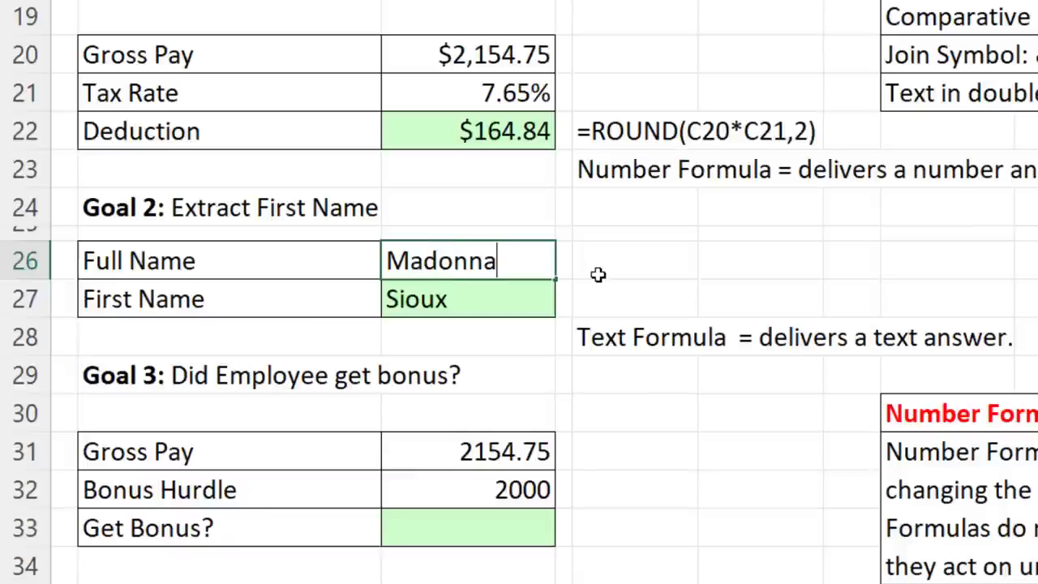
pyautogui.press('Return')
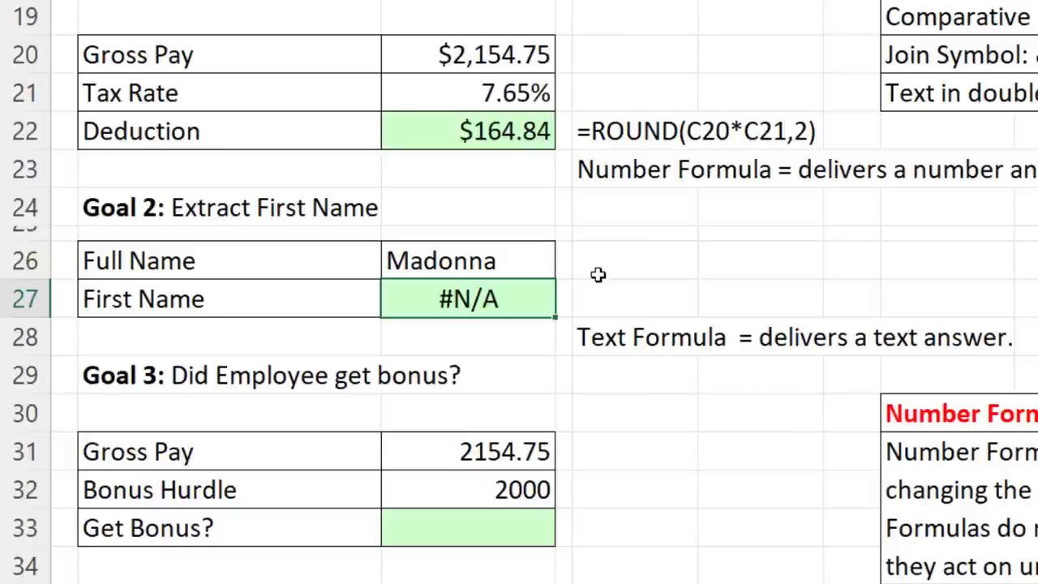
# Step: Extend the C27 formula with the match_end argument set to 1 - Match to end, making it =TEXTBEFORE(C26," ",,,1)
pyautogui.press('F2')
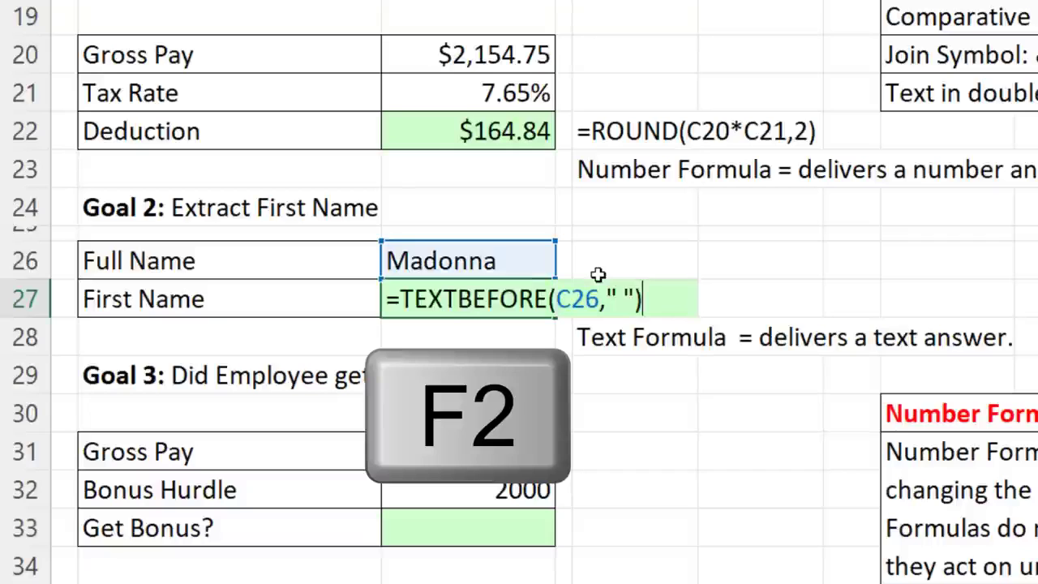
pyautogui.press('BackSpace')
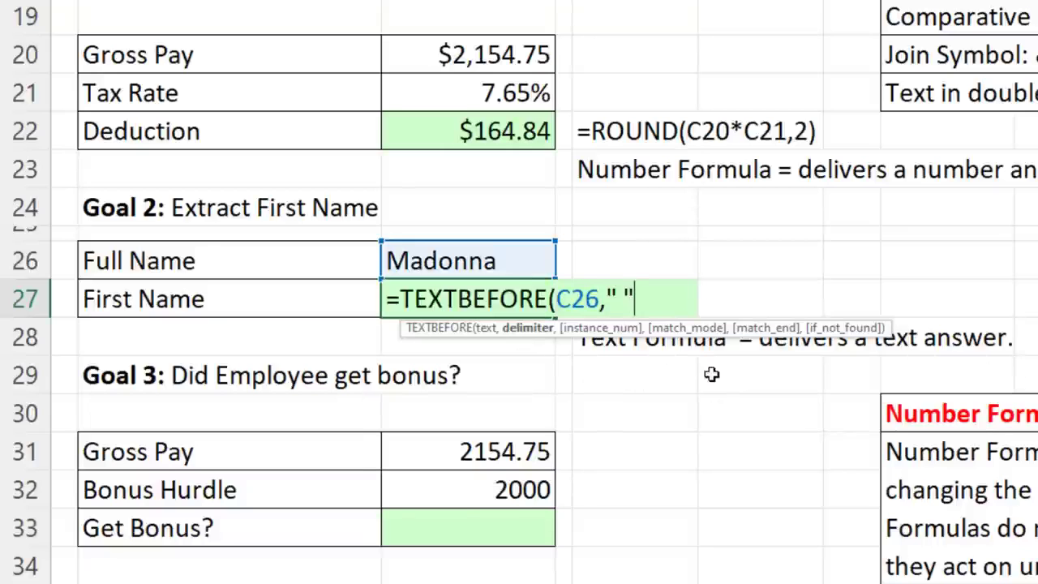
pyautogui.write(',')
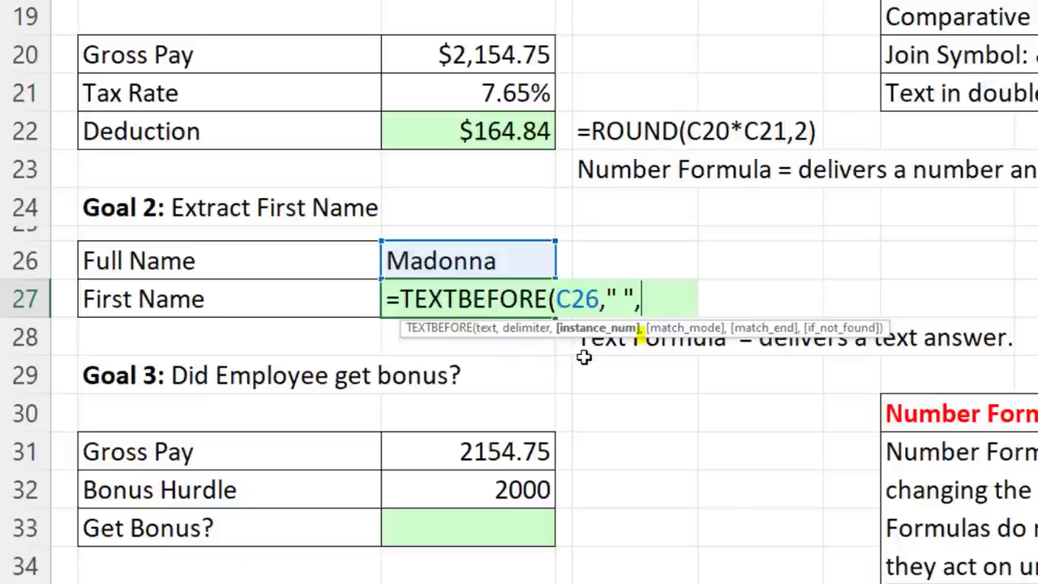
pyautogui.write(',')
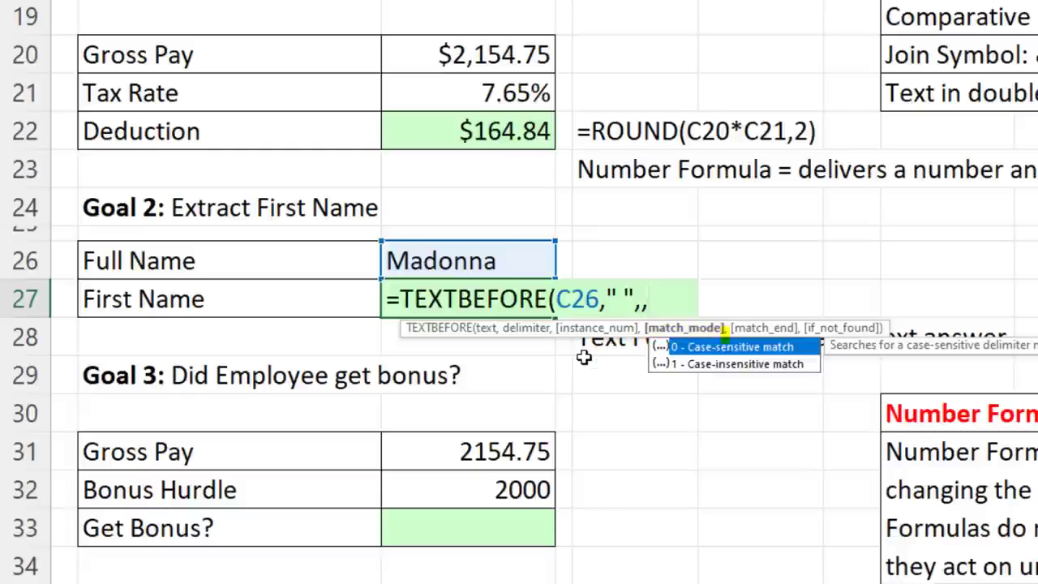
pyautogui.write(',')
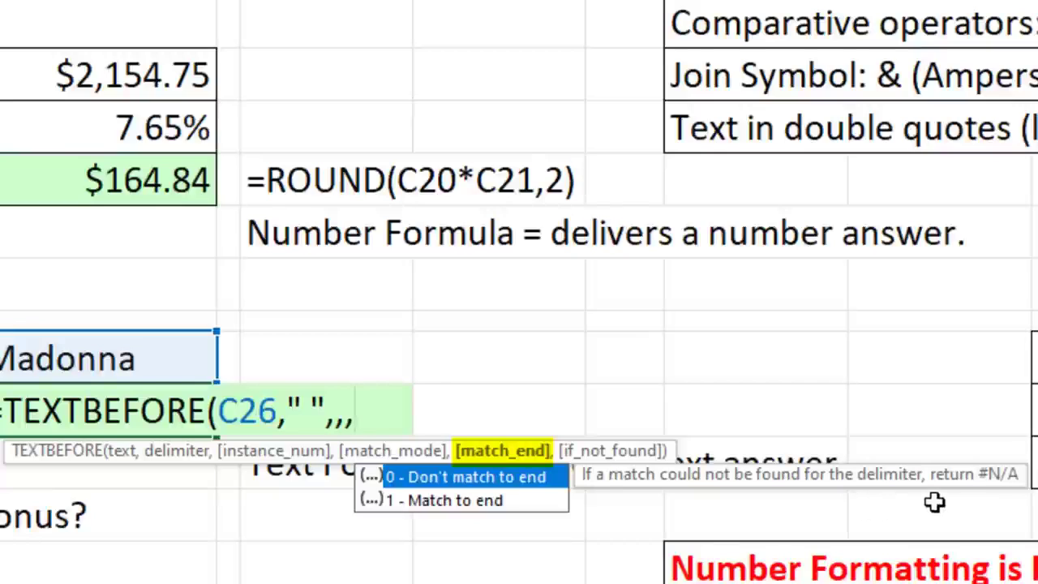
pyautogui.press('Down')
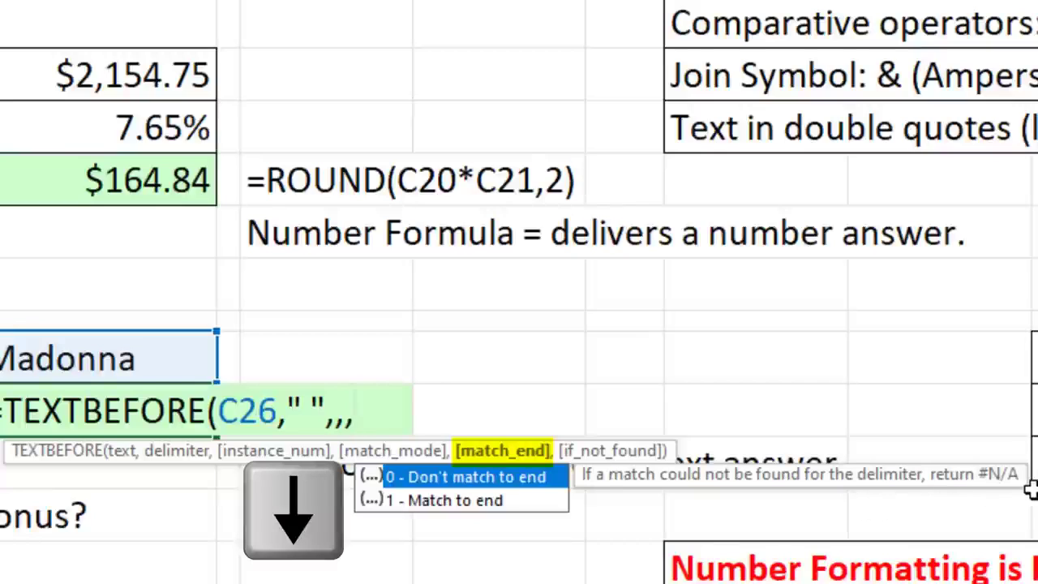
pyautogui.press('Down')
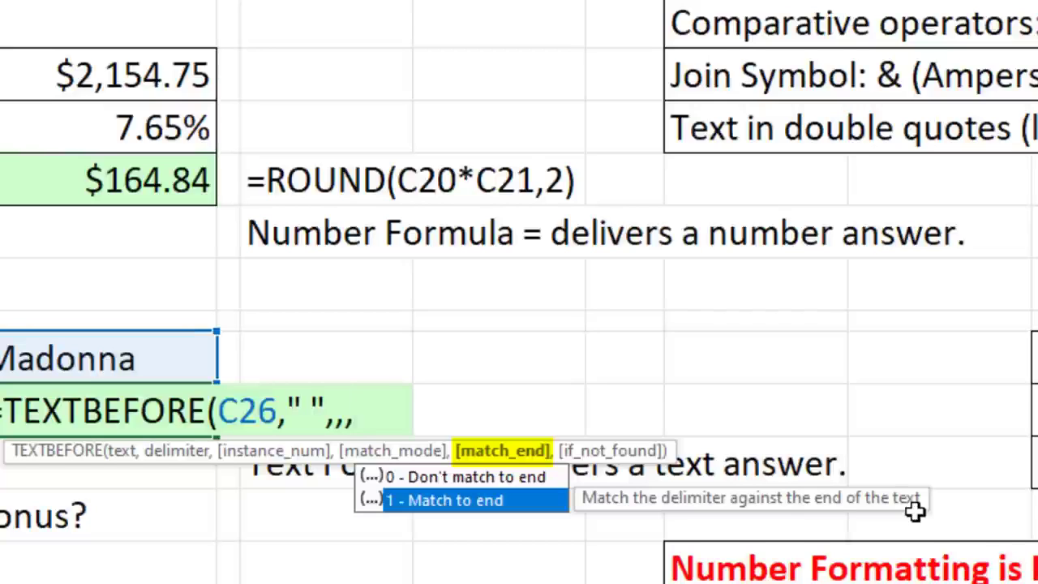
pyautogui.press('Tab')
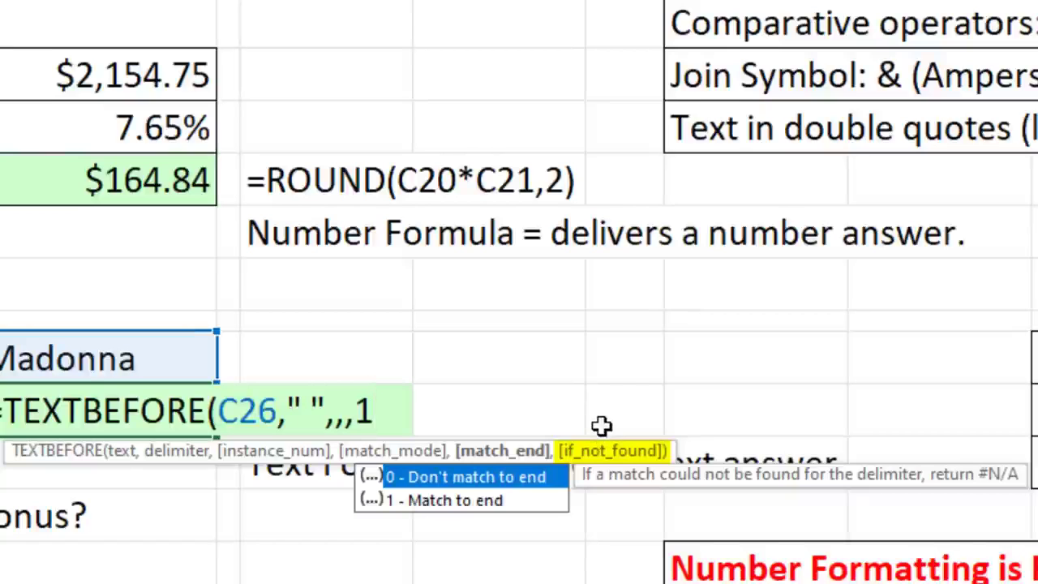
pyautogui.write(')')
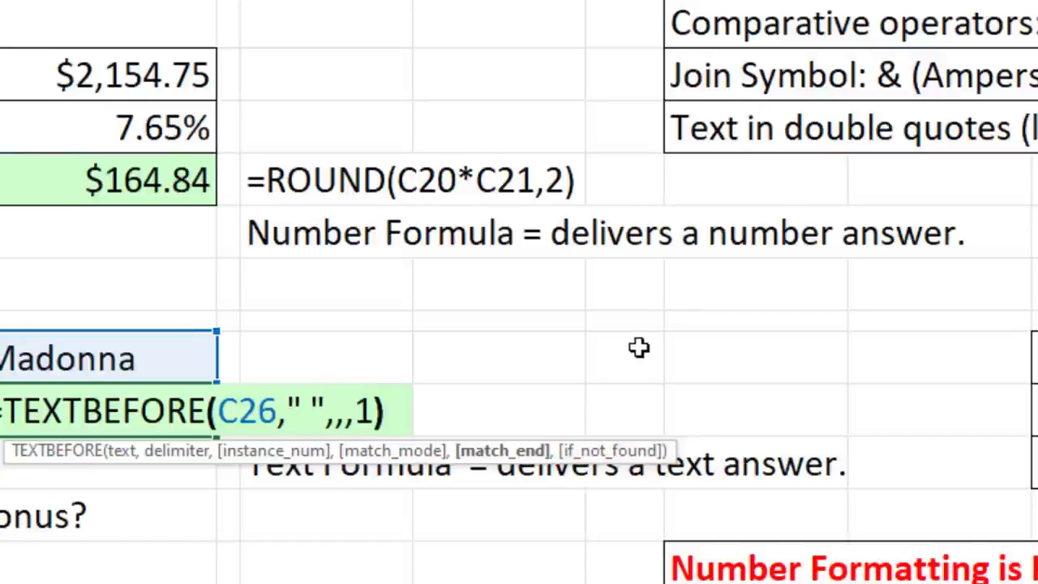
pyautogui.press('Return')
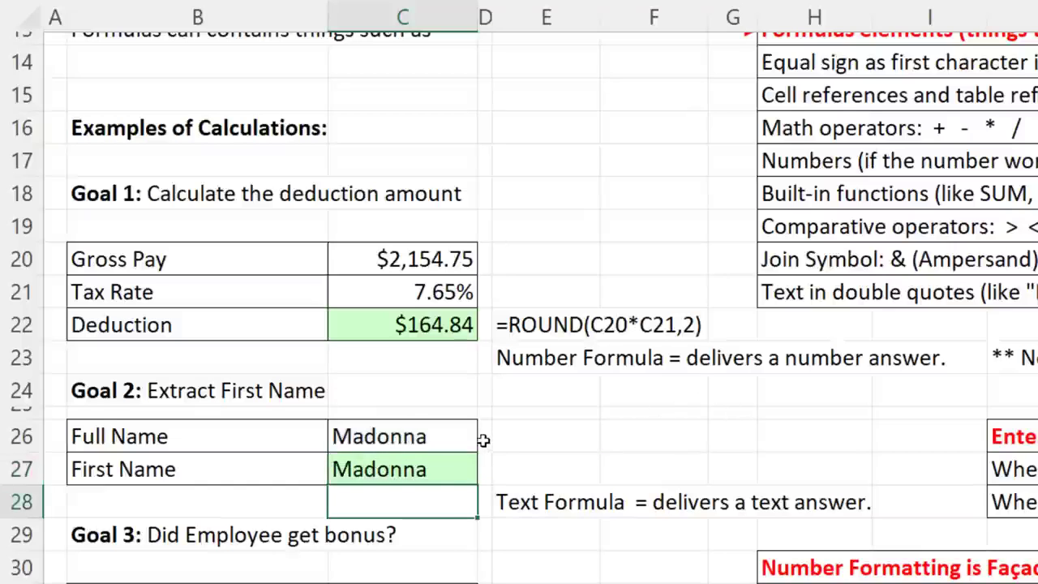
# Step: Enter =IF(ISNUMBER(SEARCH(" ",C26)),LEFT(C26,SEARCH(" ",C26)),C26) in C28 and compare it with the TEXTBEFORE formula in C27
pyautogui.doubleClick(374, 503)
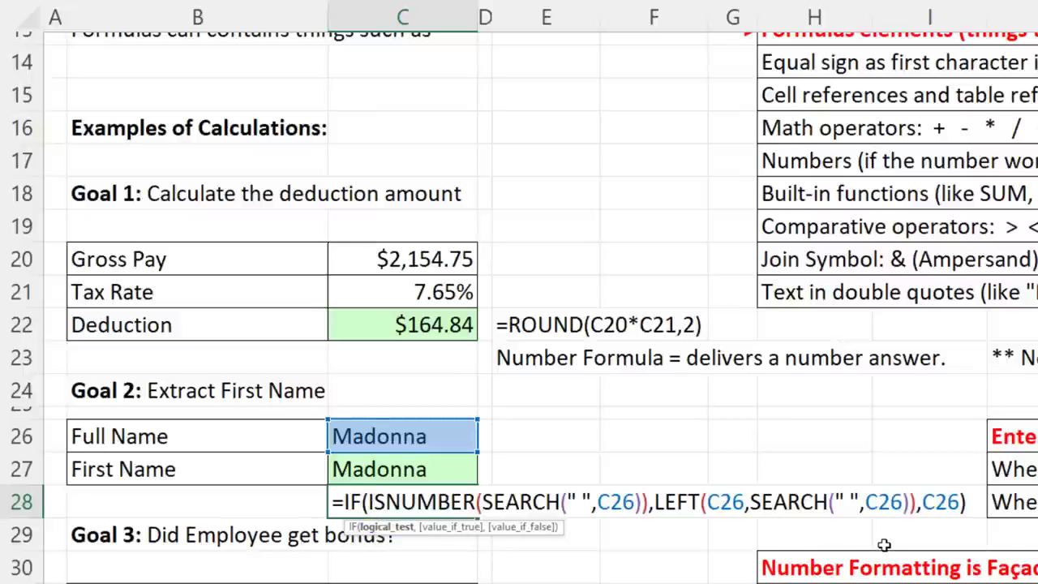
pyautogui.press('Escape')
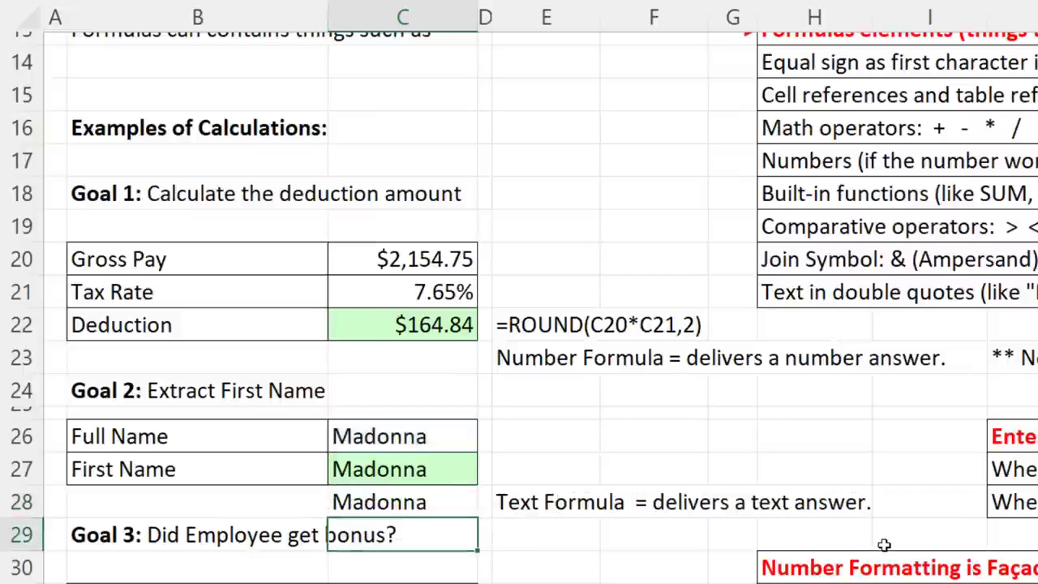
pyautogui.doubleClick(461, 473)
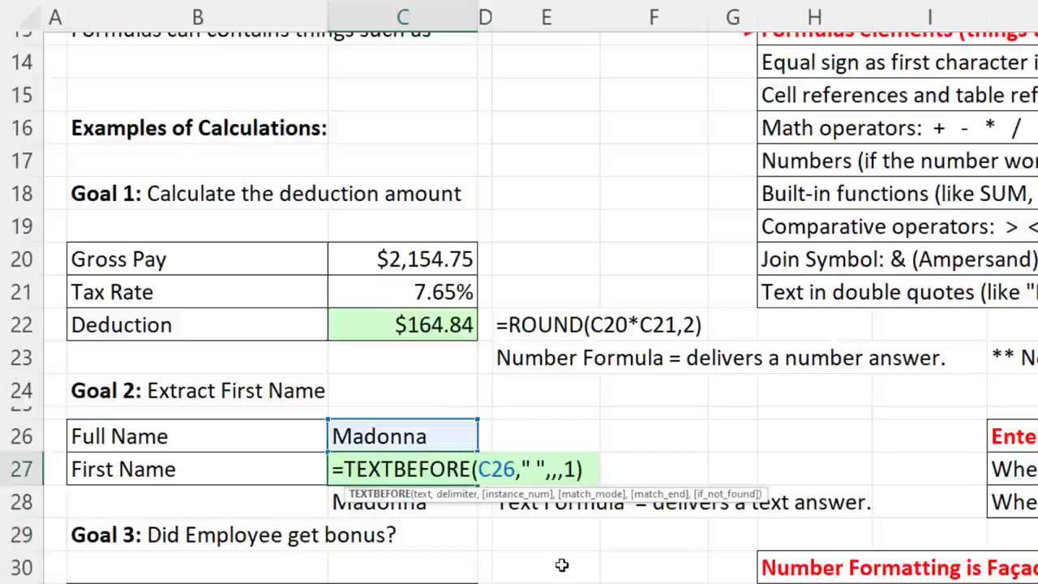
pyautogui.press('Return')
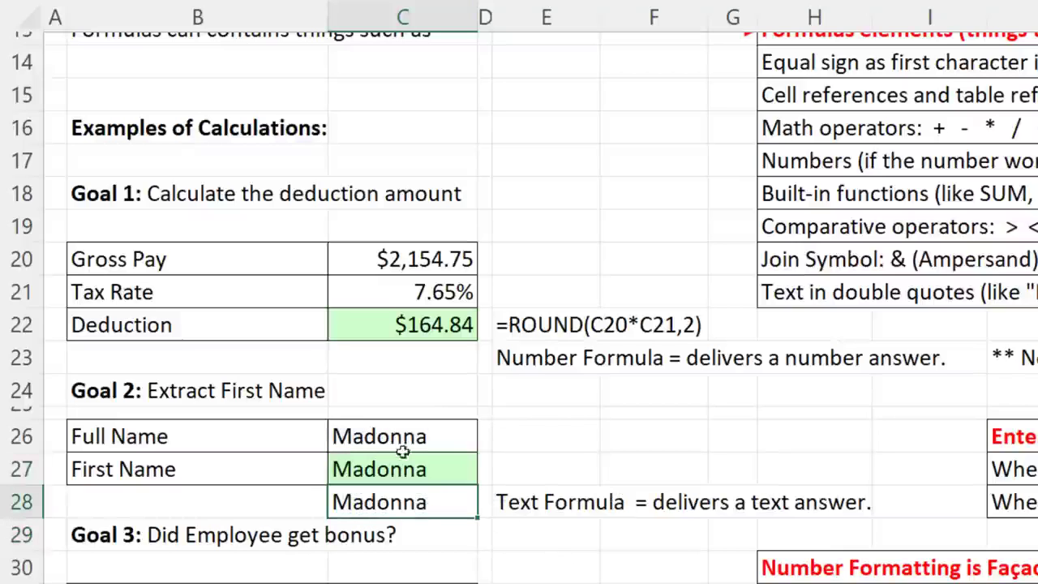
# Step: Enter the employee's original full name in the Full Name cell C26
pyautogui.click(400, 437)
pyautogui.write('Chantel Mims')
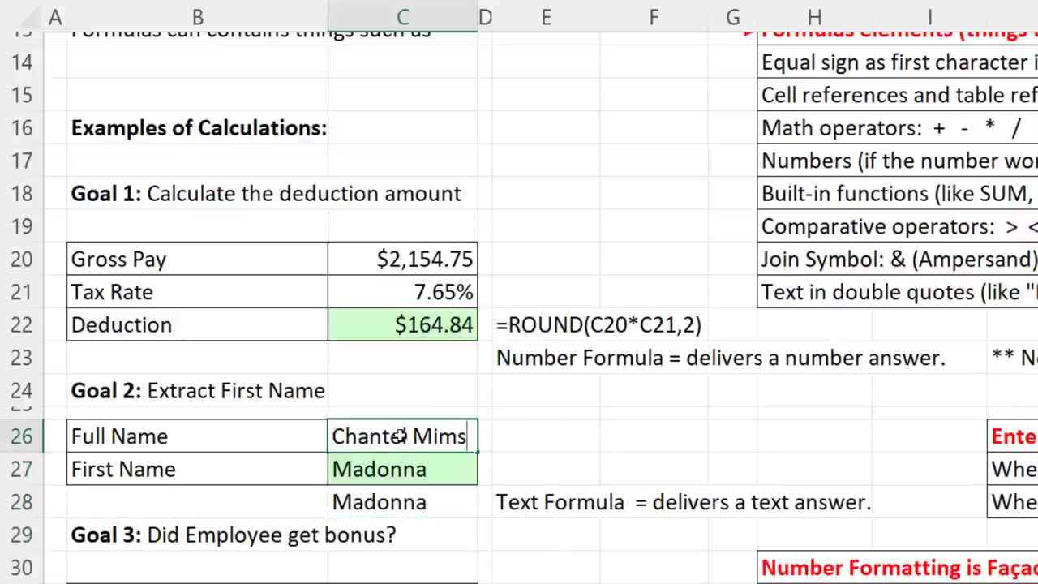
pyautogui.press('Return')
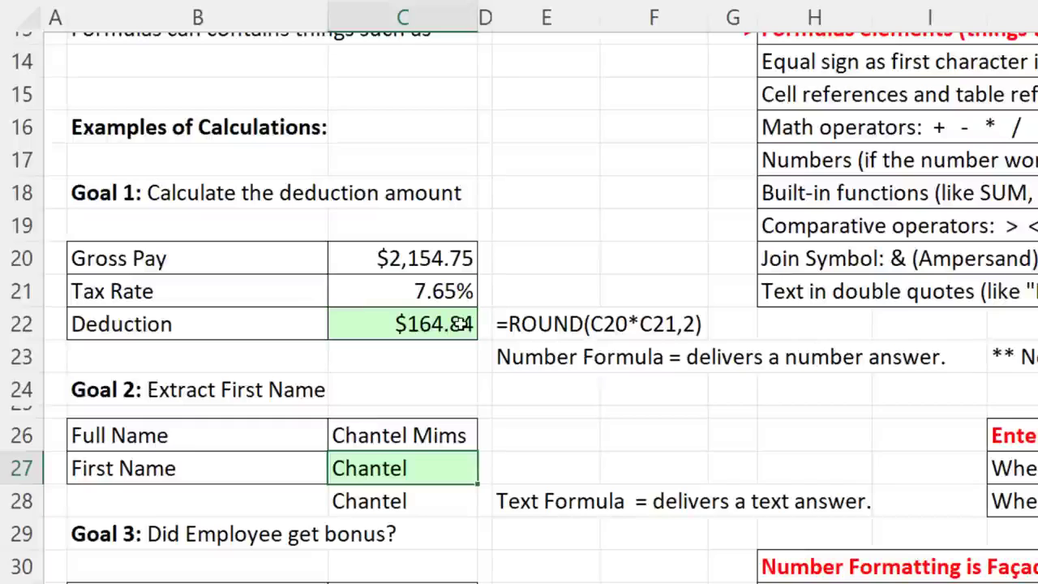
# Step: Enter =FORMULATEXT(C27) in E27 to display the First Name formula beside its cell
pyautogui.click(526, 461)
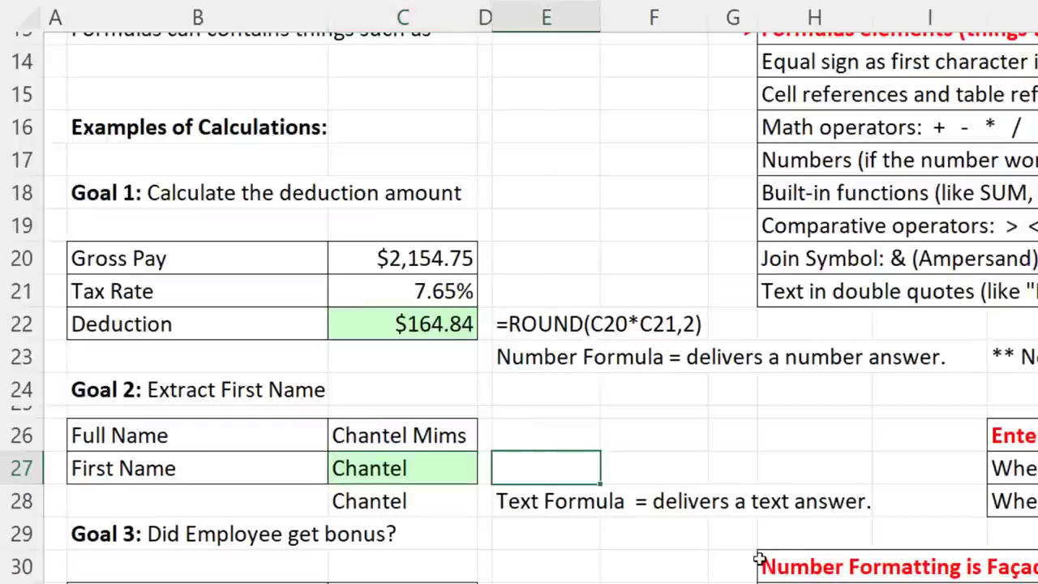
pyautogui.write('=for')
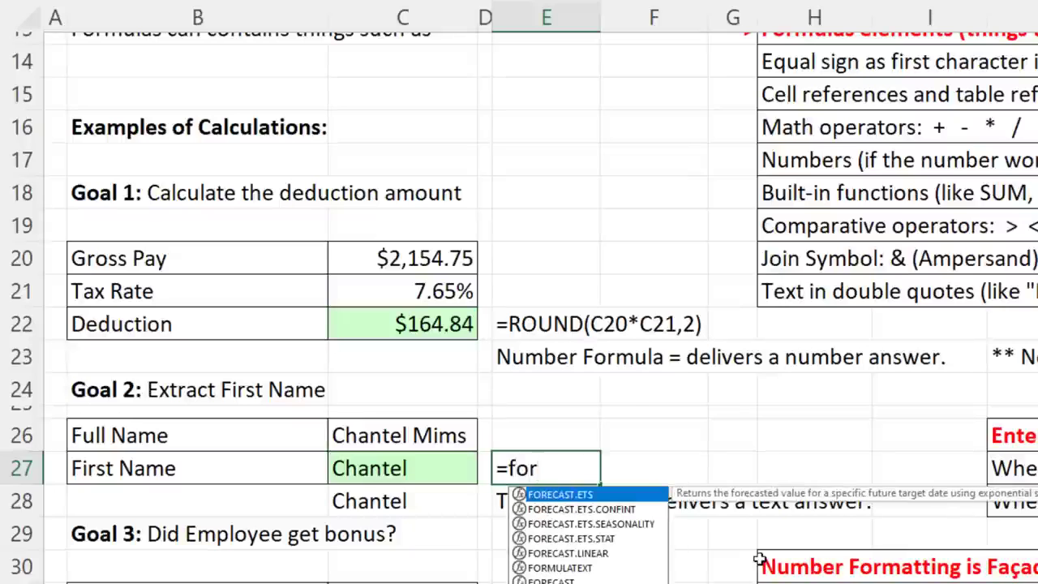
pyautogui.write('m')
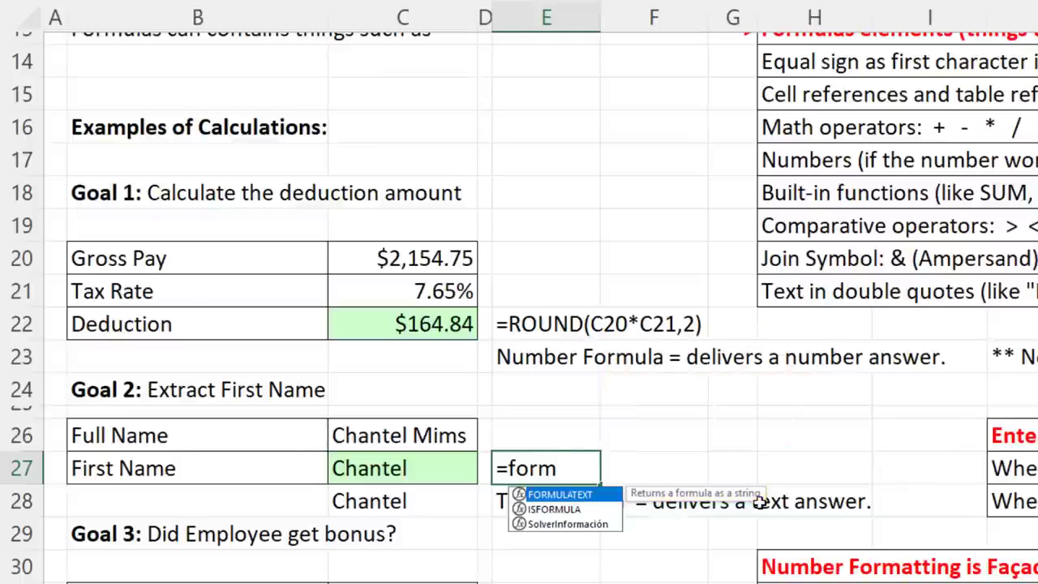
pyautogui.press('Tab')
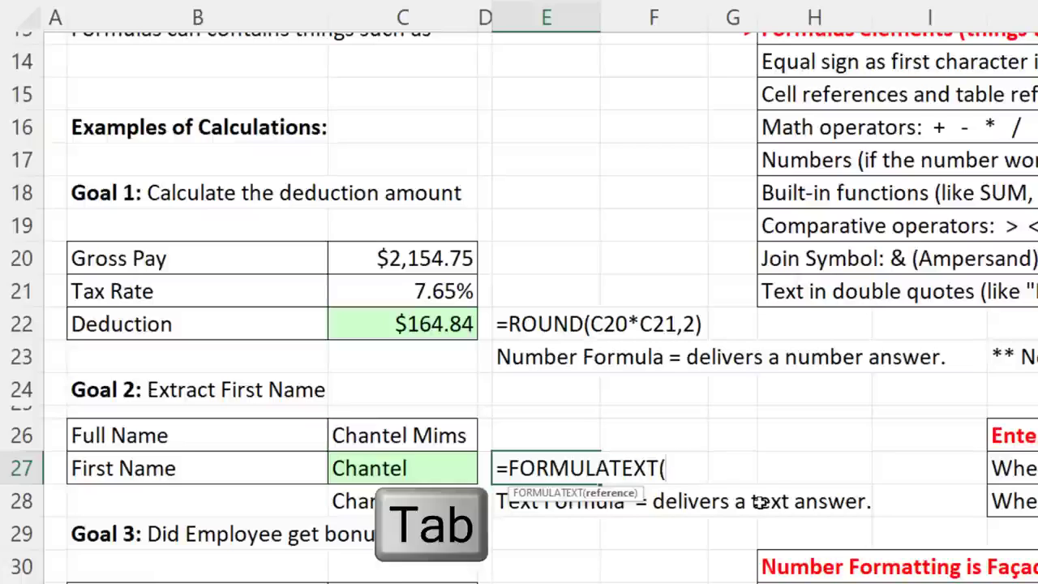
pyautogui.click(403, 468)
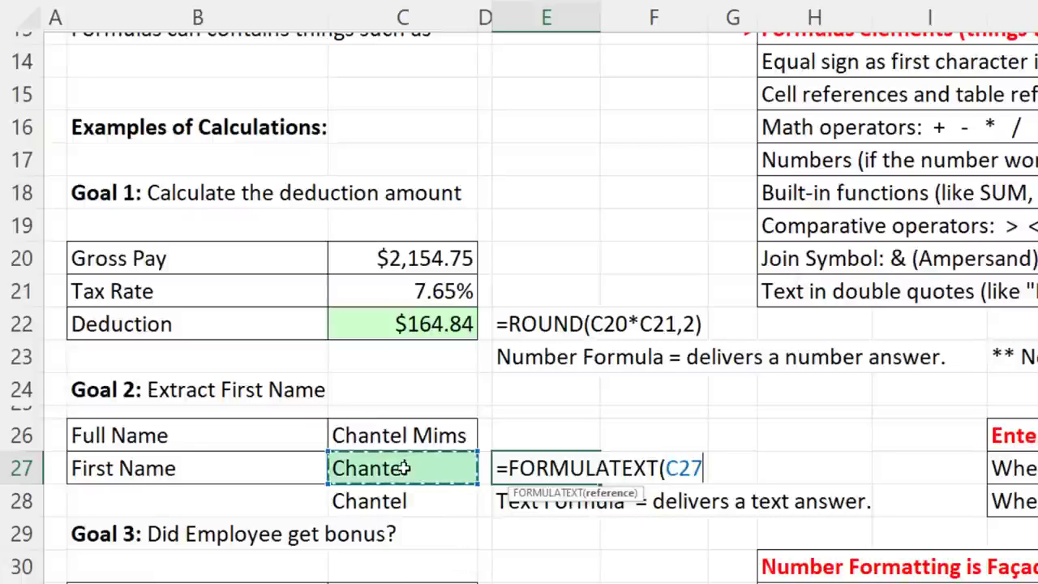
pyautogui.write(')')
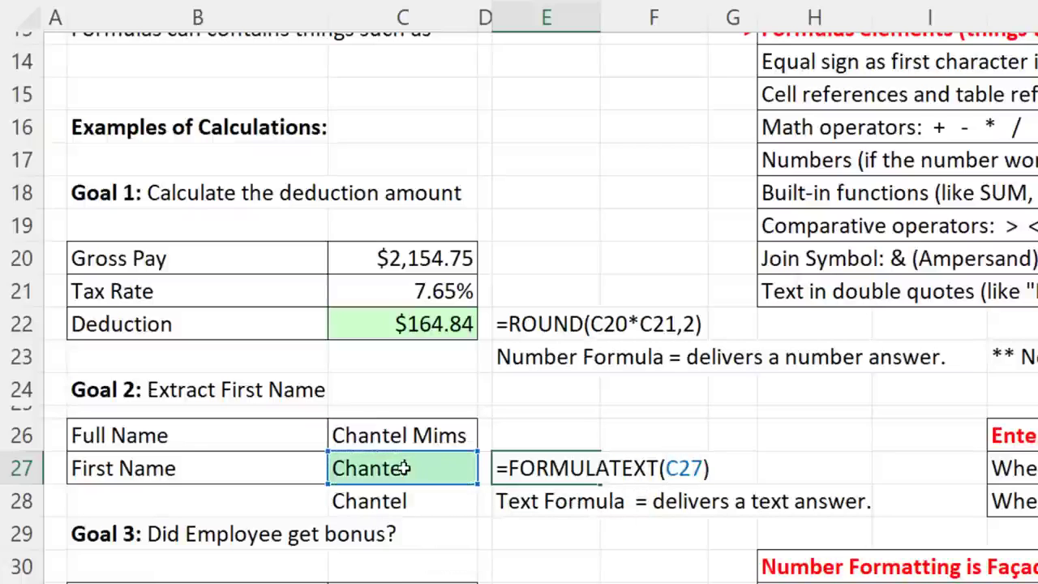
pyautogui.press('Return')
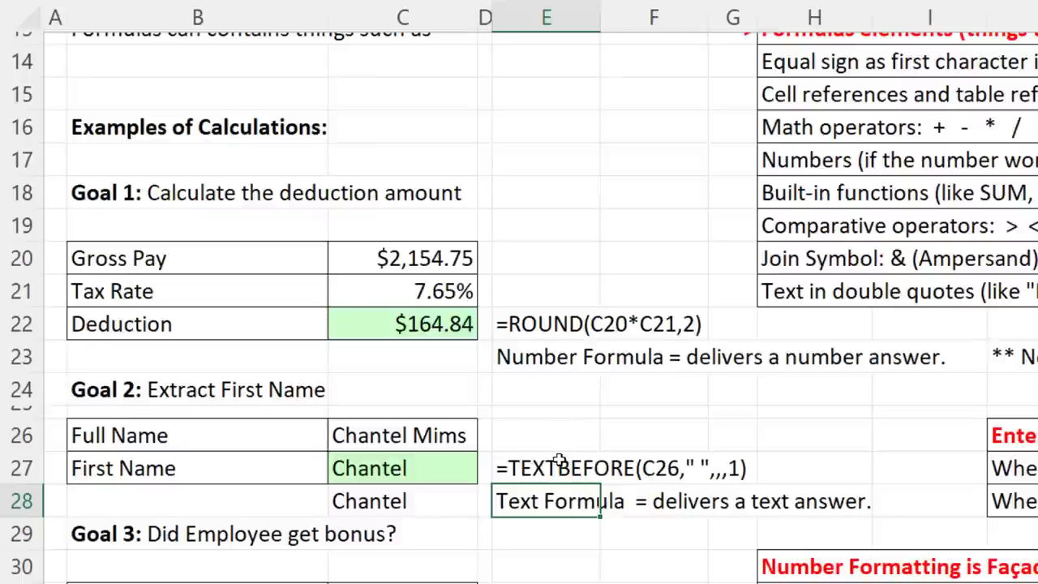
# Step: Test the FORMULATEXT formula by clearing the First Name cell C27, and undo the deletion
pyautogui.click(447, 472)
pyautogui.press('Delete')
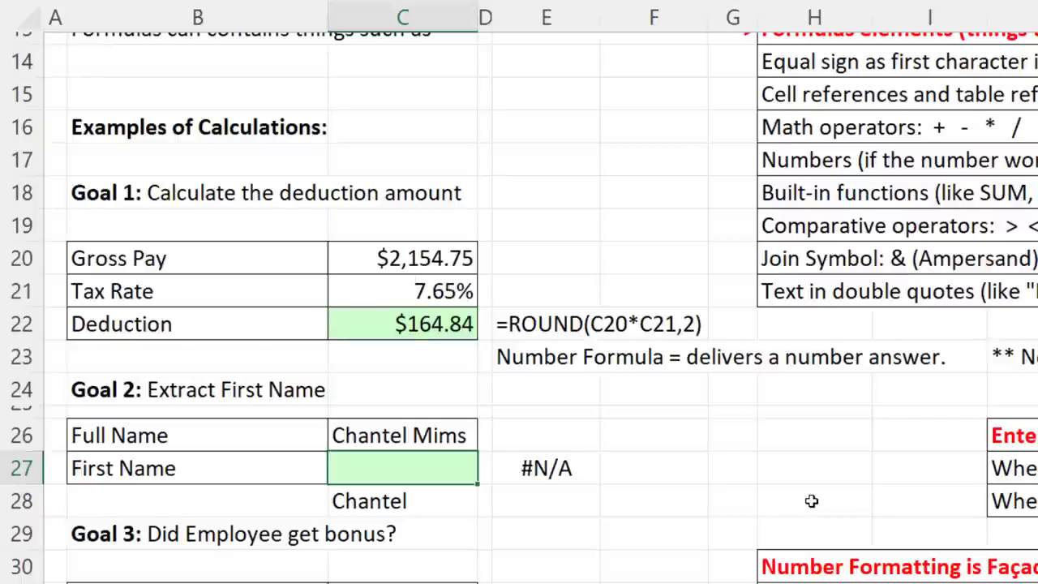
pyautogui.hotkey('ctrl', 'z')
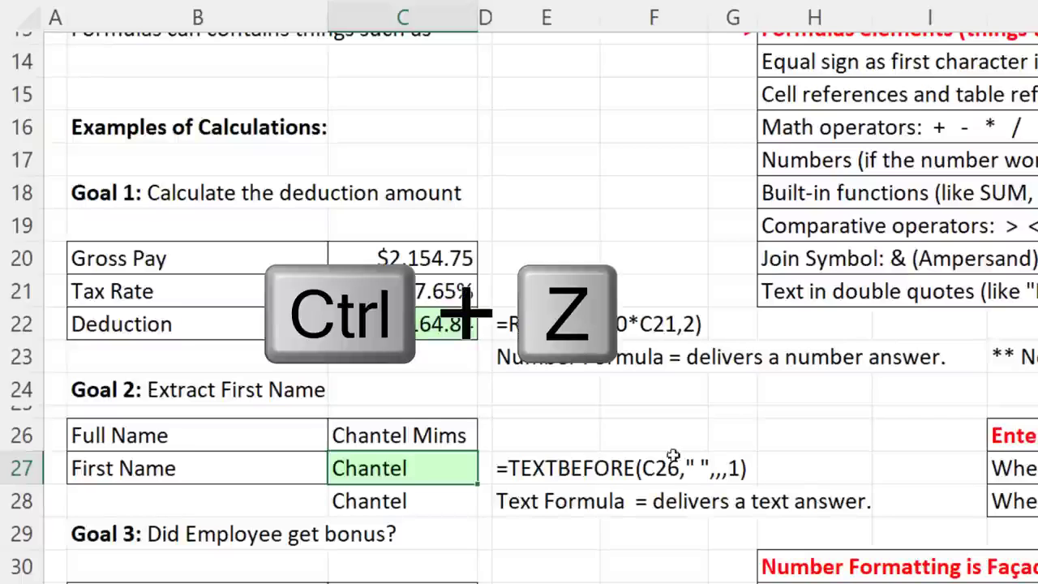
# Step: Wrap the formula in E27 in IFNA so it reads =IFNA(FORMULATEXT(C27),"")
pyautogui.click(539, 468)
pyautogui.press('F2')
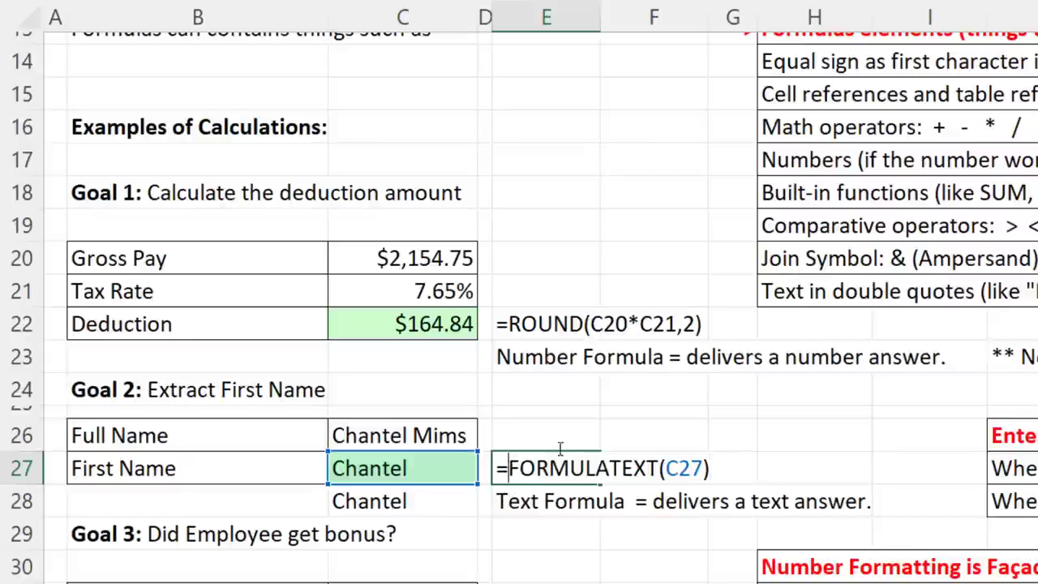
pyautogui.write('ifn')
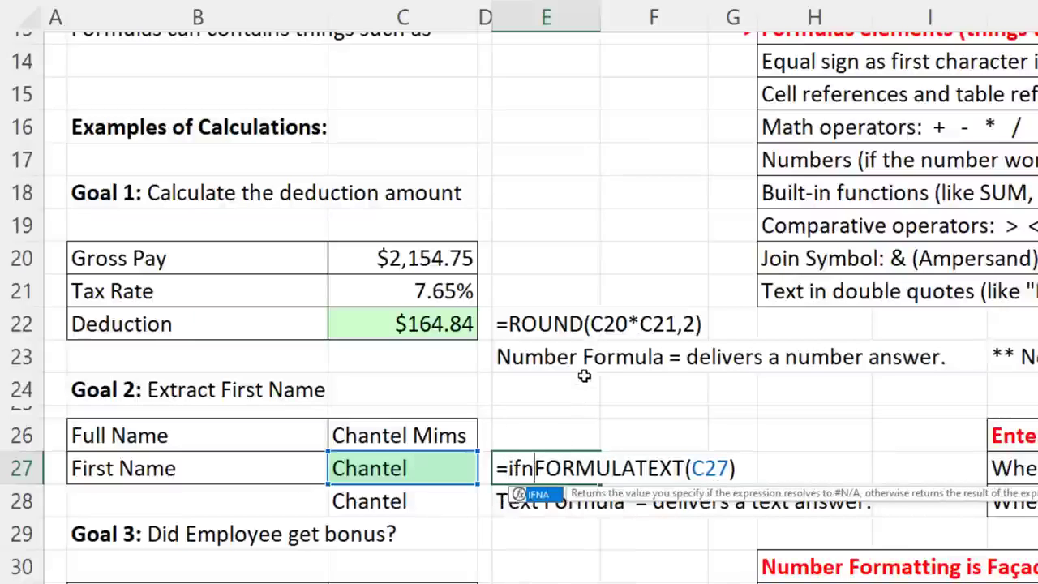
pyautogui.press('Tab')
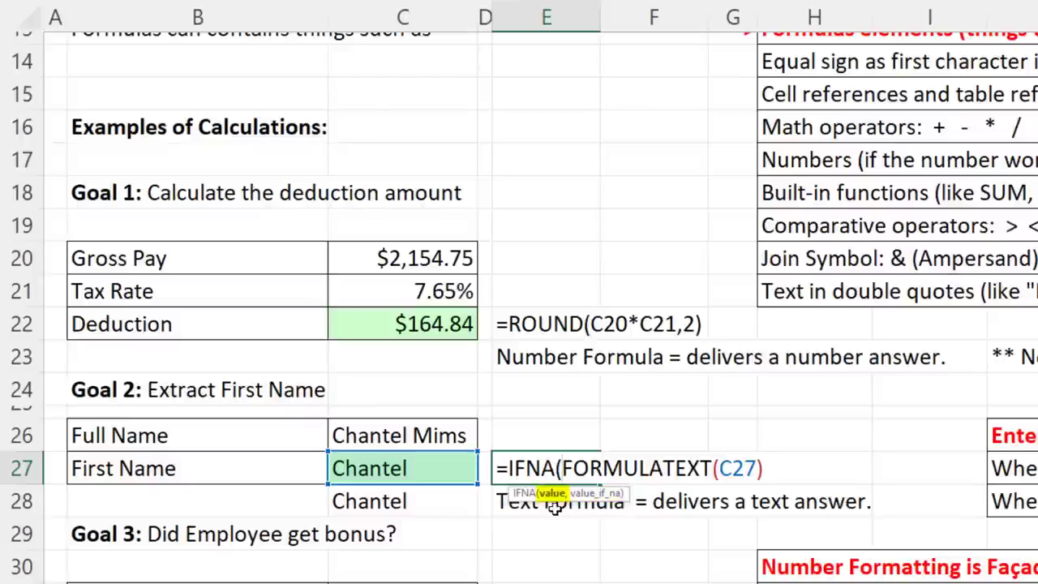
pyautogui.click(776, 463)
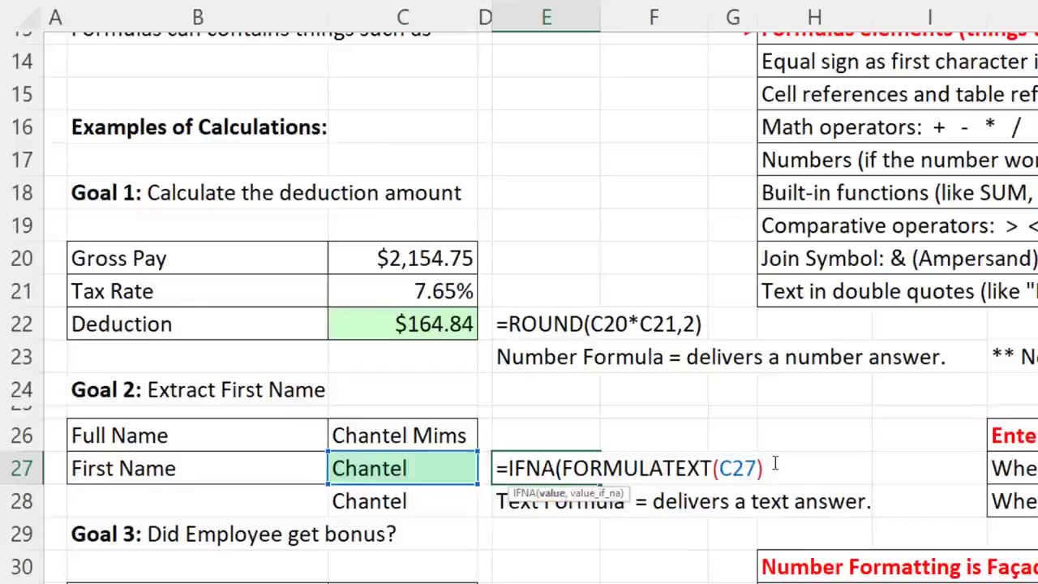
pyautogui.write(',')
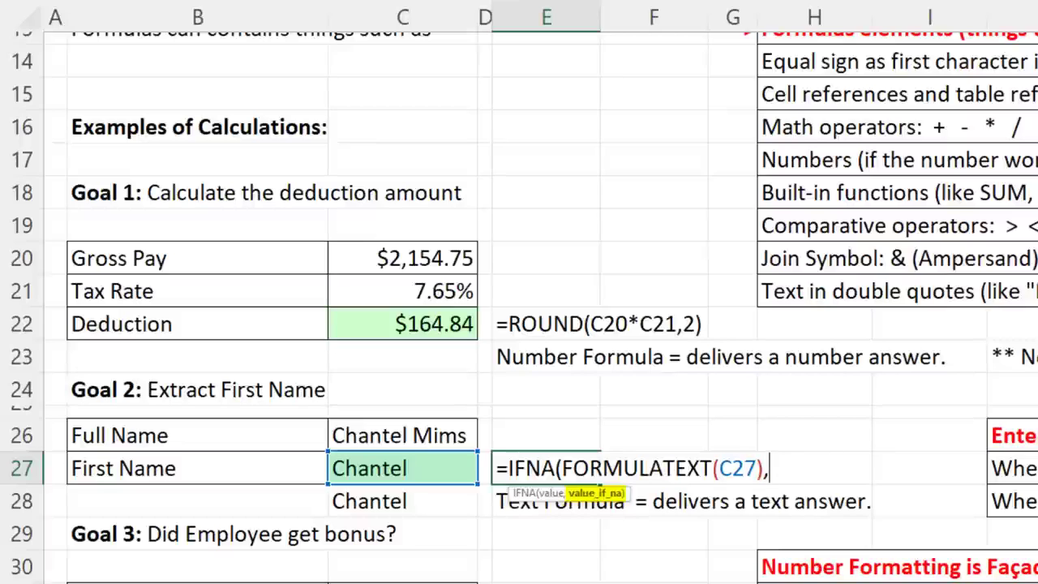
pyautogui.write('""')
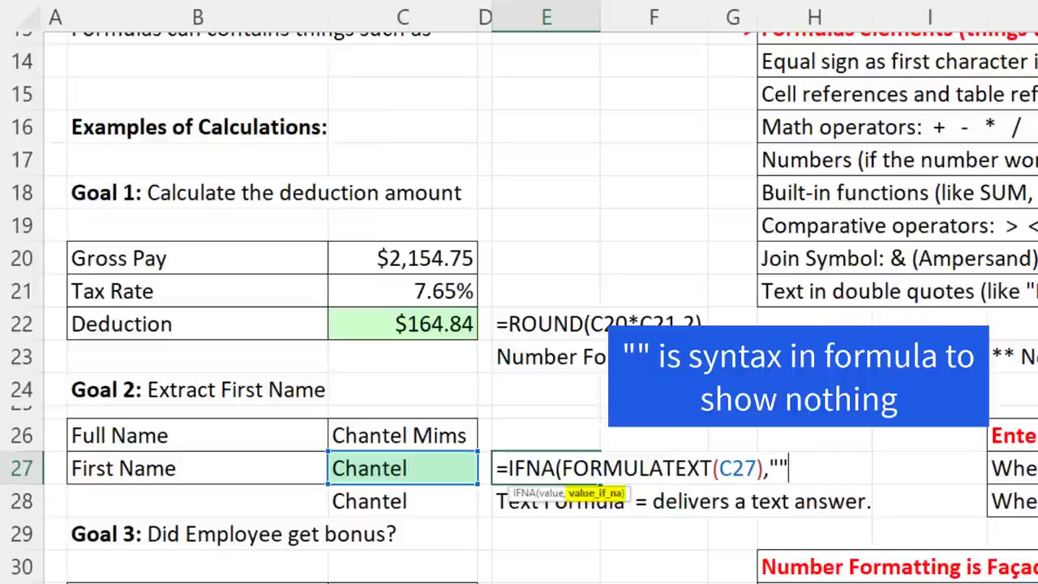
pyautogui.write(')')
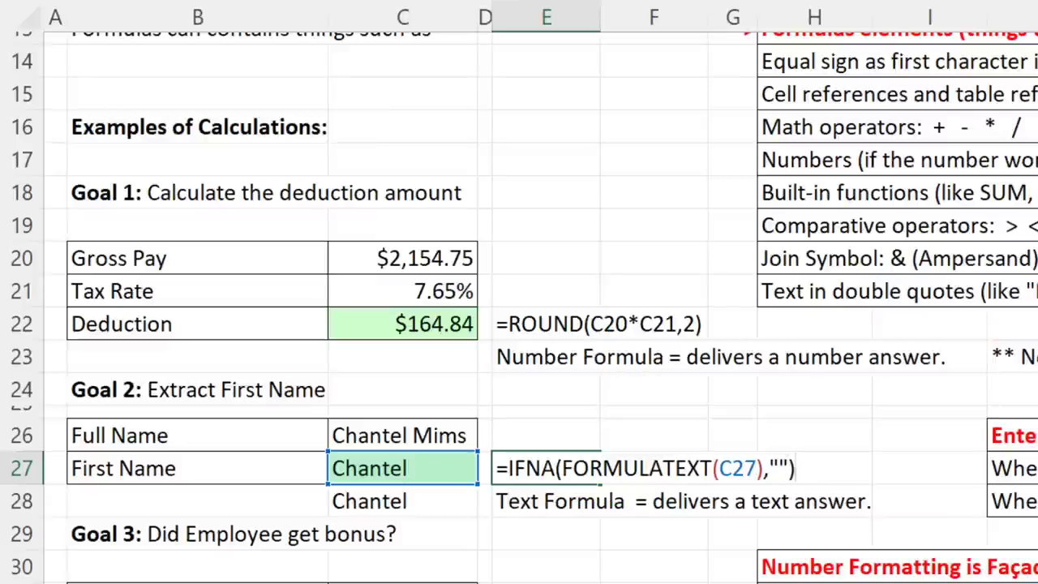
pyautogui.press('Return')
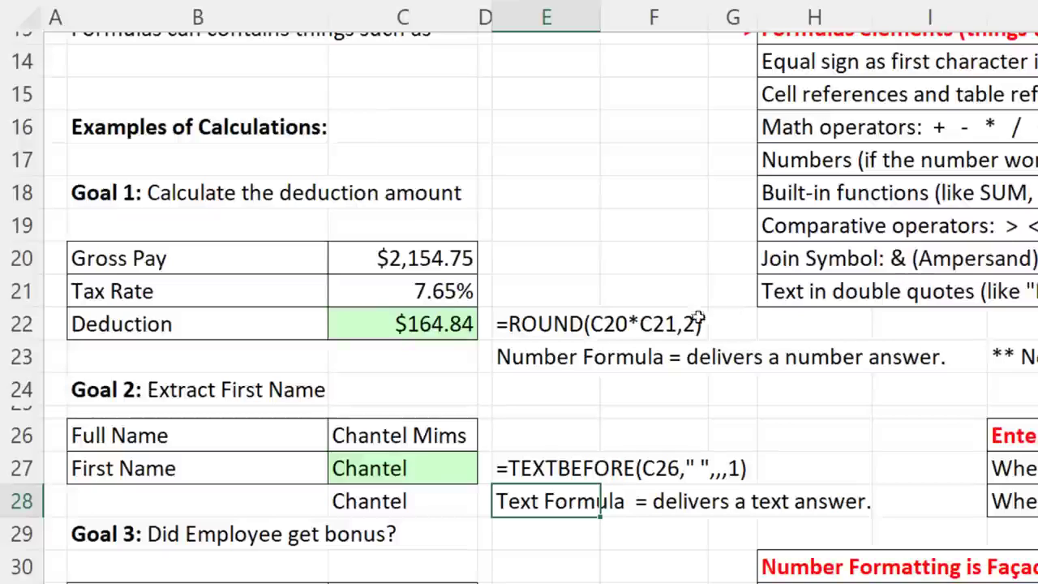
# Step: Test the IFNA formula in E27 by clearing the First Name cell C27, and undo the deletion
pyautogui.click(445, 465)
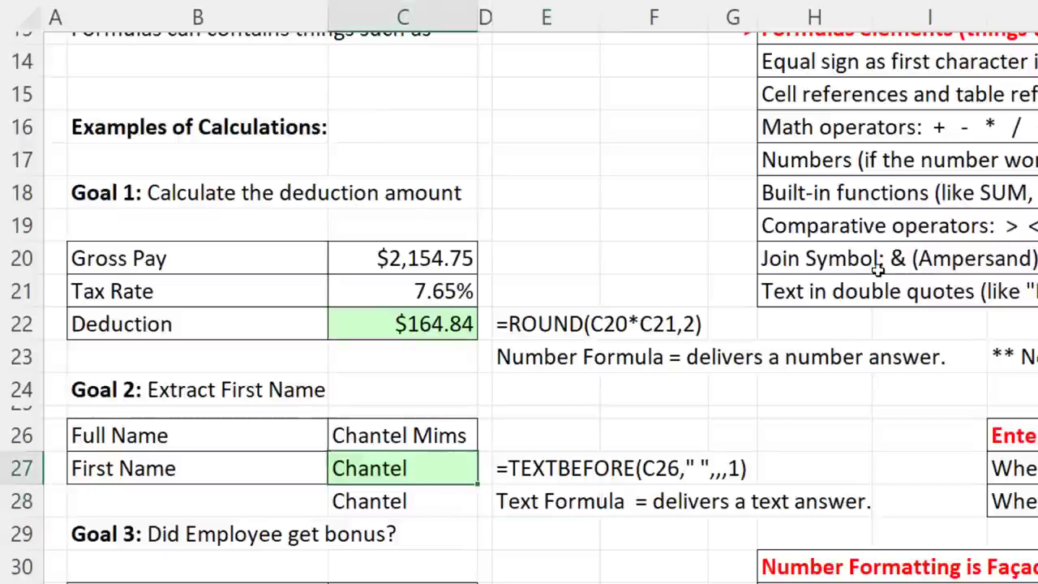
pyautogui.press('Delete')
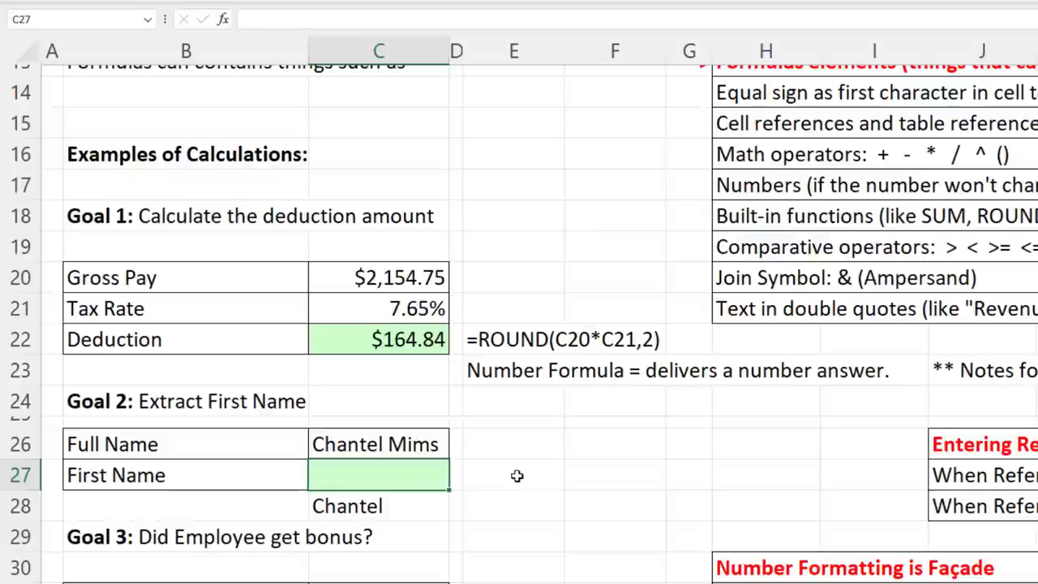
pyautogui.click(550, 470)
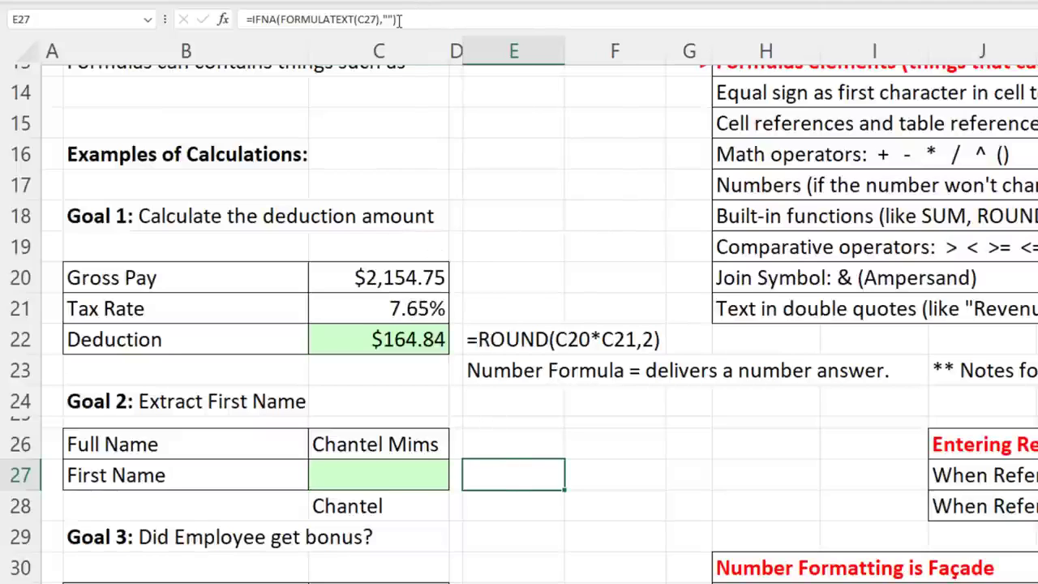
pyautogui.hotkey('ctrl', 'z')
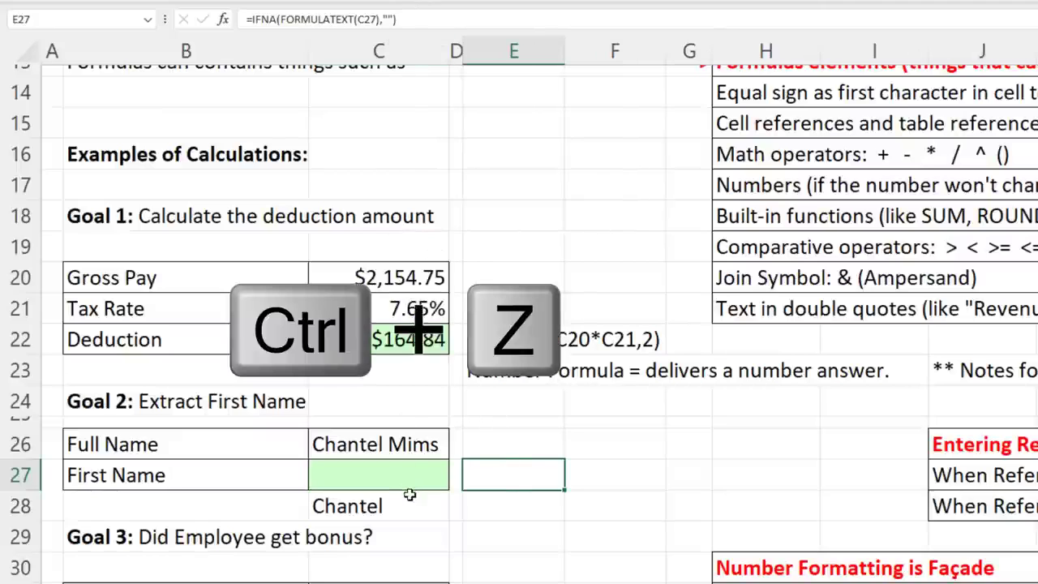
pyautogui.hotkey('ctrl', 'z')
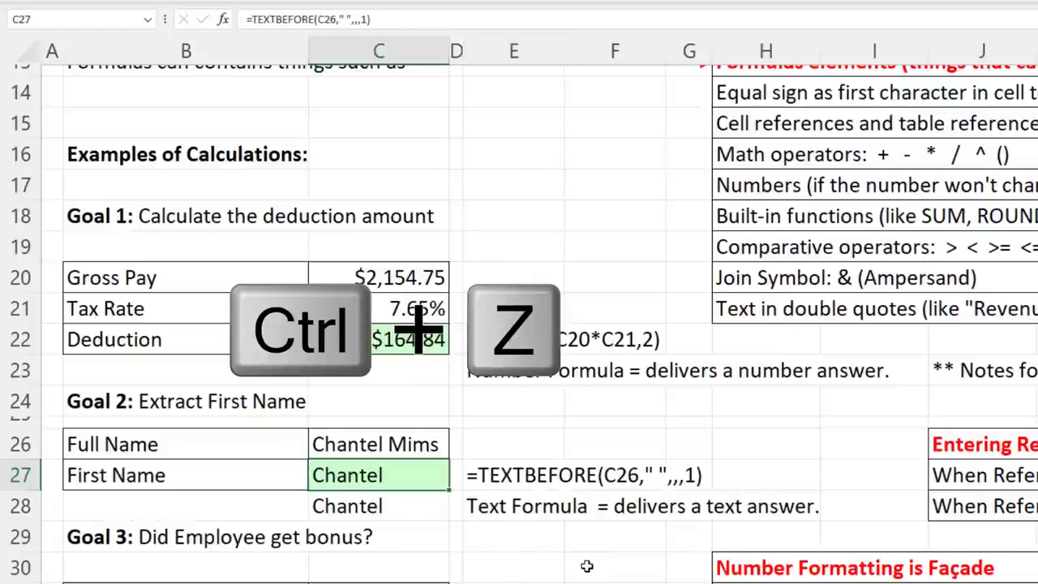
# Step: Examine the IFNA formula in E27 in edit mode and leave it as entered
pyautogui.click(508, 482)
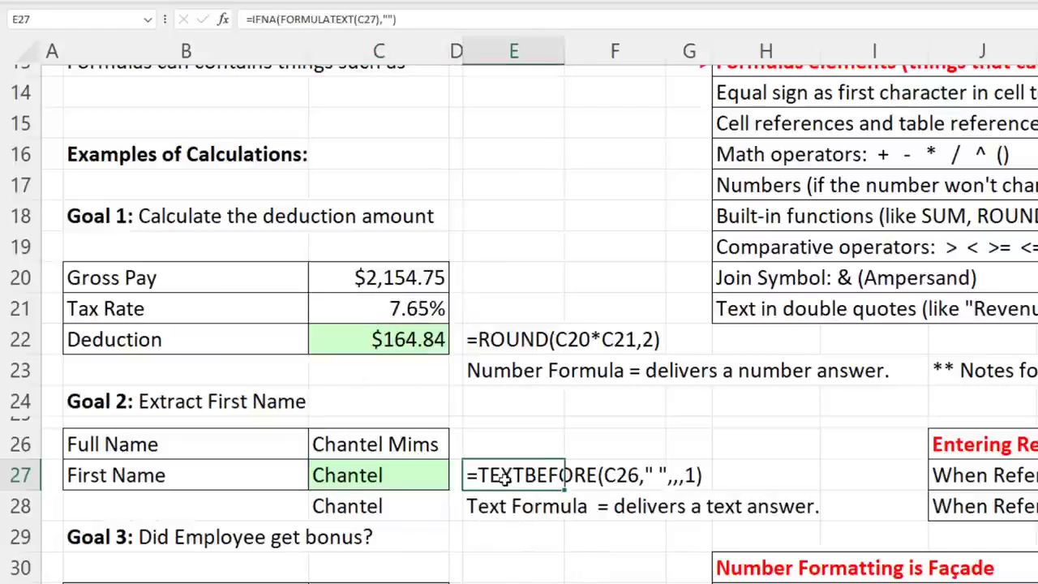
pyautogui.doubleClick(535, 480)
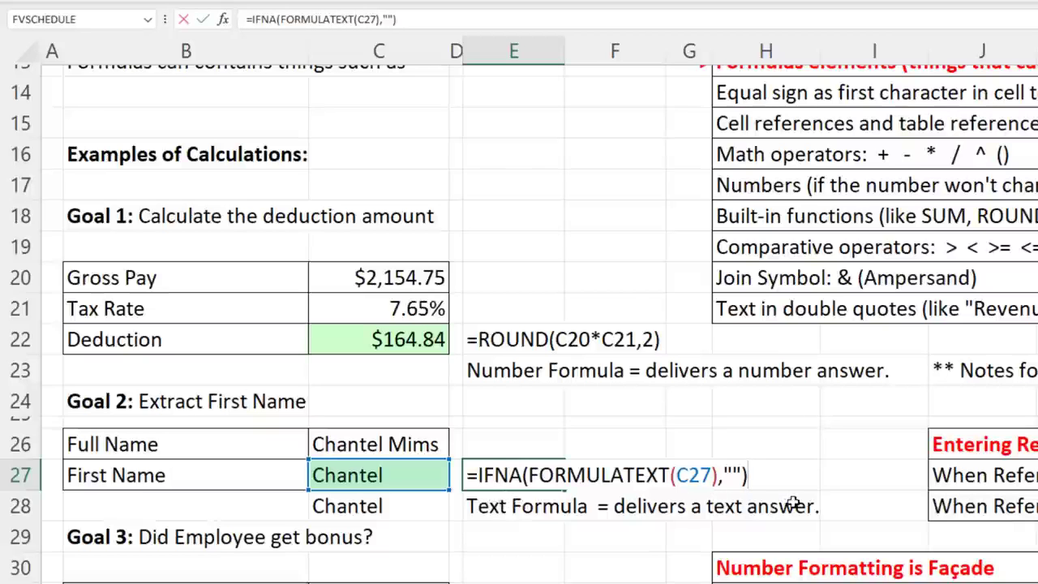
pyautogui.press('Return')
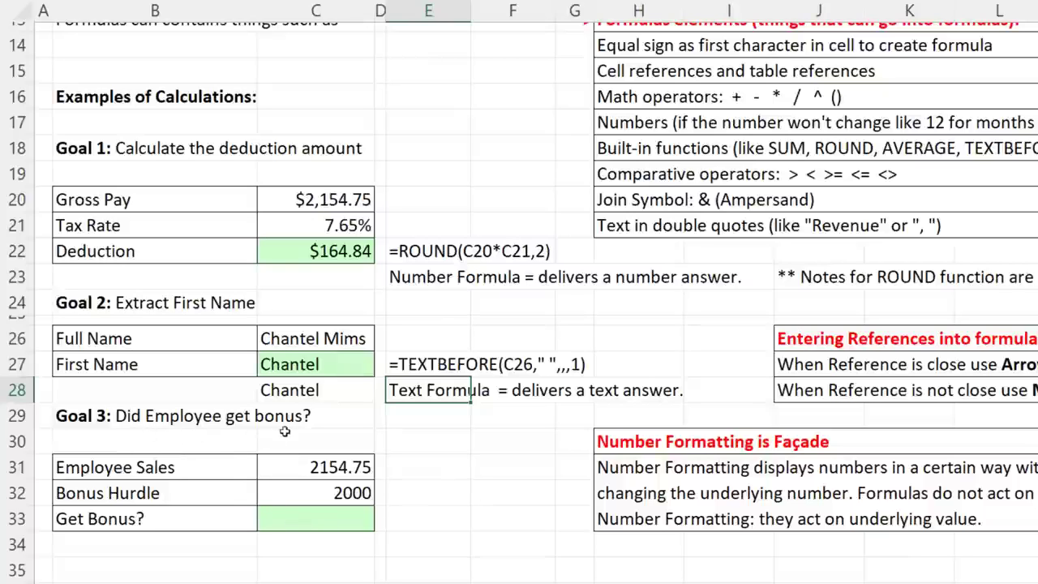
# Step: Enter =C31>=C32 in the Get Bonus? cell C33 to compare Employee Sales with the Bonus Hurdle
pyautogui.click(278, 467)
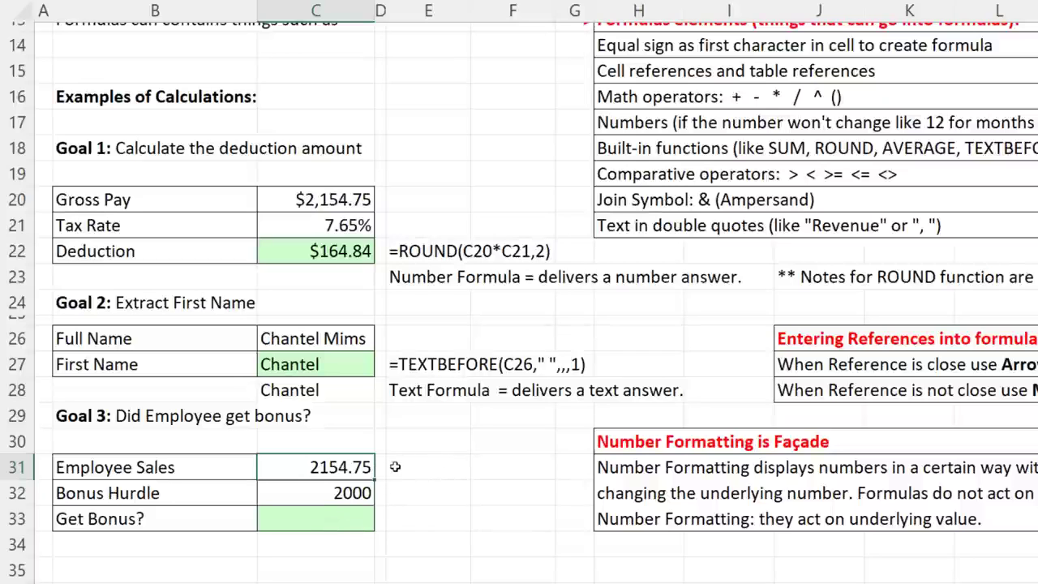
pyautogui.click(341, 517)
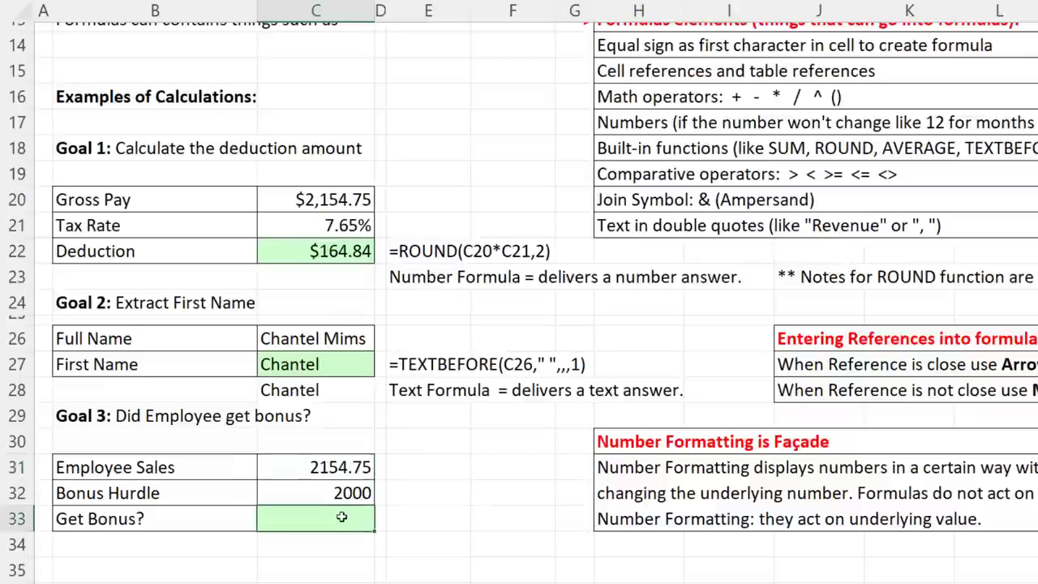
pyautogui.write('=')
pyautogui.press('Up')
pyautogui.press('Up')
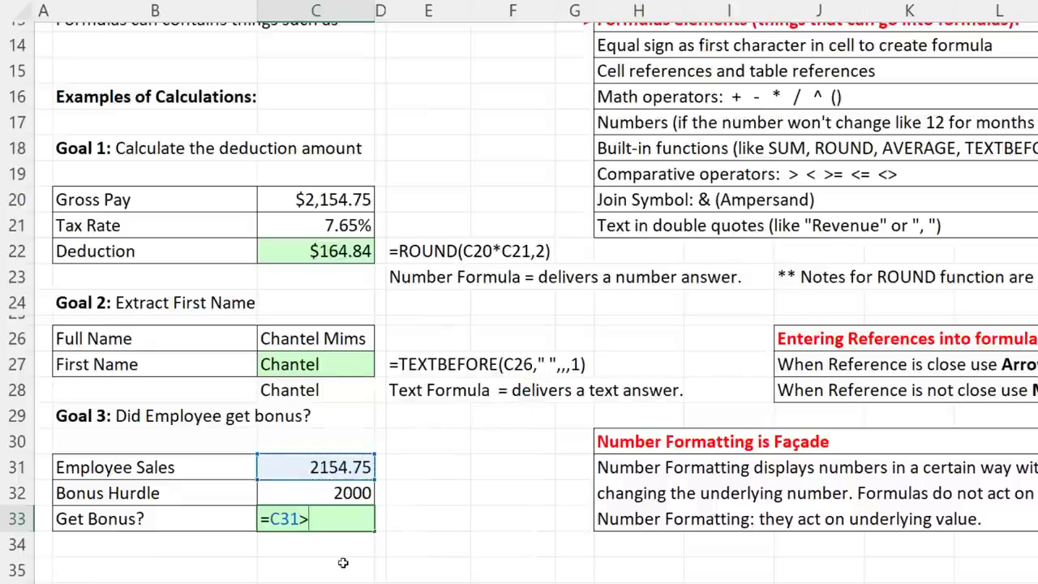
pyautogui.write('=')
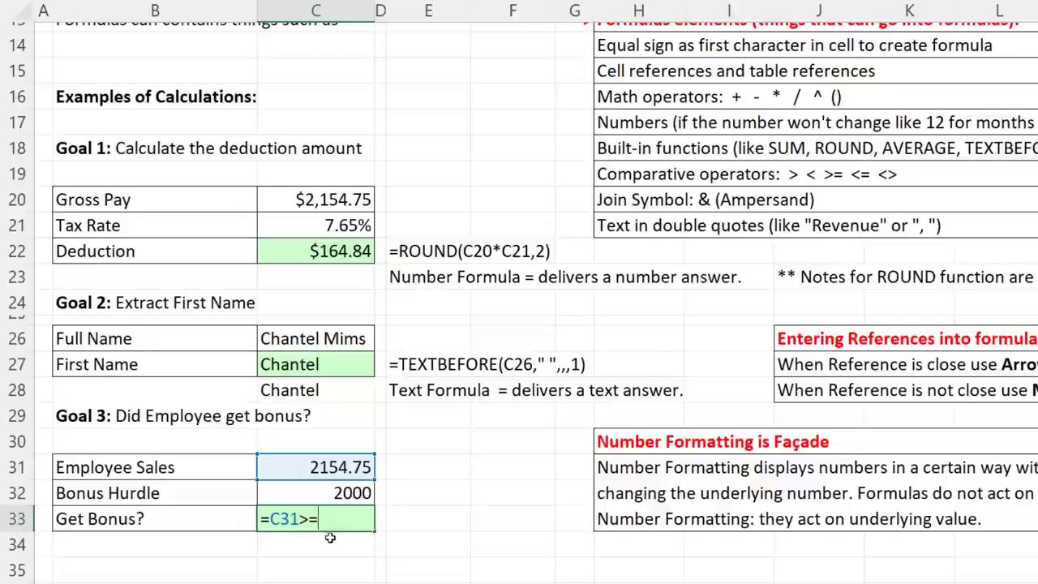
pyautogui.press('Up')
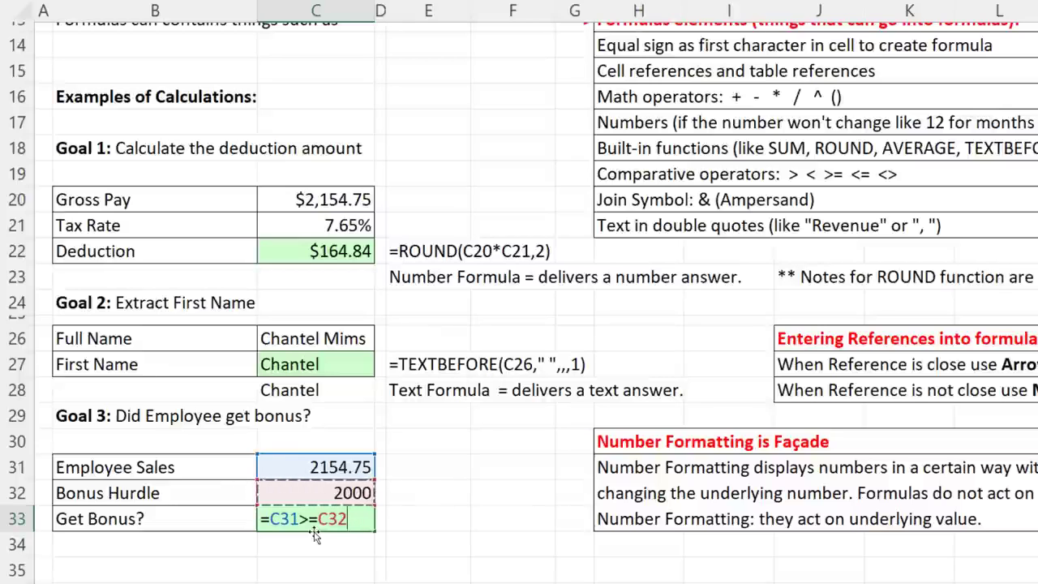
pyautogui.press('Return')
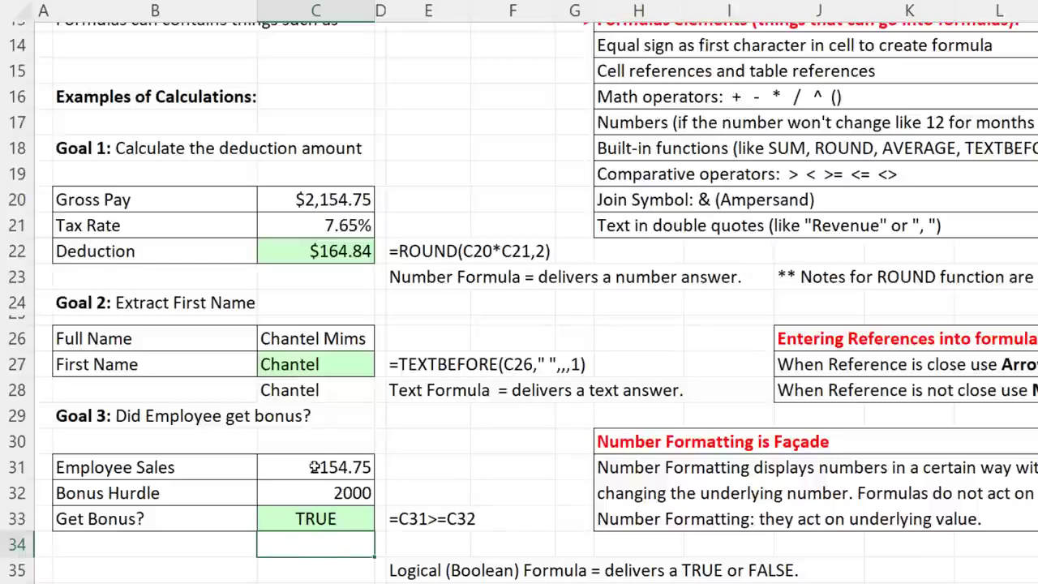
# Step: Set the Employee Sales value in C31 to 1999.99, keeping the cell selected
pyautogui.click(322, 457)
pyautogui.write('1')
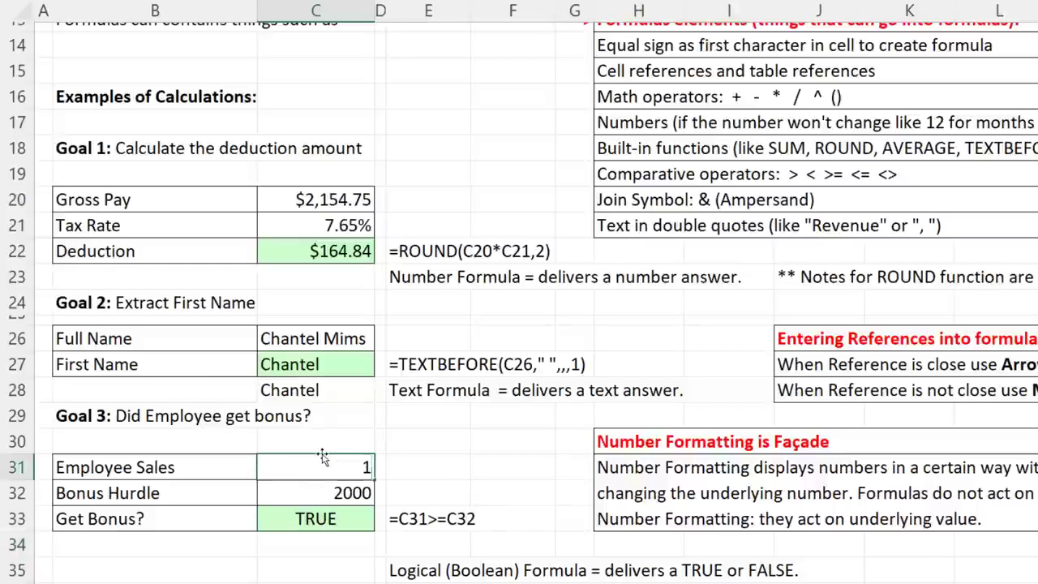
pyautogui.write('999.99')
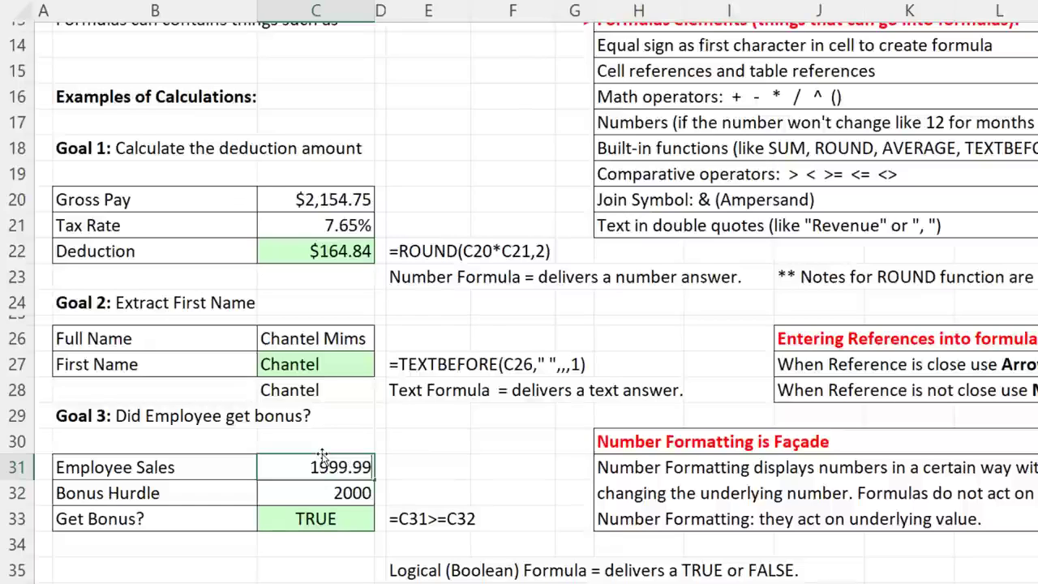
pyautogui.hotkey('ctrl', 'Return')
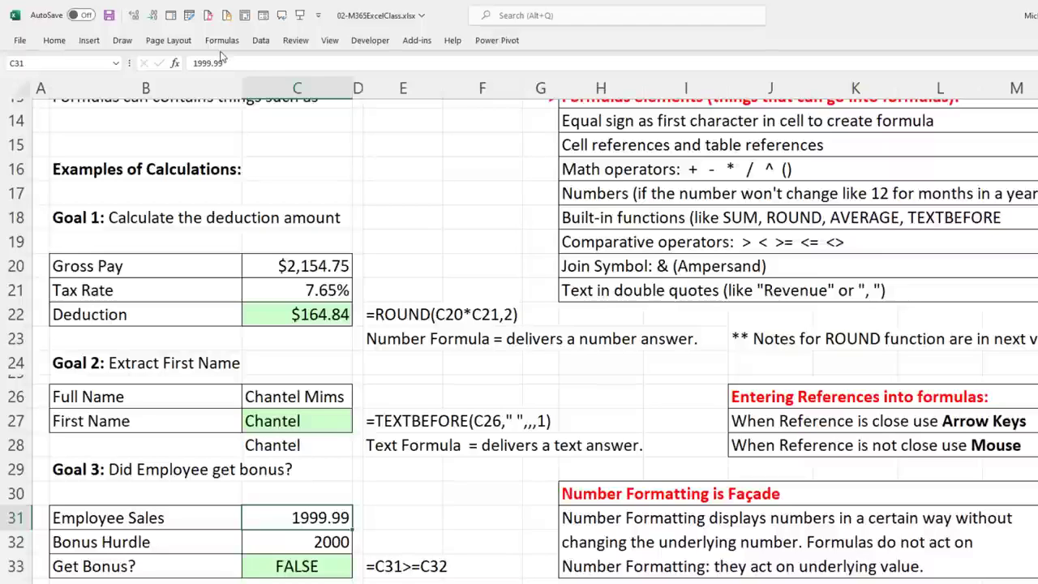
# Step: Decrease the decimals displayed for Employee Sales in C31 by two places, to a whole number
pyautogui.press('alt')
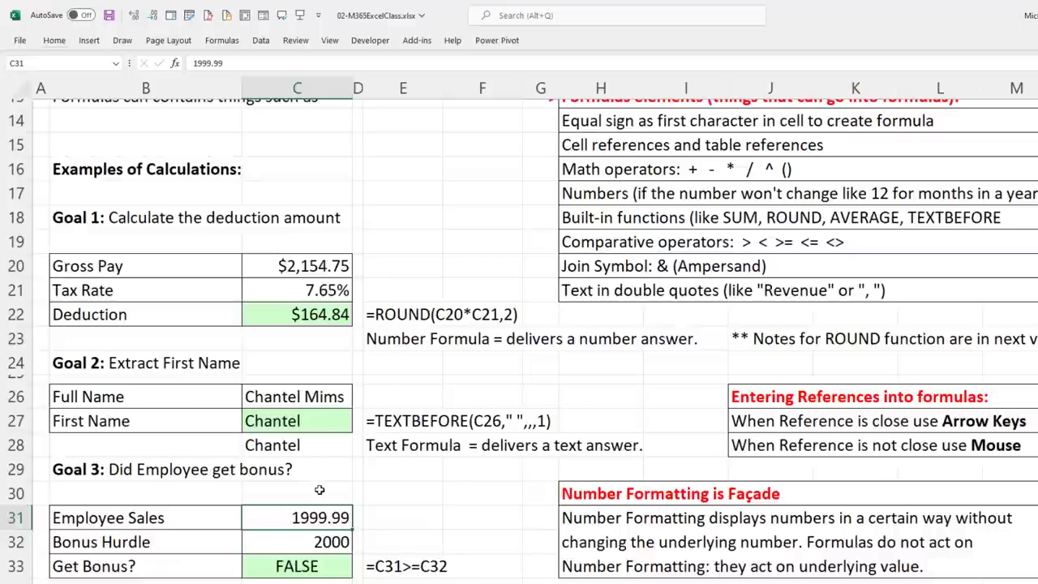
pyautogui.press('alt')
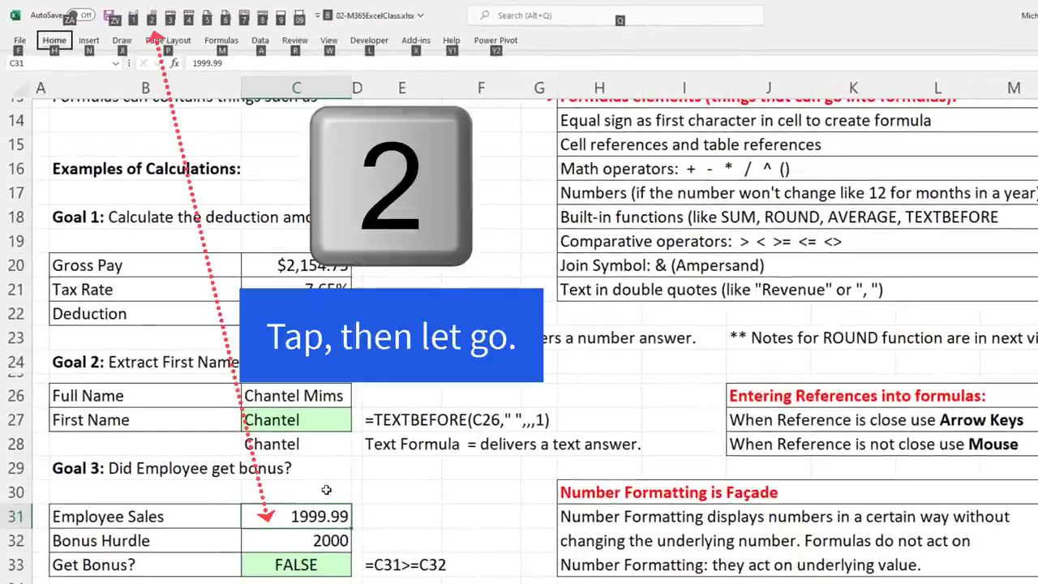
pyautogui.press('2')
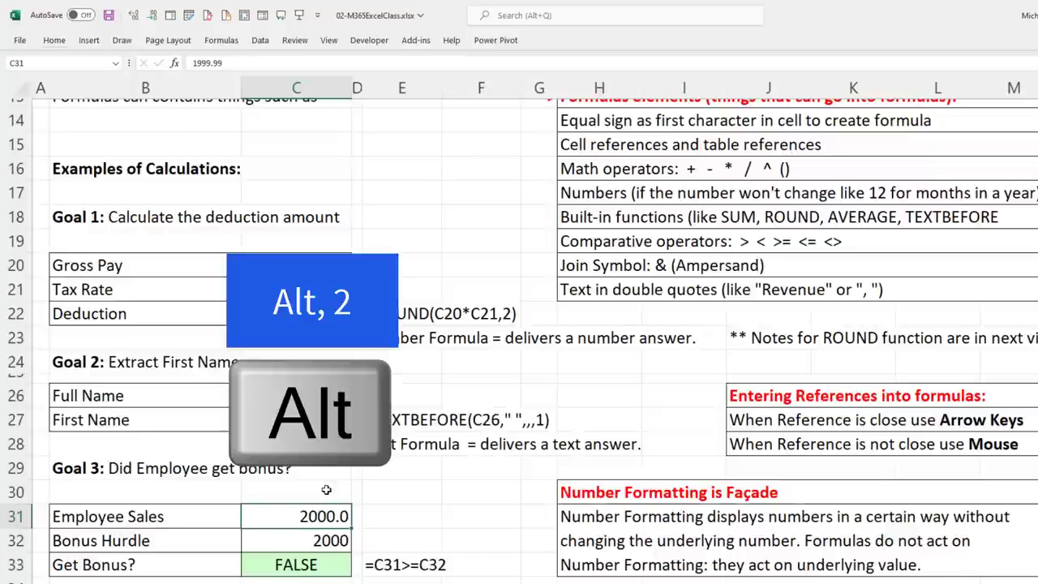
pyautogui.press('alt')
pyautogui.press('2')
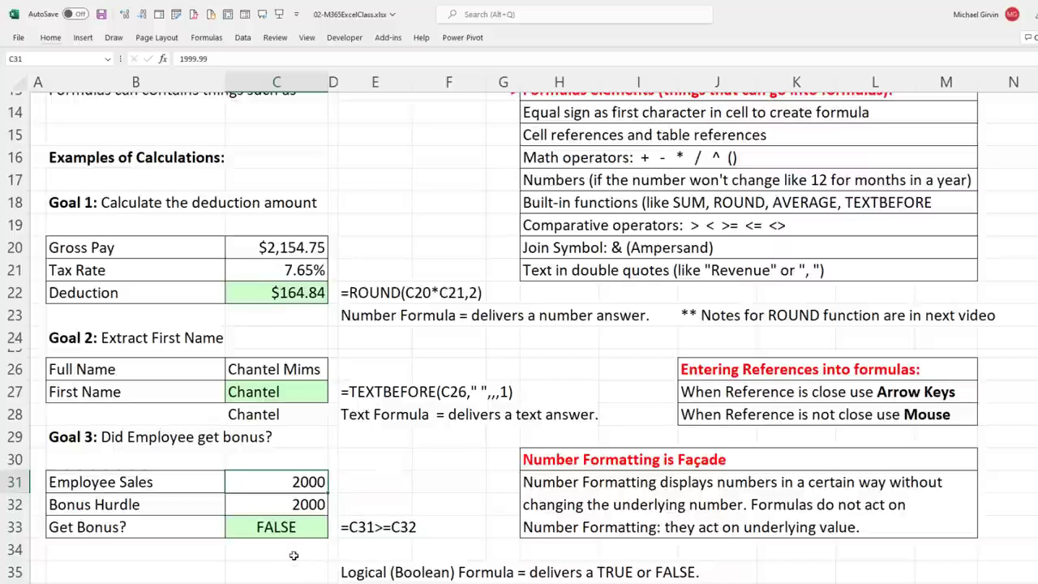
# Step: Examine the comparison formula in C33 and the underlying Bonus Hurdle value in C32
pyautogui.click(296, 528)
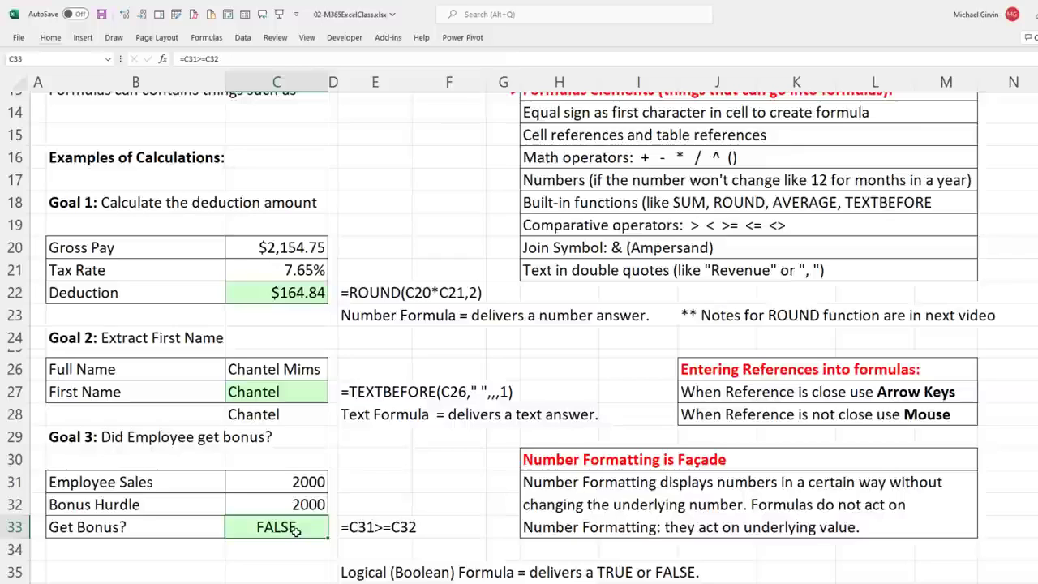
pyautogui.press('F2')
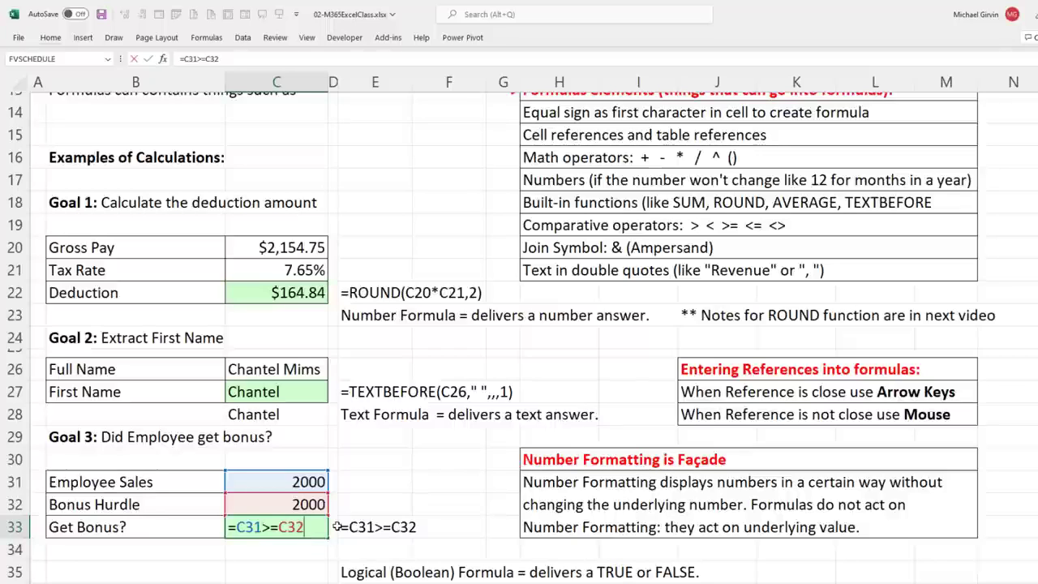
pyautogui.press('Return')
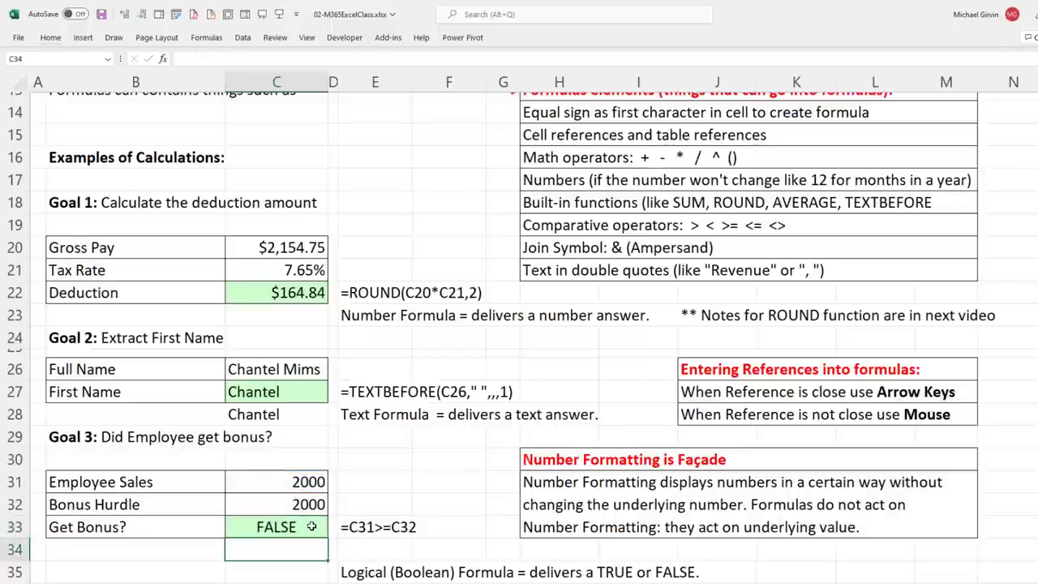
pyautogui.click(308, 505)
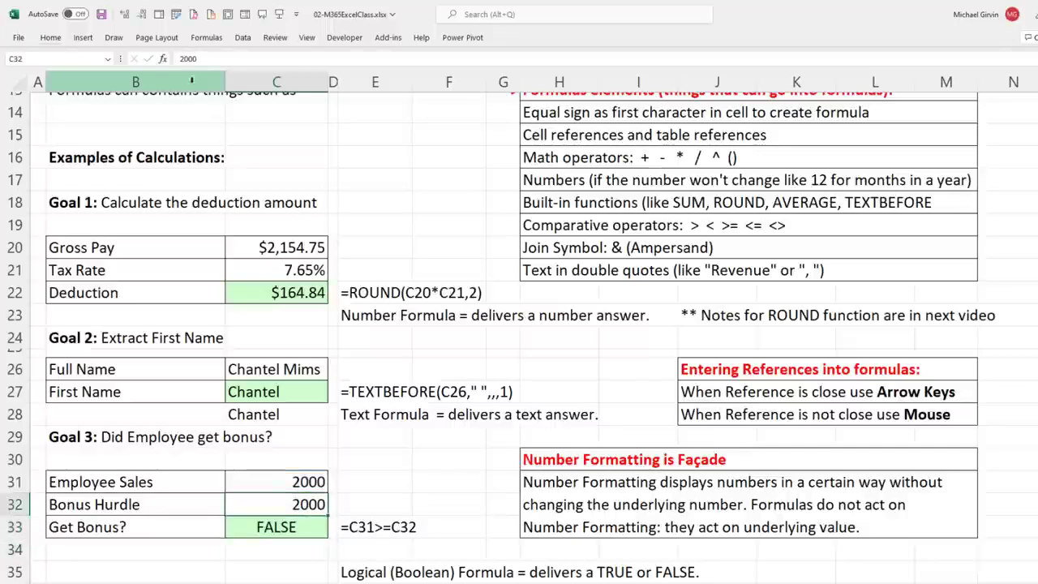
# Step: Increase the decimals displayed for Employee Sales in C31 to two places
pyautogui.click(281, 481)
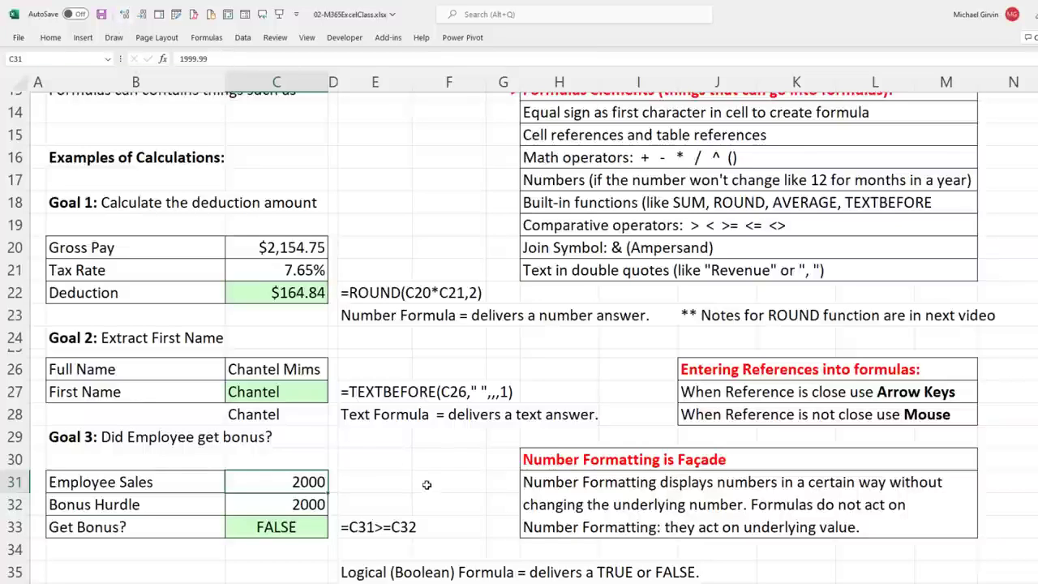
pyautogui.press('alt')
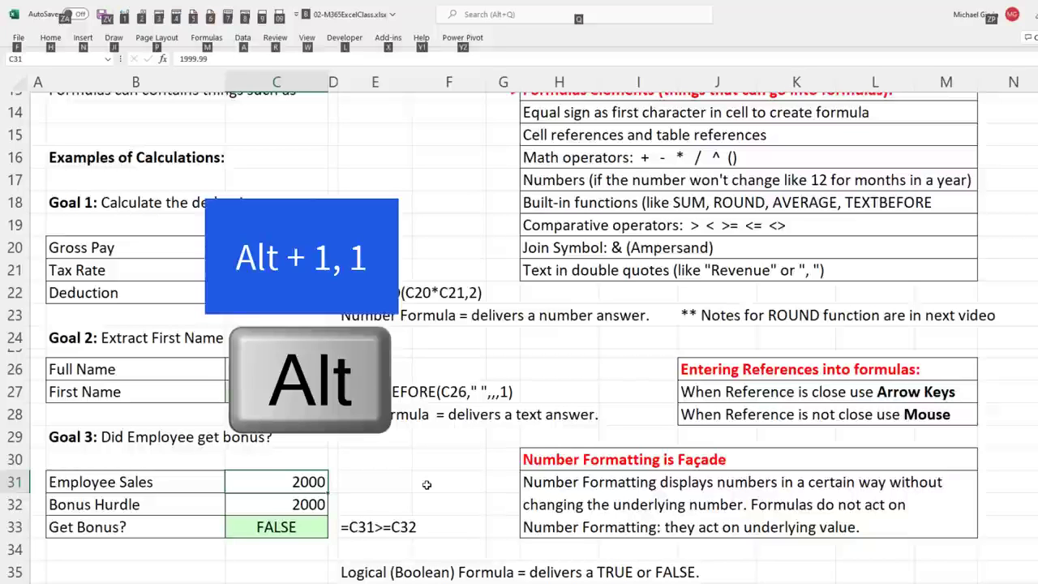
pyautogui.press('1')
pyautogui.press('alt')
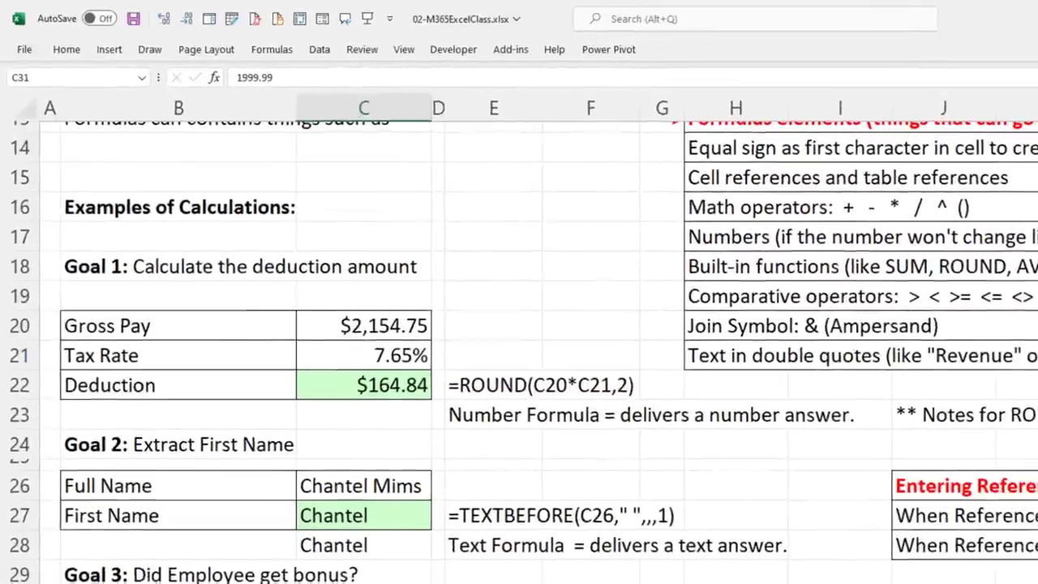
# Step: Look at the PivotTable source options and close them without inserting a PivotTable
pyautogui.press('alt')
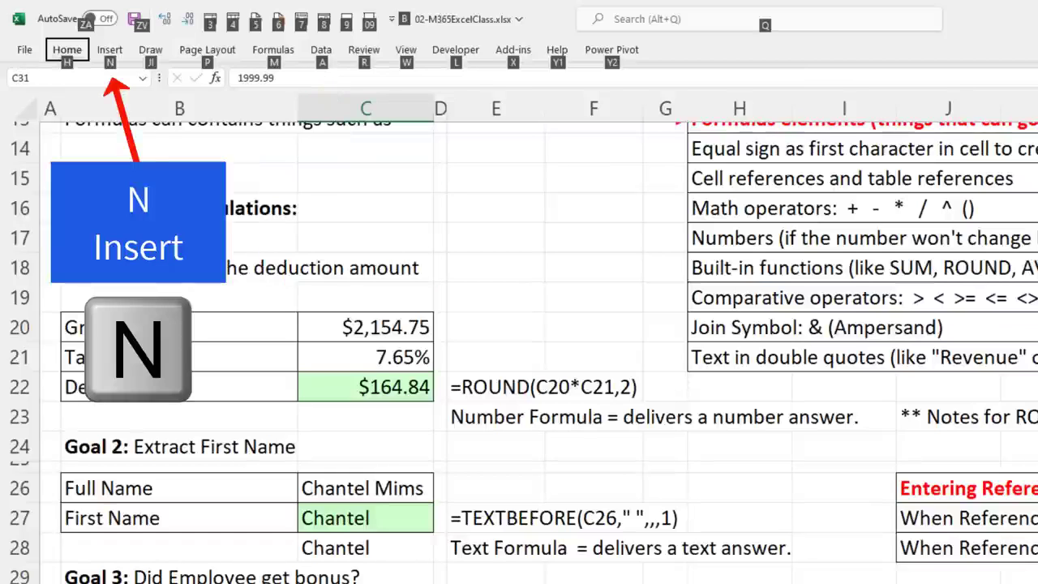
pyautogui.press('n')
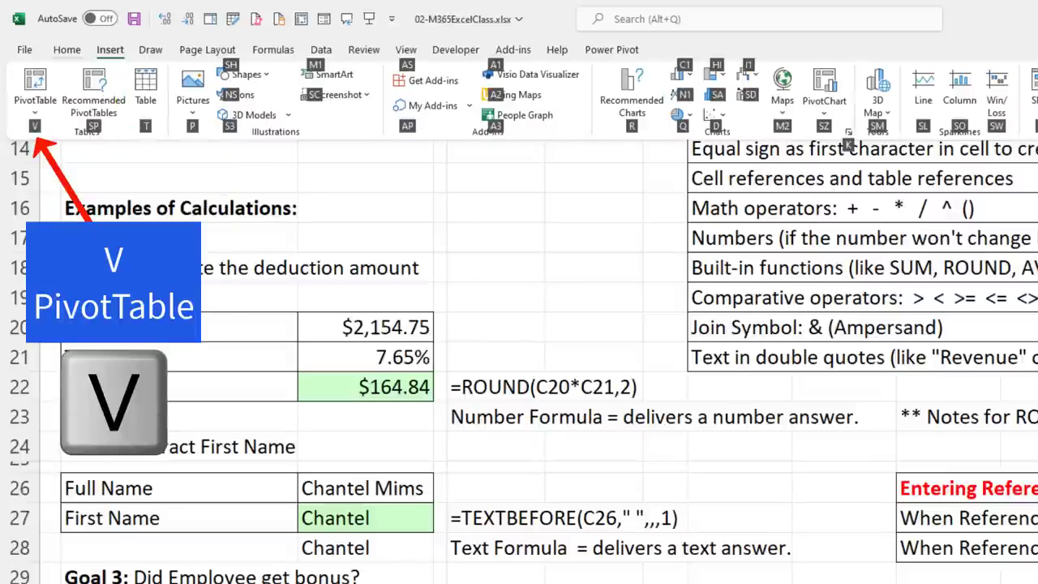
pyautogui.press('v')
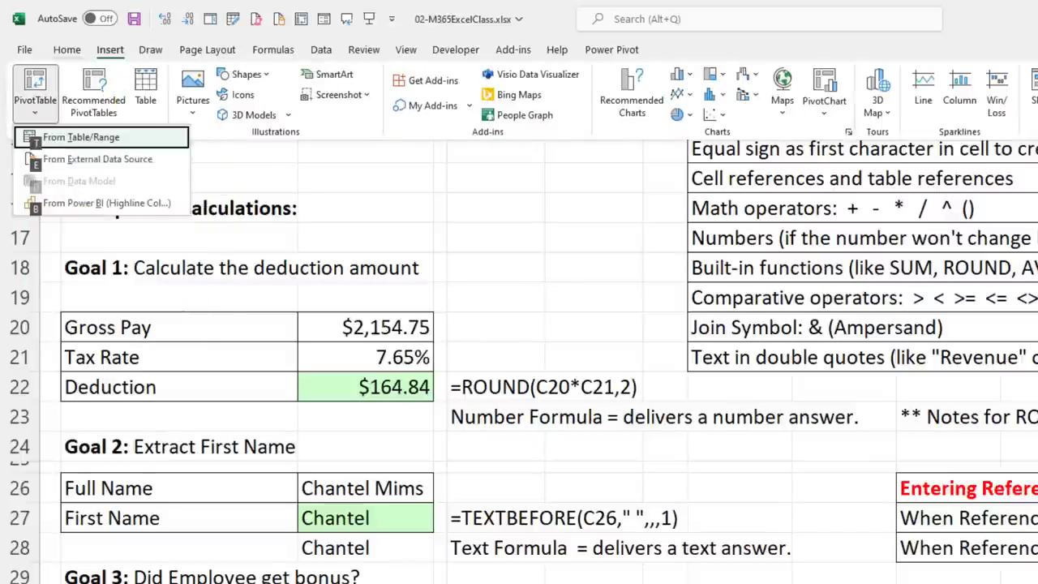
pyautogui.press('Escape')
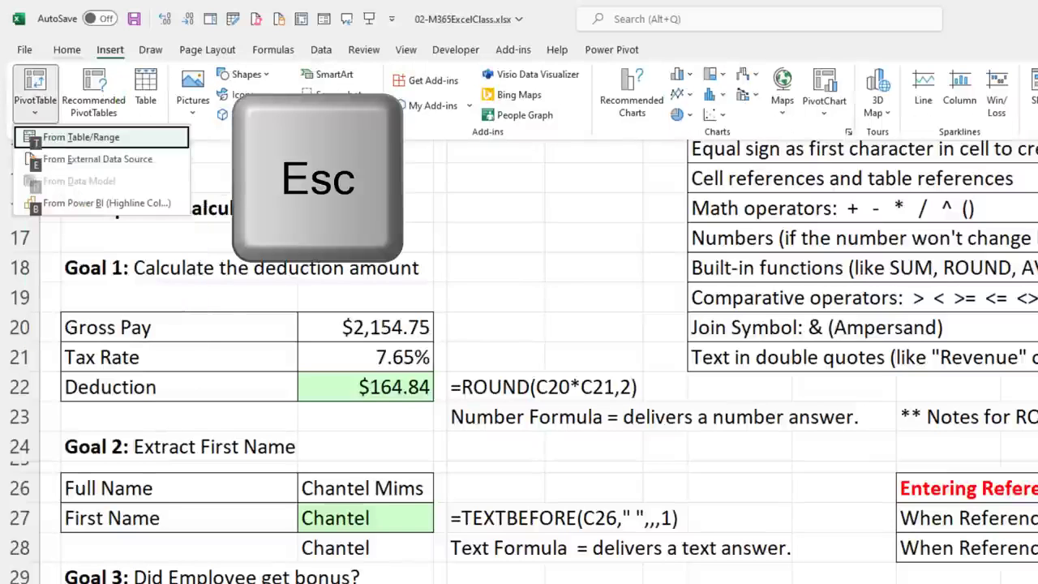
pyautogui.press('Escape')
pyautogui.press('Escape')
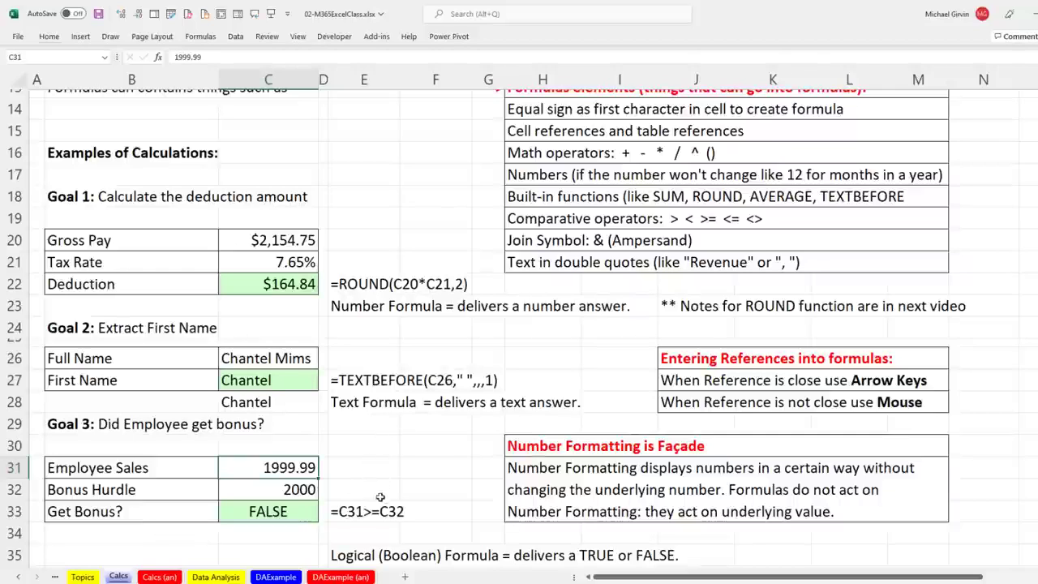
# Step: Enter the formula =23/30 in C46, below the Excel Model note for Goal 4
pyautogui.scroll(-4, 390, 479)
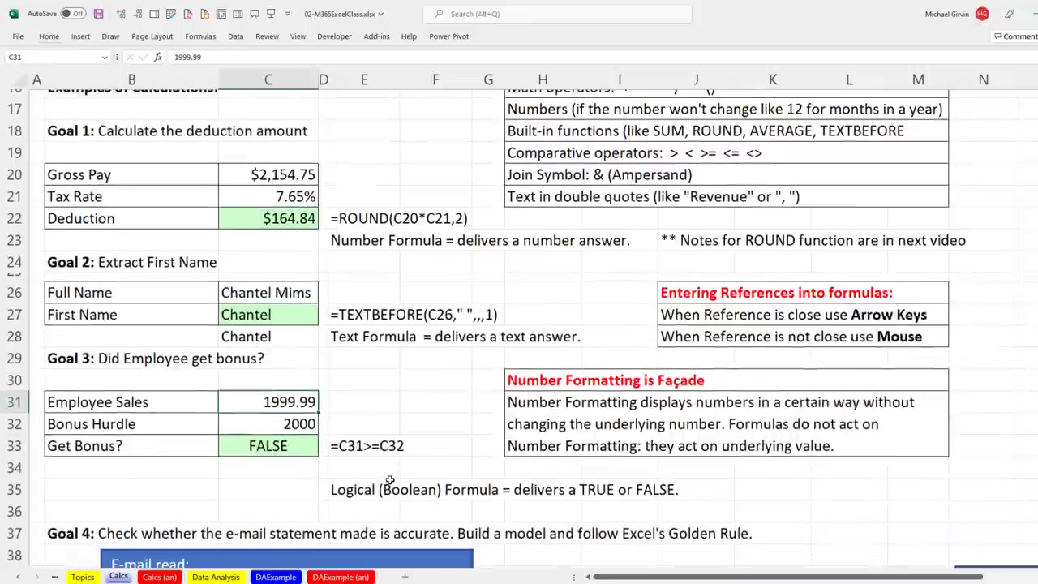
pyautogui.scroll(-3, 391, 480)
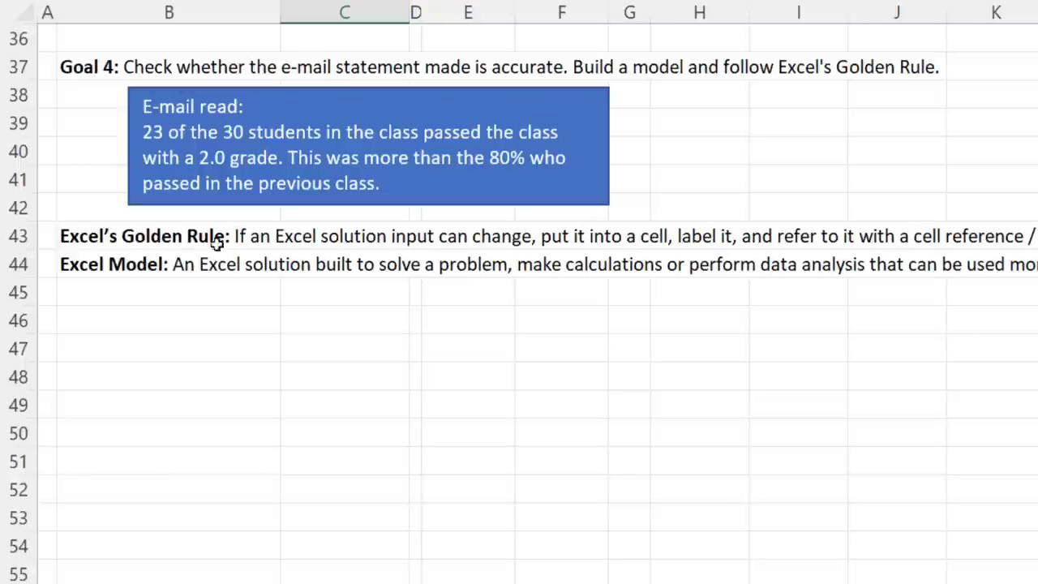
pyautogui.click(296, 320)
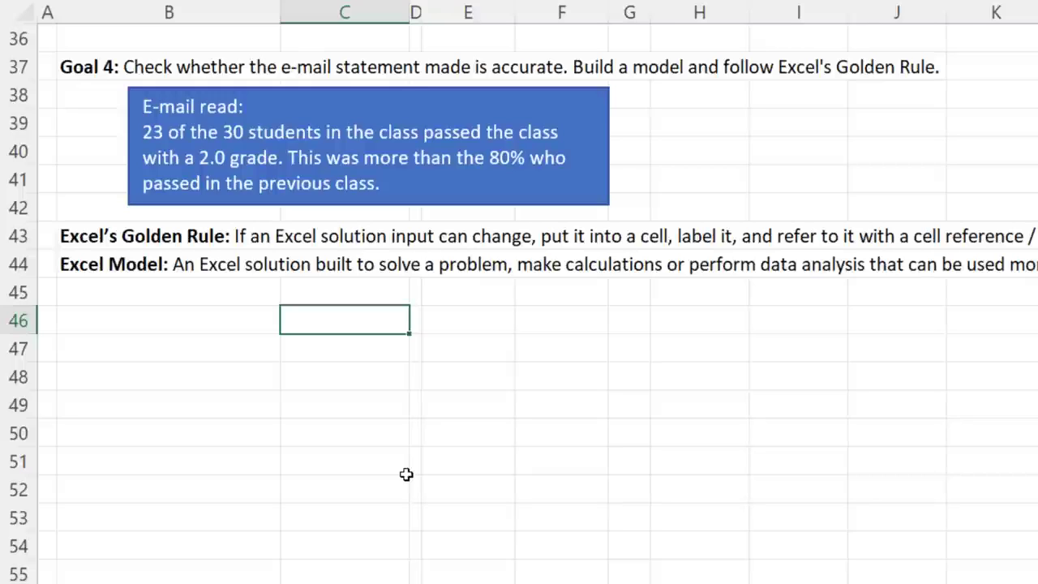
pyautogui.write('=23')
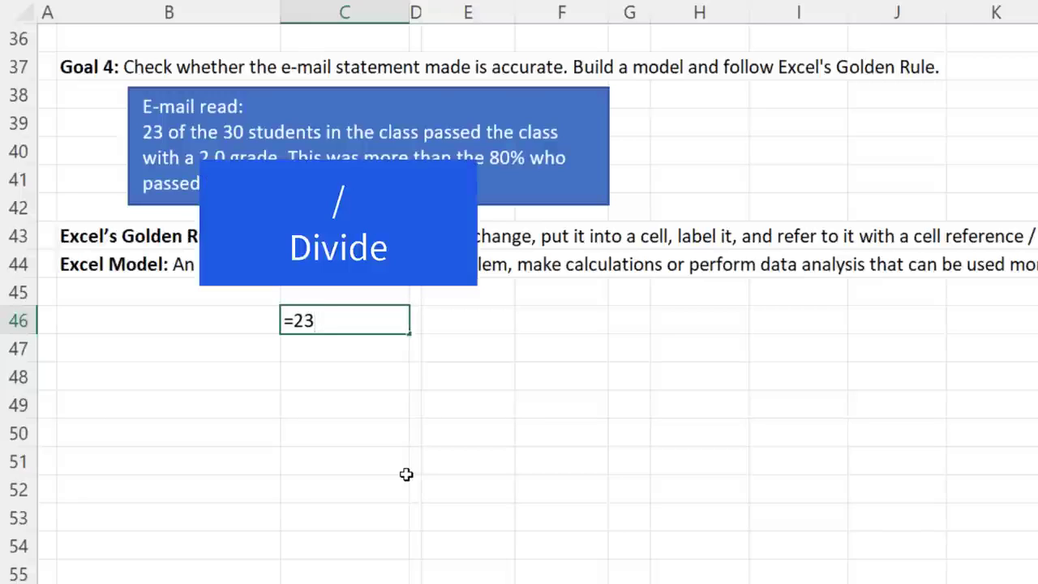
pyautogui.write('/30')
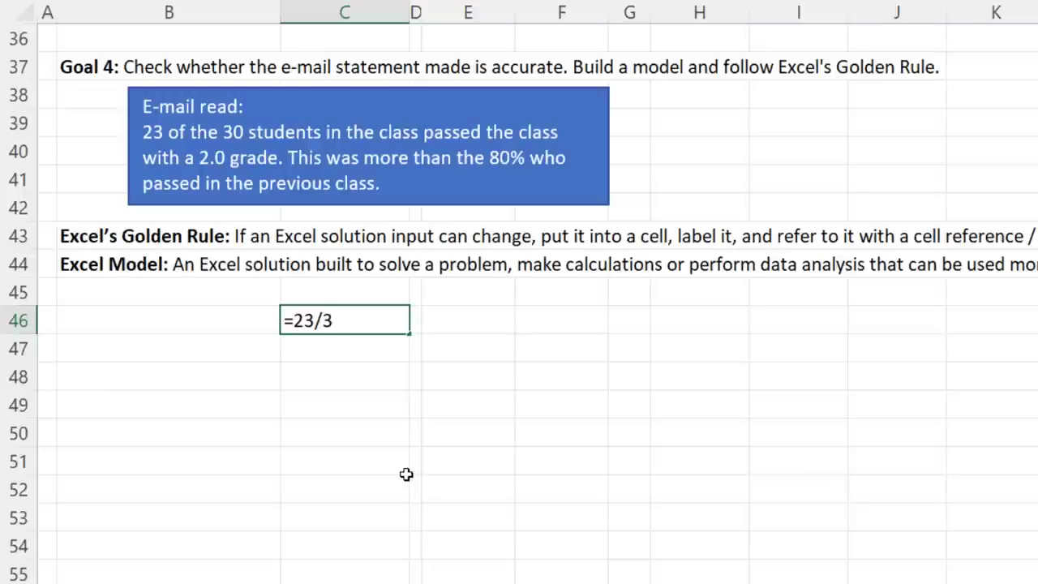
pyautogui.press('Return')
pyautogui.press('Return')
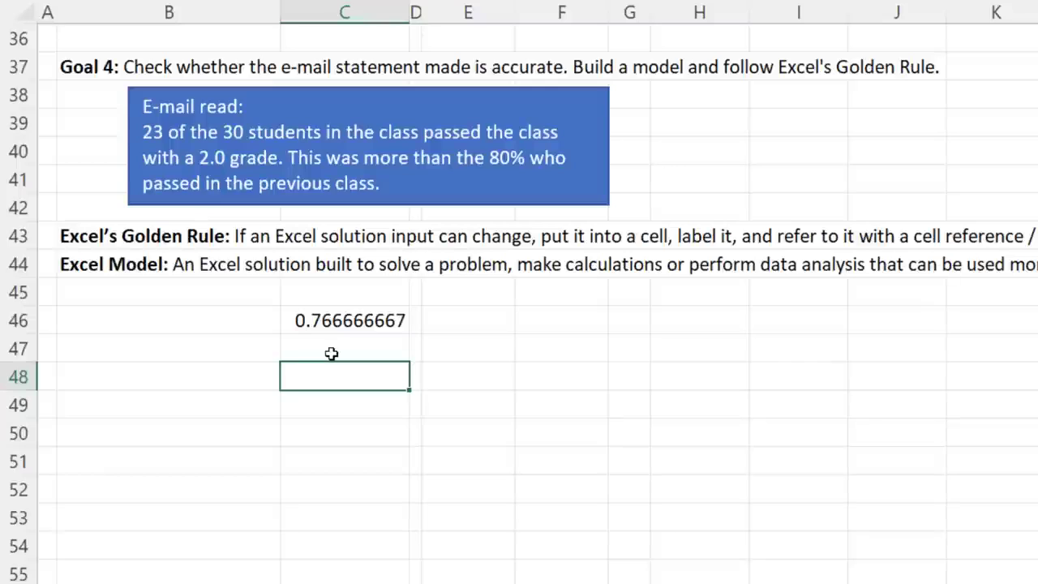
# Step: Inspect the unlabeled formula in C46 and the empty cells around it, and delete that formula
pyautogui.click(227, 325)
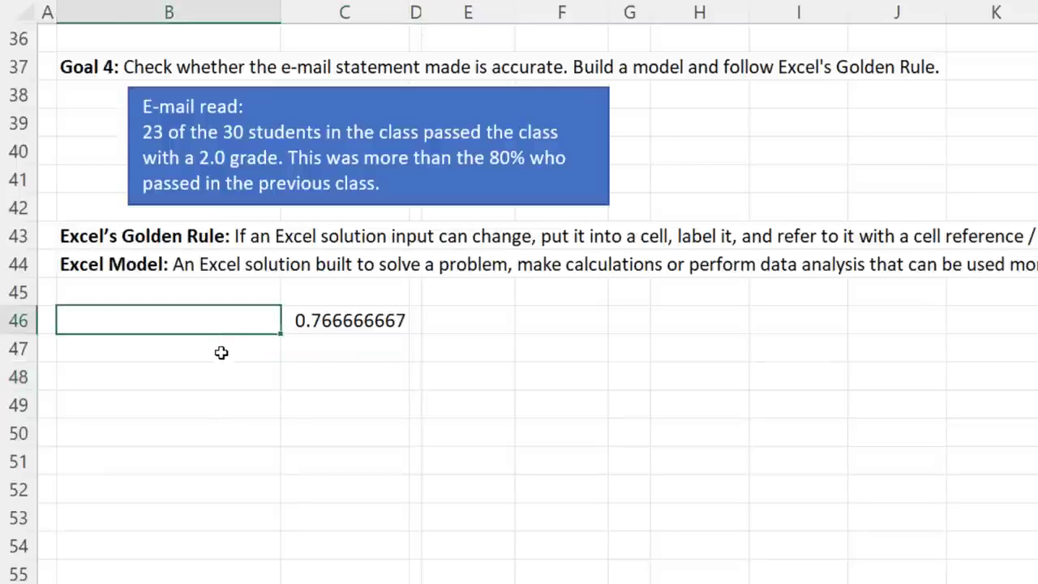
pyautogui.click(221, 353)
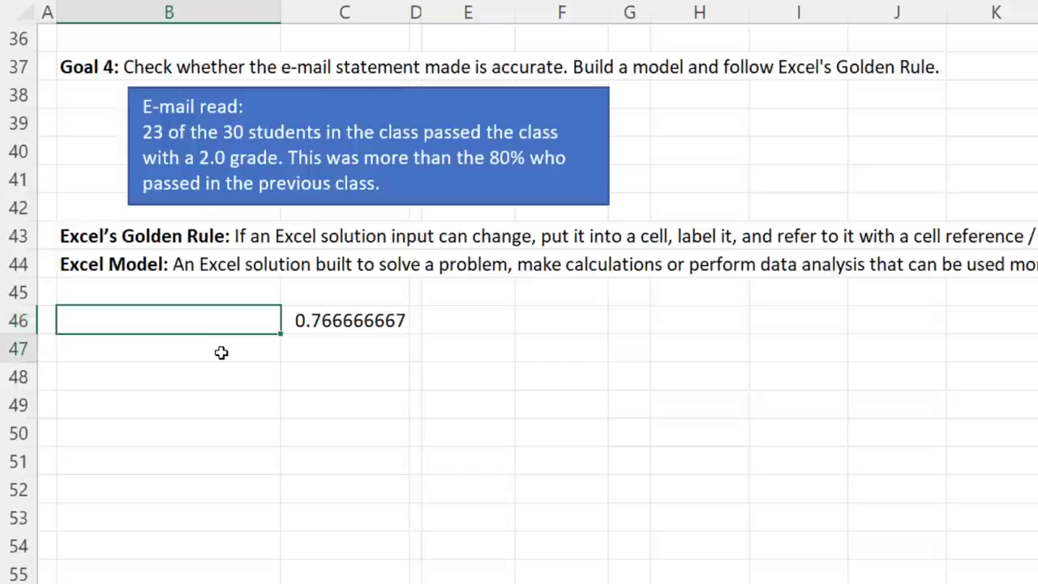
pyautogui.click(221, 369)
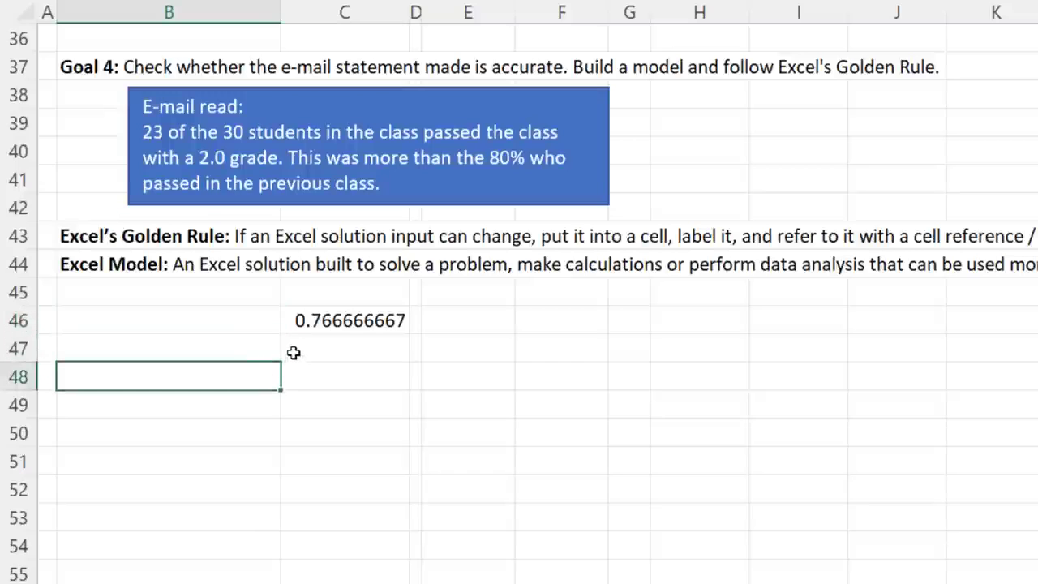
pyautogui.click(293, 353)
pyautogui.click(297, 383)
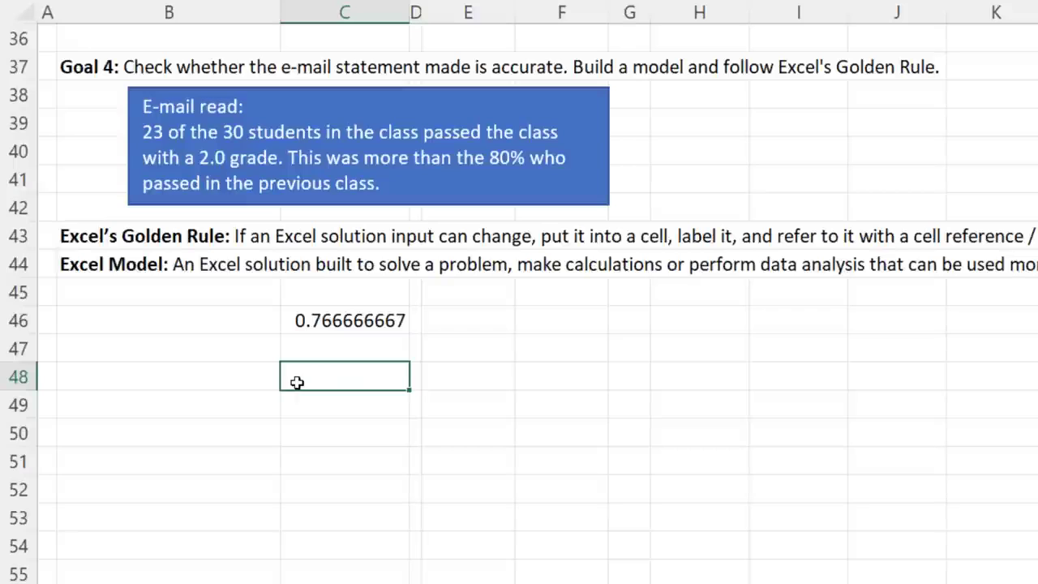
pyautogui.click(388, 322)
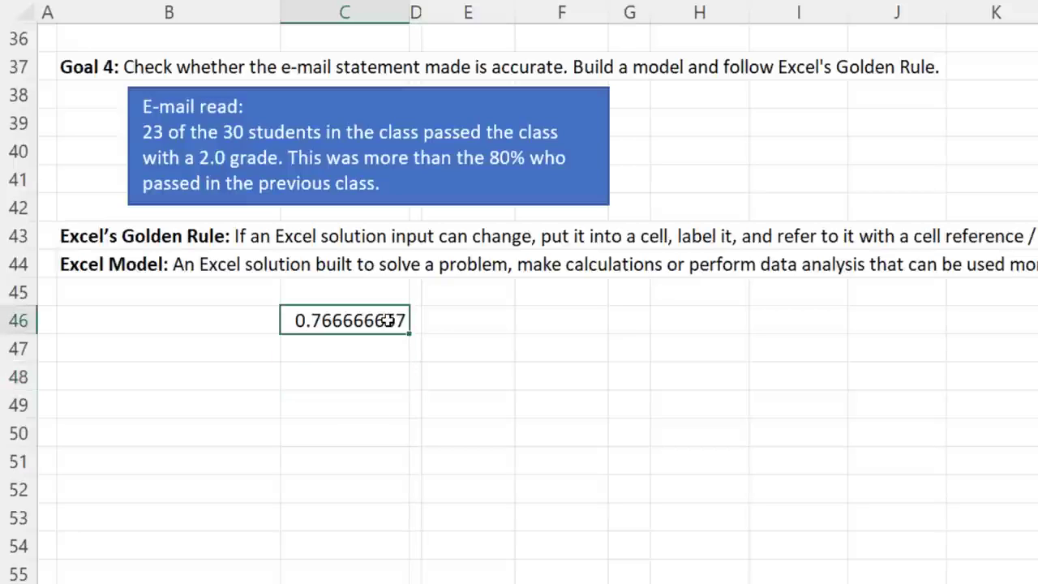
pyautogui.press('F2')
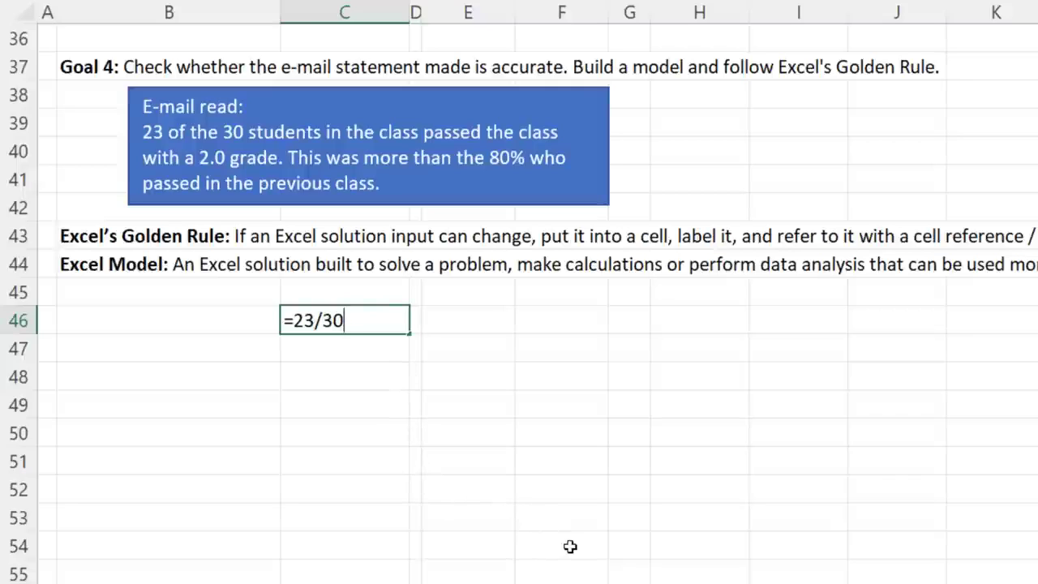
pyautogui.press('Escape')
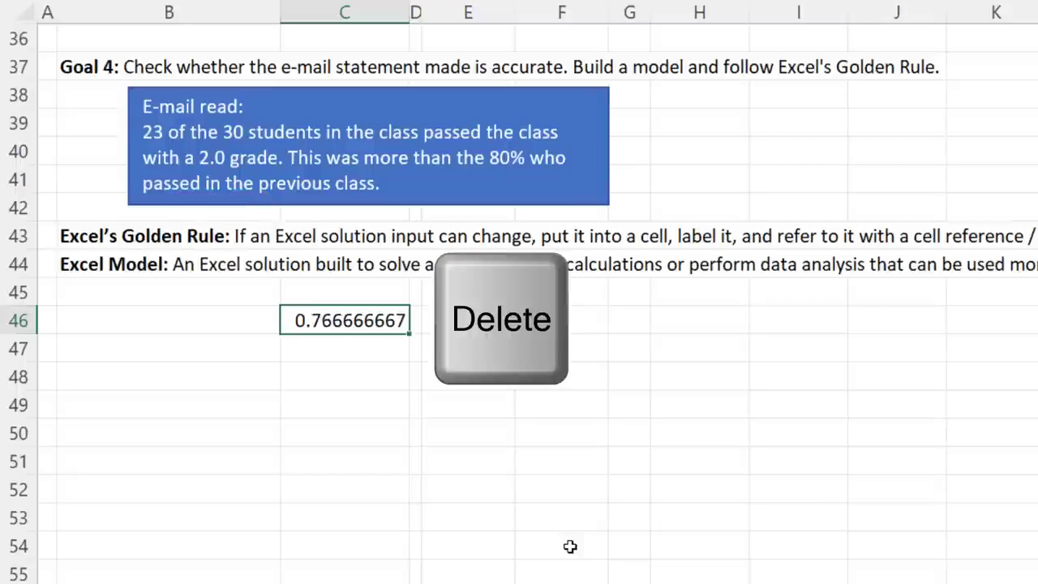
pyautogui.press('Delete')
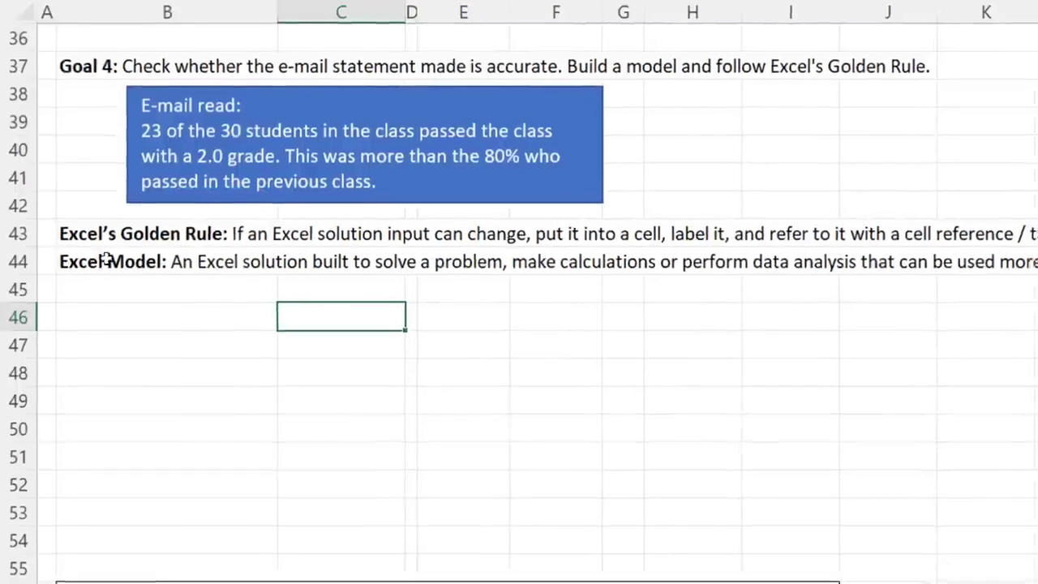
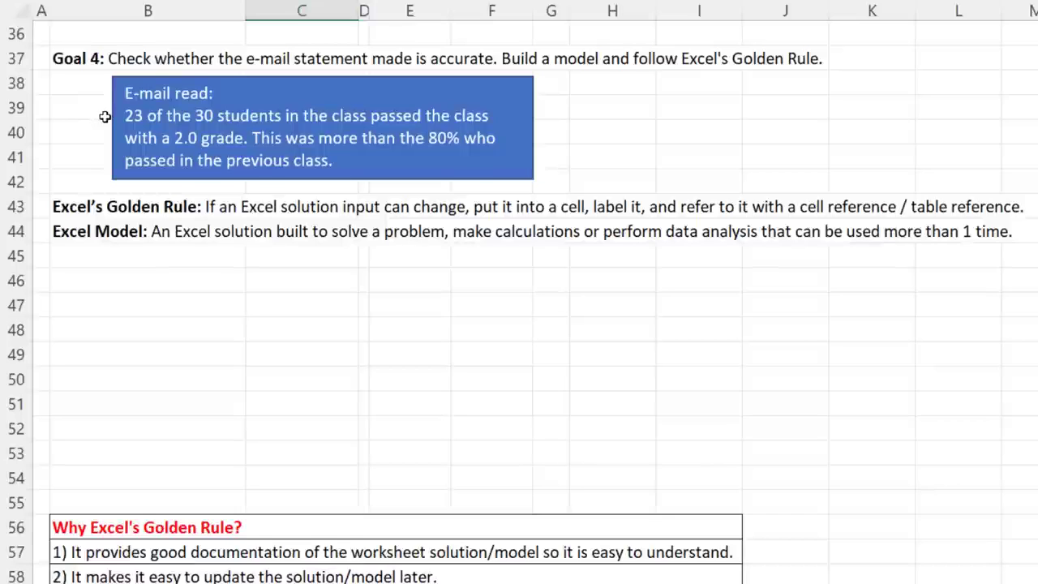
# Step: Enter the label "# Students Passed (>=2.0)" in B46 with the input 23 in C46
pyautogui.click(157, 284)
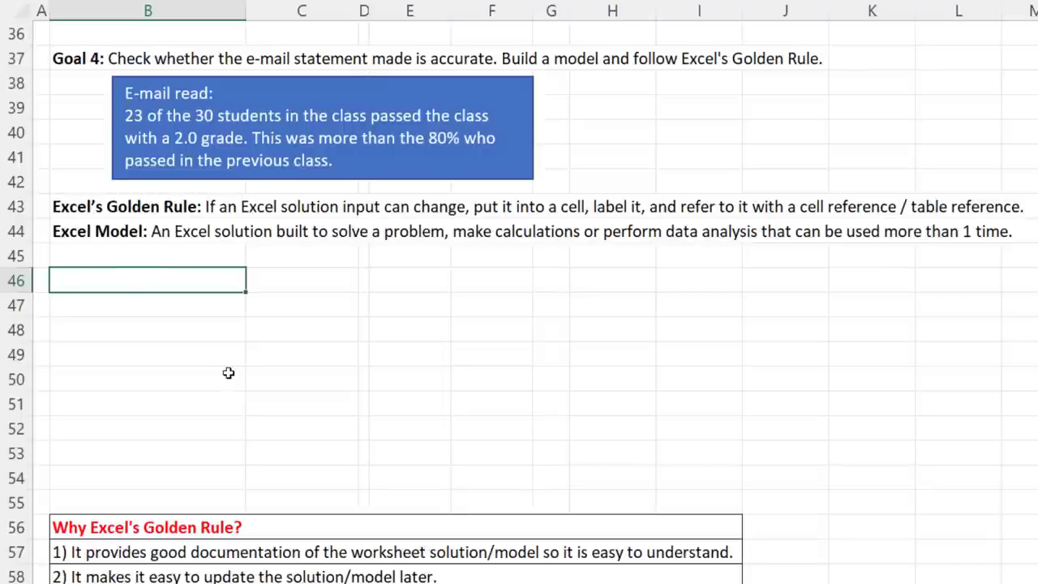
pyautogui.write('# Students Pas')
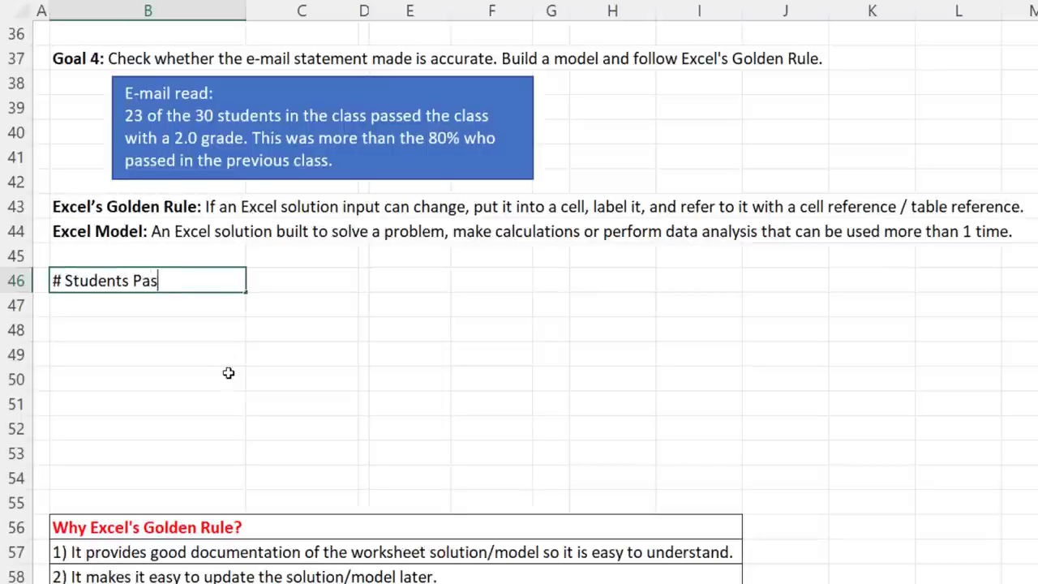
pyautogui.write('sed (>')
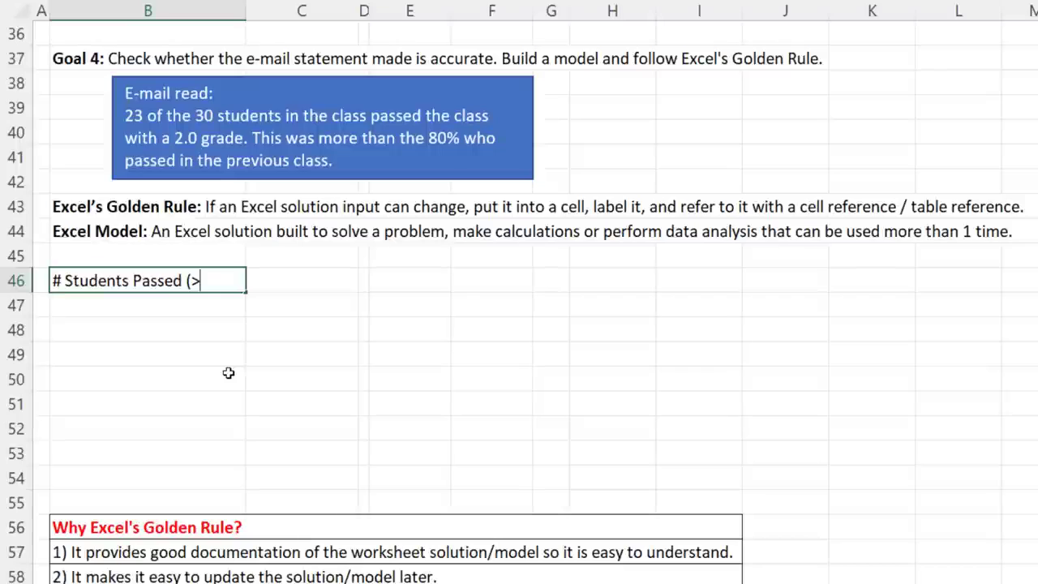
pyautogui.write('=2')
pyautogui.write('.0)')
pyautogui.press('BackSpace')
pyautogui.write('0)')
pyautogui.press('Tab')
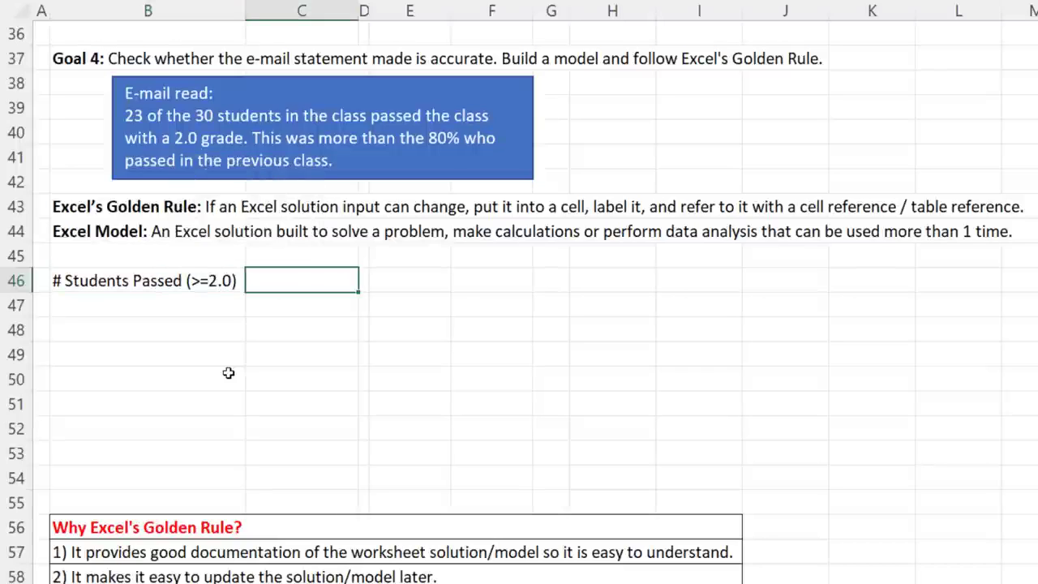
pyautogui.write('23')
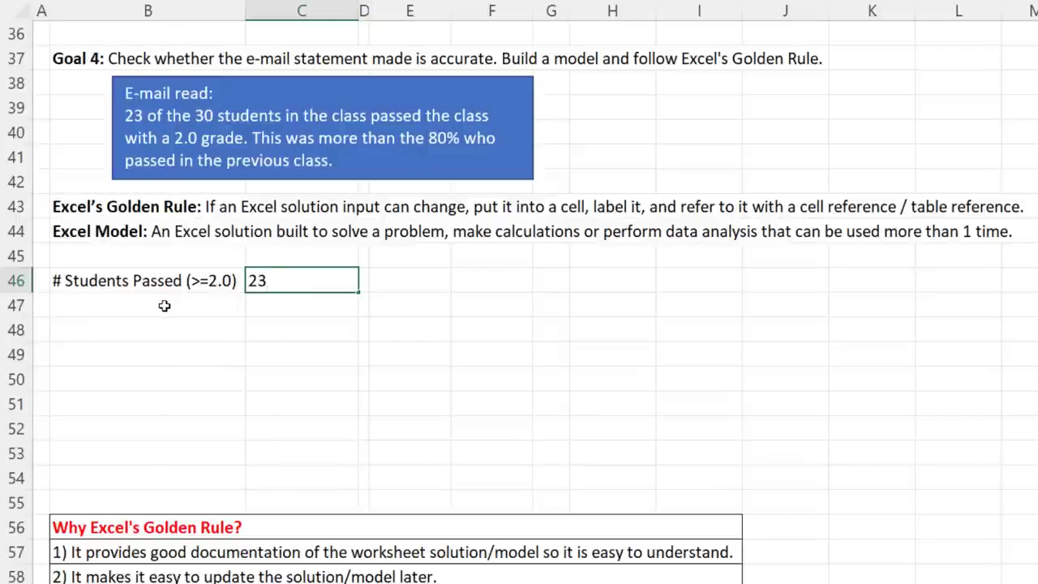
pyautogui.press('Return')
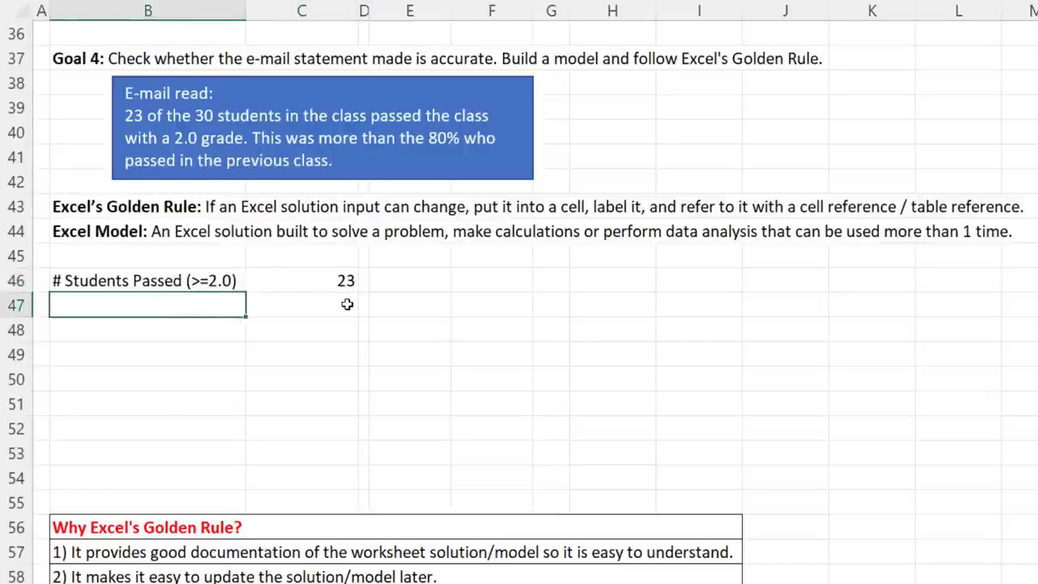
# Step: Enter the label "Total Students in Class" in B47 with the input 30 in C47
pyautogui.write('Total Students in Clas')
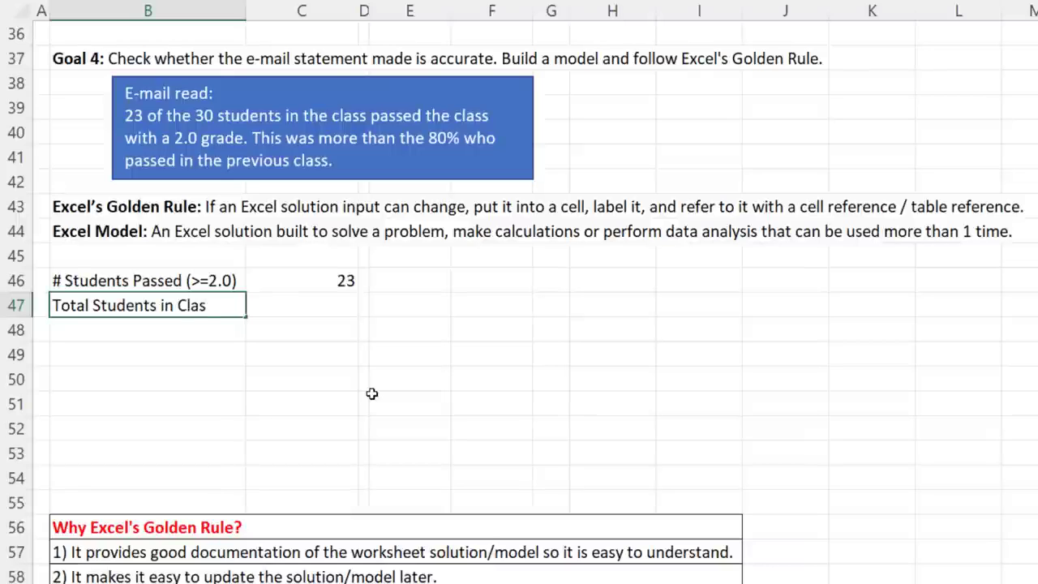
pyautogui.write('s')
pyautogui.press('Tab')
pyautogui.write('30')
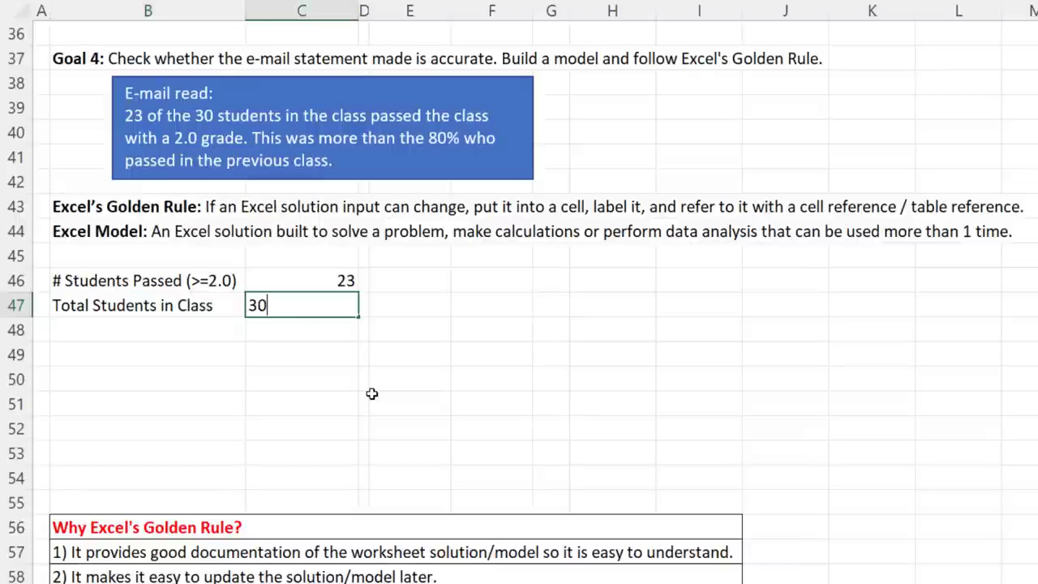
pyautogui.press('Return')
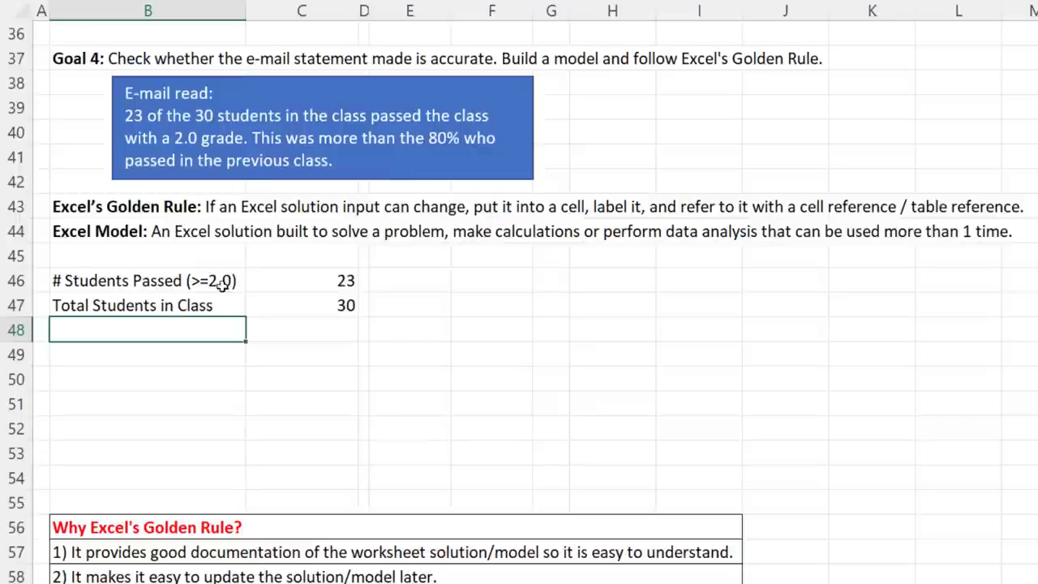
# Step: Enter the label "% Passed in Last Class" in B48
pyautogui.write('% Passed in Last Class')
pyautogui.press('Tab')
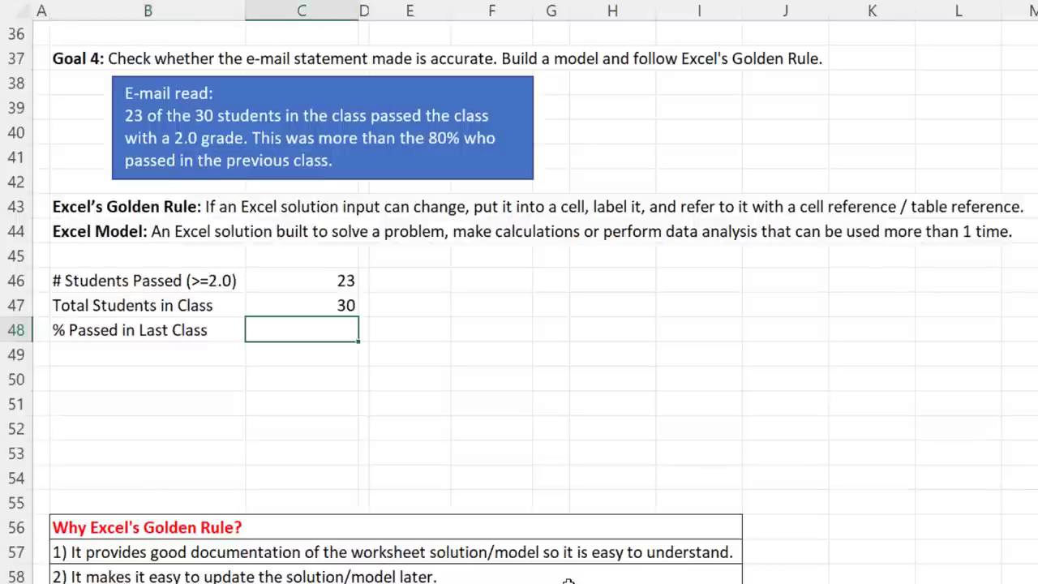
# Step: Try the value .8 with the two-decimal Percentage format in C48, and undo both the format and the entry
pyautogui.write('.8')
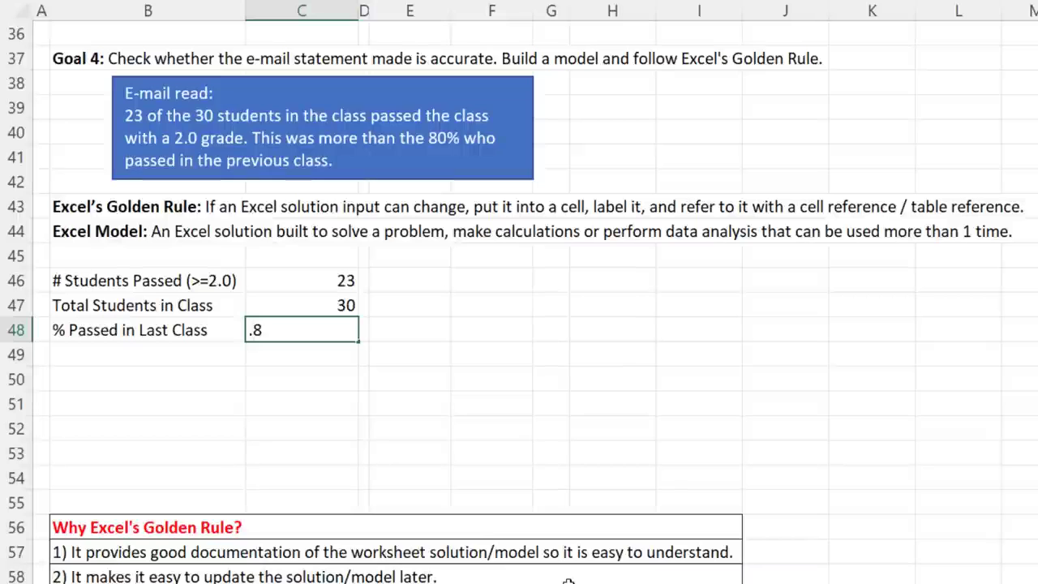
pyautogui.hotkey('ctrl', 'Return')
pyautogui.hotkey('ctrl', '1')
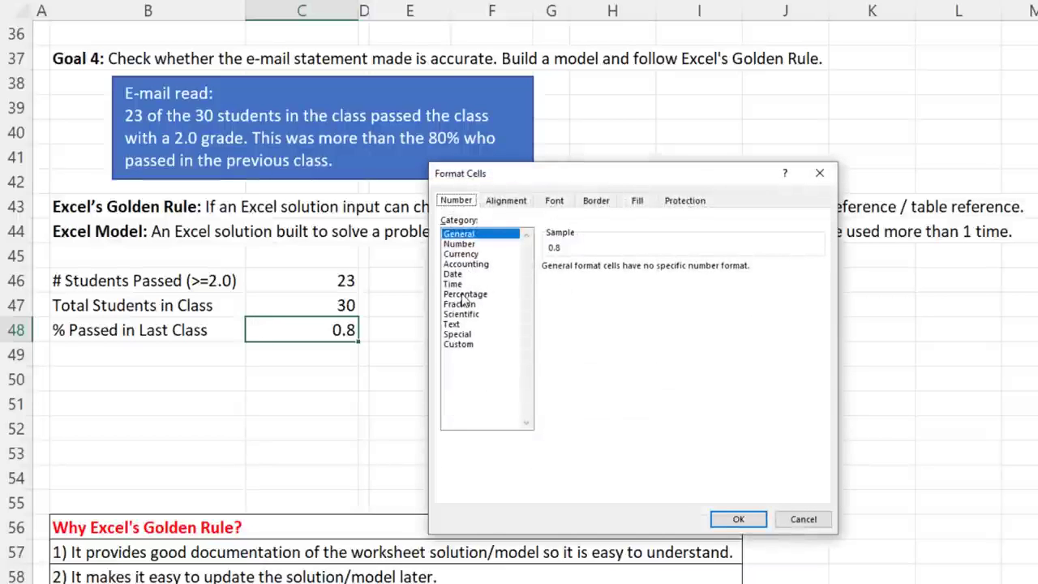
pyautogui.click(465, 294)
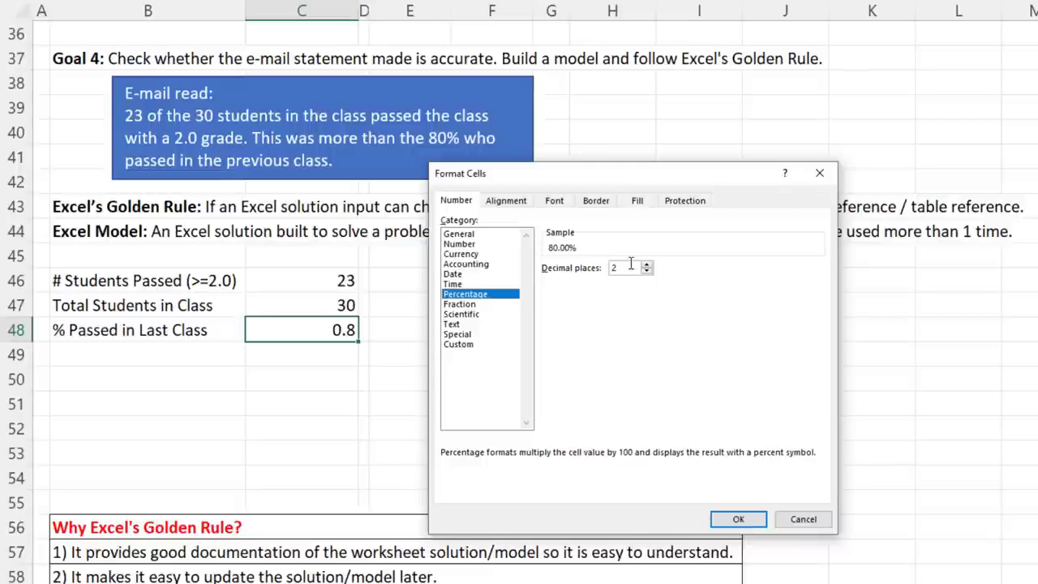
pyautogui.click(736, 519)
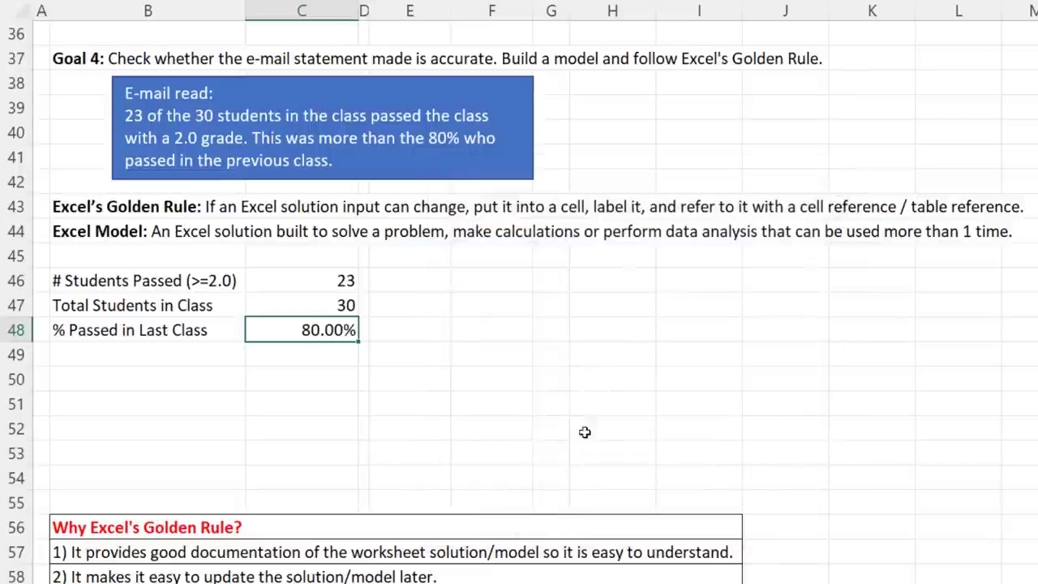
pyautogui.hotkey('ctrl', 'z')
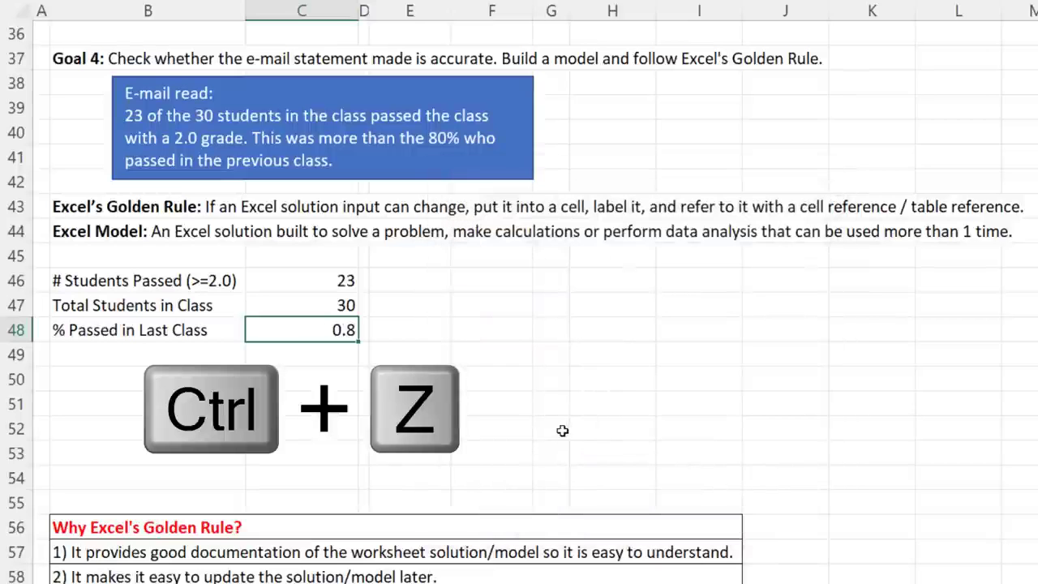
pyautogui.hotkey('ctrl', 'z')
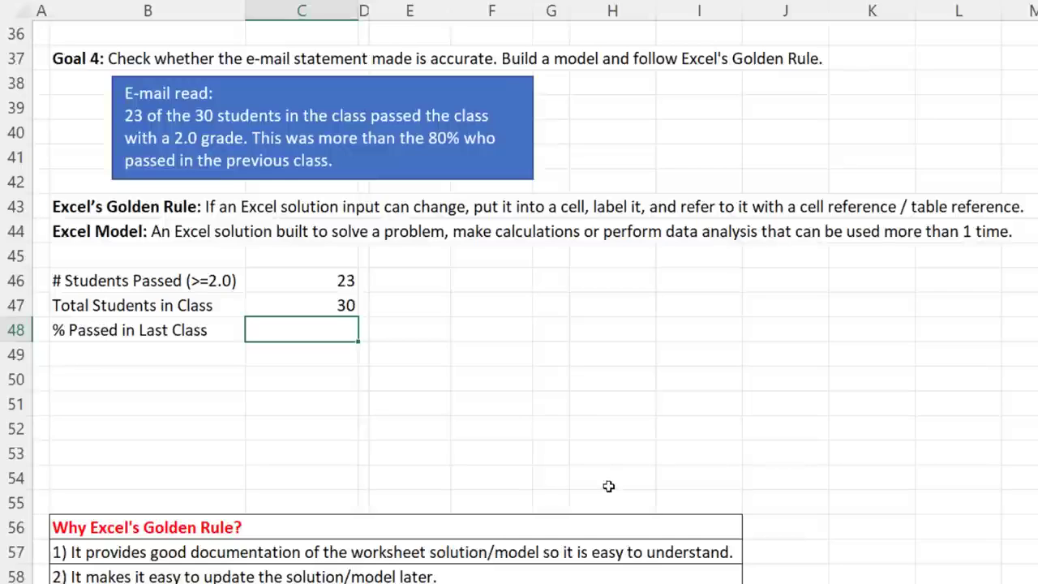
# Step: Enter 80.00% in C48 and the label "% Passed This Class" in B49
pyautogui.write('80.00')
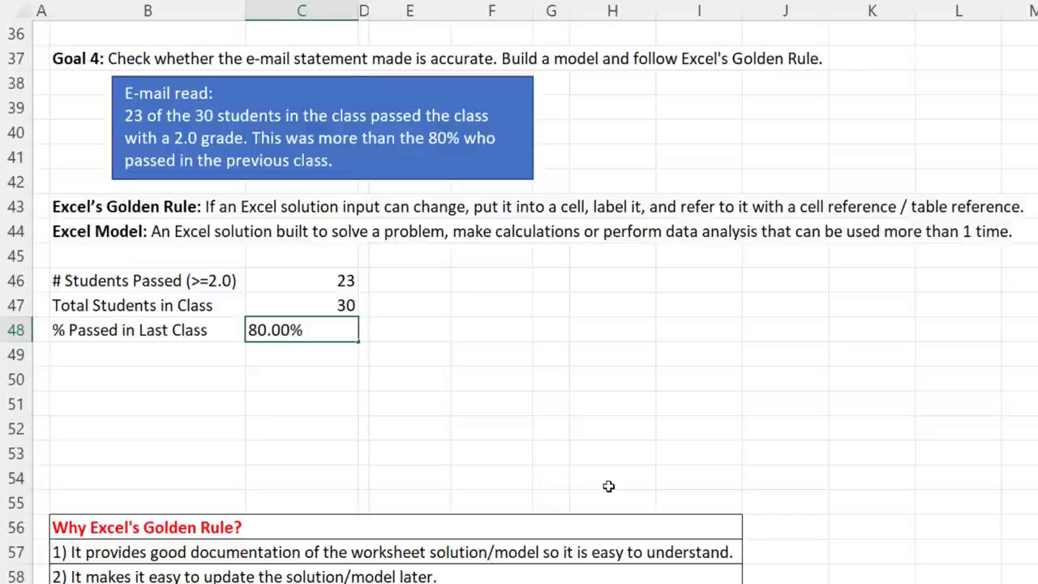
pyautogui.press('Return')
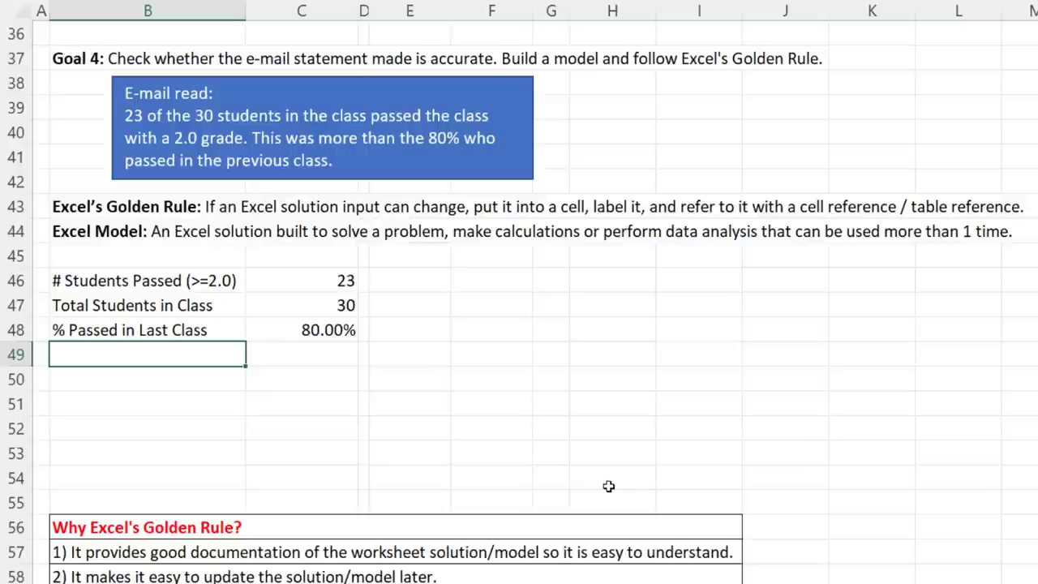
pyautogui.write('% Passed This ')
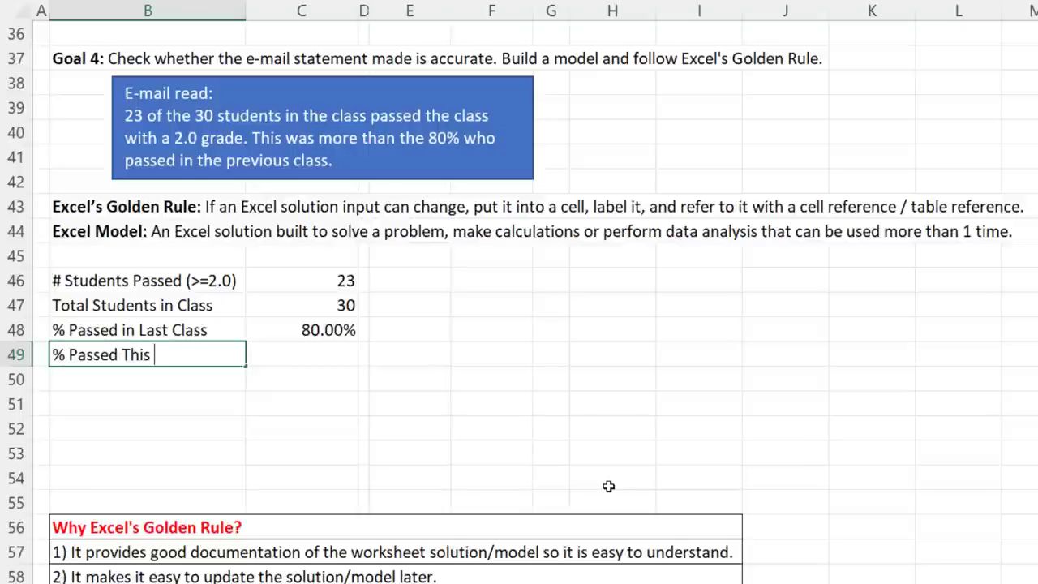
pyautogui.write('Class')
pyautogui.press('Tab')
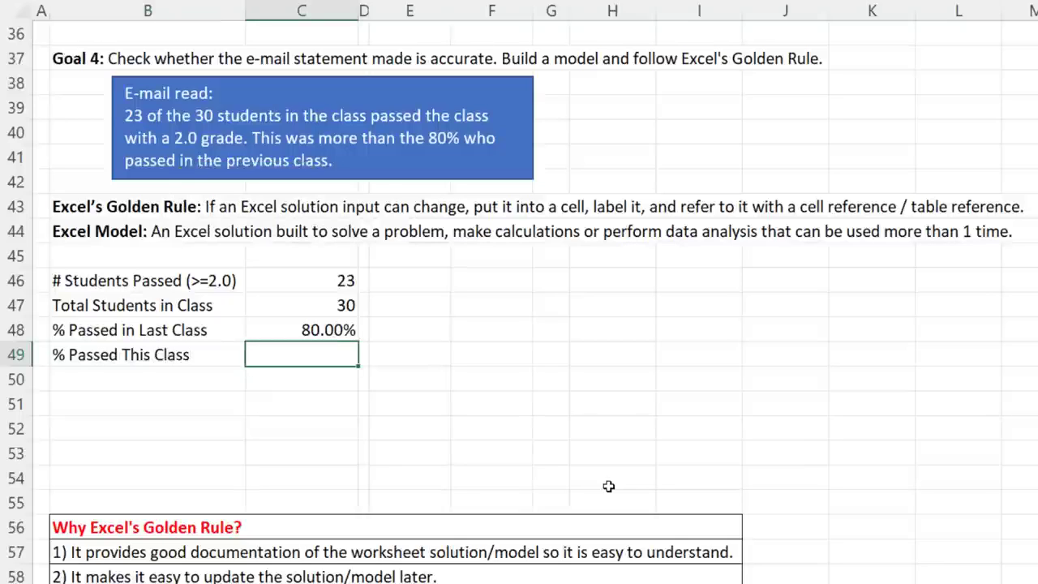
# Step: Enter the formula =C46/C47 in C49 to calculate this class's pass rate
pyautogui.write('=')
pyautogui.press('Up')
pyautogui.press('Up')
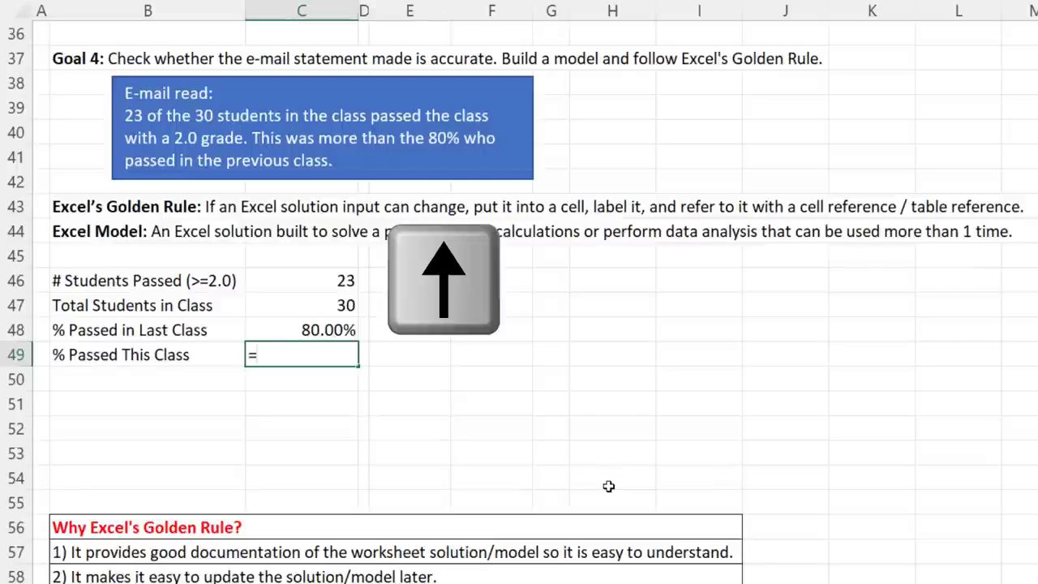
pyautogui.press('Up')
pyautogui.write('/')
pyautogui.press('Up')
pyautogui.press('Up')
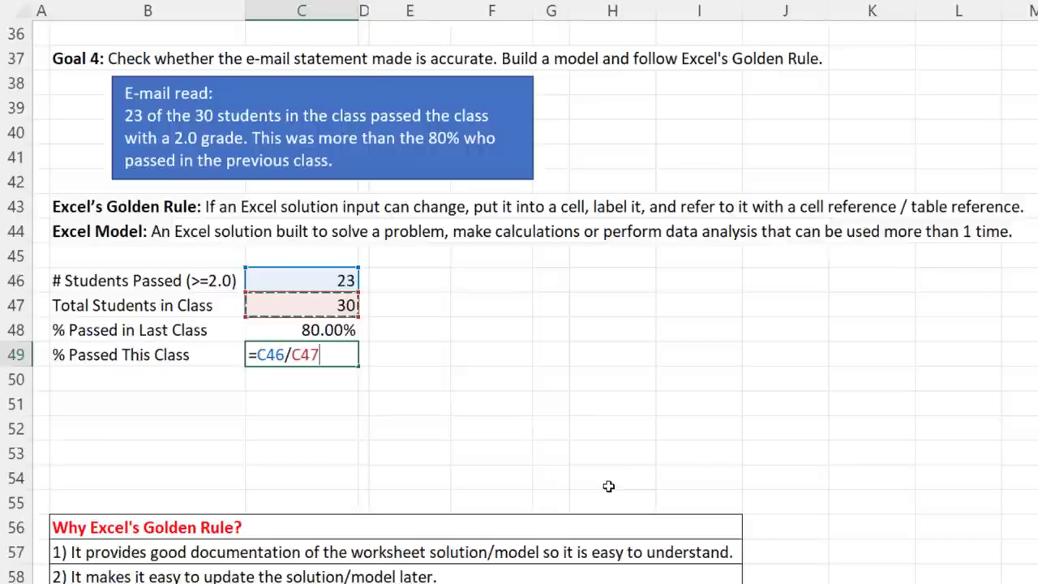
pyautogui.hotkey('ctrl', 'Return')
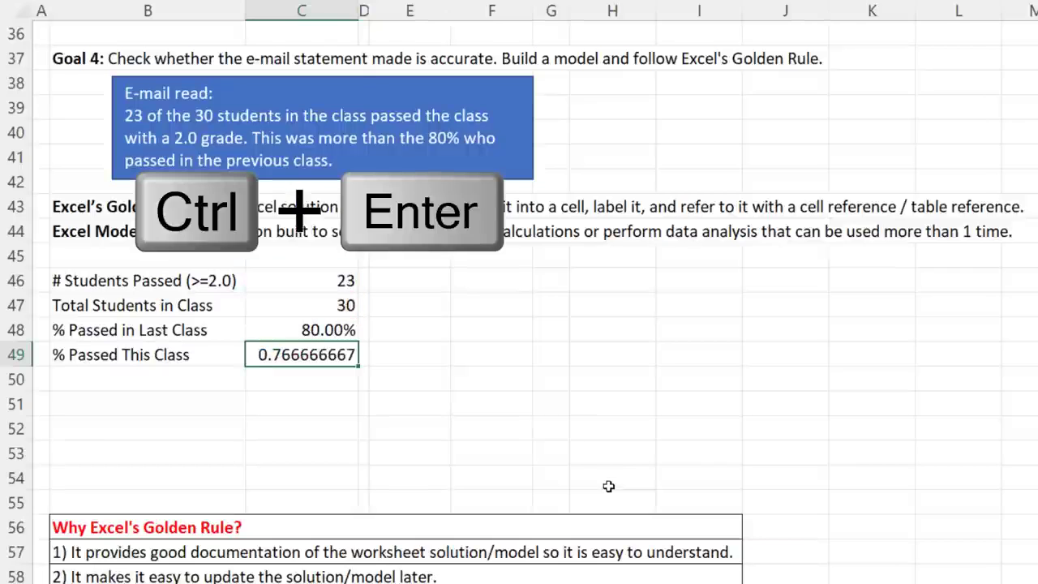
# Step: Format C49 as Percentage with two decimal places
pyautogui.hotkey('ctrl', '1')
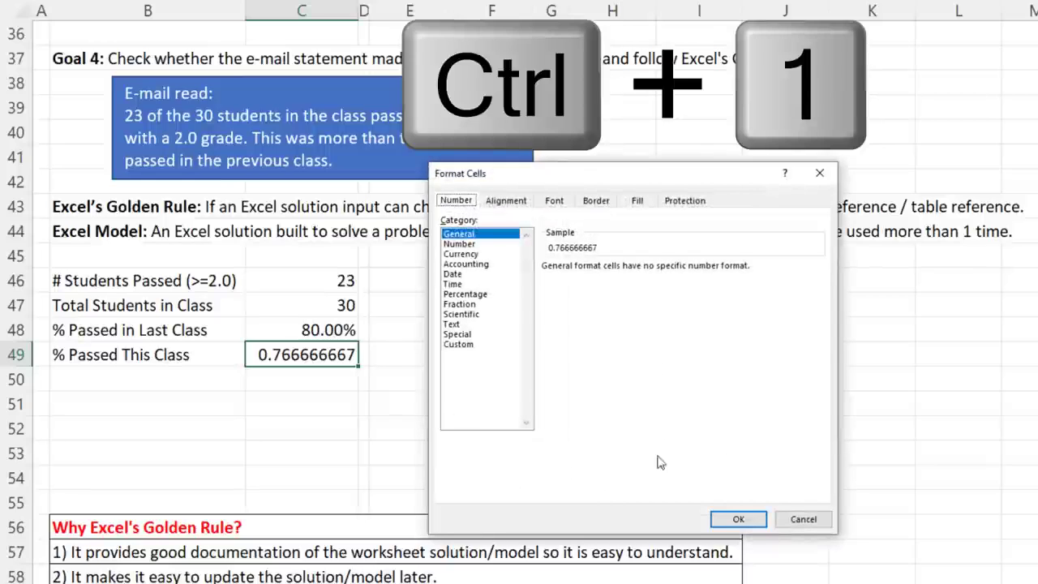
pyautogui.click(484, 297)
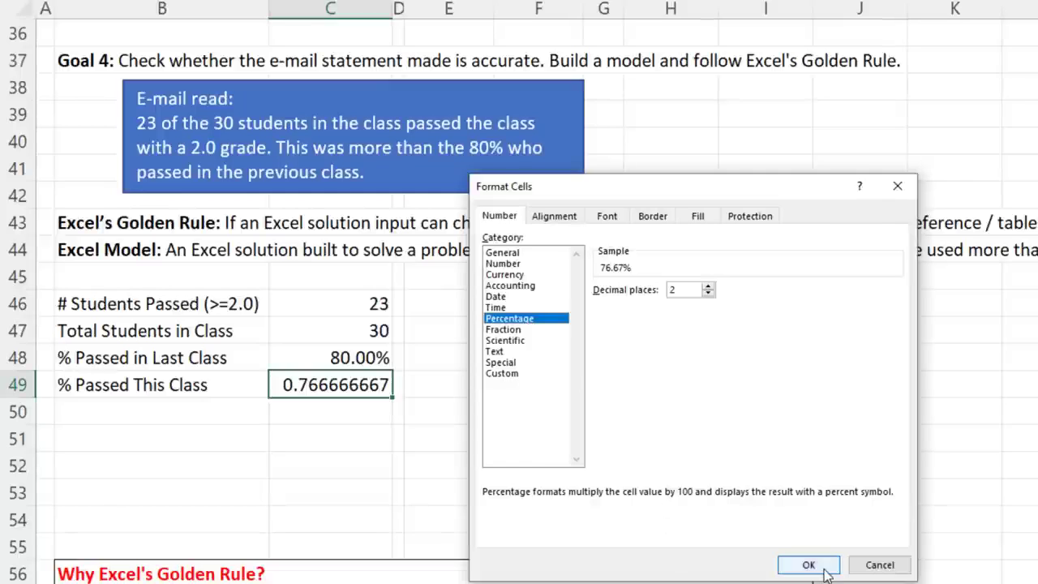
pyautogui.click(807, 565)
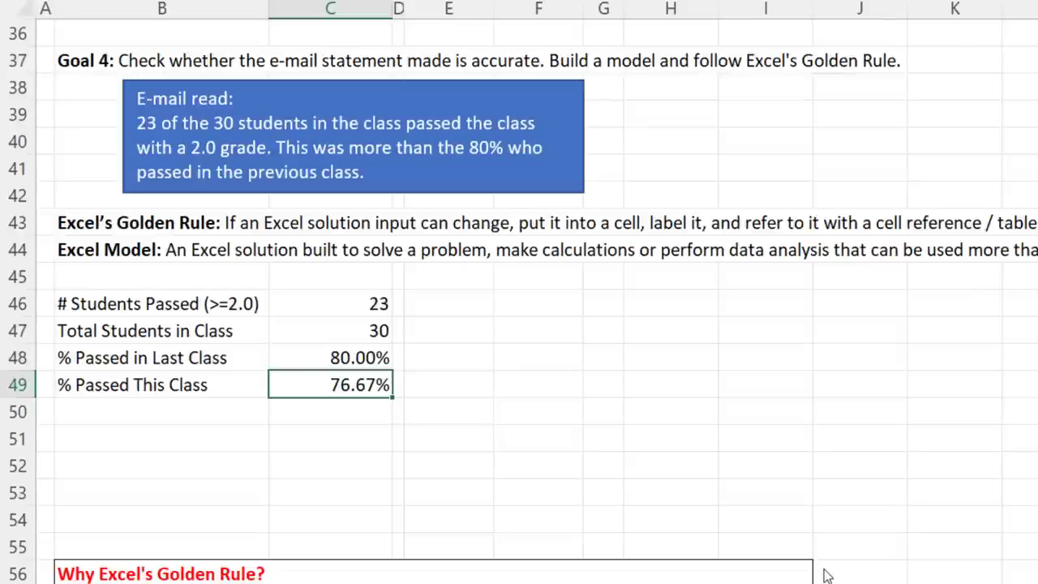
pyautogui.press('Return')
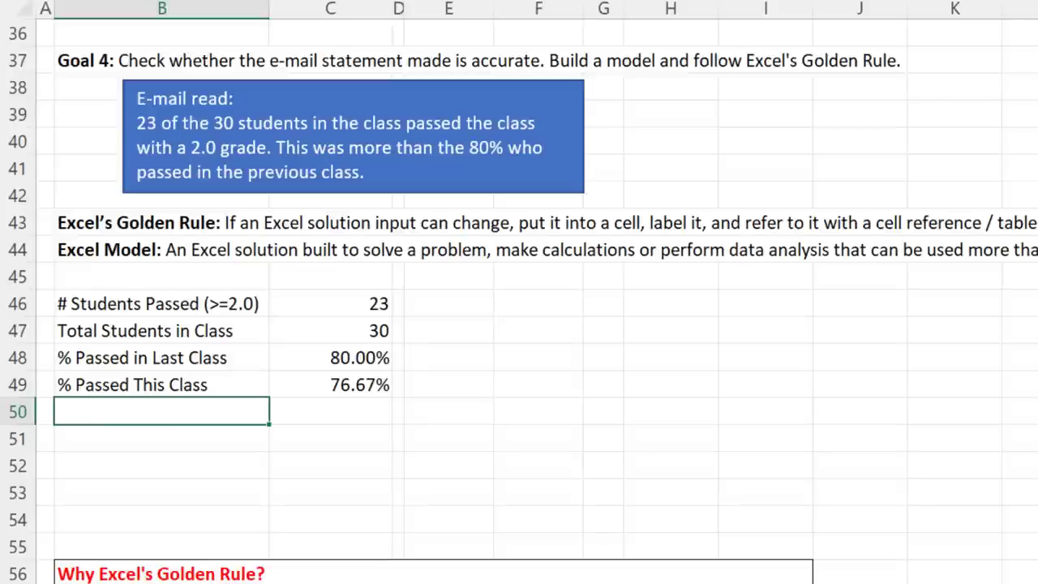
# Step: Enter the label "% This Class > % Last Class" in B50 with the comparison formula =C49>C48 in C50
pyautogui.write('% This Class >')
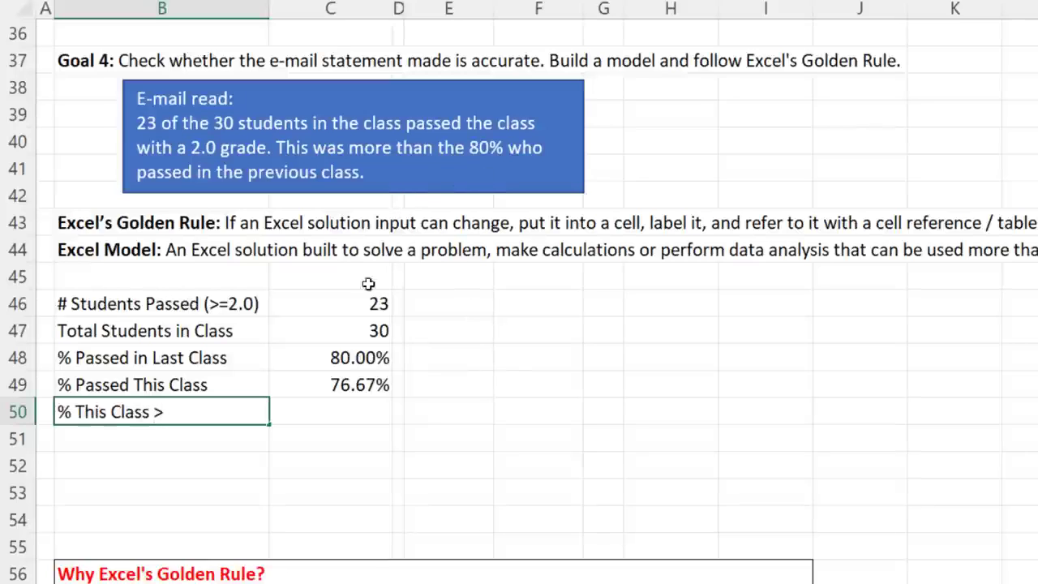
pyautogui.write('% Last Class')
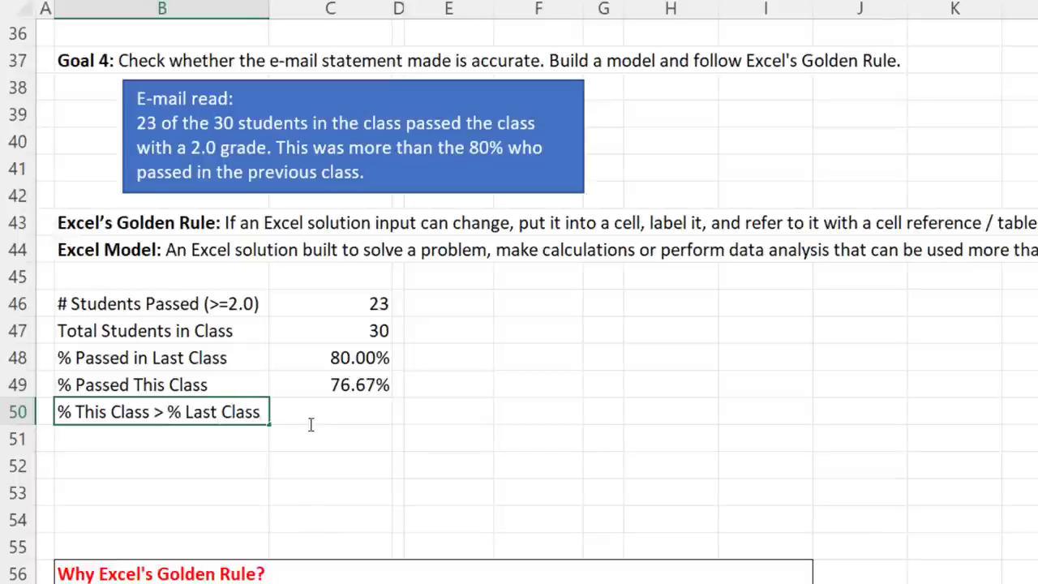
pyautogui.press('Tab')
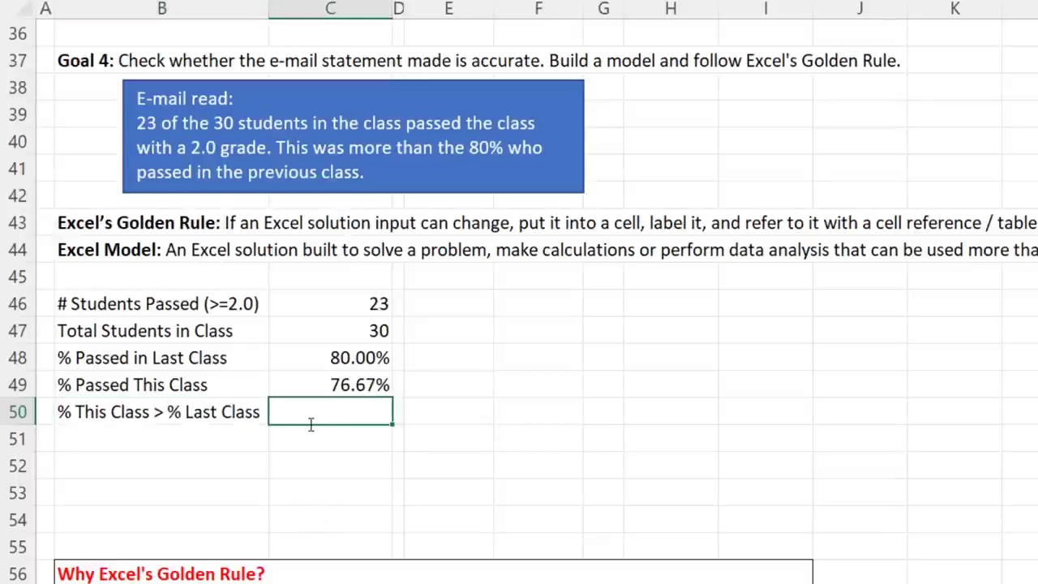
pyautogui.write('=')
pyautogui.press('Up')
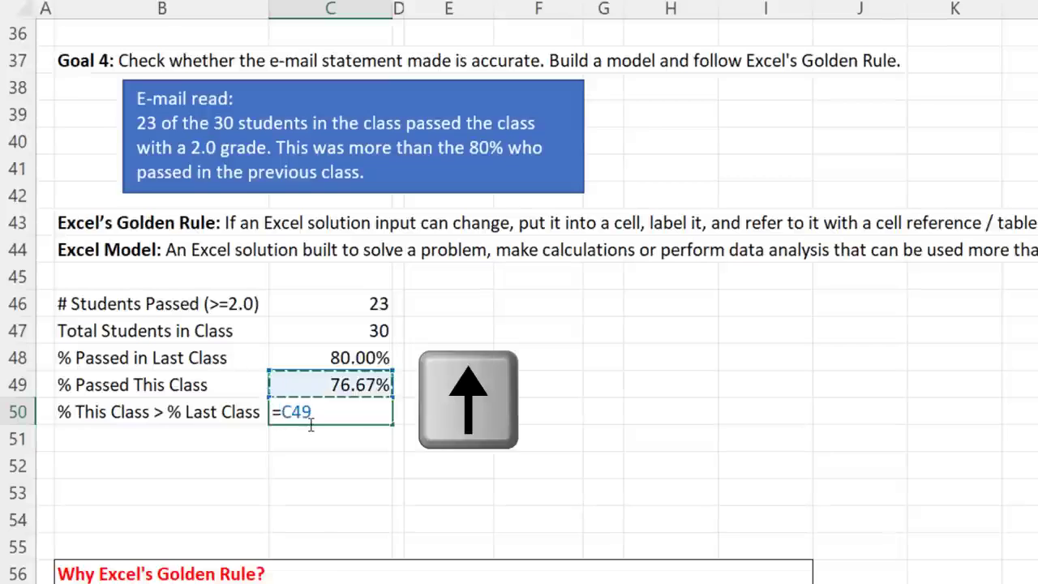
pyautogui.write('>')
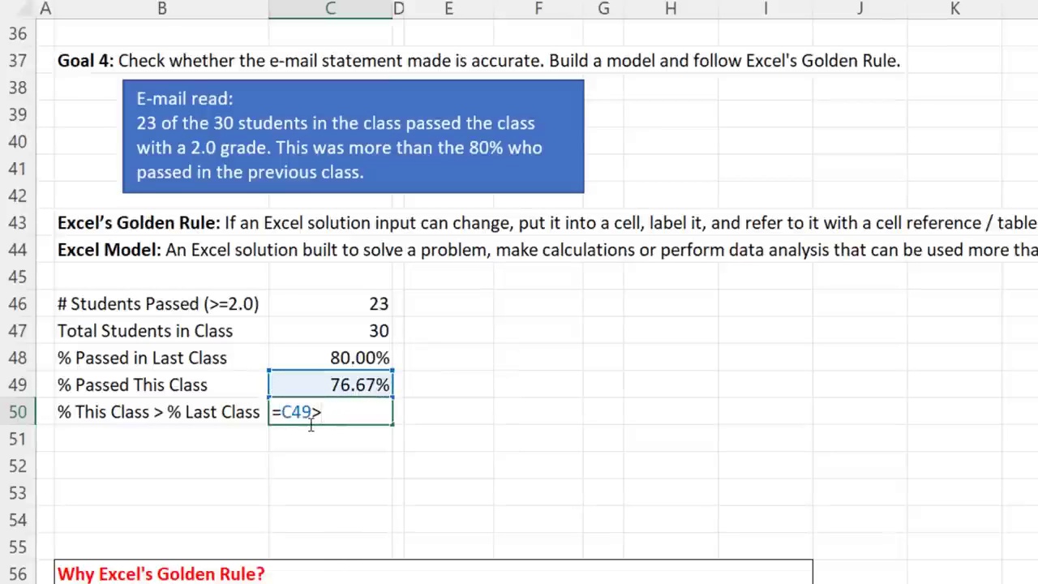
pyautogui.press('Up')
pyautogui.press('Up')
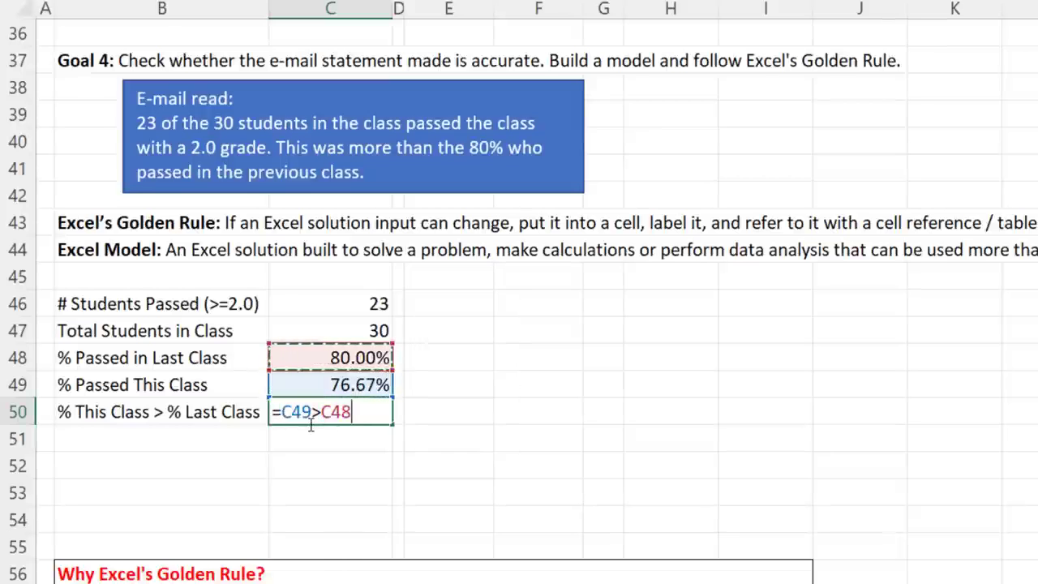
pyautogui.press('Return')
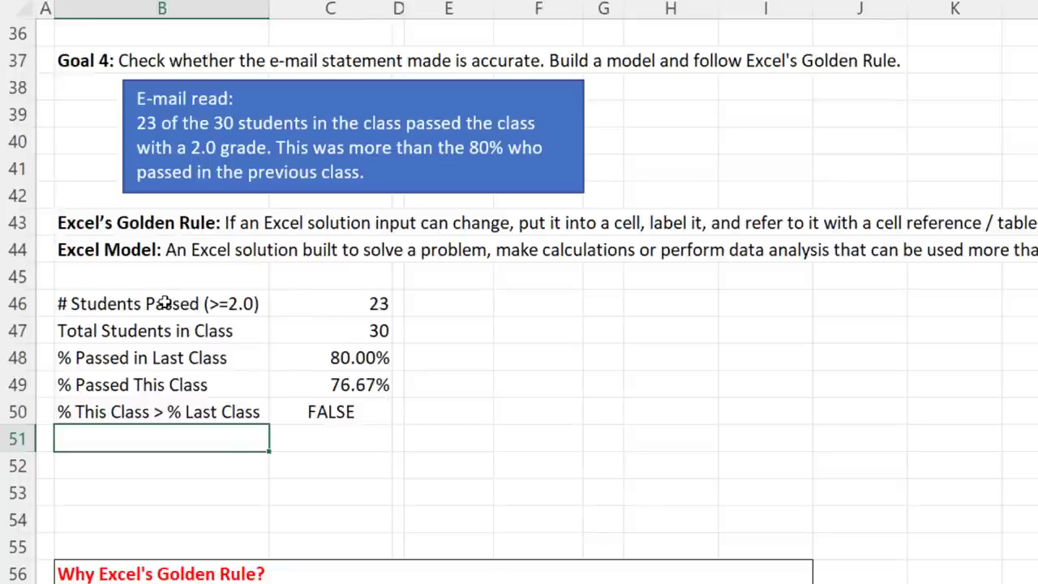
# Step: Keep the ribbon expanded and apply All Borders to the model range B46:C50
pyautogui.moveTo(130, 303)
pyautogui.mouseDown()
pyautogui.moveTo(278, 303)
pyautogui.moveTo(309, 331)
pyautogui.moveTo(325, 412)
pyautogui.mouseUp()
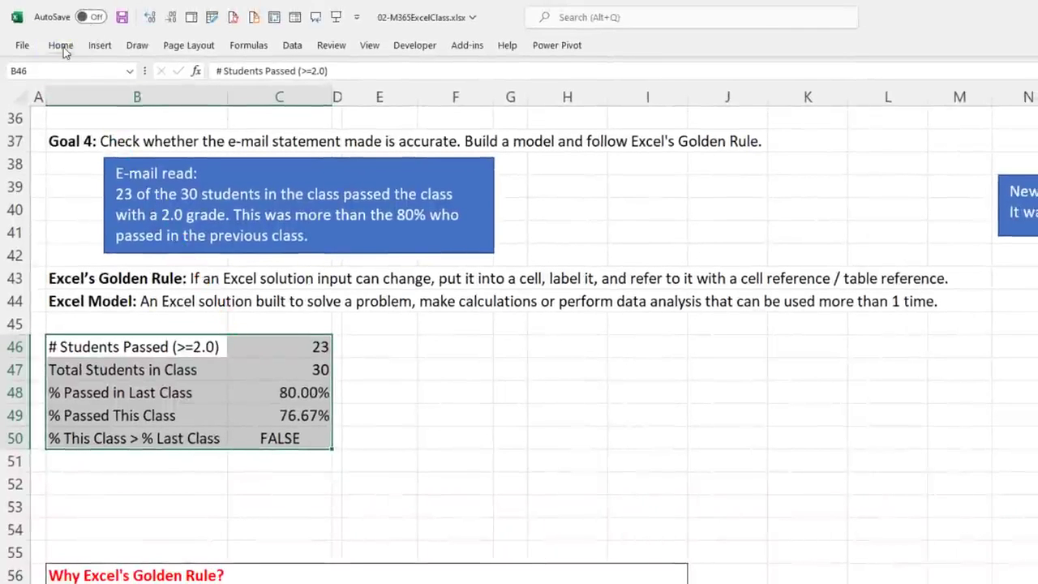
pyautogui.rightClick(65, 51)
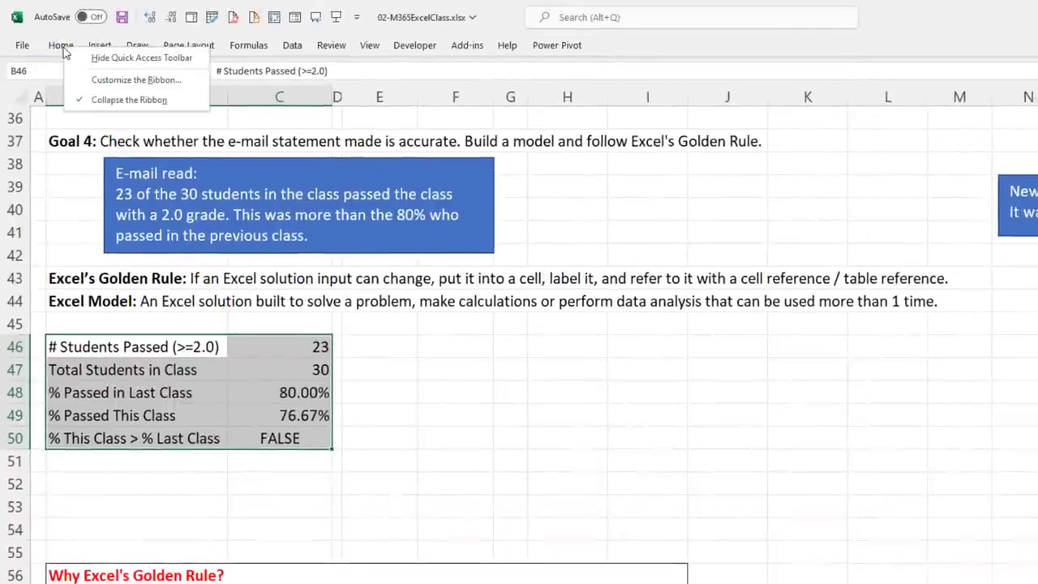
pyautogui.click(113, 100)
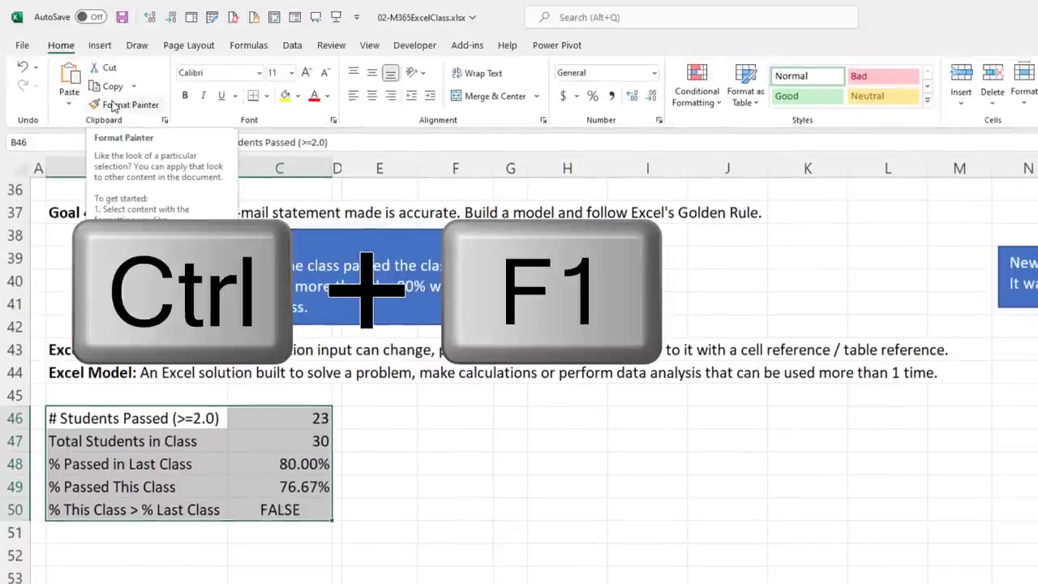
pyautogui.hotkey('ctrl', 'F1')
pyautogui.hotkey('ctrl', 'F1')
pyautogui.hotkey('ctrl', 'F1')
pyautogui.hotkey('ctrl', 'F1')
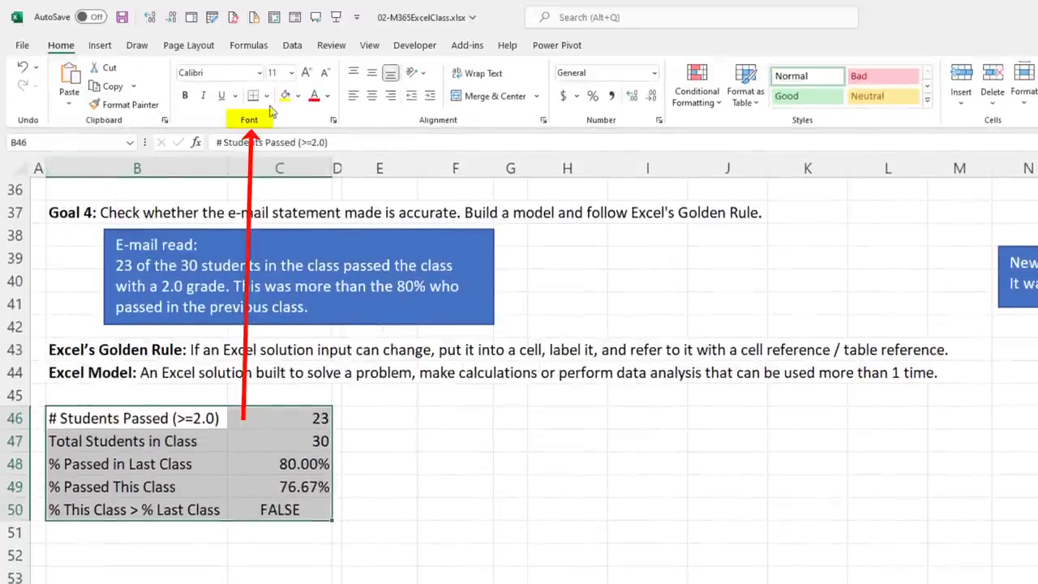
pyautogui.click(268, 96)
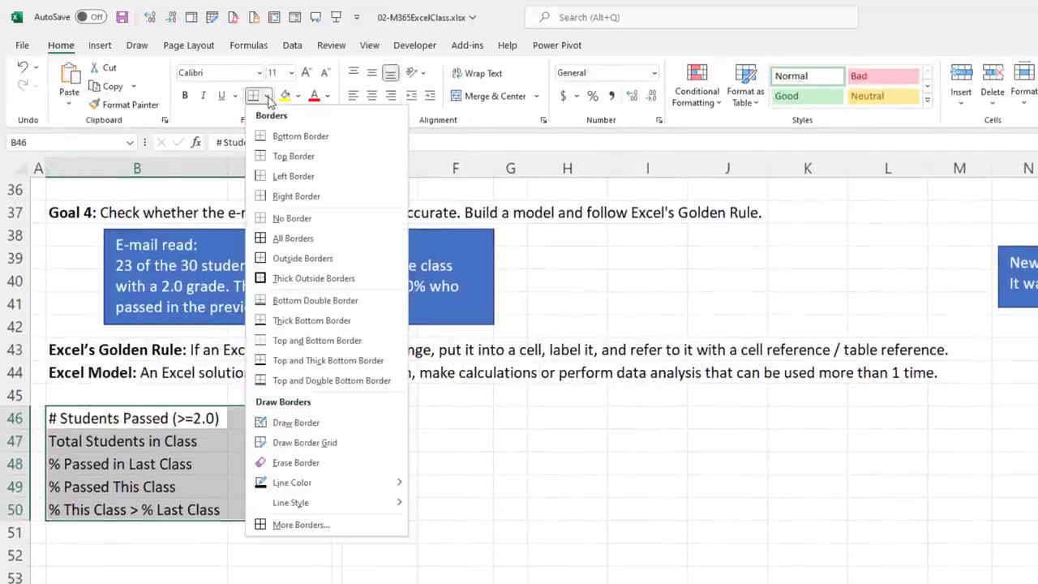
pyautogui.click(264, 240)
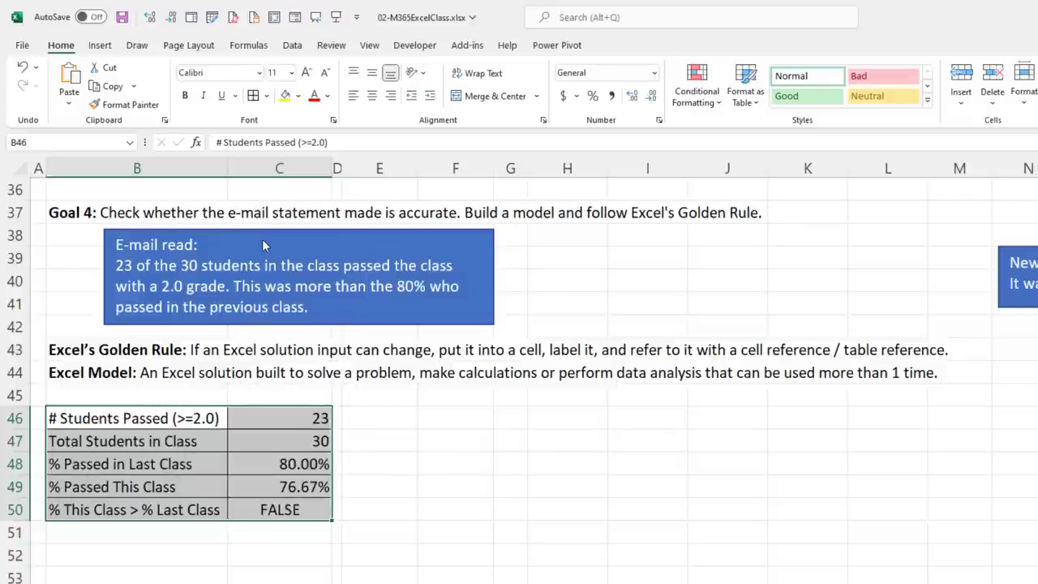
# Step: Fill the formula cells C49:C50 with a light green from the standard colors in the full color palette
pyautogui.click(248, 486)
pyautogui.moveTo(246, 487); pyautogui.dragTo(251, 509)
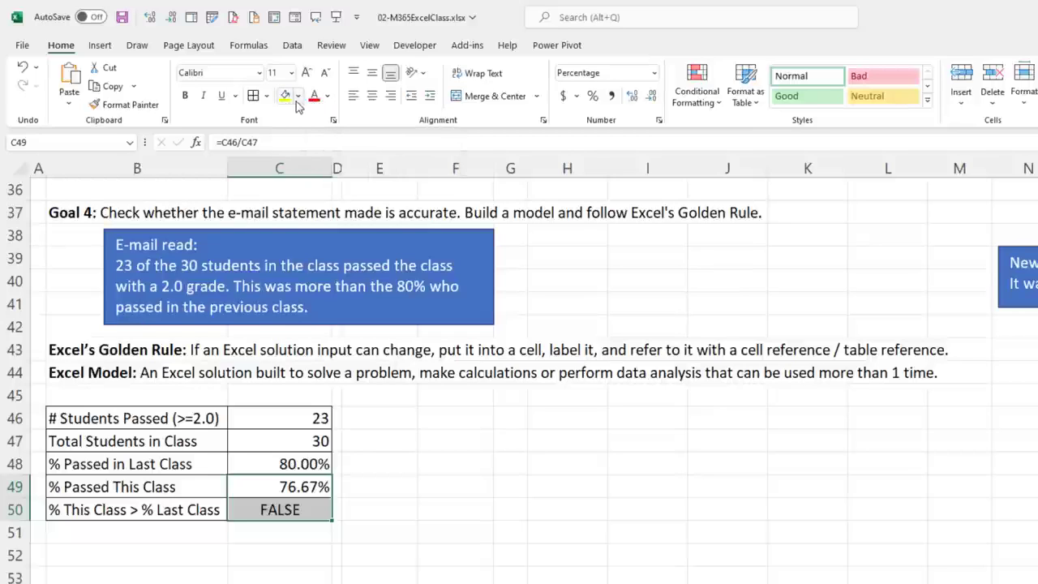
pyautogui.click(297, 103)
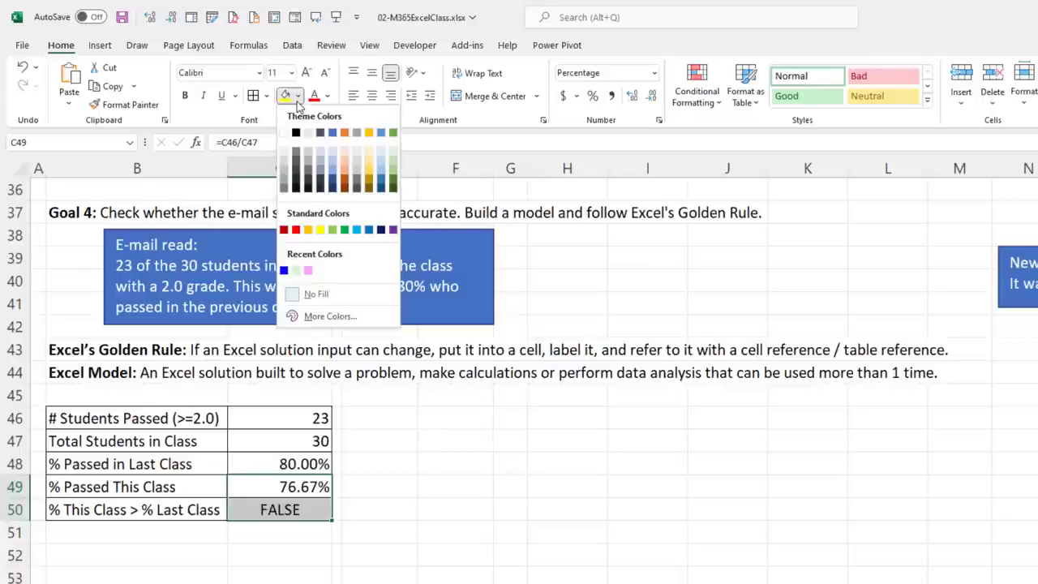
pyautogui.click(343, 325)
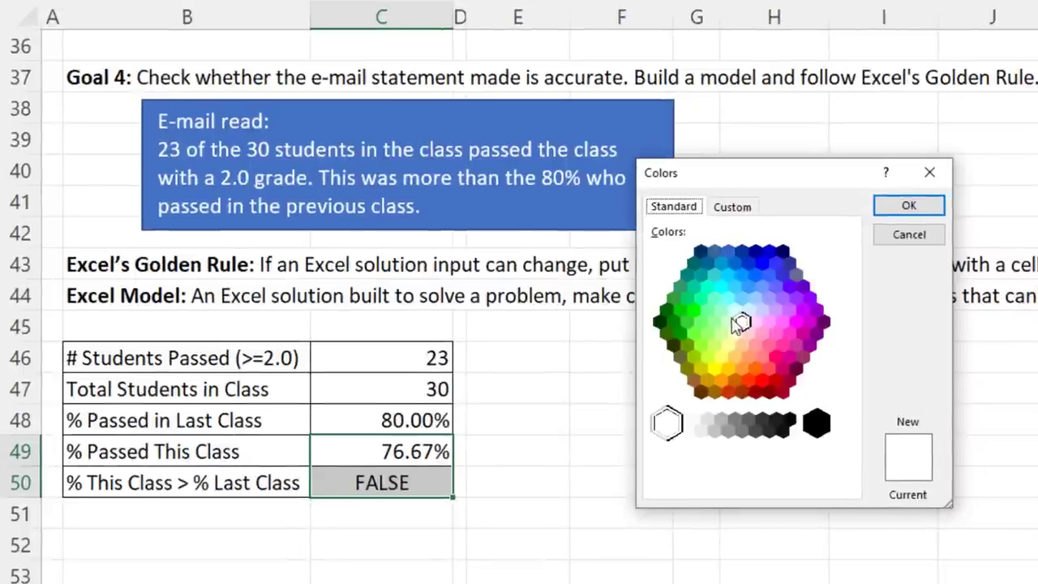
pyautogui.click(727, 322)
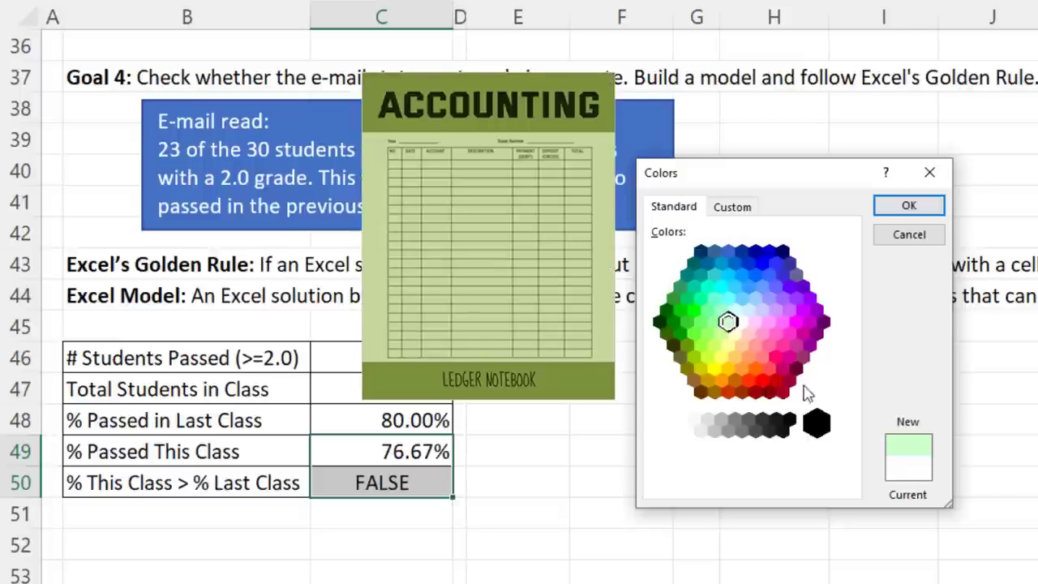
pyautogui.click(919, 208)
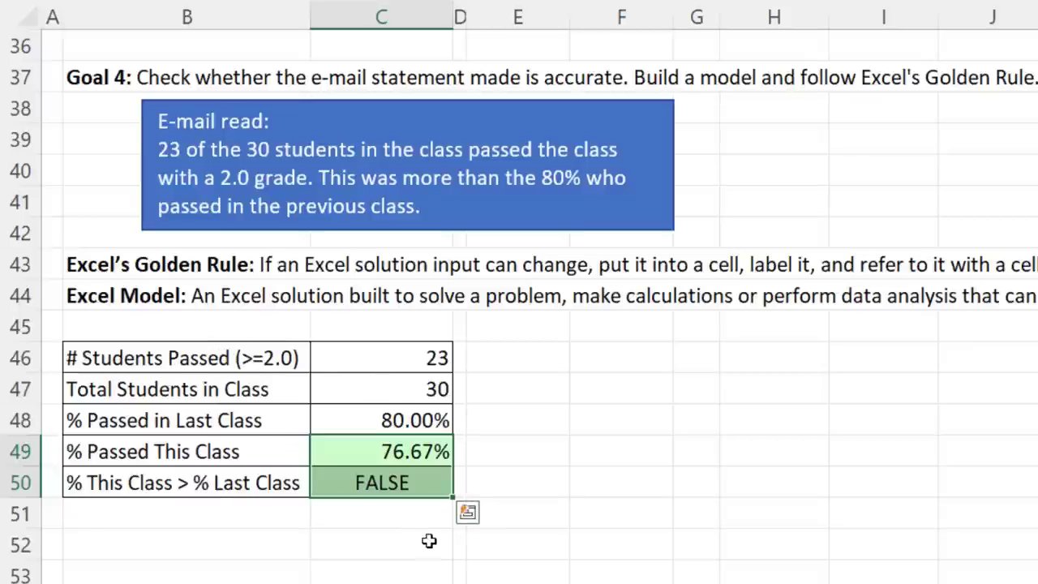
# Step: Enter =IFNA(FORMULATEXT(C49),"") in E49 to show the pass-rate formula as text, with a blank if there is none
pyautogui.click(544, 456)
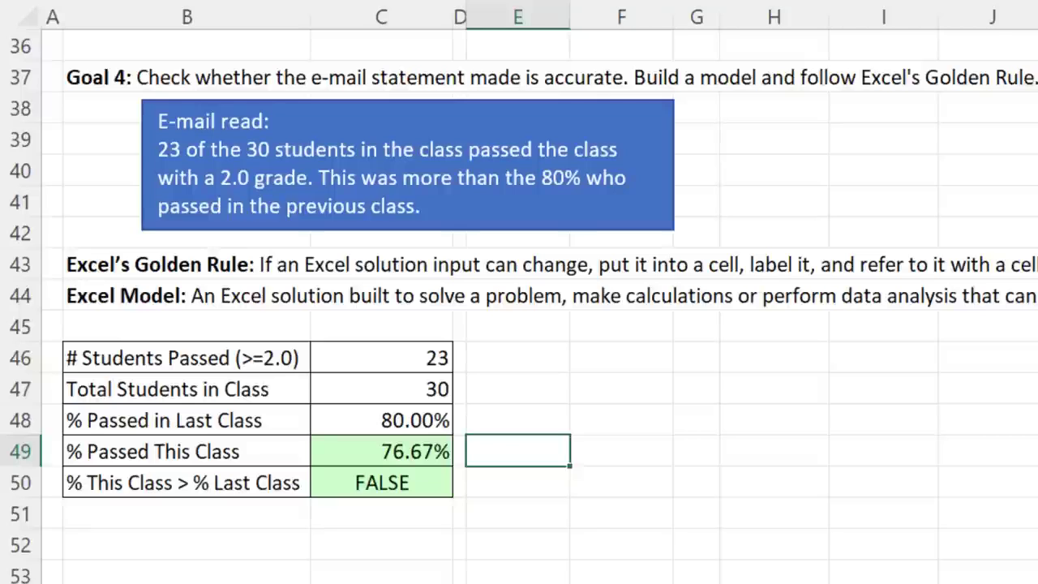
pyautogui.write('=ifn')
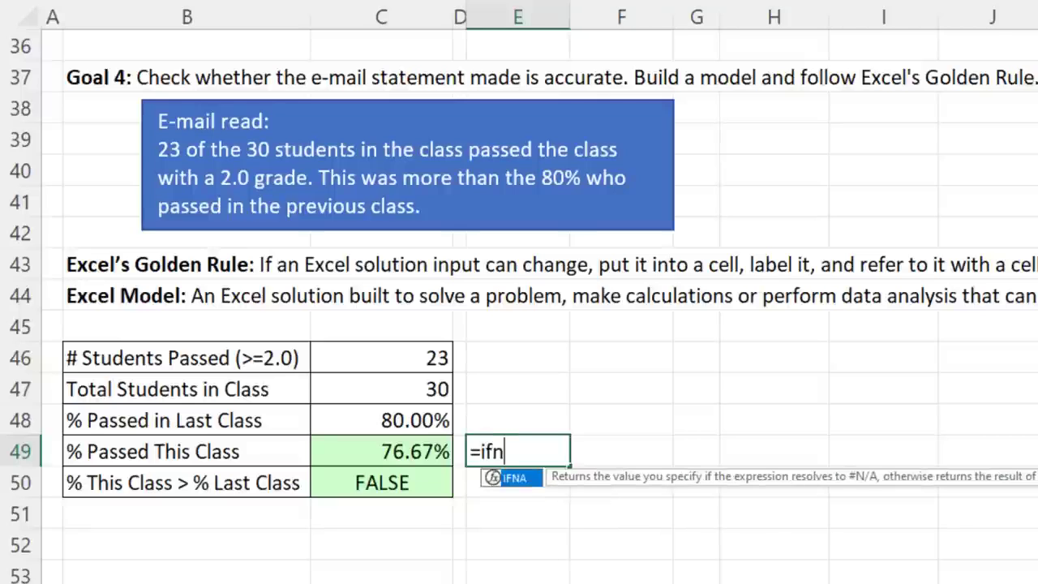
pyautogui.press('Tab')
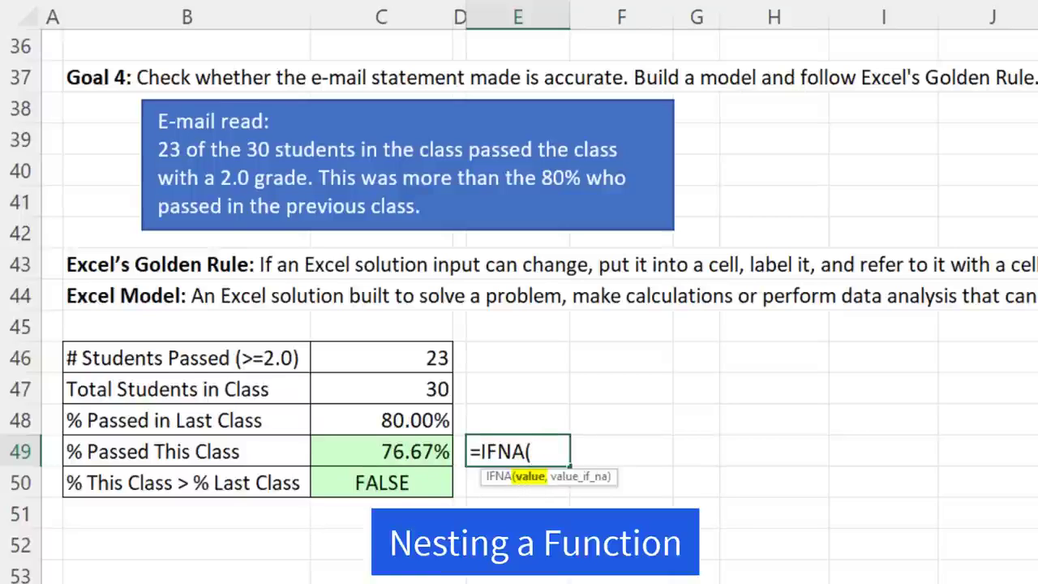
pyautogui.write('form')
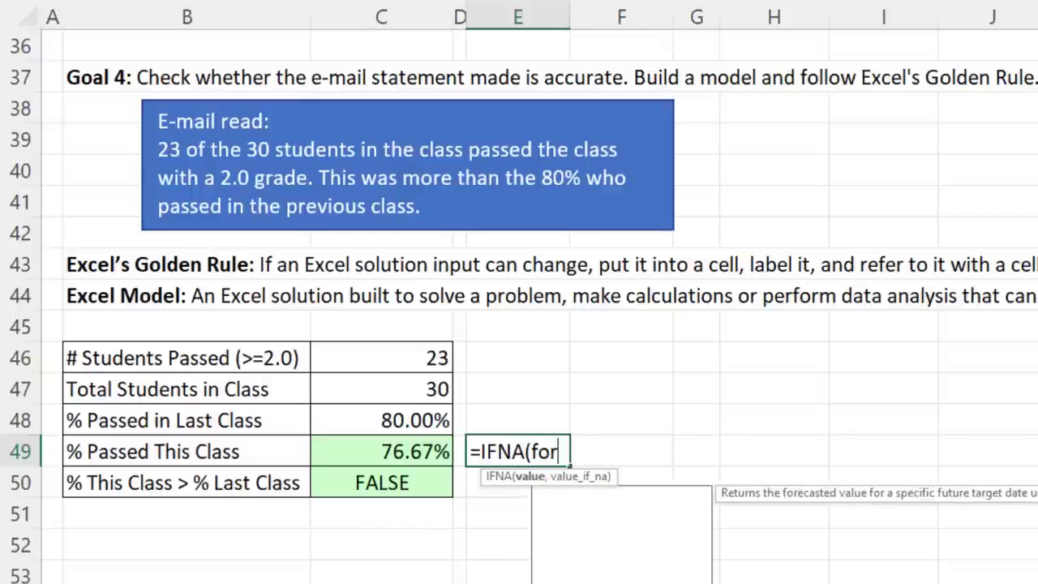
pyautogui.press('Tab')
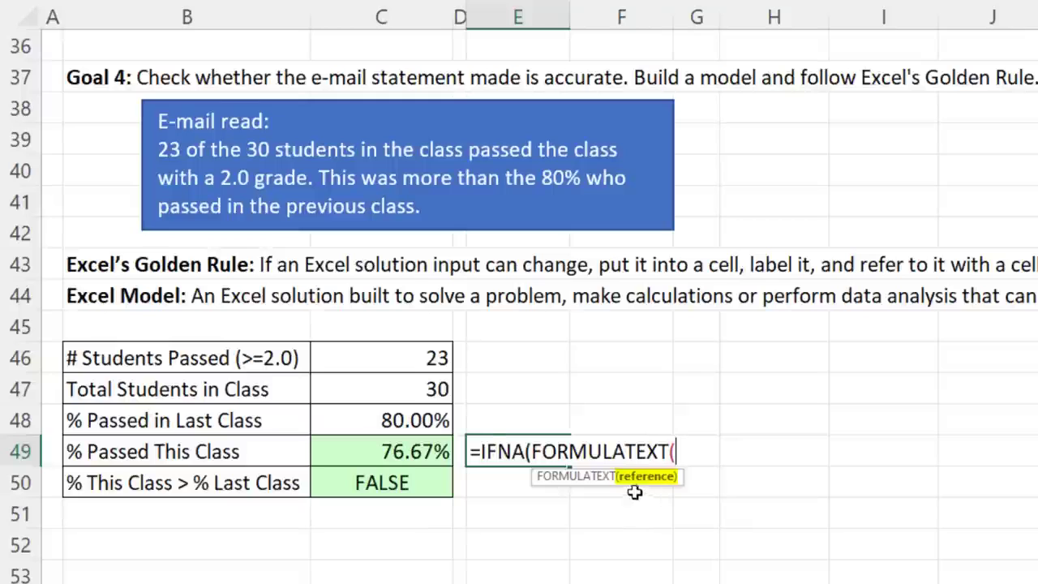
pyautogui.click(398, 451)
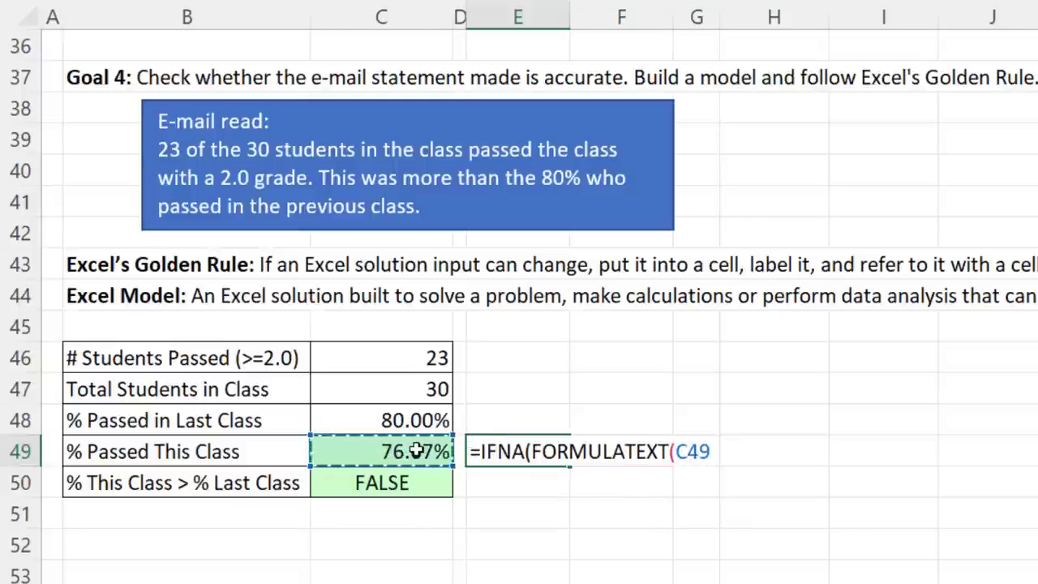
pyautogui.write(')')
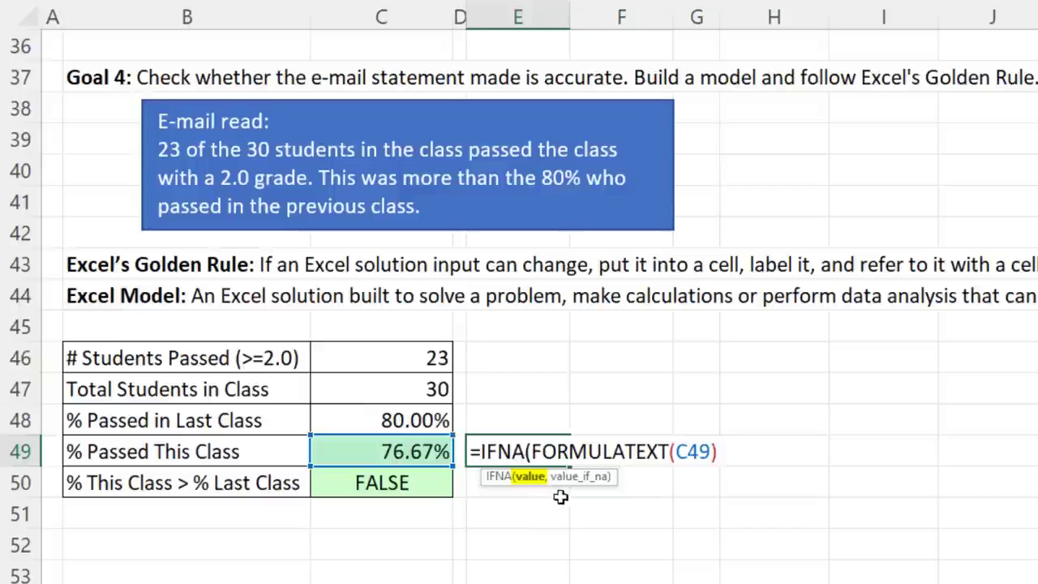
pyautogui.write(',')
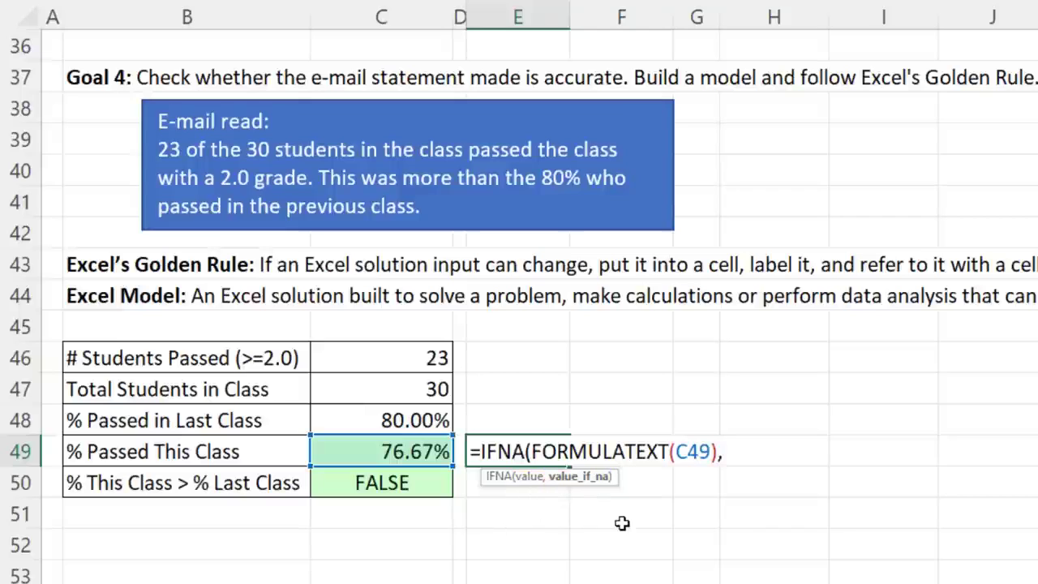
pyautogui.write('"")')
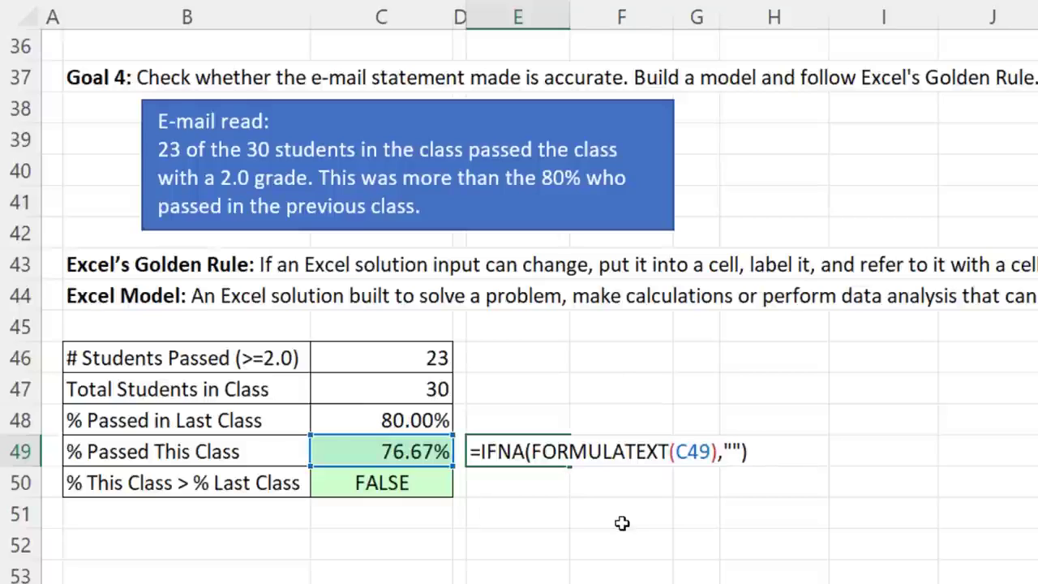
pyautogui.hotkey('ctrl', 'Return')
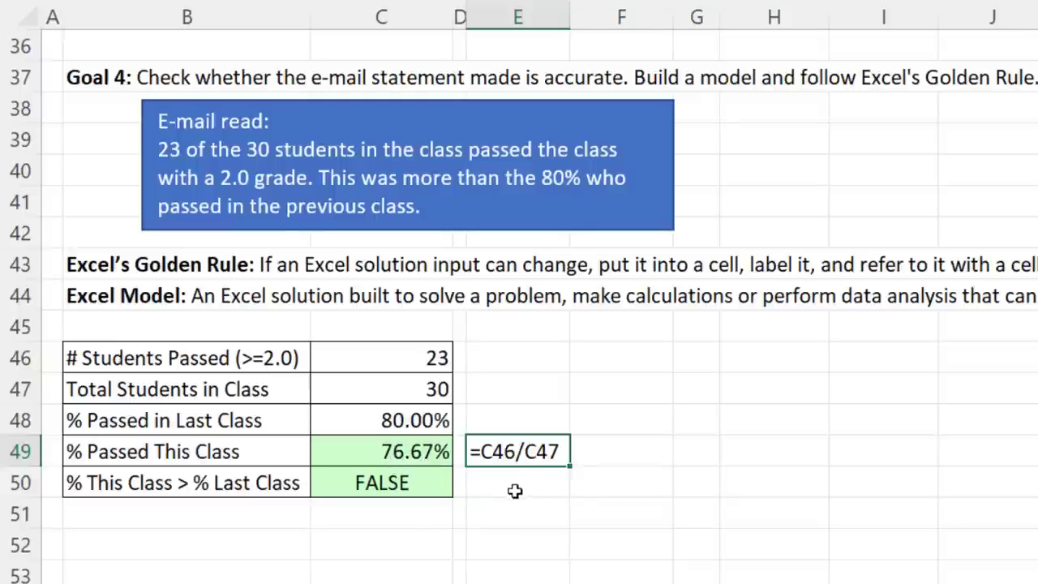
# Step: Review the nested formula in E49 and copy it down to E50
pyautogui.press('F2')
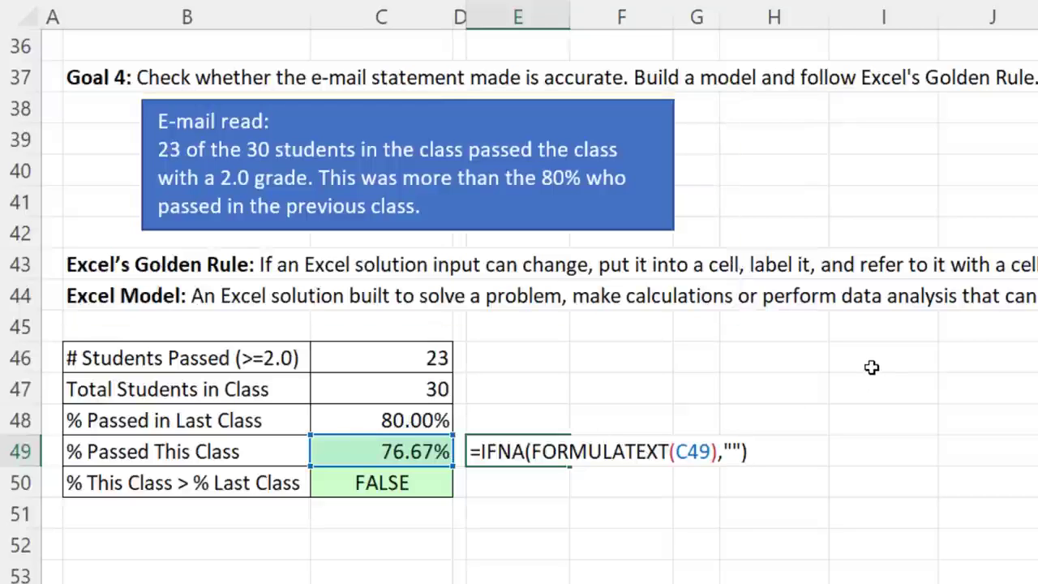
pyautogui.hotkey('ctrl', 'Return')
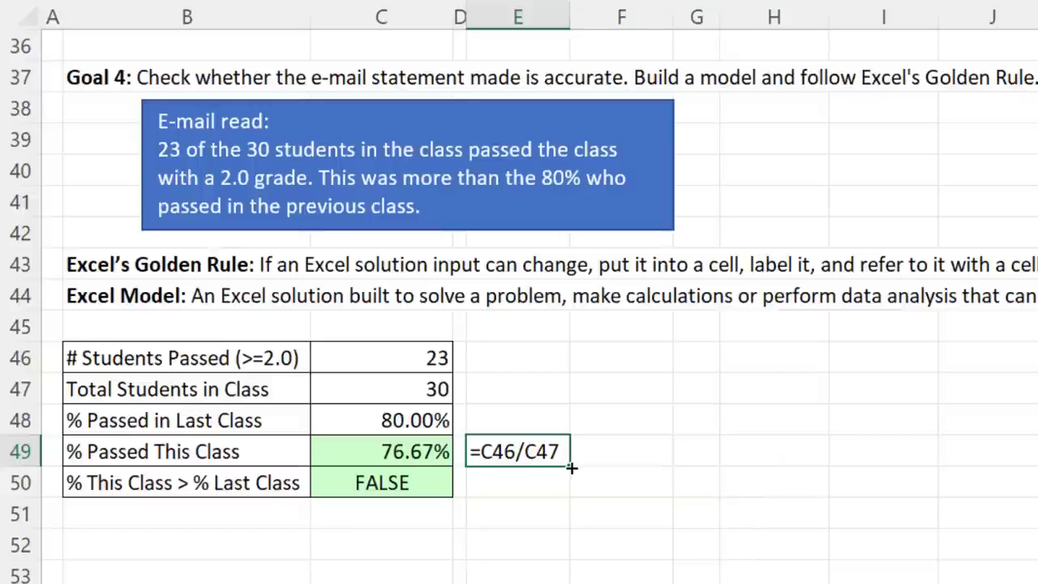
pyautogui.moveTo(572, 468); pyautogui.dragTo(574, 498)
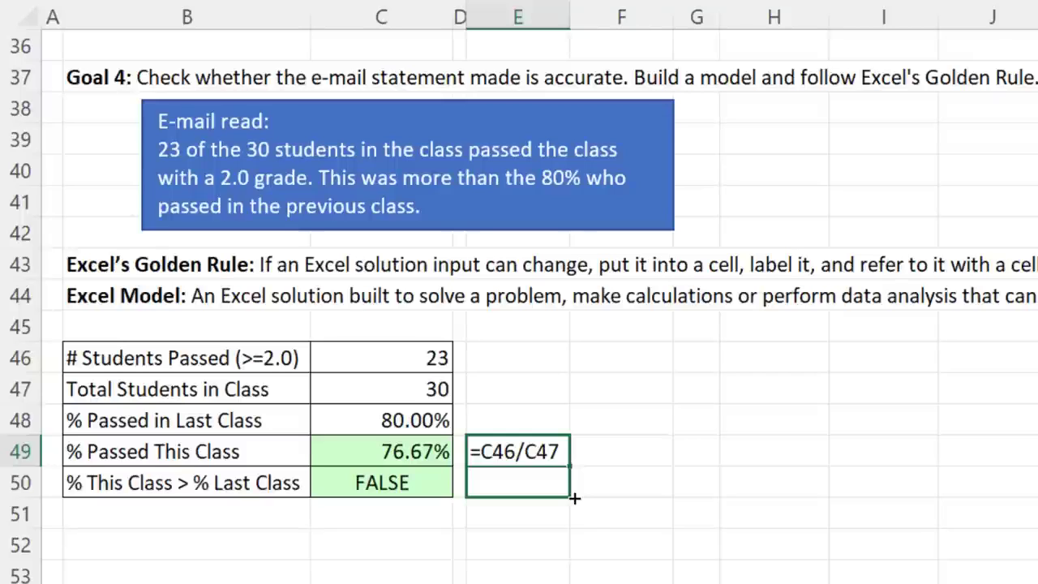
pyautogui.moveTo(574, 498); pyautogui.dragTo(574, 498)
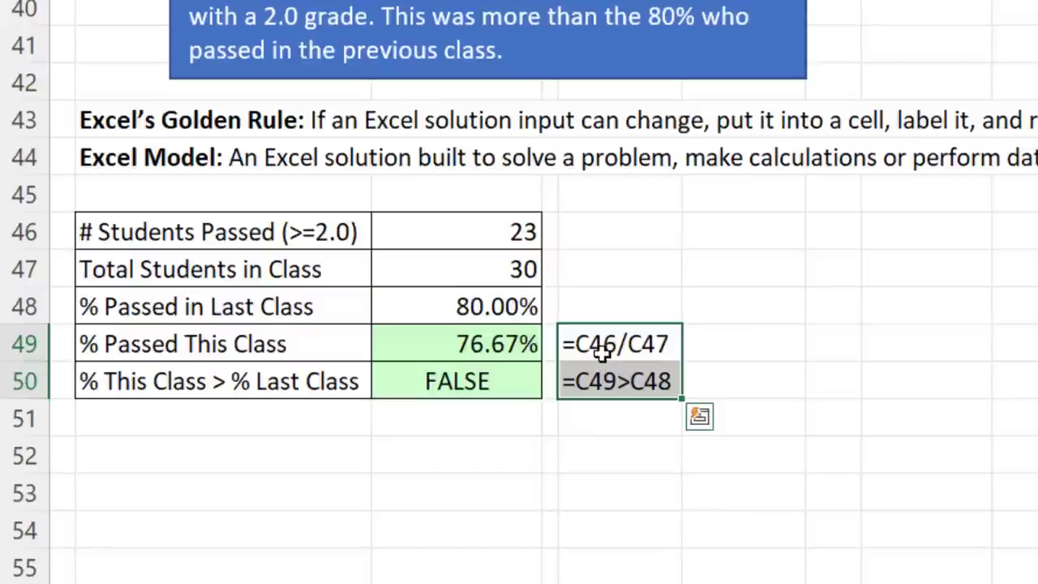
# Step: Examine the formulas in E49 and E50 to compare which cell each relative reference points to
pyautogui.click(500, 459)
pyautogui.press('F2')
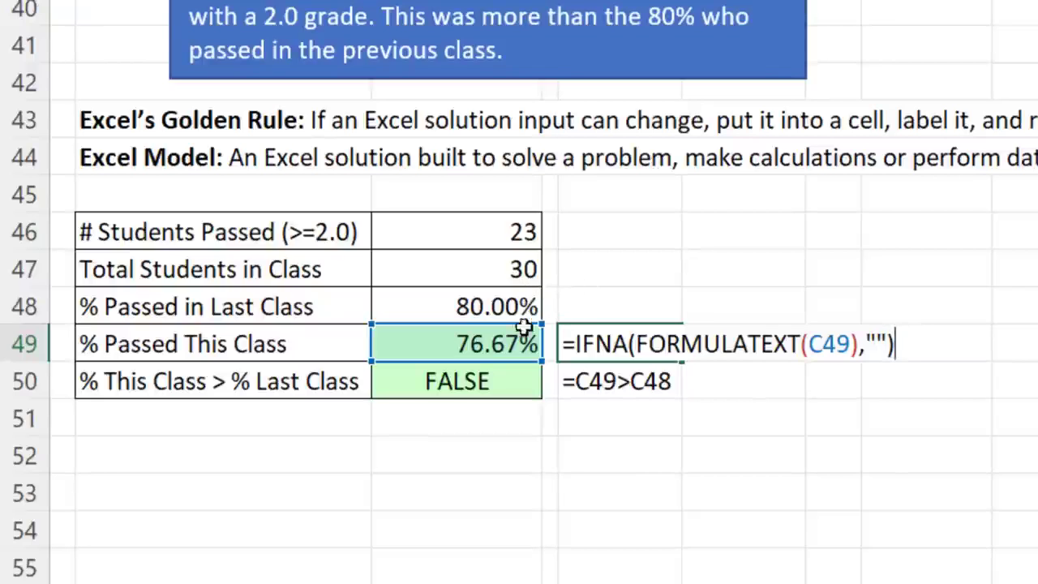
pyautogui.press('Return')
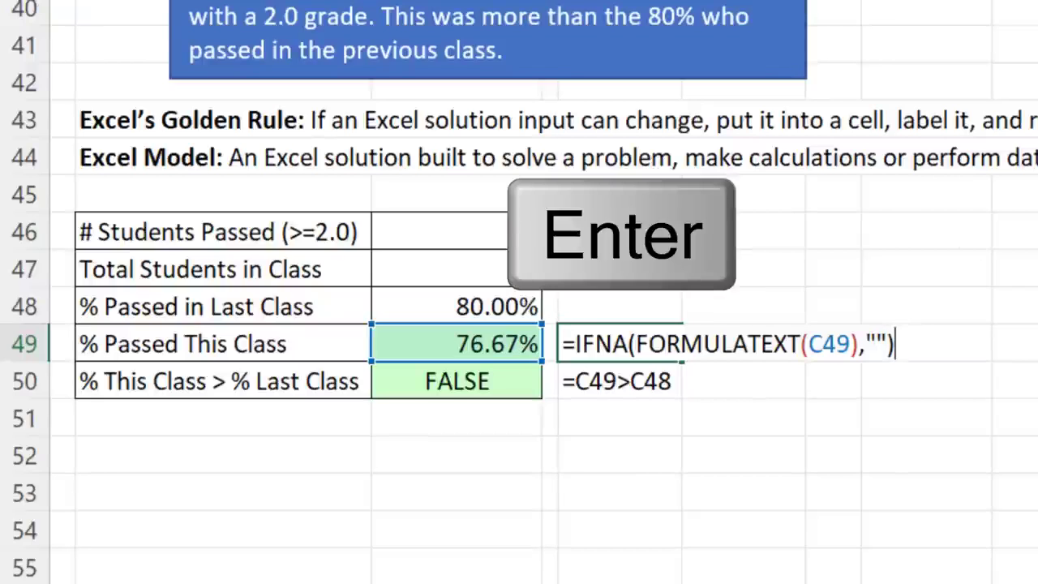
pyautogui.press('F2')
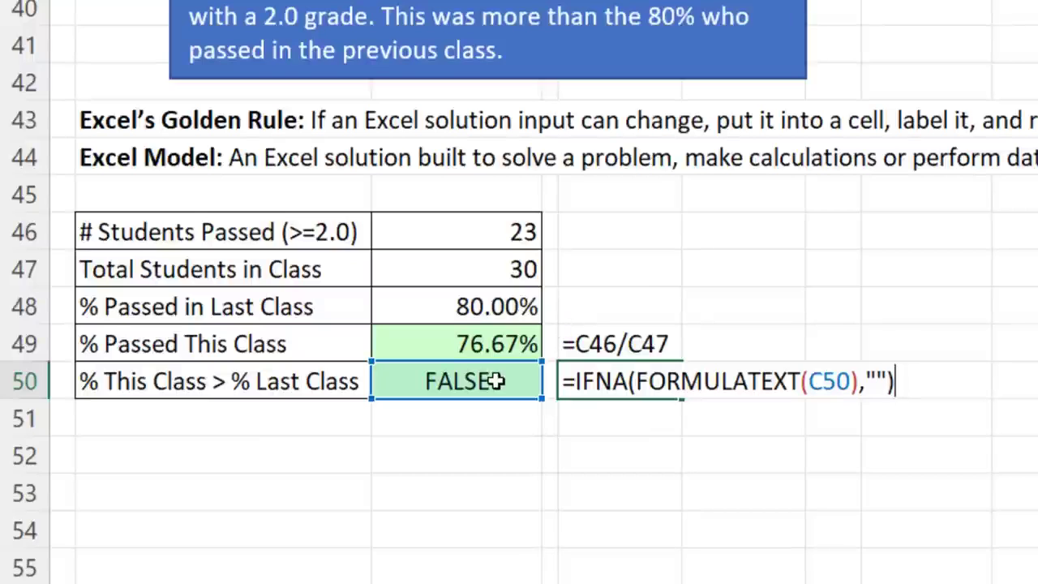
pyautogui.press('Return')
pyautogui.moveTo(667, 345); pyautogui.dragTo(655, 390)
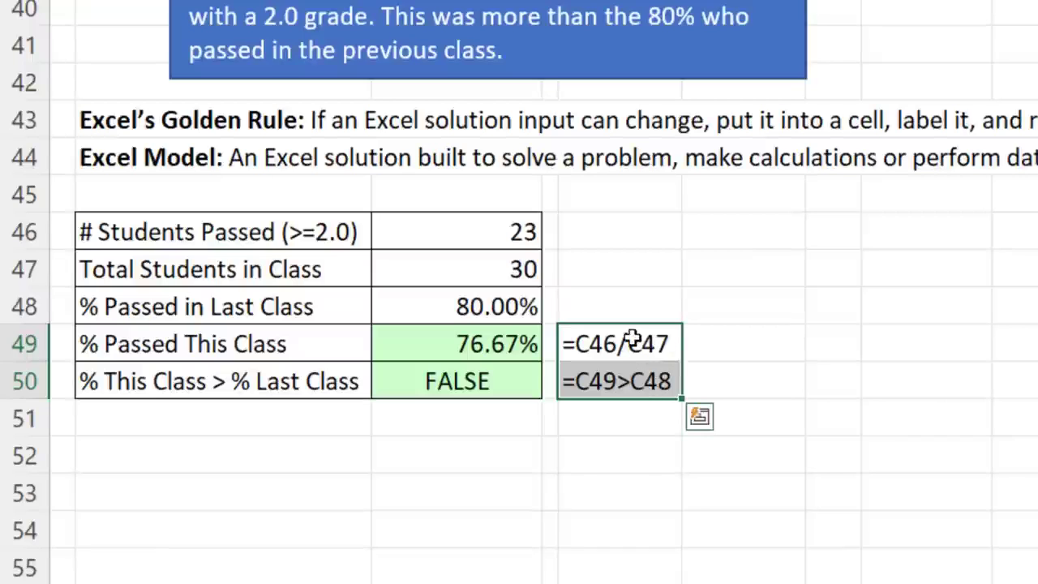
pyautogui.doubleClick(621, 388)
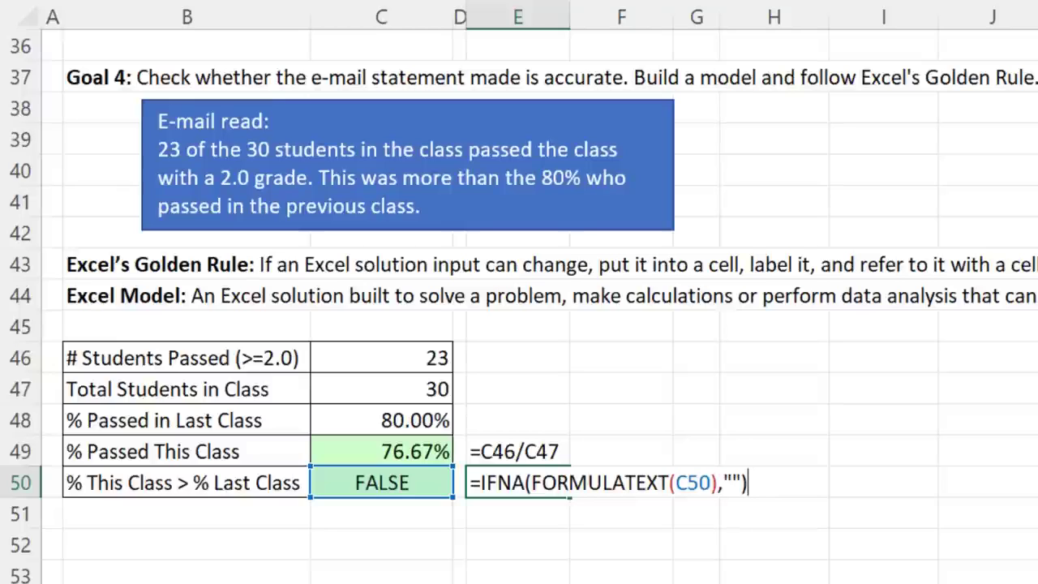
pyautogui.press('Return')
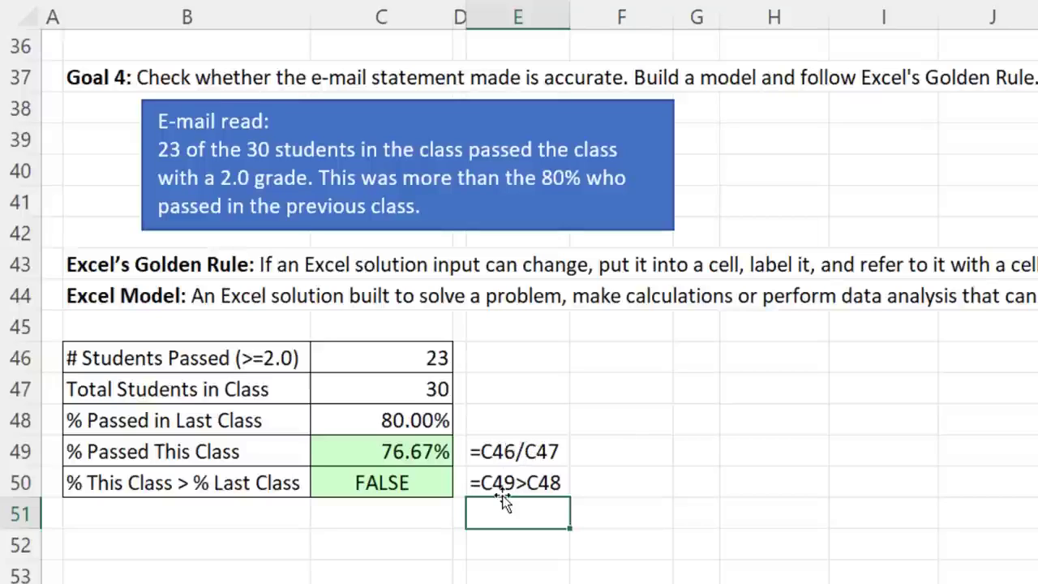
# Step: Enter the dynamic spilled array formula =IFNA(FORMULATEXT(C49:C50),"") in F49
pyautogui.click(604, 456)
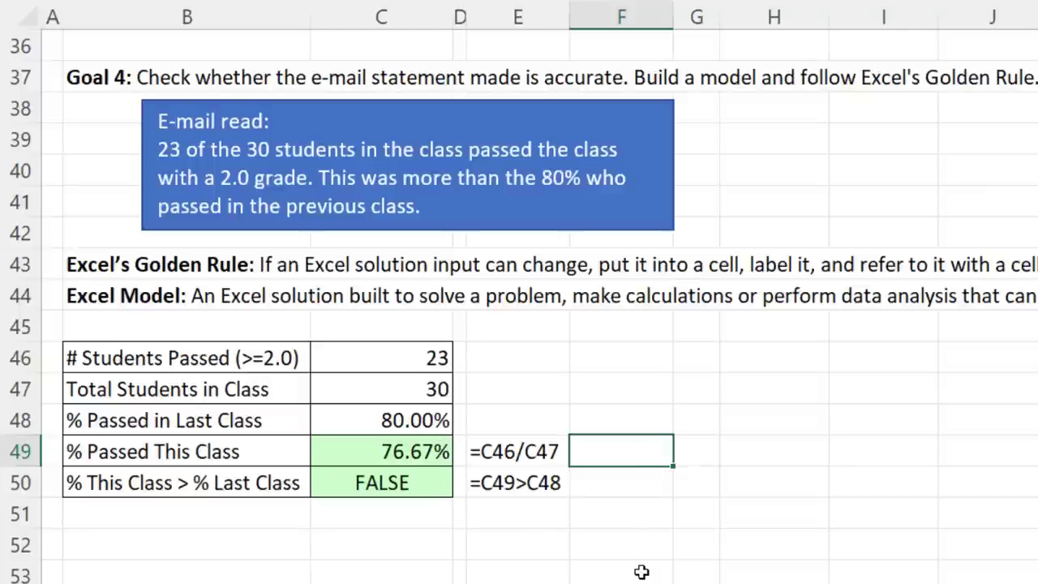
pyautogui.write('=ifn')
pyautogui.press('Tab')
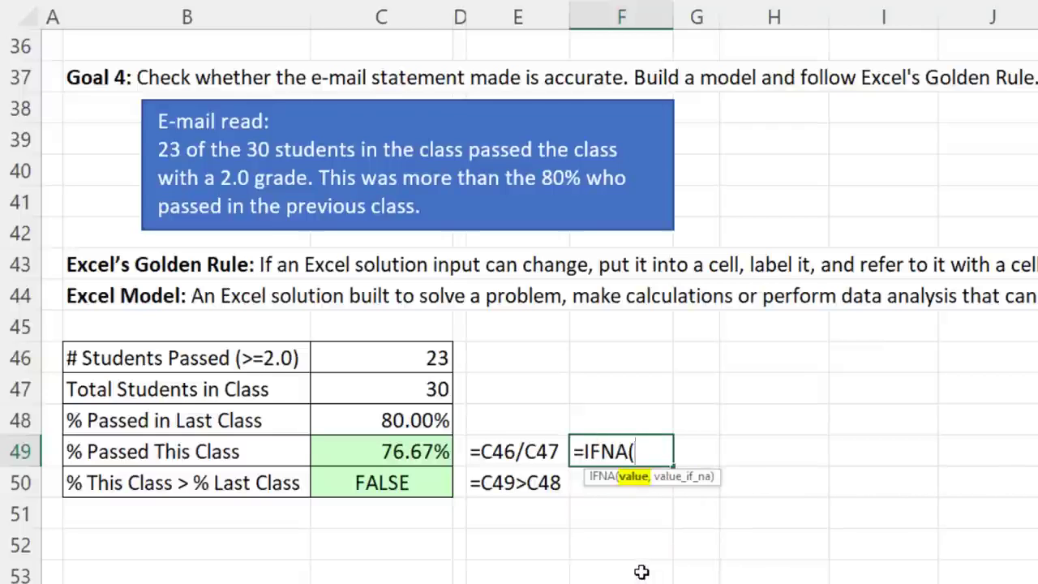
pyautogui.write('form')
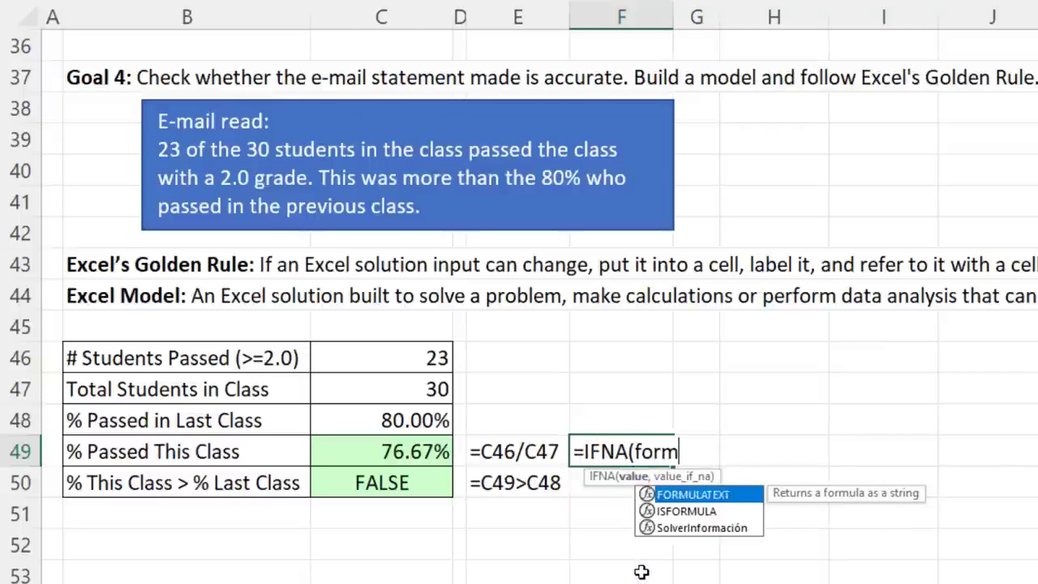
pyautogui.press('Tab')
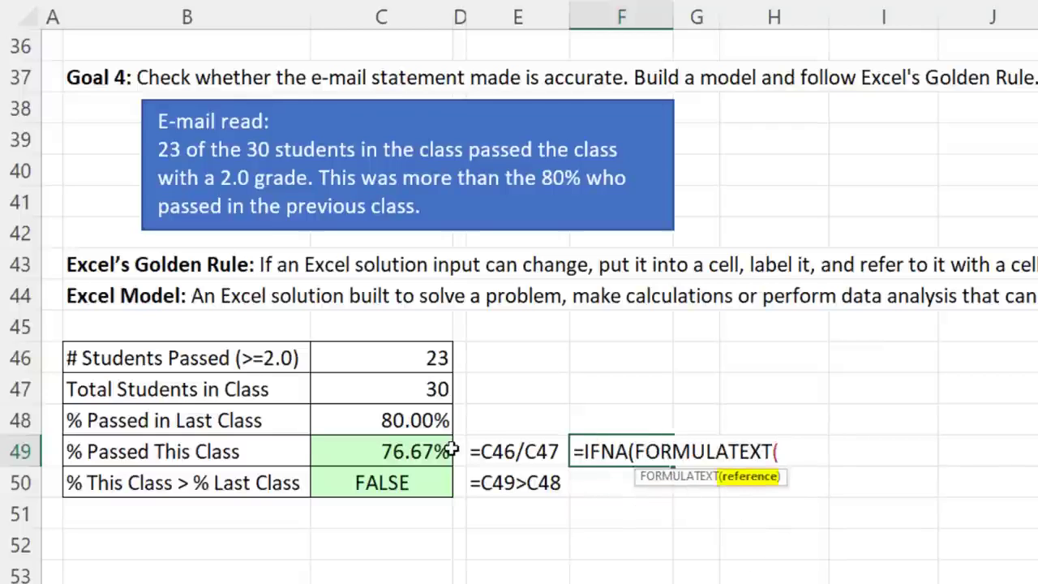
pyautogui.click(345, 451)
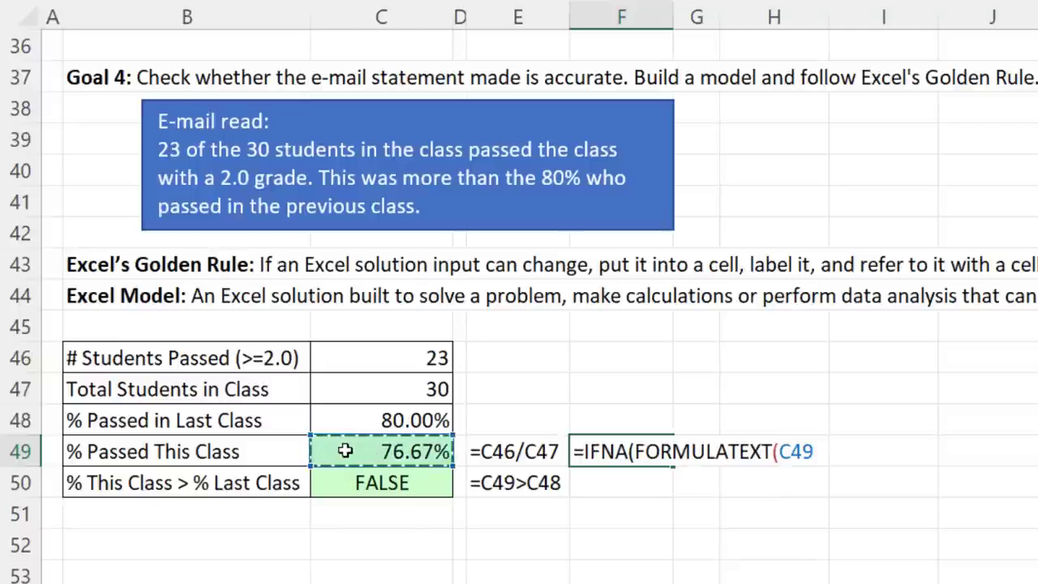
pyautogui.moveTo(345, 451); pyautogui.dragTo(355, 482)
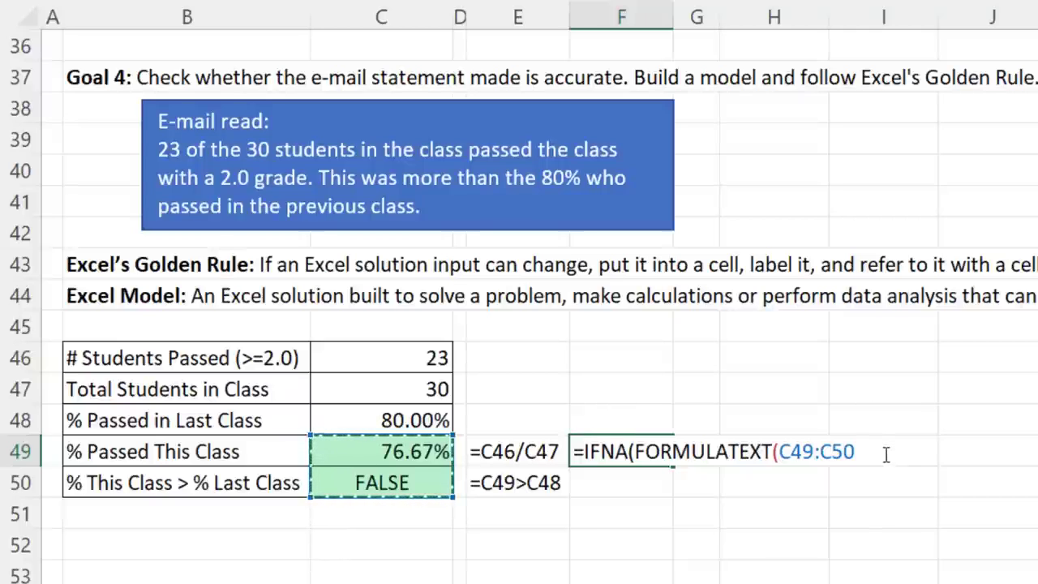
pyautogui.write(')')
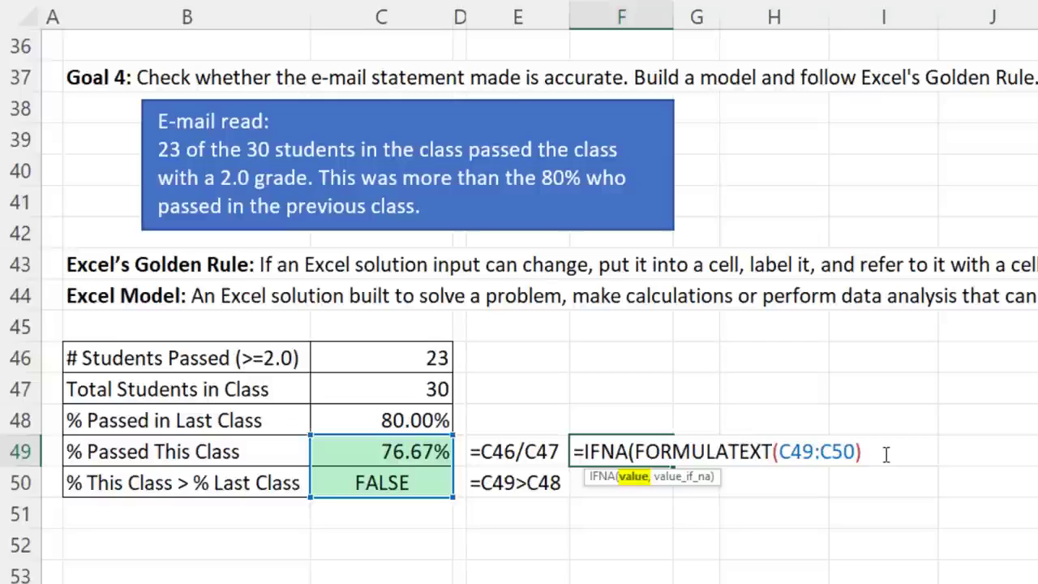
pyautogui.write(',')
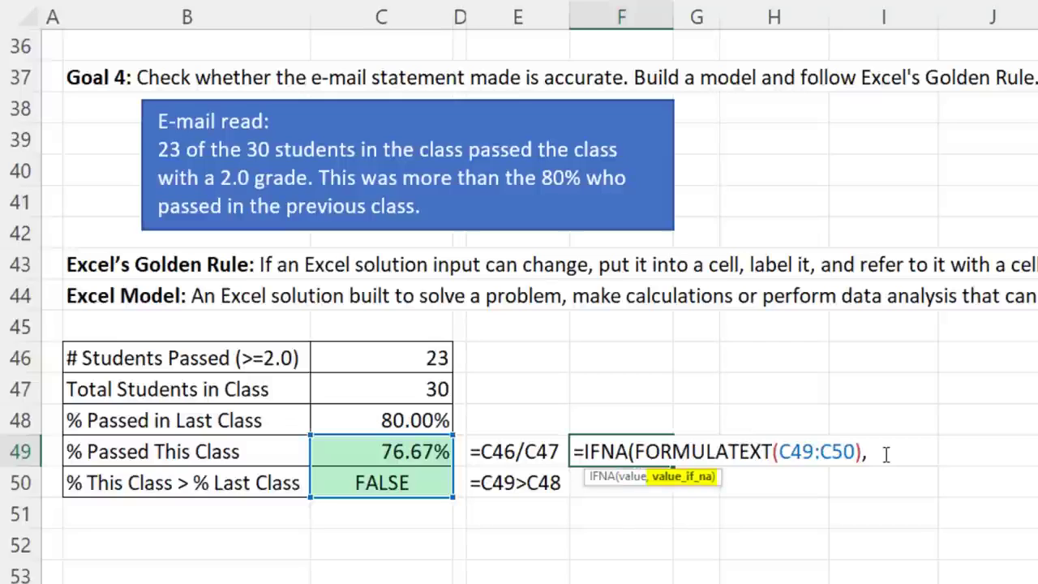
pyautogui.write('"")')
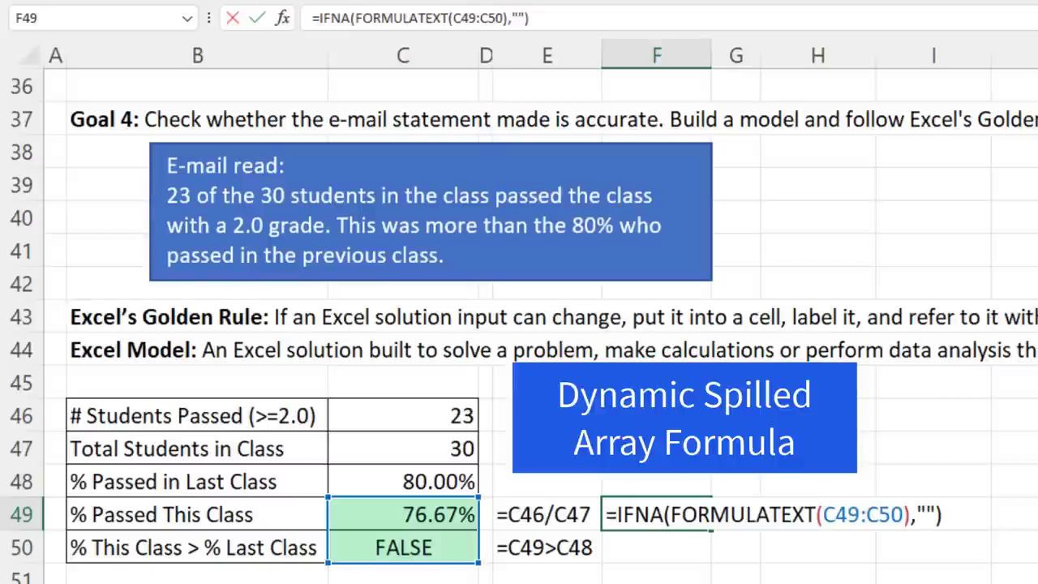
pyautogui.press('Return')
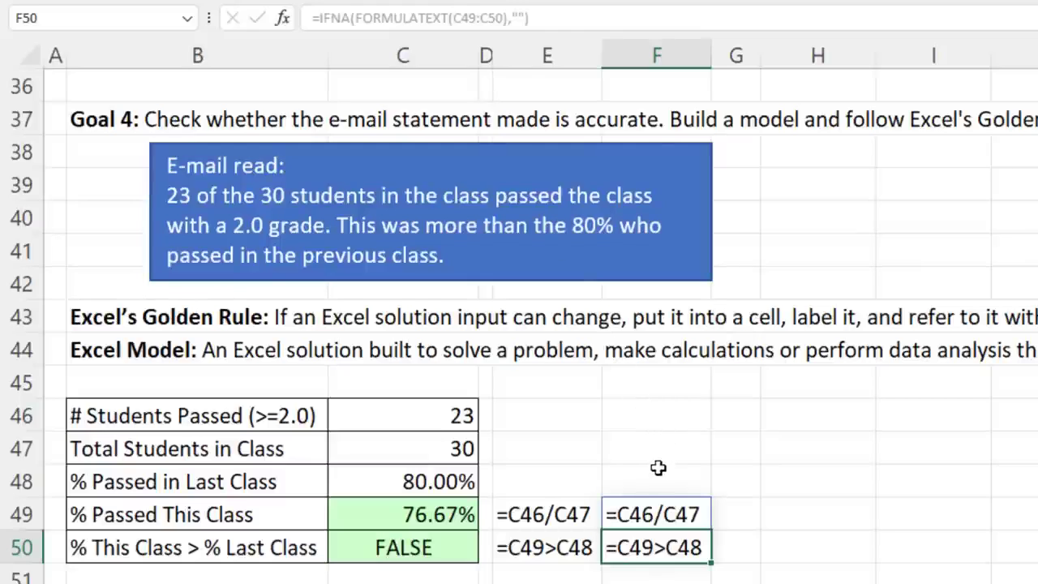
# Step: Inspect the spilled array formula in F49 and F50, and enter r in F50 to obstruct the spill range
pyautogui.click(654, 514)
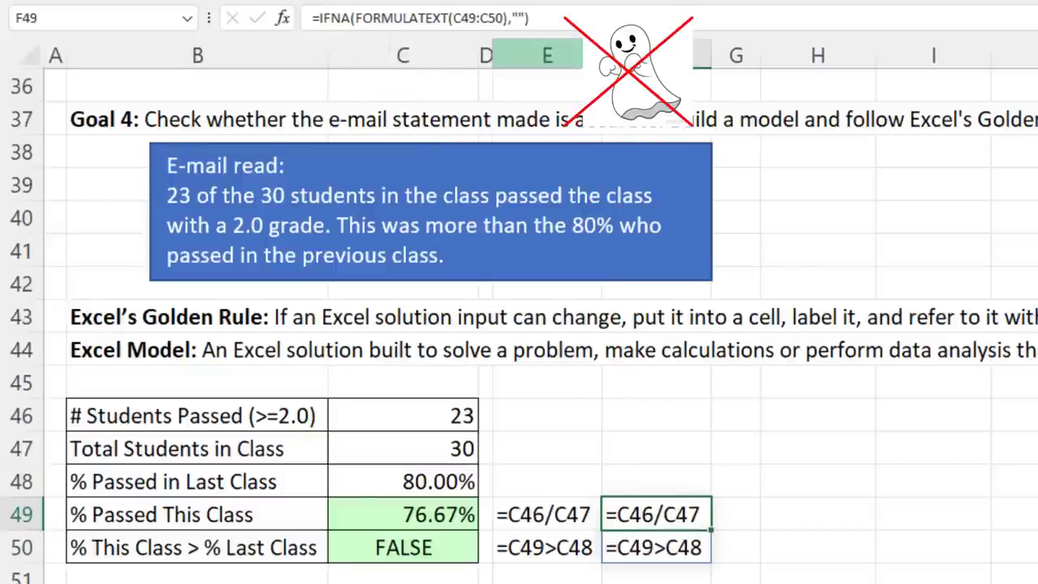
pyautogui.press('Return')
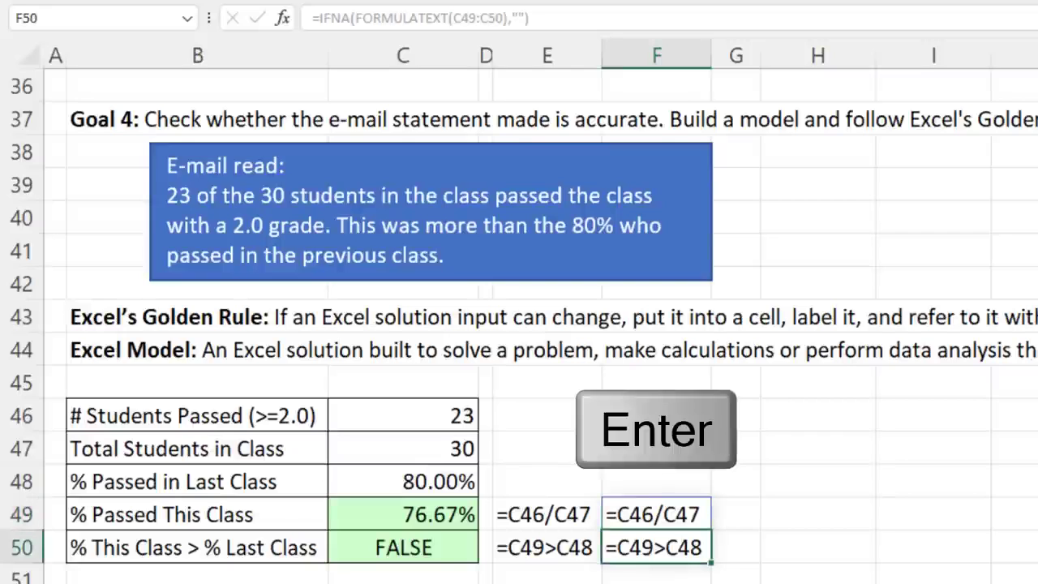
pyautogui.press('F2')
pyautogui.press('BackSpace')
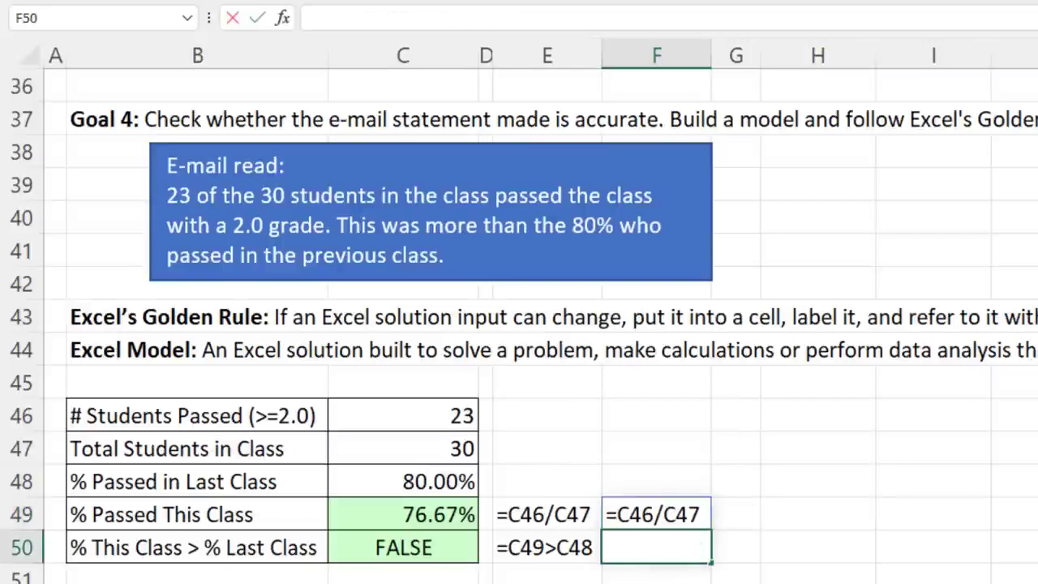
pyautogui.write('r')
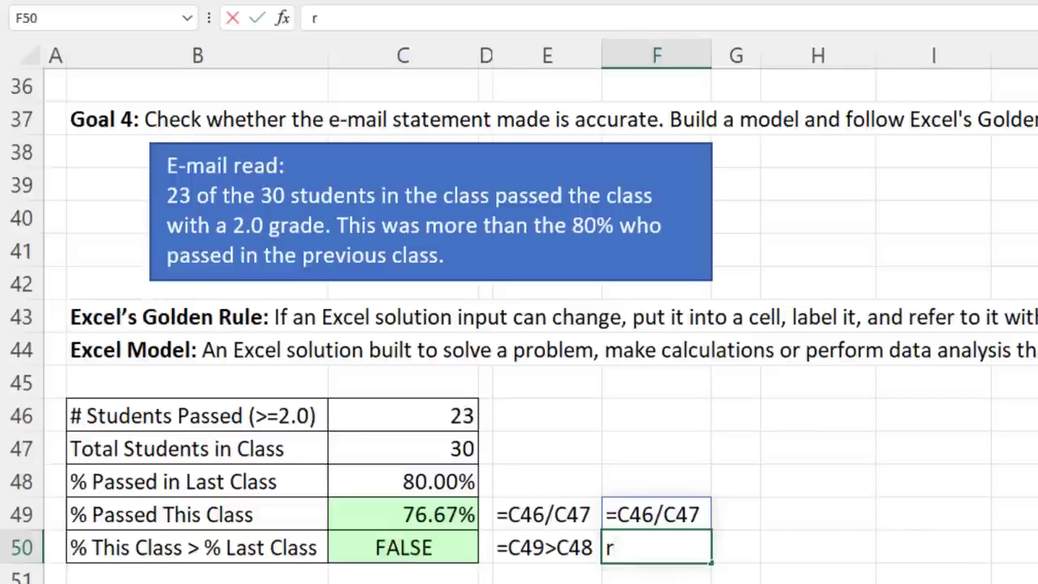
pyautogui.press('Return')
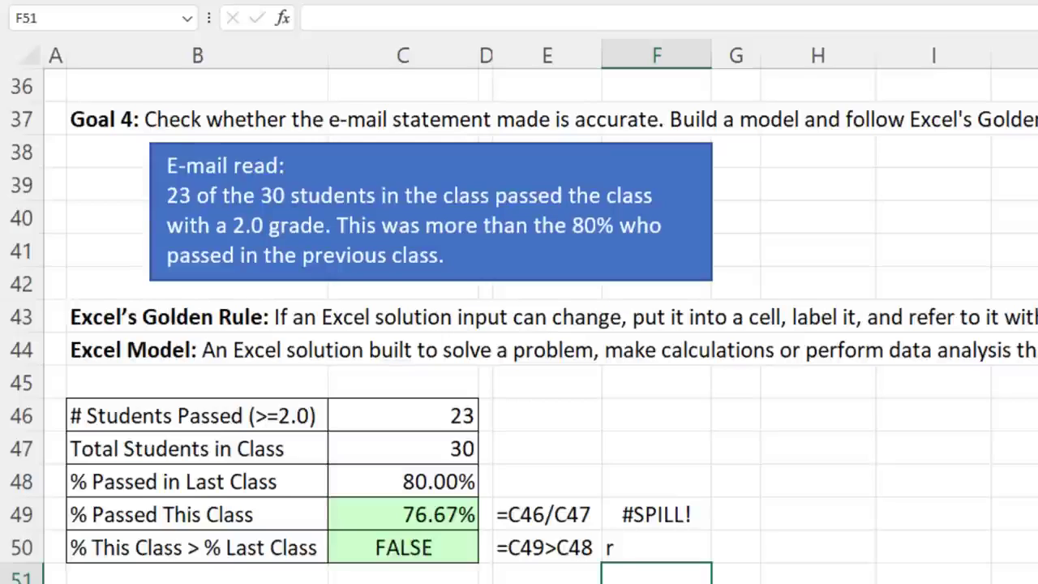
# Step: Delete the r from F50 to clear the spill range and select the array formula's cell F49
pyautogui.click(630, 551)
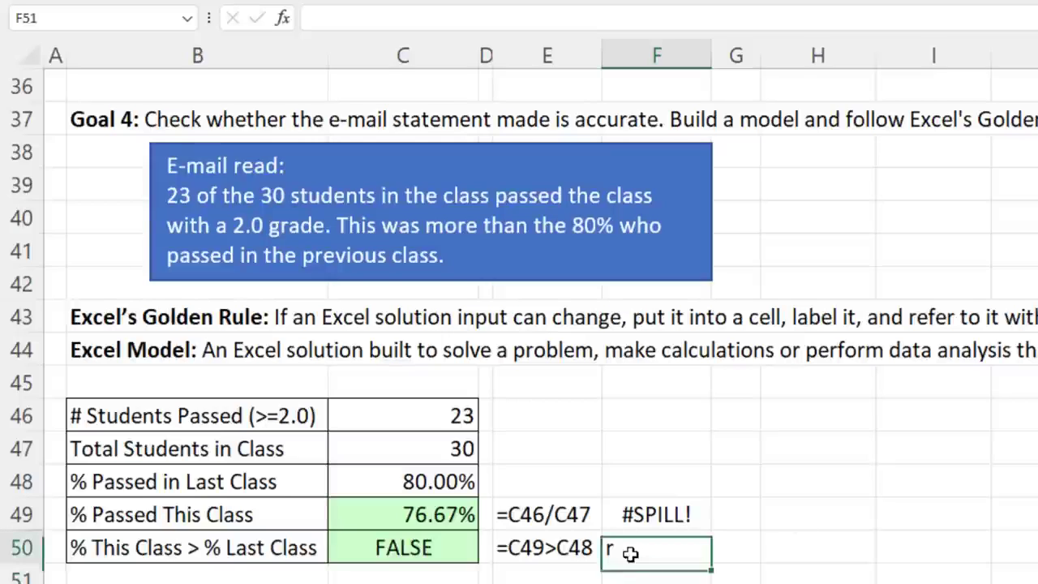
pyautogui.press('Delete')
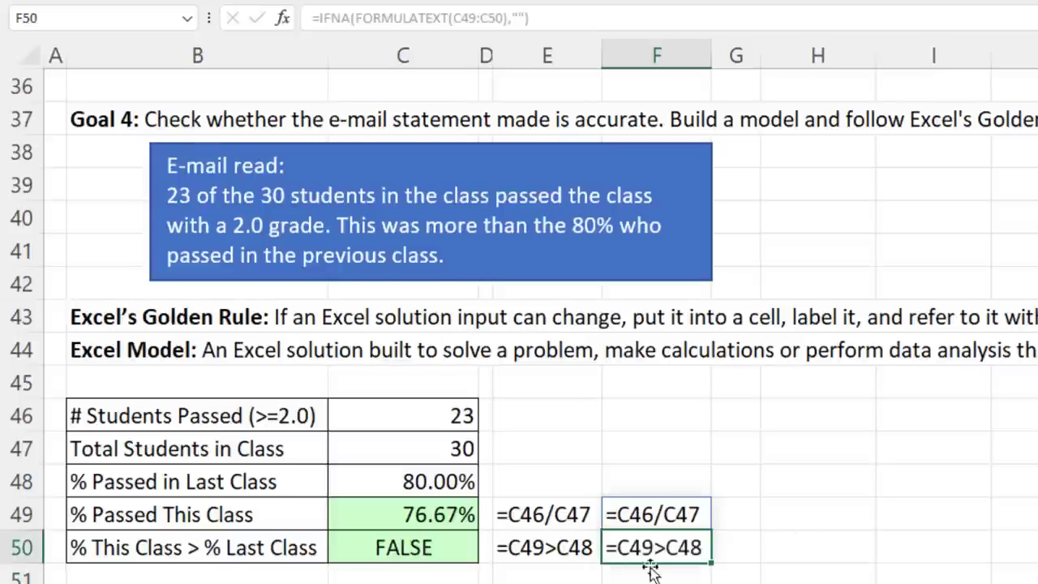
pyautogui.click(657, 513)
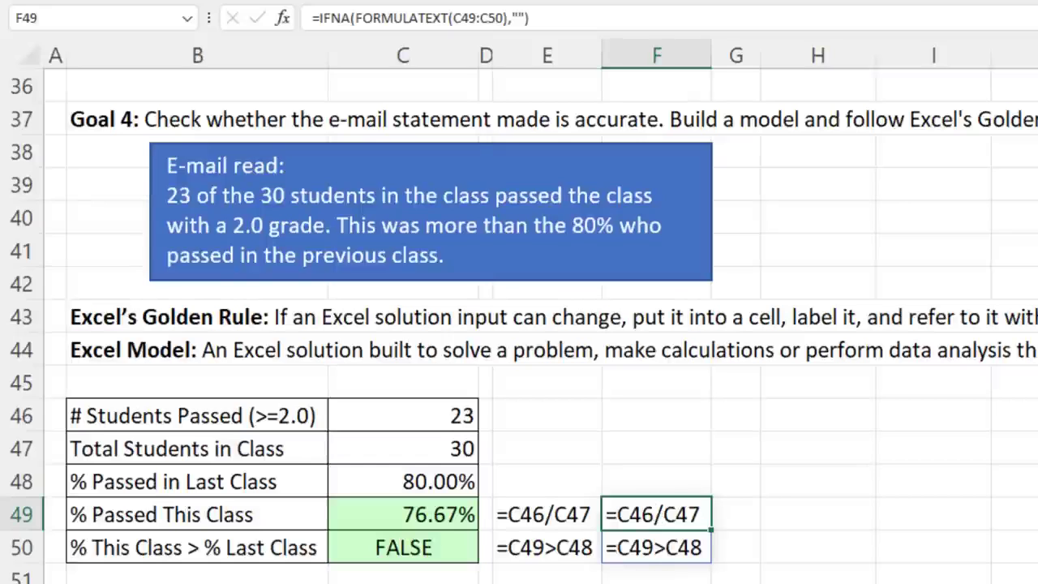
# Step: Label the pass-rate formulas by entering Number Formula in H49 and Logical Formula in H50
pyautogui.click(796, 522)
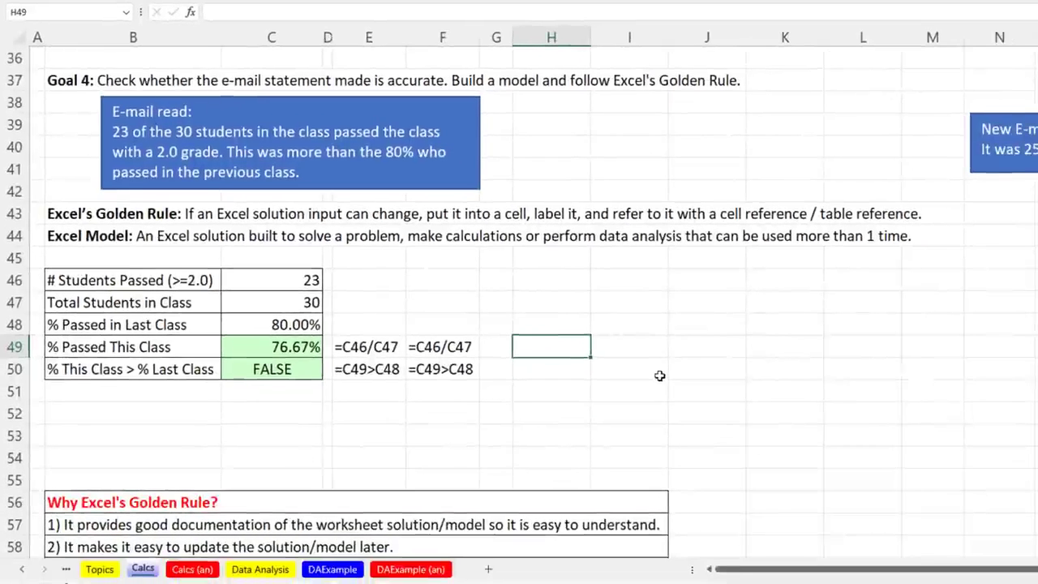
pyautogui.write('Number Formul')
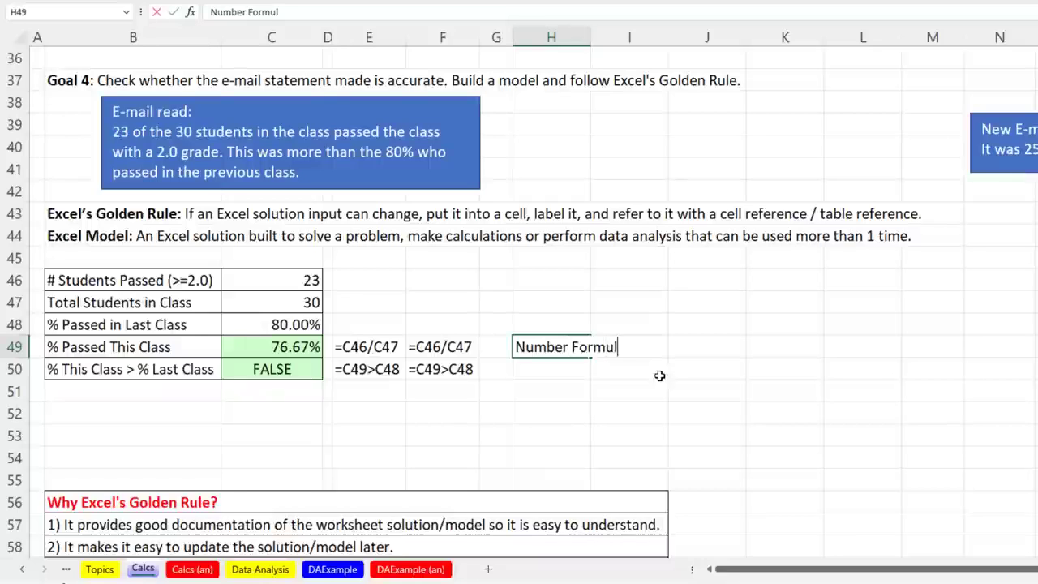
pyautogui.write('a')
pyautogui.press('Return')
pyautogui.write('Logical Formul')
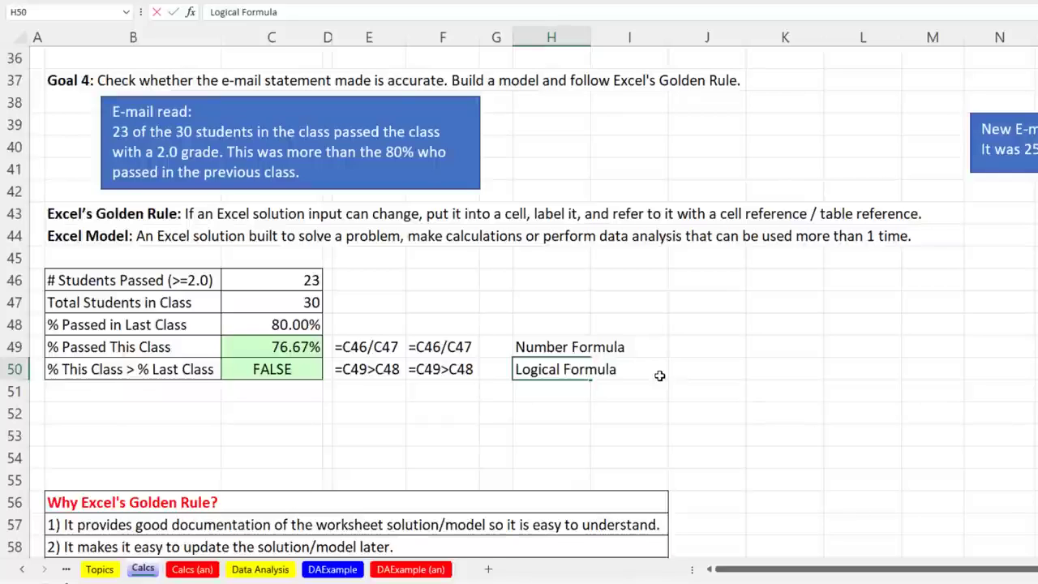
pyautogui.write('a')
pyautogui.press('Return')
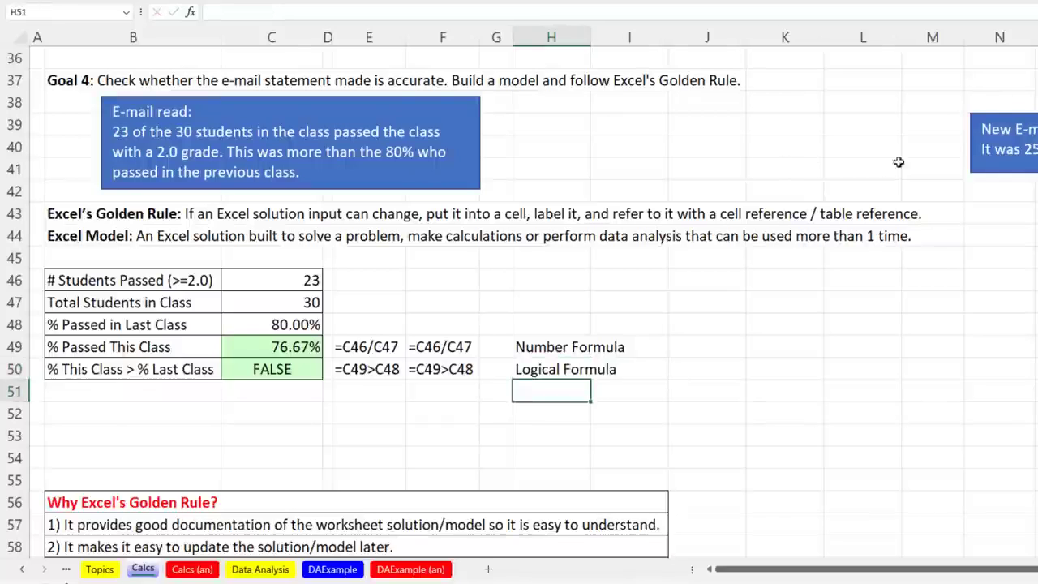
# Step: Move the New E-mail text box just below the pass-rate model and set the number of students passed in C46 to 25
pyautogui.click(997, 122)
pyautogui.moveTo(997, 121); pyautogui.dragTo(231, 399)
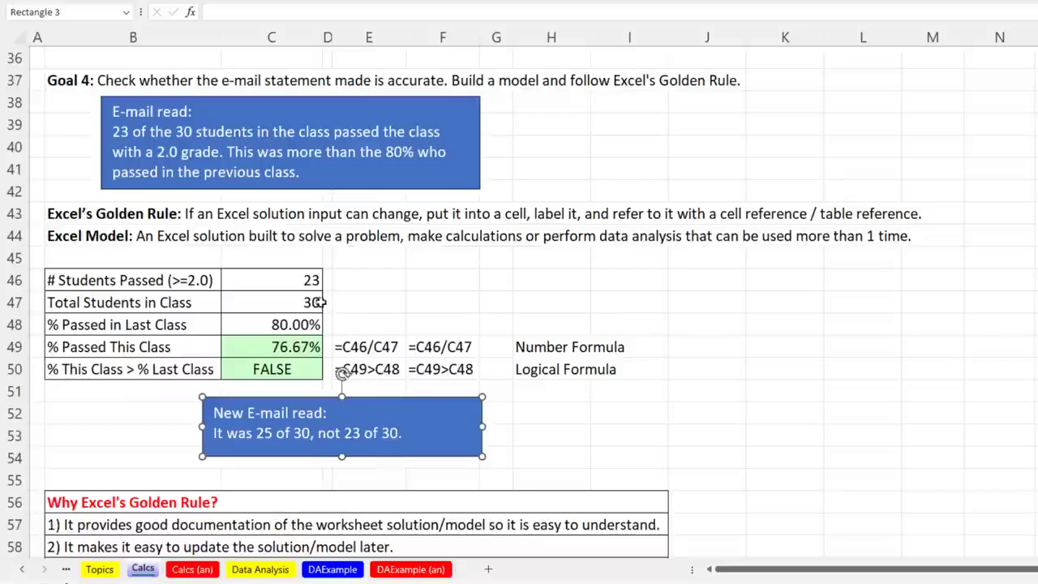
pyautogui.click(295, 284)
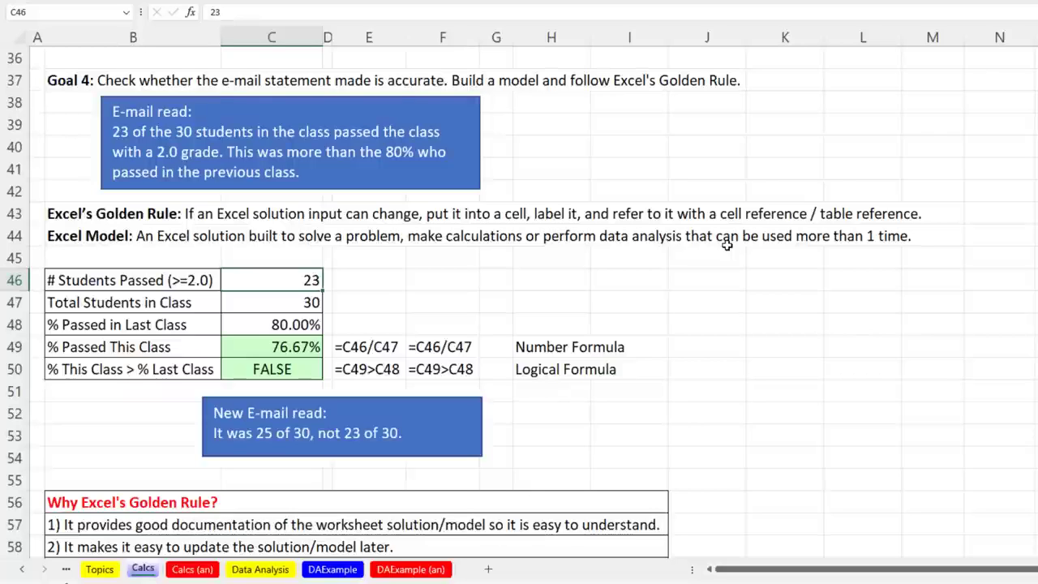
pyautogui.write('25')
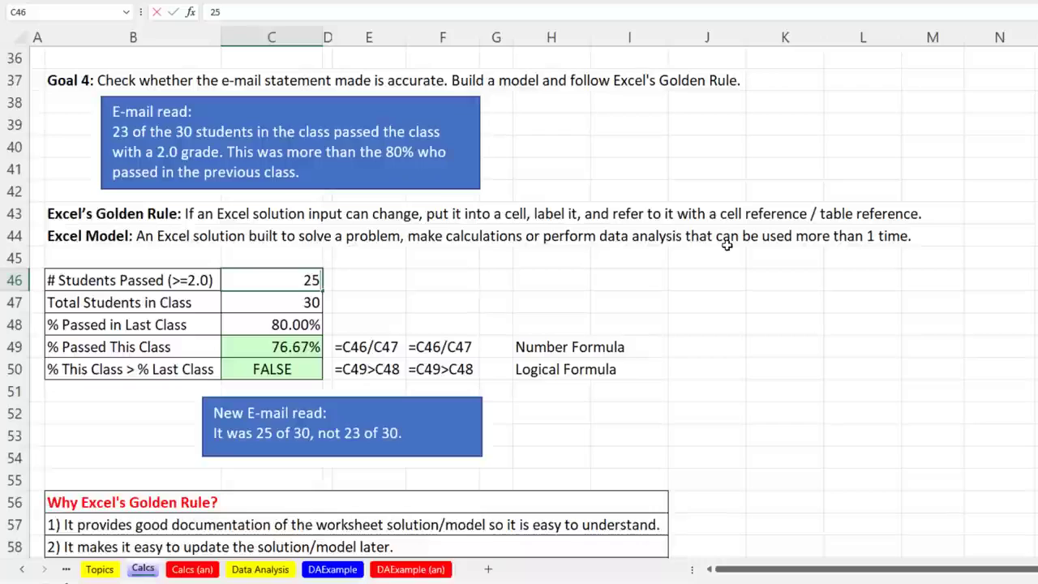
pyautogui.press('Return')
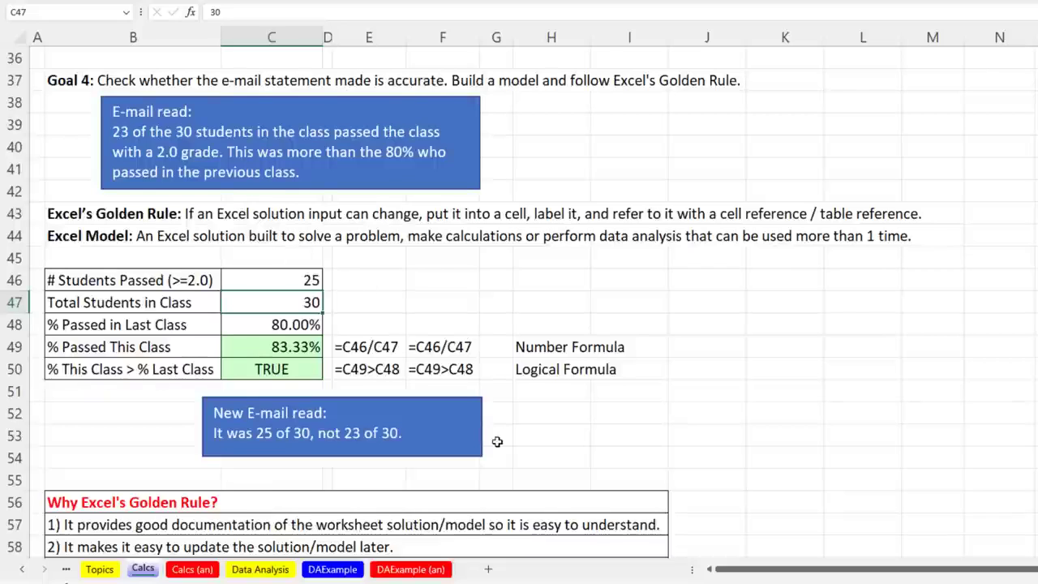
# Step: Review the earlier formula notes and calculation examples on the Calcs sheet, and open the Data Analysis sheet
pyautogui.scroll(7, 497, 441)
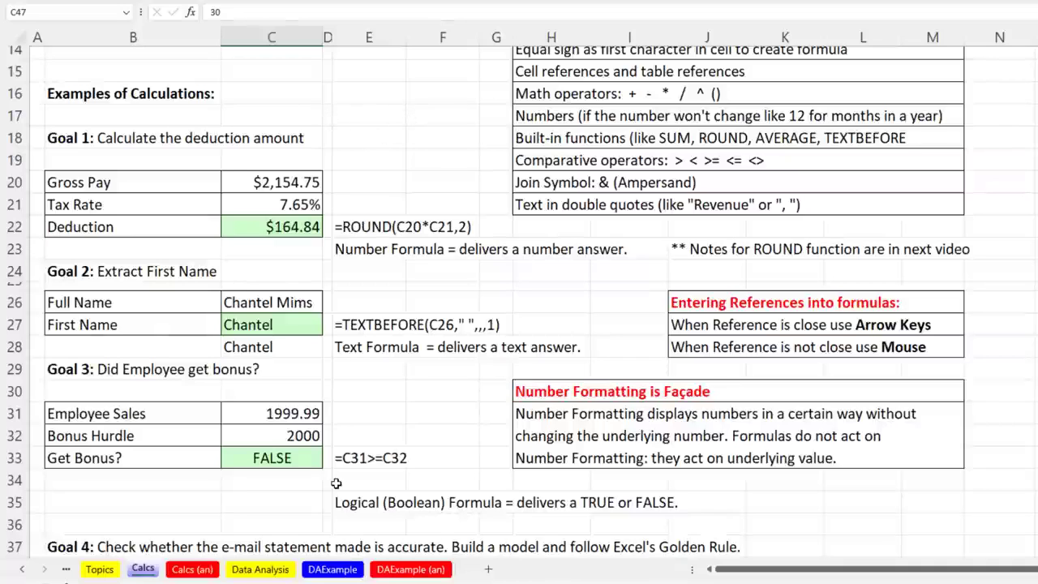
pyautogui.scroll(4, 336, 484)
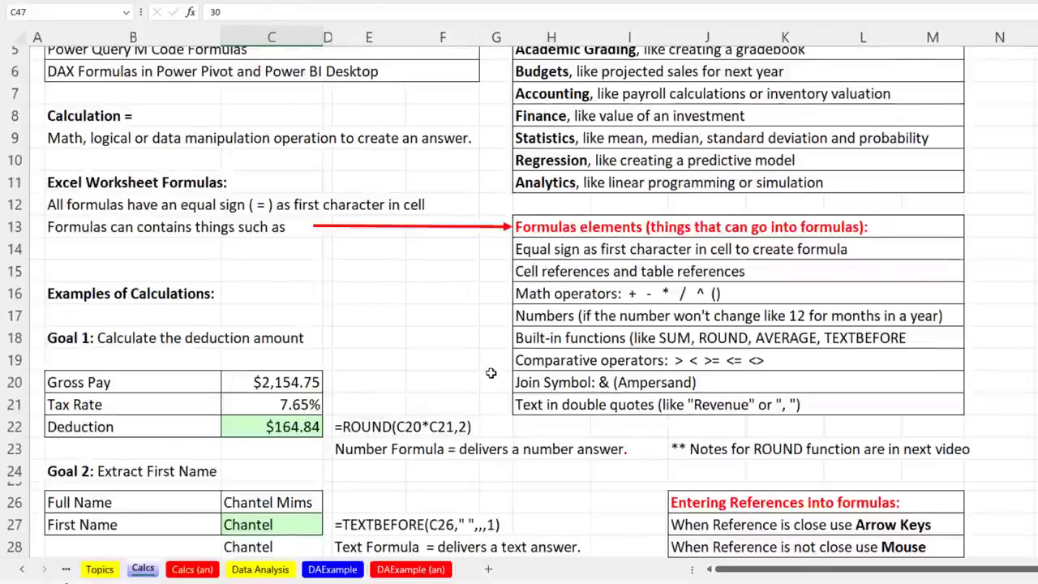
pyautogui.scroll(-2, 491, 373)
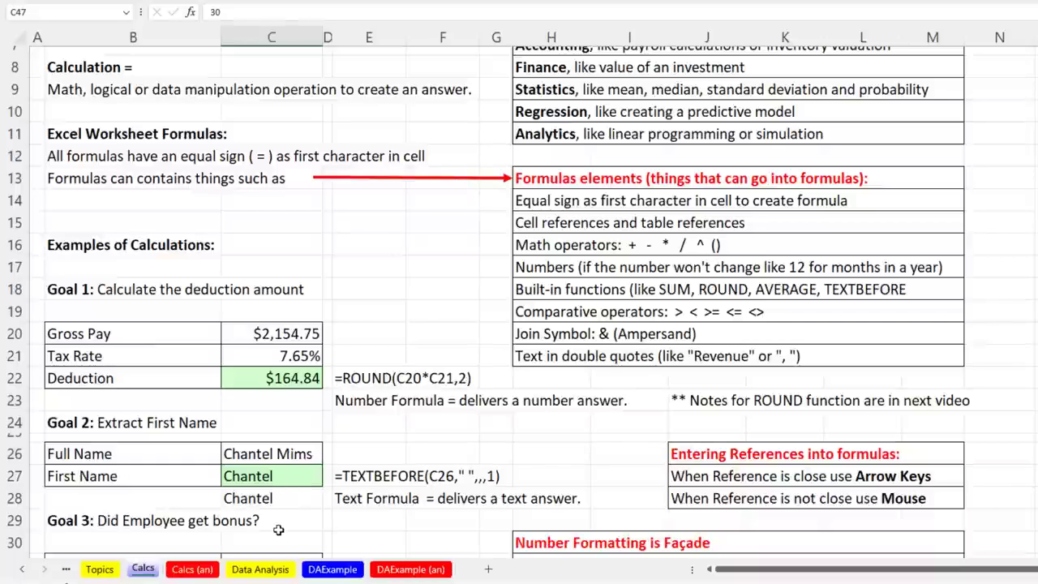
pyautogui.click(280, 572)
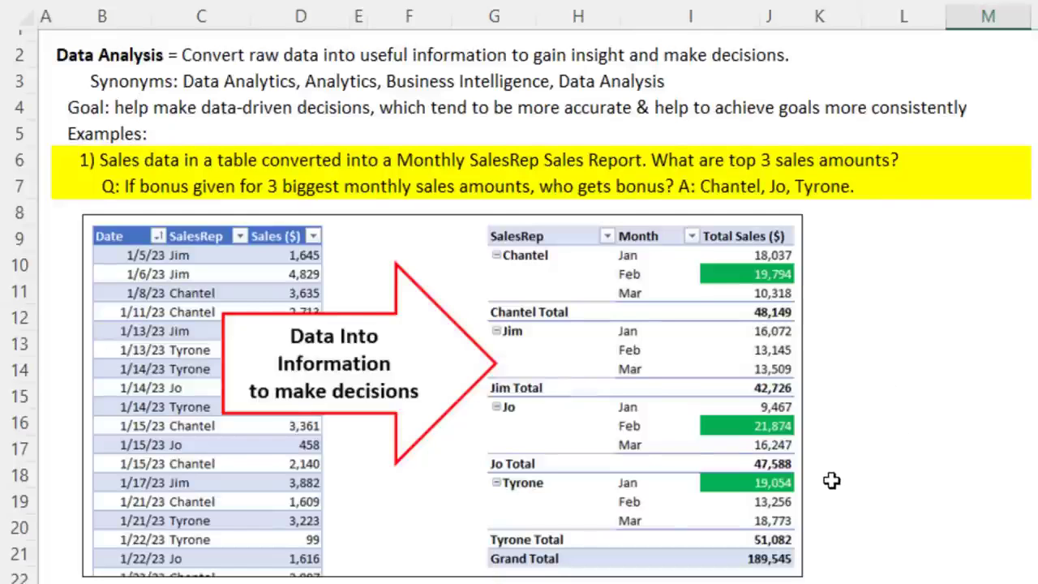
# Step: Review the Data Analysis sheet's report and chart examples, and inspect the field names and record of the small raw data table
pyautogui.scroll(-6, 831, 481)
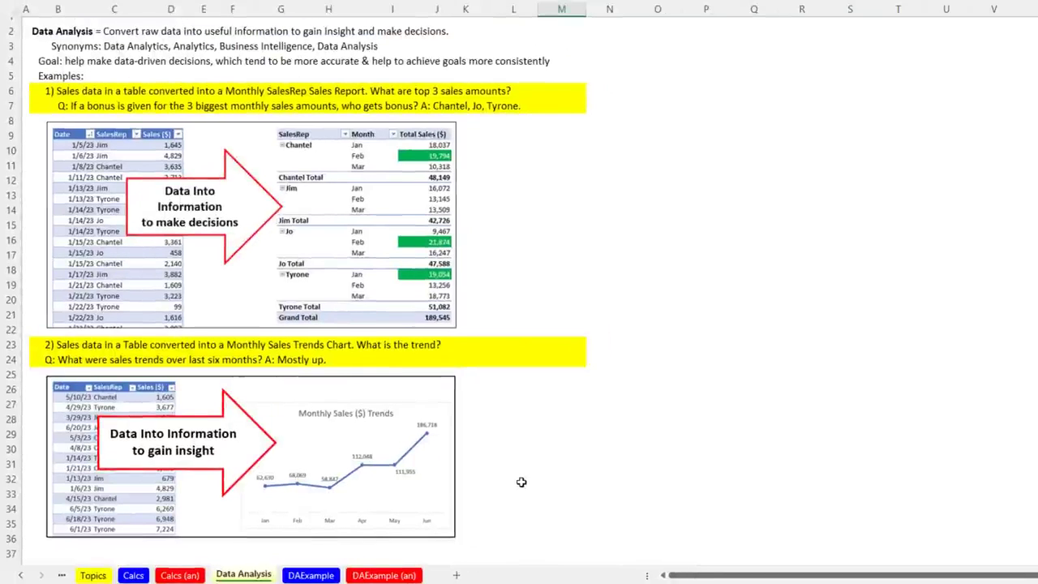
pyautogui.scroll(-8, 521, 481)
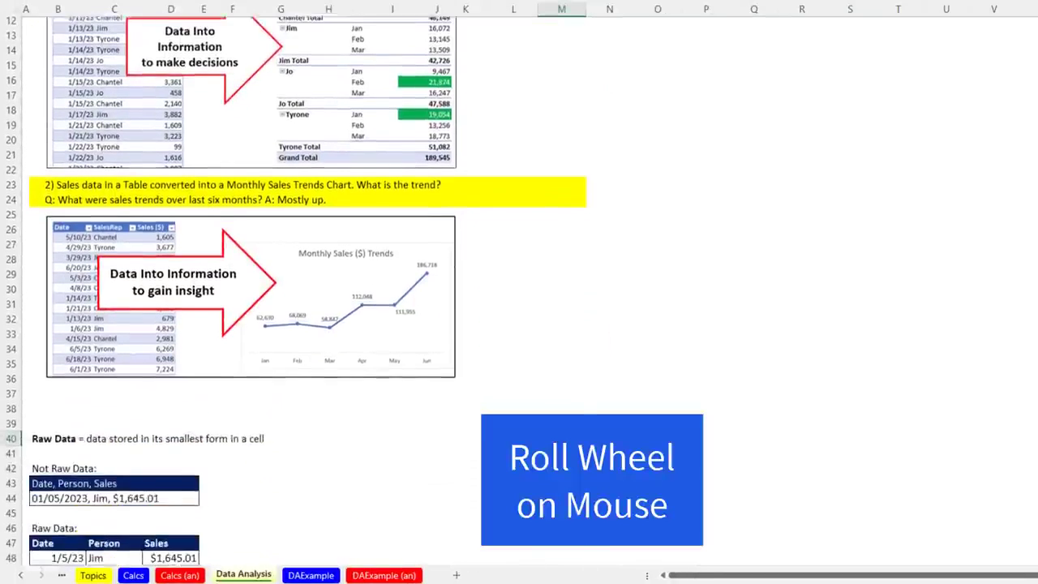
pyautogui.scroll(-4, 54, 59)
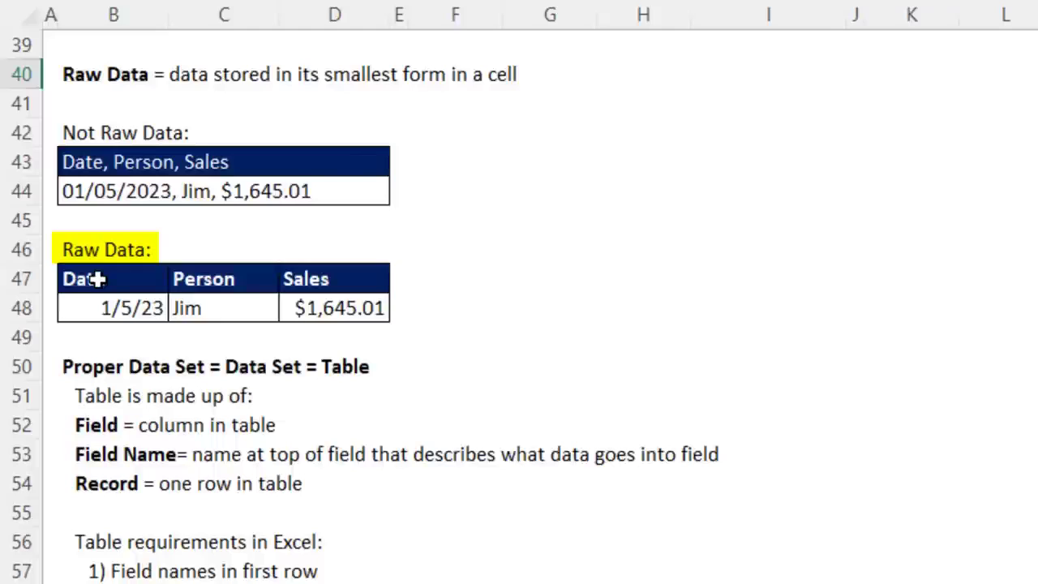
pyautogui.click(96, 279)
pyautogui.click(230, 280)
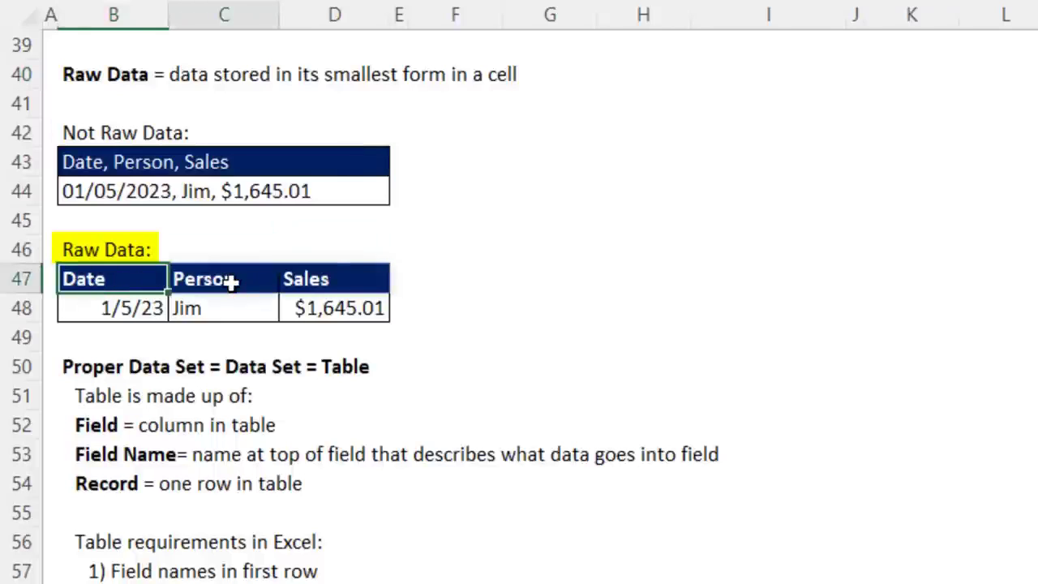
pyautogui.click(325, 279)
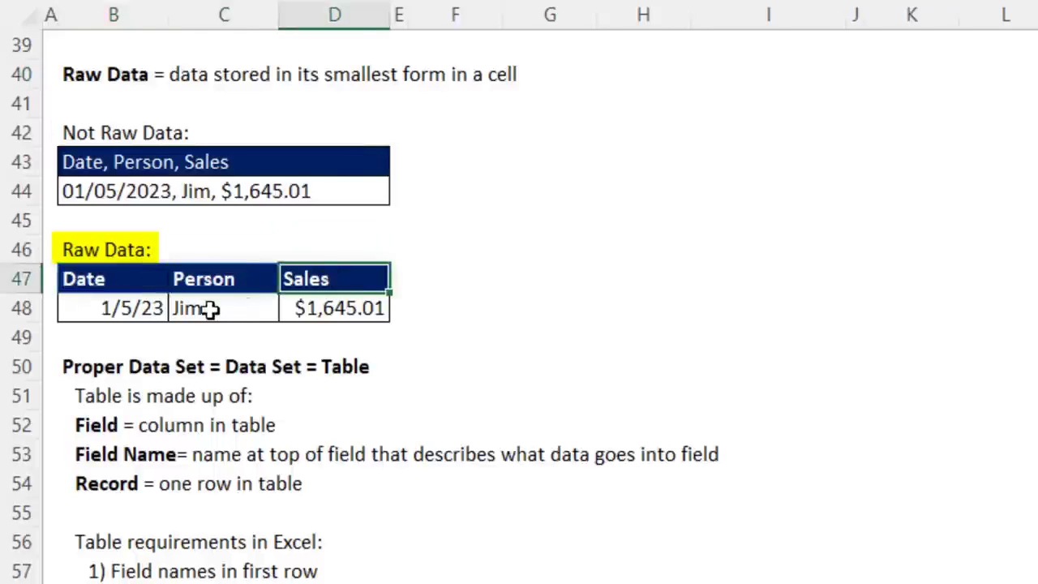
pyautogui.click(122, 313)
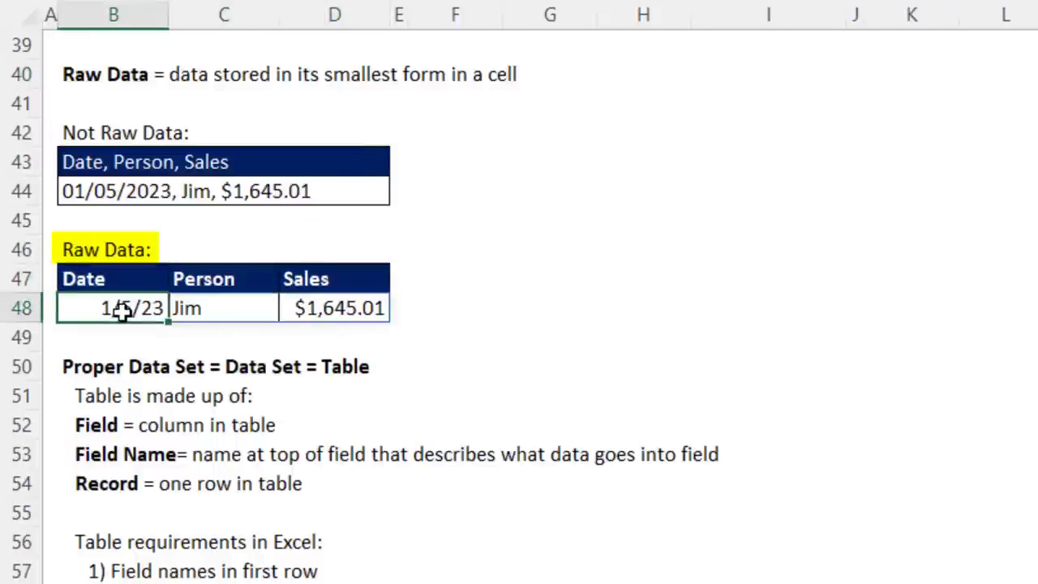
pyautogui.click(214, 309)
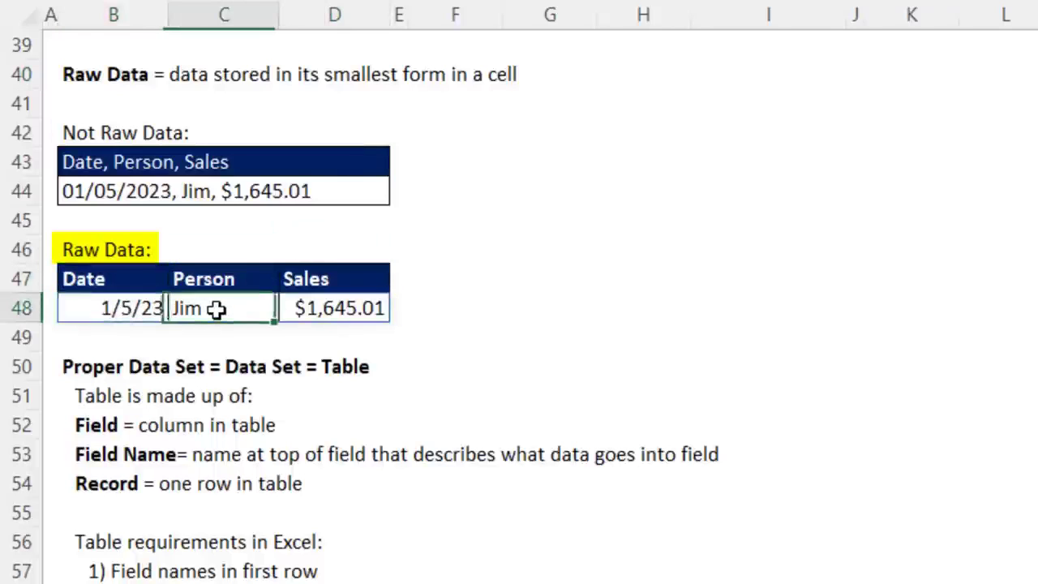
pyautogui.click(316, 309)
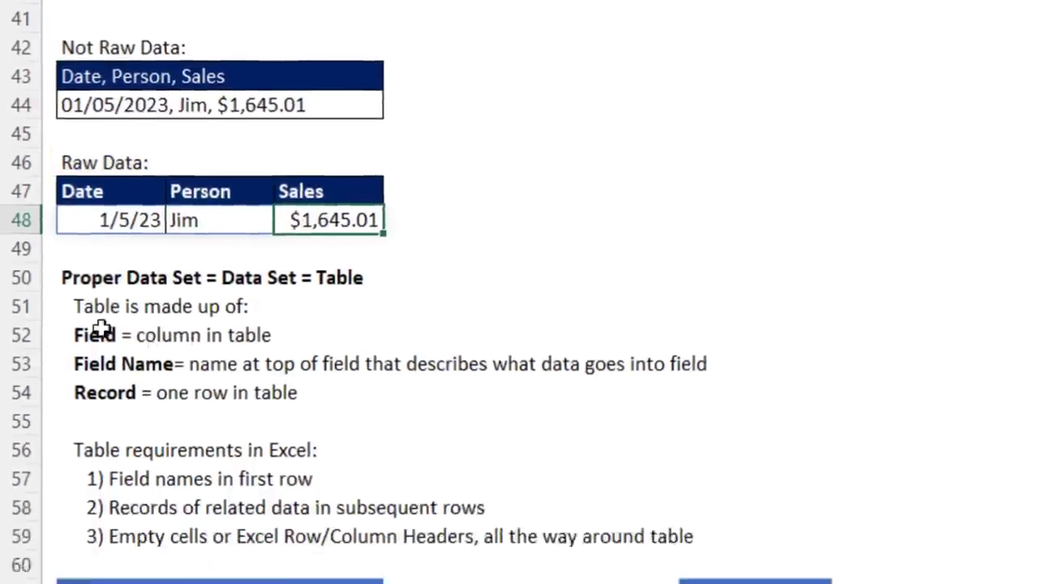
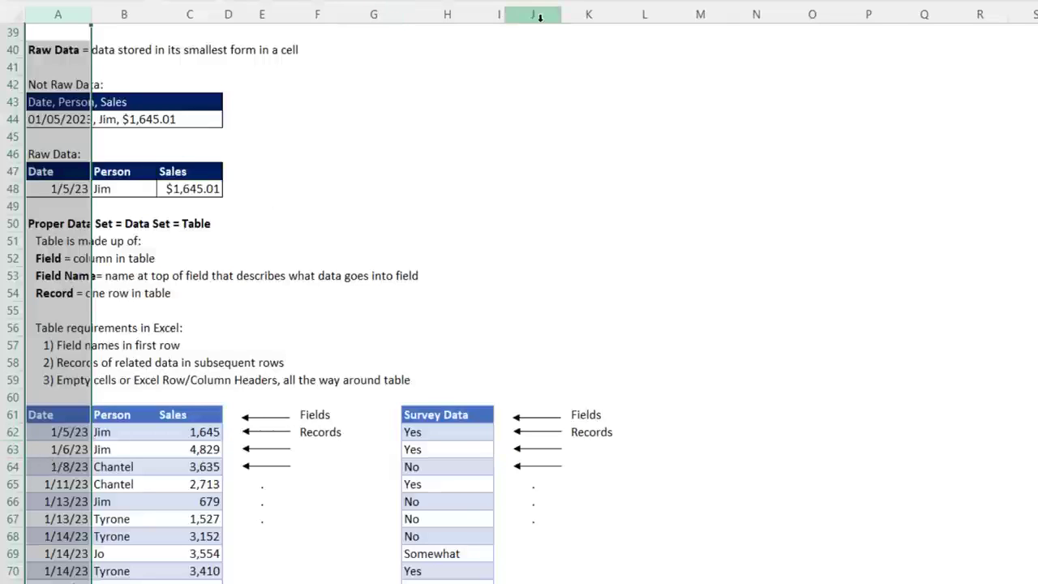
# Step: Undo the deletion of the blank column, and inspect the Survey Data table's field name and first three records
pyautogui.hotkey('ctrl', 'z')
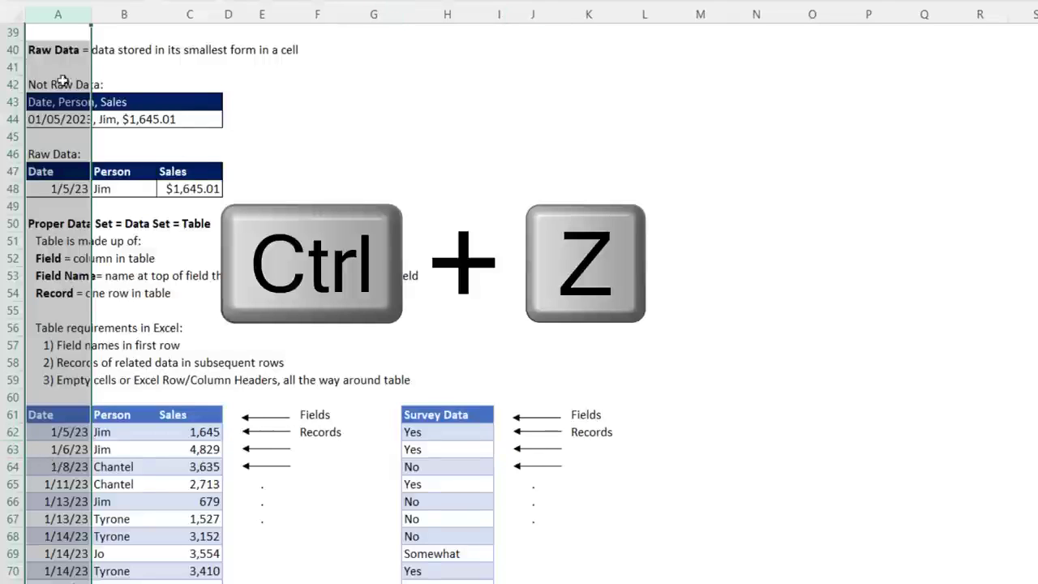
pyautogui.click(438, 414)
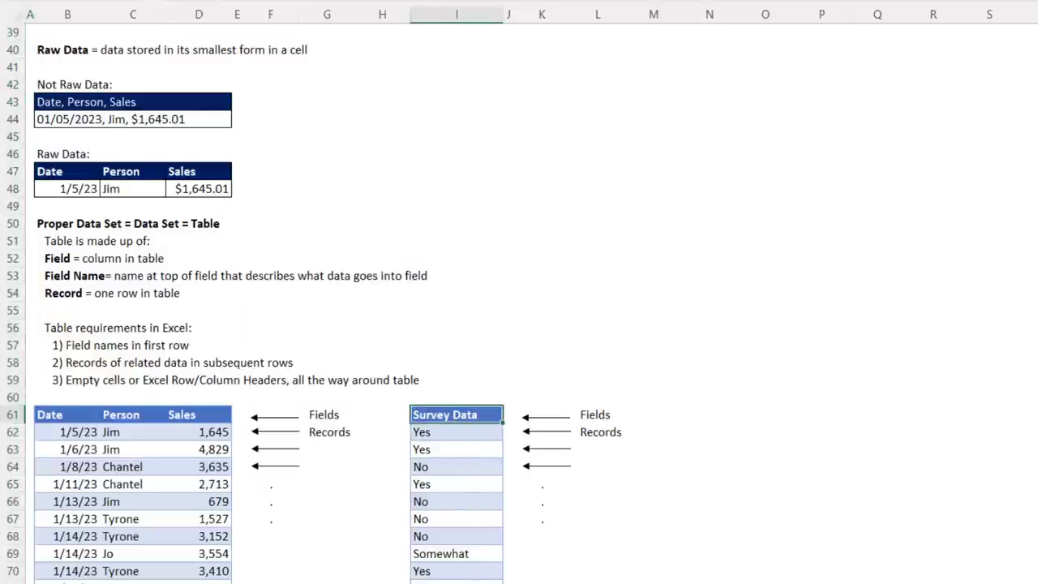
pyautogui.click(446, 433)
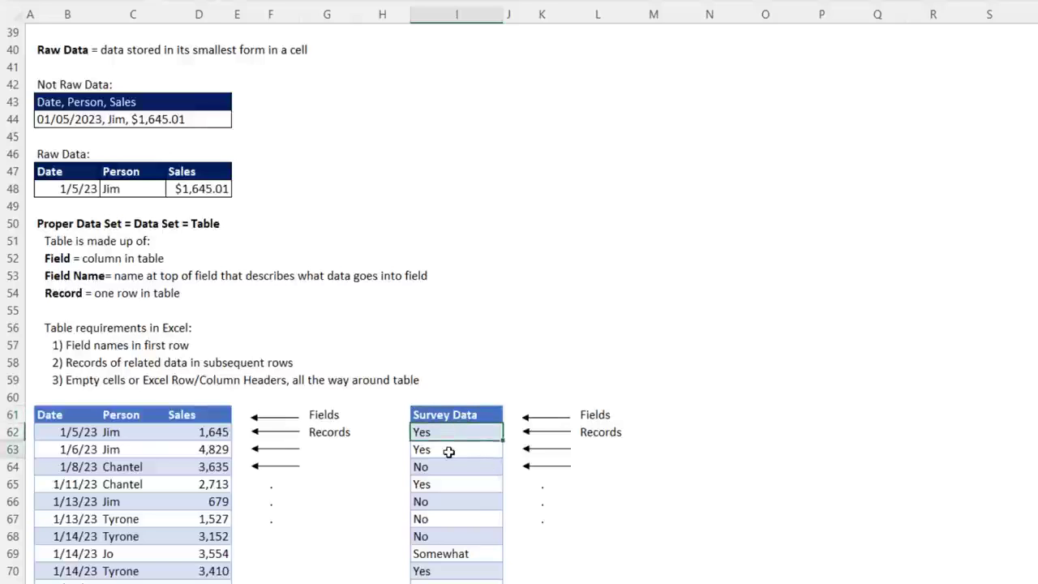
pyautogui.click(447, 451)
pyautogui.click(446, 466)
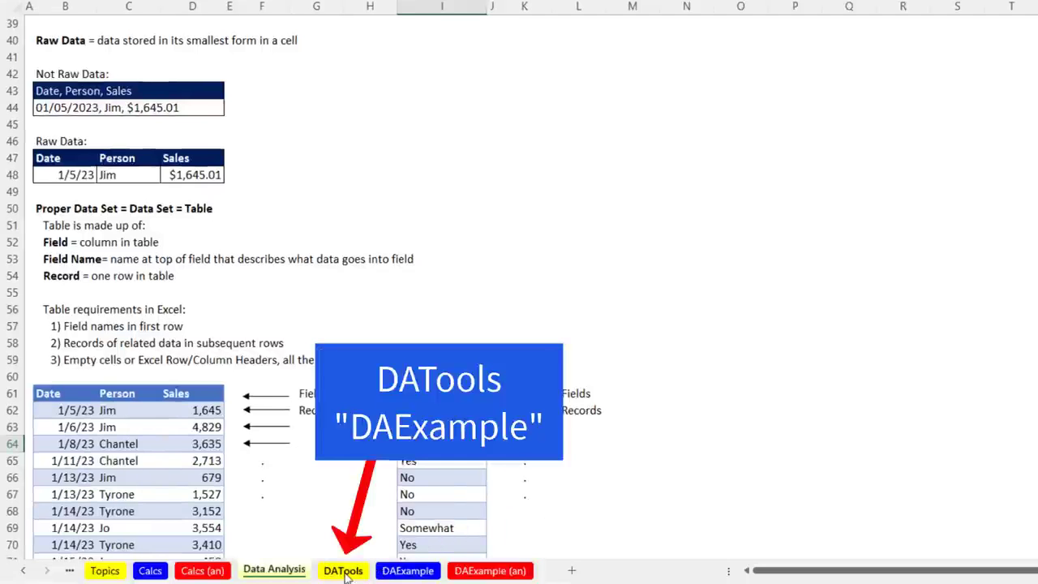
# Step: Review the tool descriptions on the DATools sheet and the finished report and chart on the DAExample (an) sheet
pyautogui.click(343, 571)
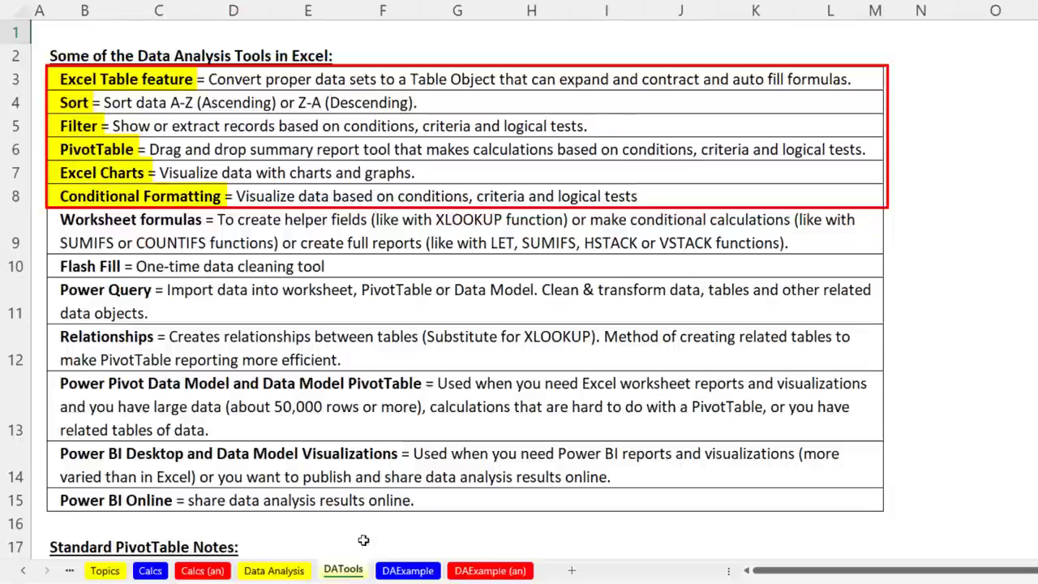
pyautogui.scroll(-2, 361, 540)
pyautogui.scroll(2, 223, 501)
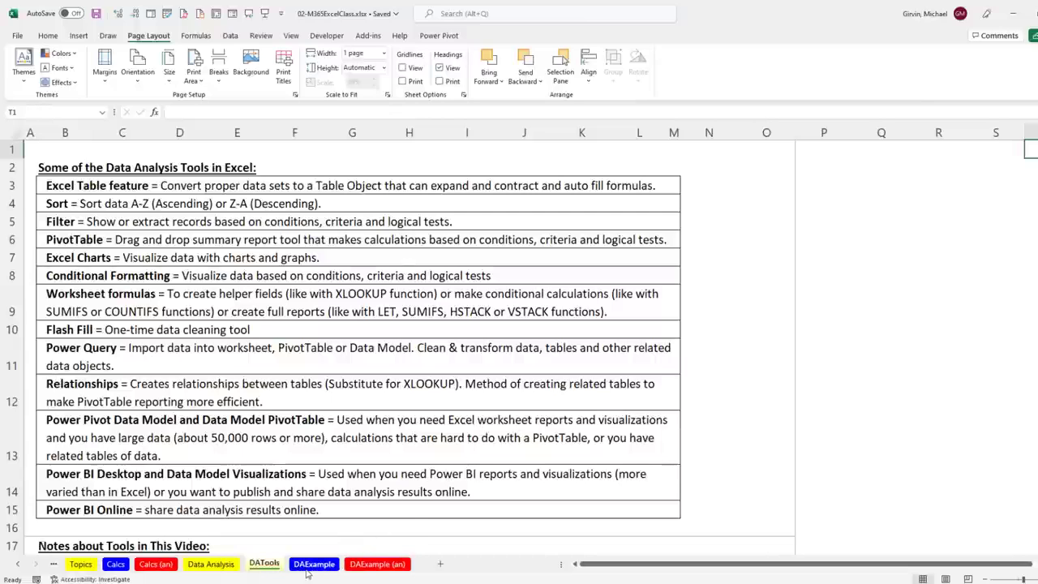
pyautogui.click(370, 567)
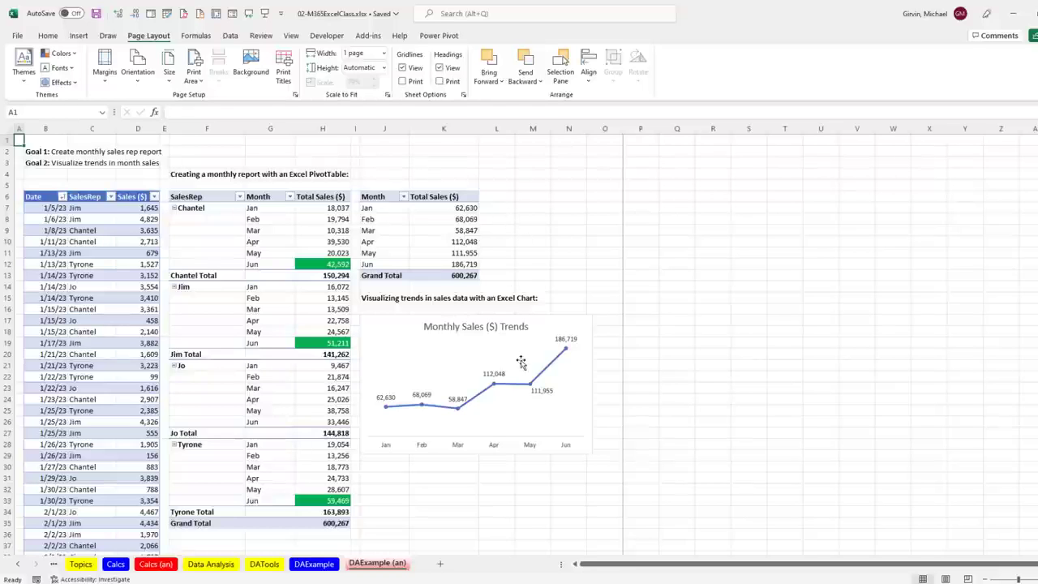
# Step: Open the DAExample sheet and look through its sales records down to the separate April block
pyautogui.click(315, 565)
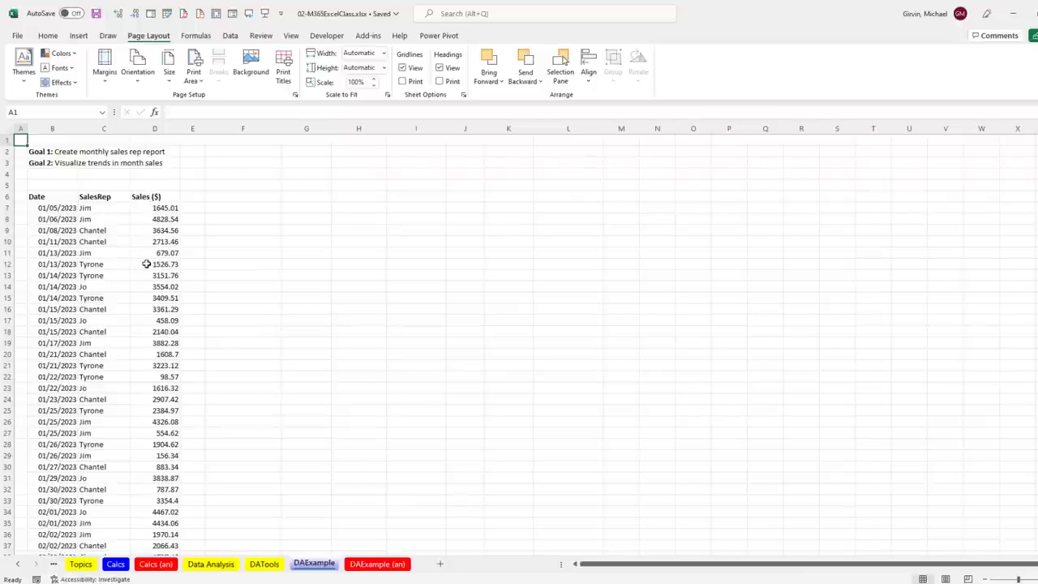
pyautogui.scroll(-7, 251, 235)
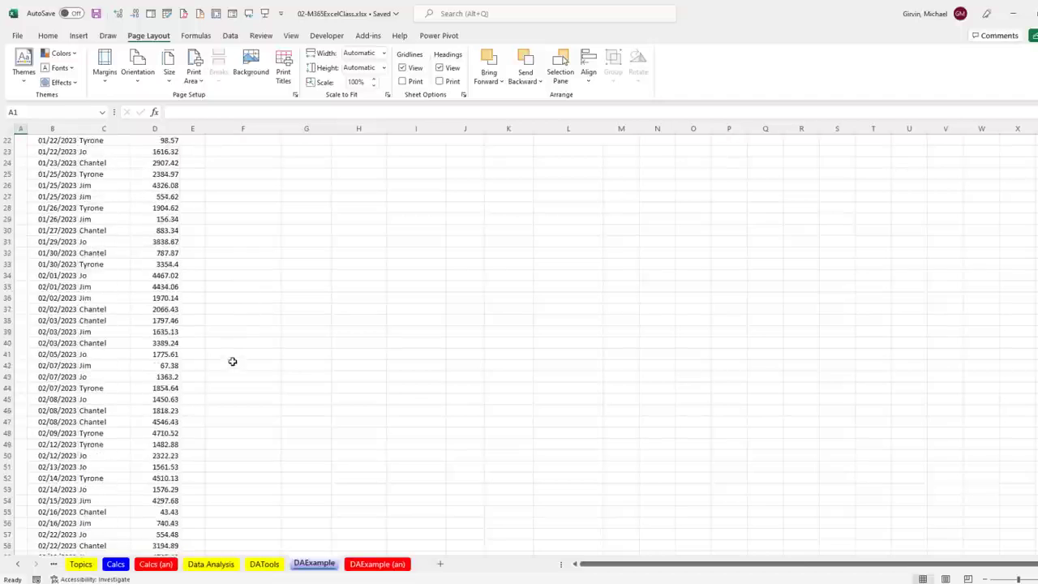
pyautogui.scroll(-11, 219, 389)
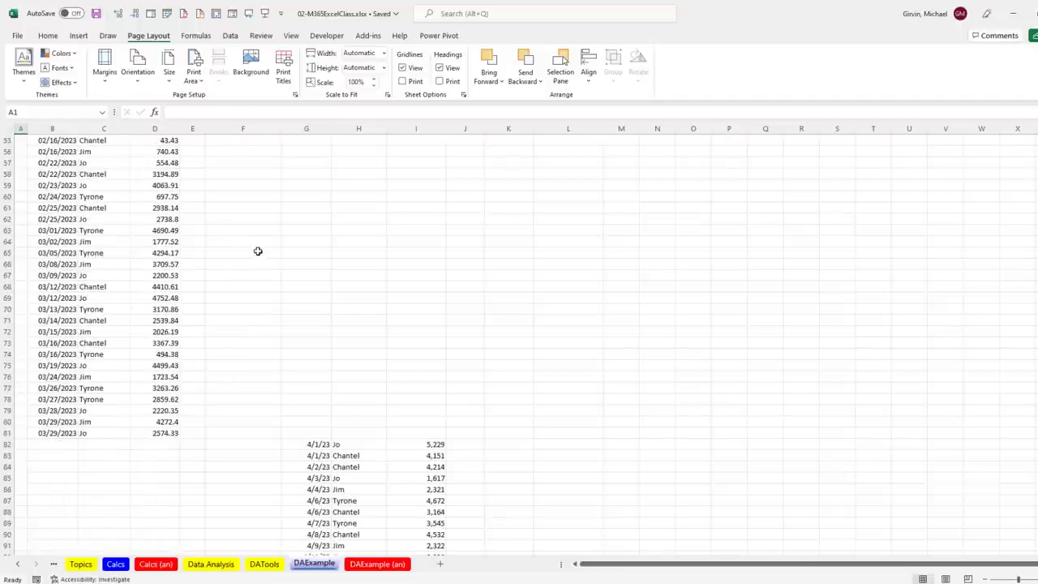
pyautogui.scroll(2, 298, 306)
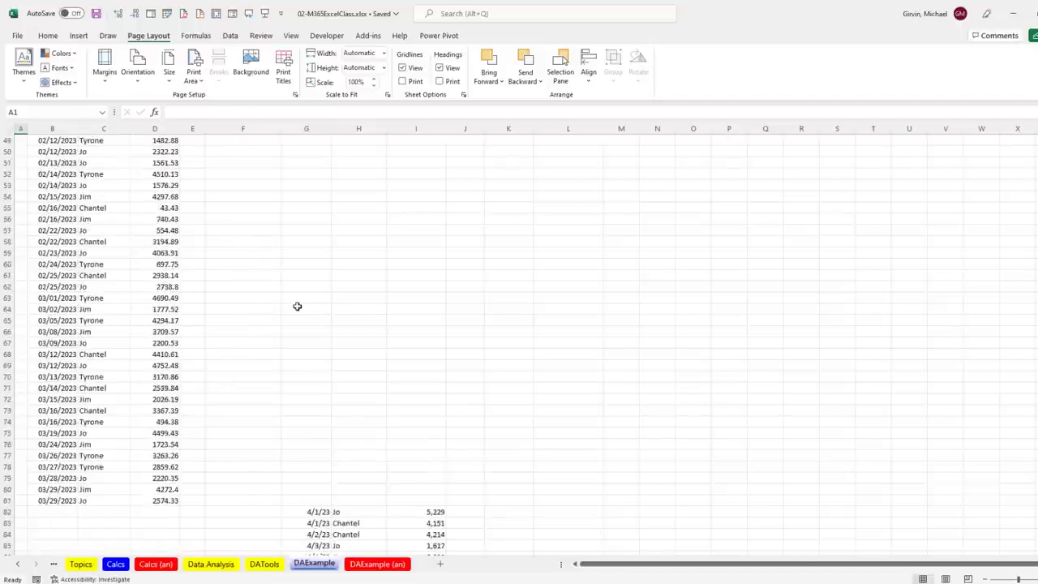
pyautogui.scroll(16, 298, 306)
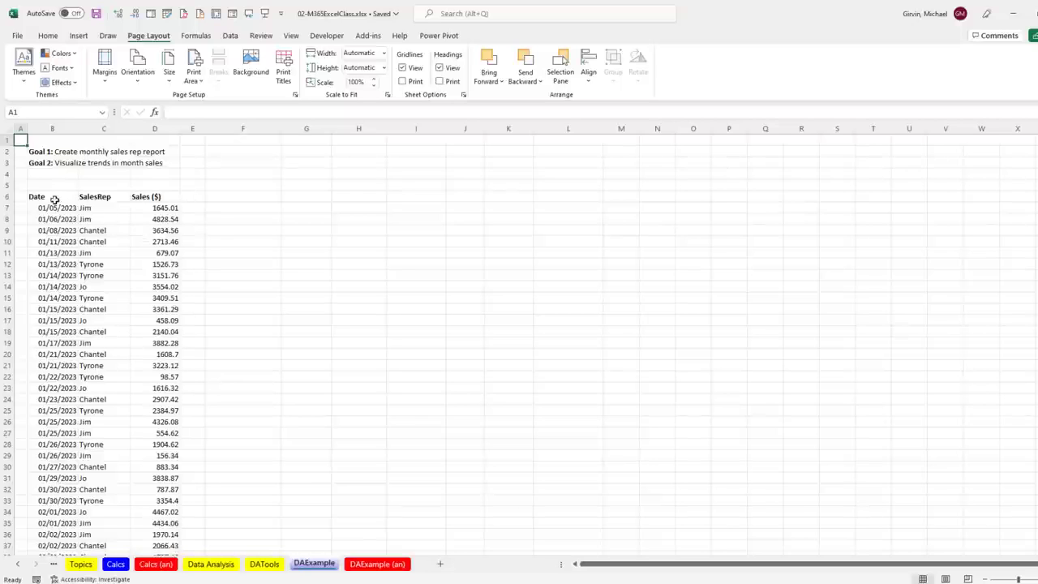
# Step: Inspect the sales data's field names in B6:D6, a sample record and the first dates in the Date field
pyautogui.moveTo(53, 197); pyautogui.dragTo(163, 197)
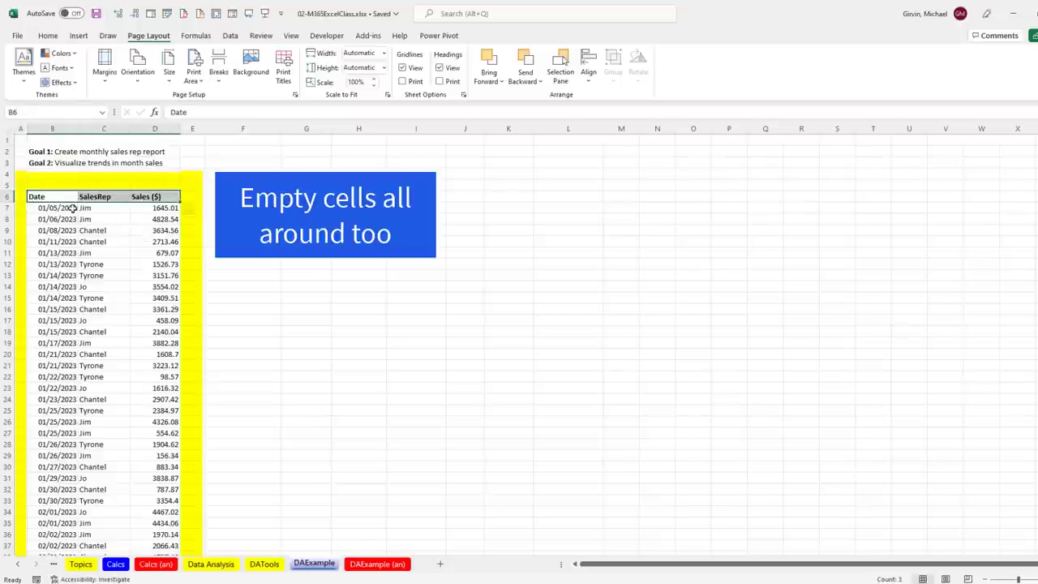
pyautogui.click(104, 233)
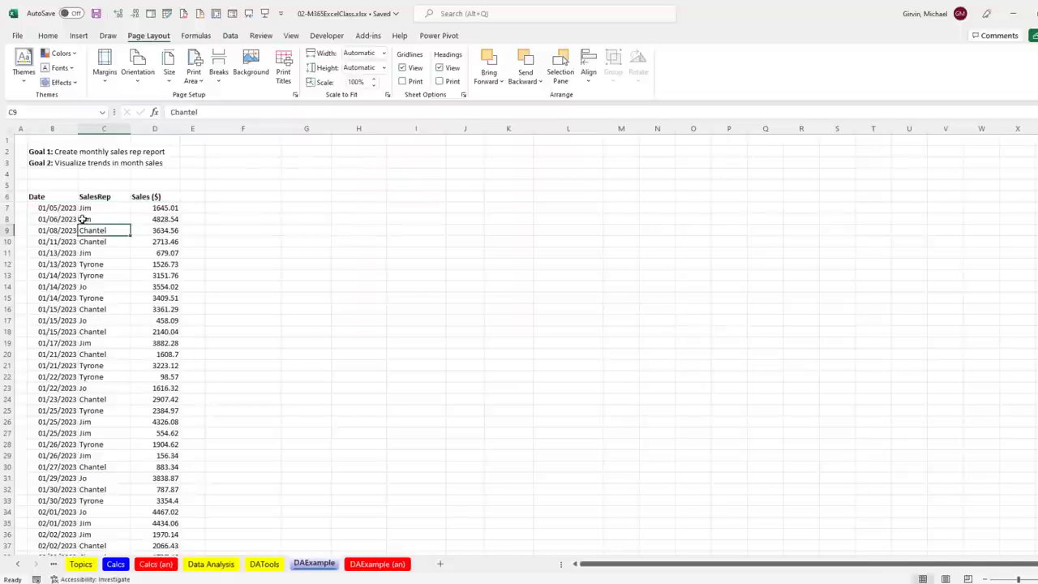
pyautogui.moveTo(65, 199); pyautogui.dragTo(68, 238)
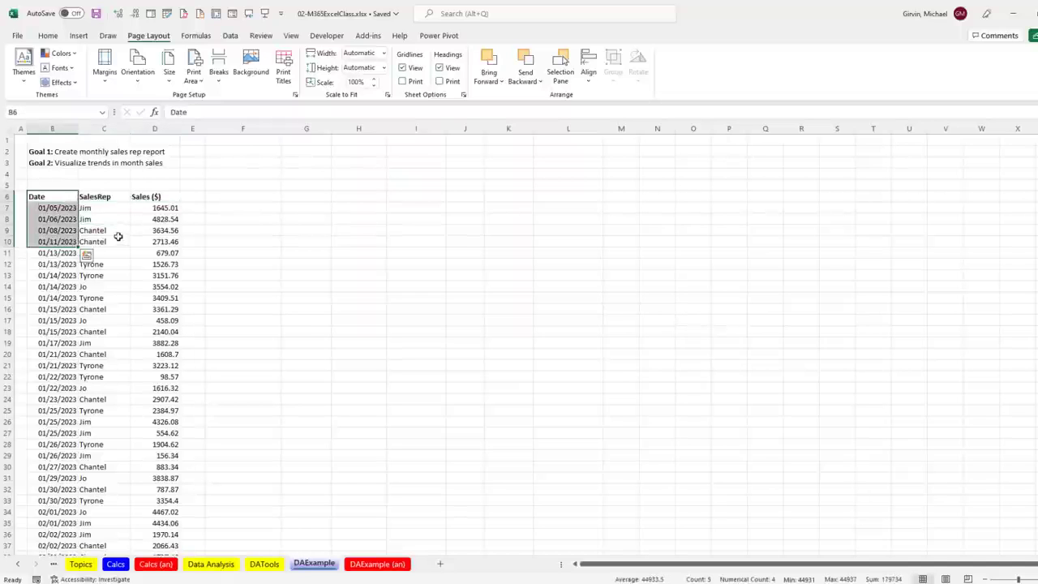
# Step: Convert the sales data in B6:D81 into an Excel table with headers
pyautogui.click(115, 230)
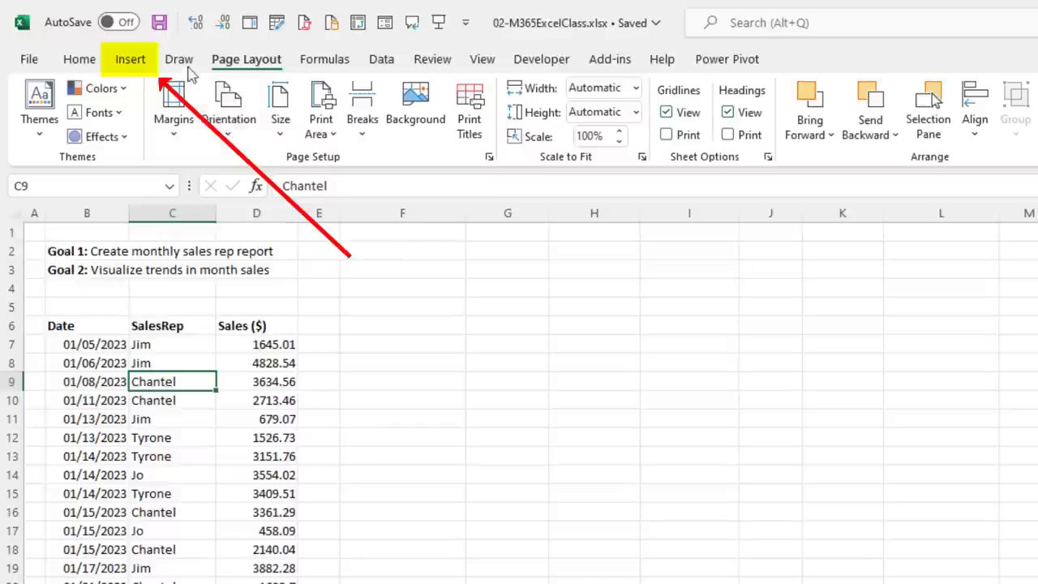
pyautogui.click(78, 36)
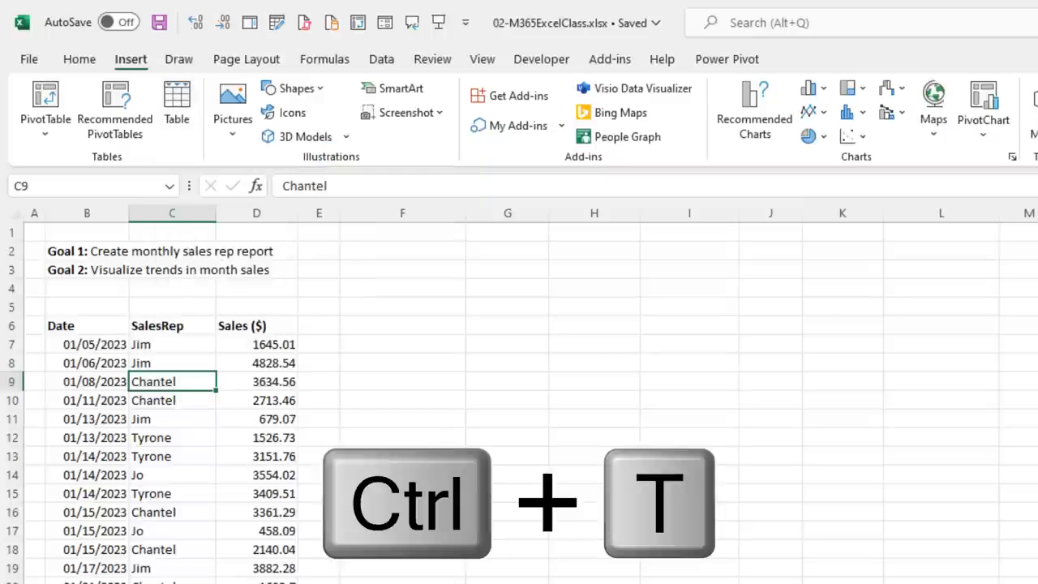
pyautogui.hotkey('ctrl', 't')
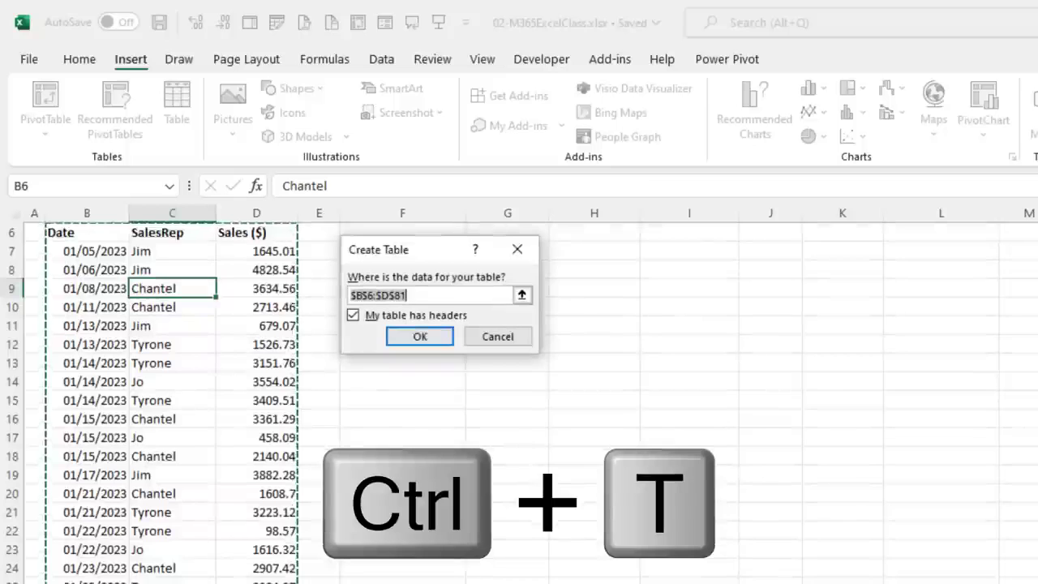
pyautogui.scroll(1, 438, 498)
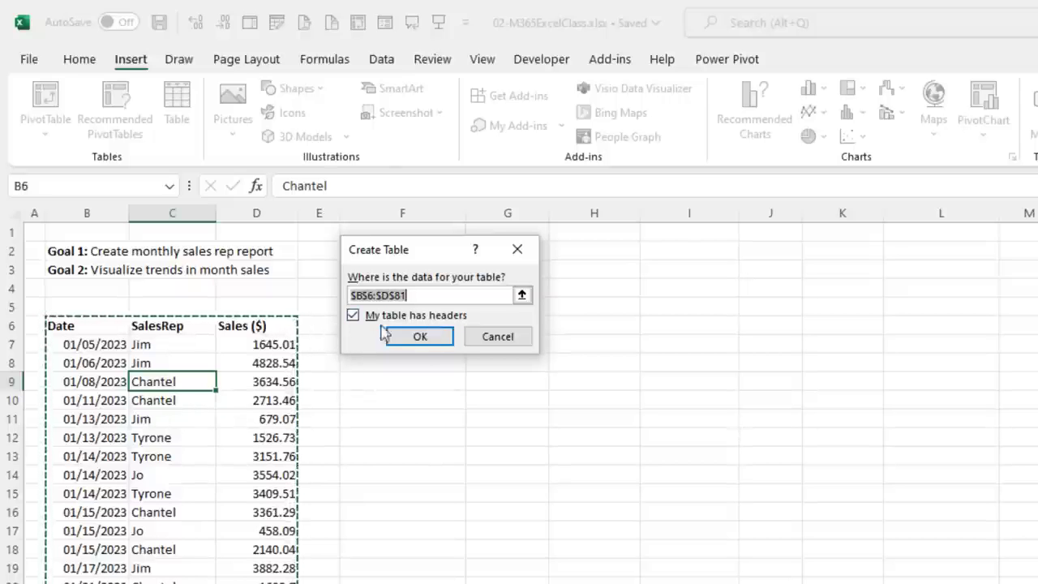
pyautogui.click(420, 337)
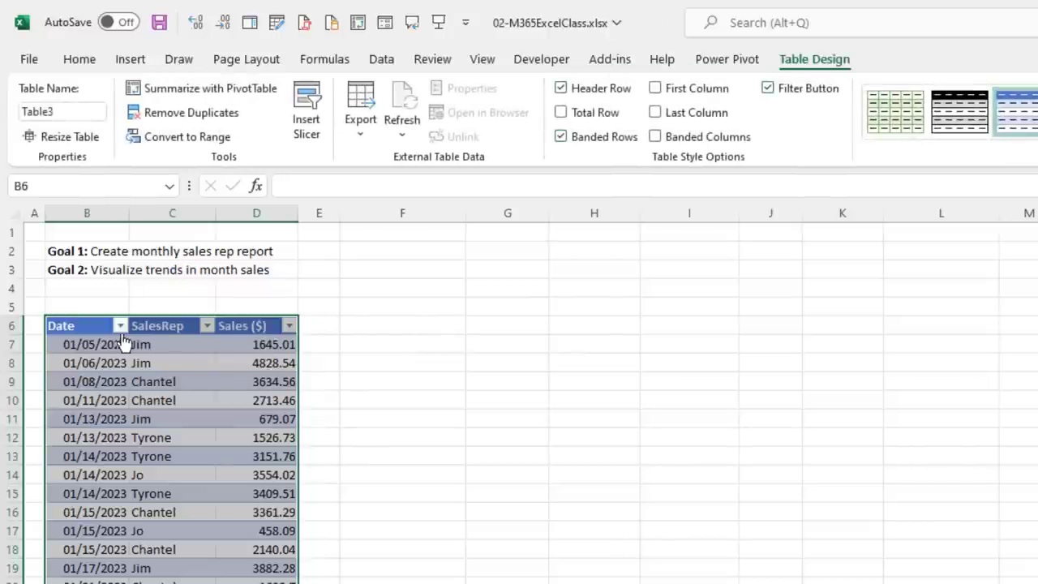
# Step: Check the SalesRep field's sort and filter options, and name the new sales table fSales
pyautogui.click(207, 326)
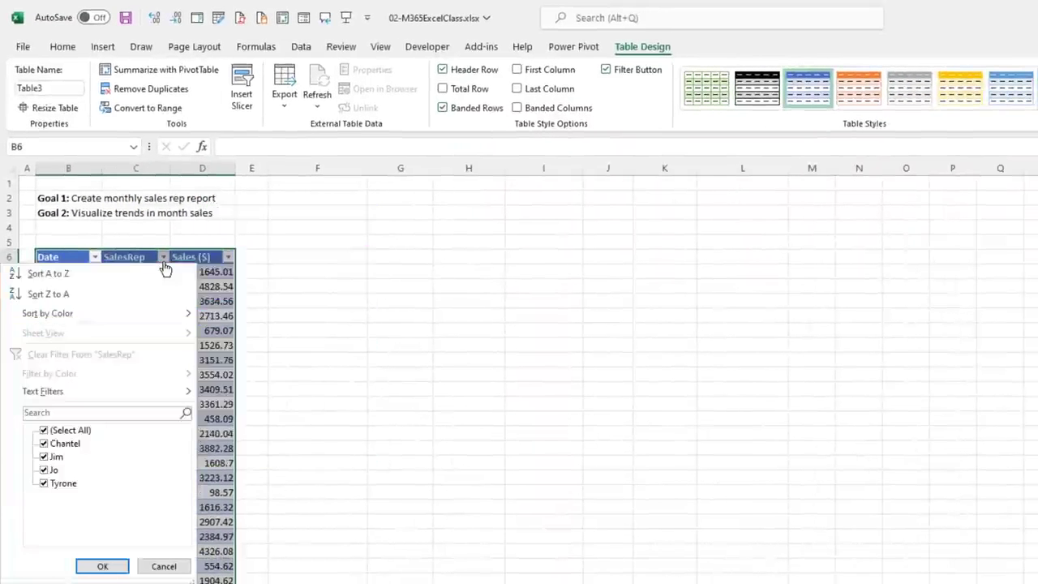
pyautogui.click(165, 266)
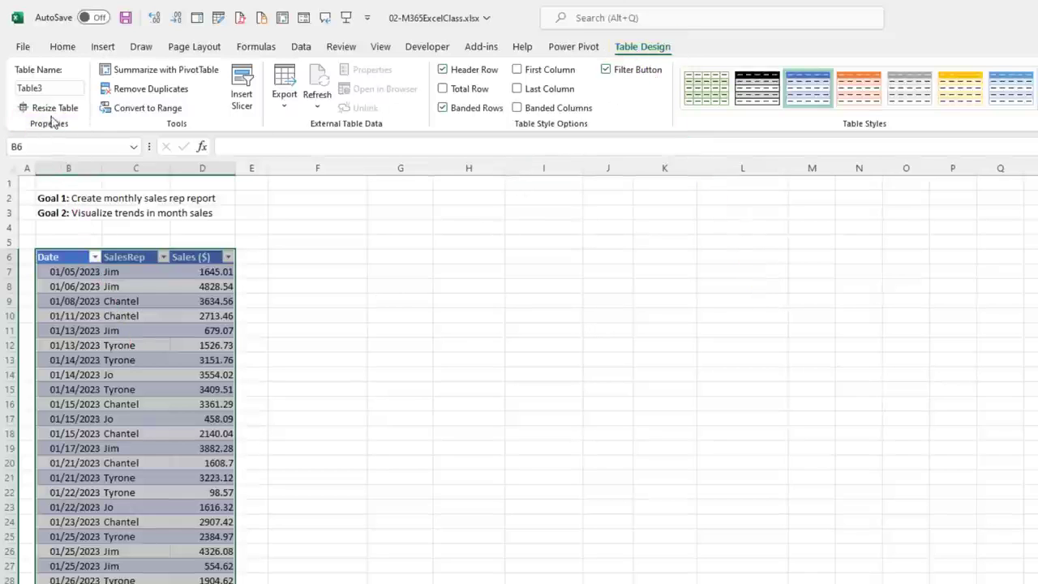
pyautogui.click(60, 88)
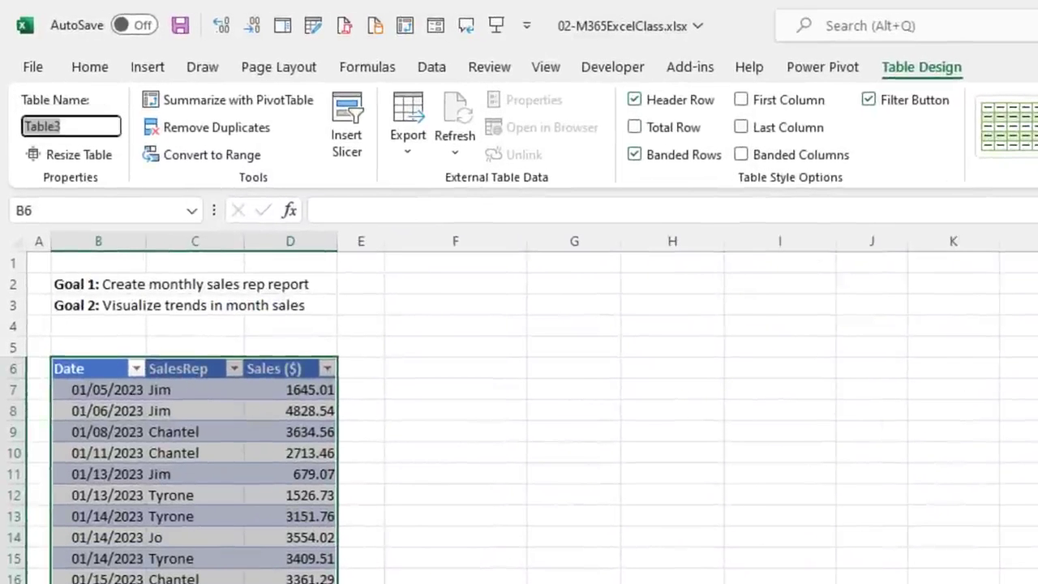
pyautogui.write('fSales')
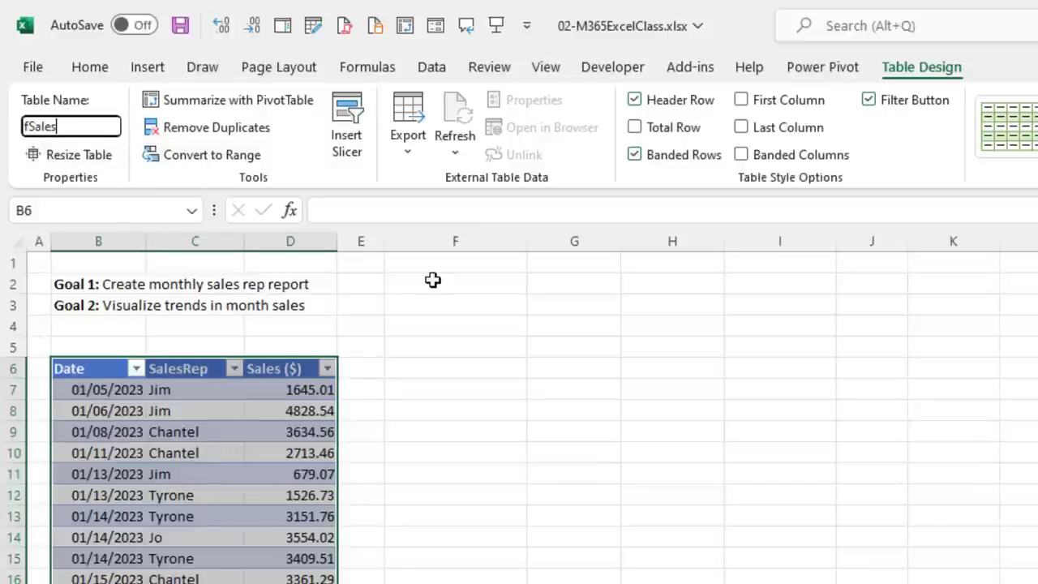
pyautogui.press('Tab')
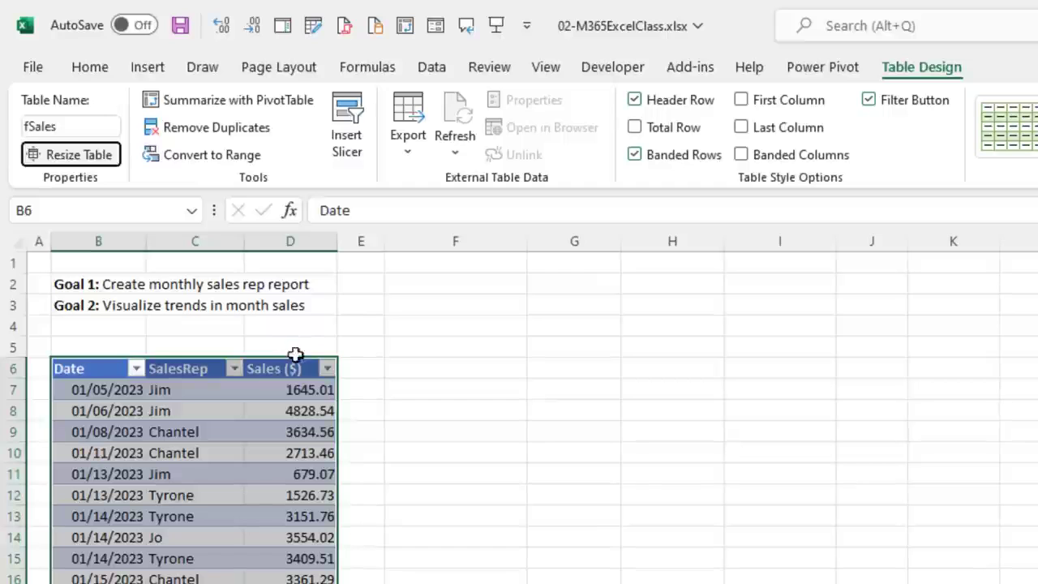
pyautogui.click(431, 365)
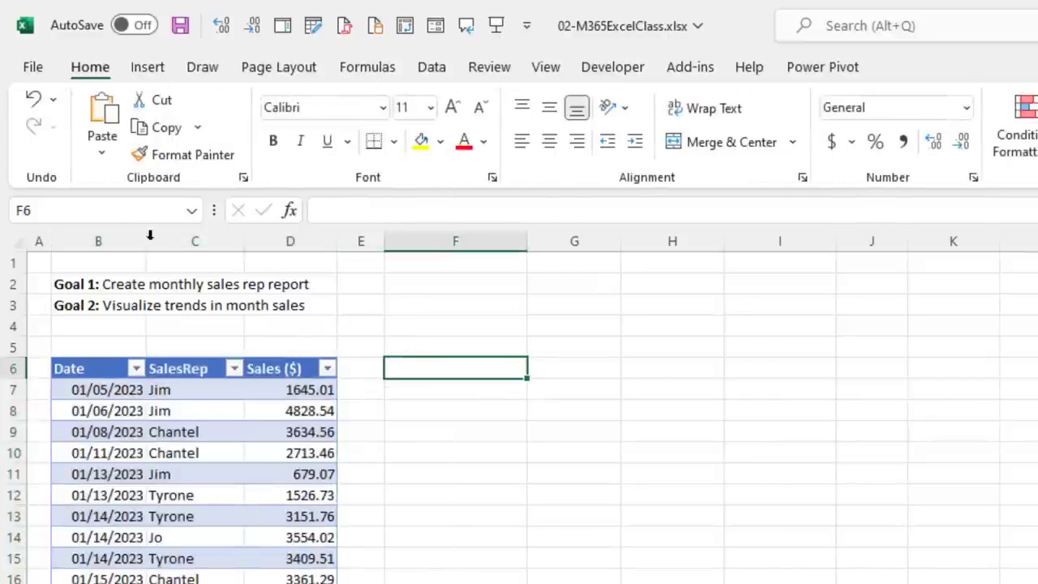
# Step: Select the fSales table by its defined name to check which records it covers
pyautogui.click(192, 211)
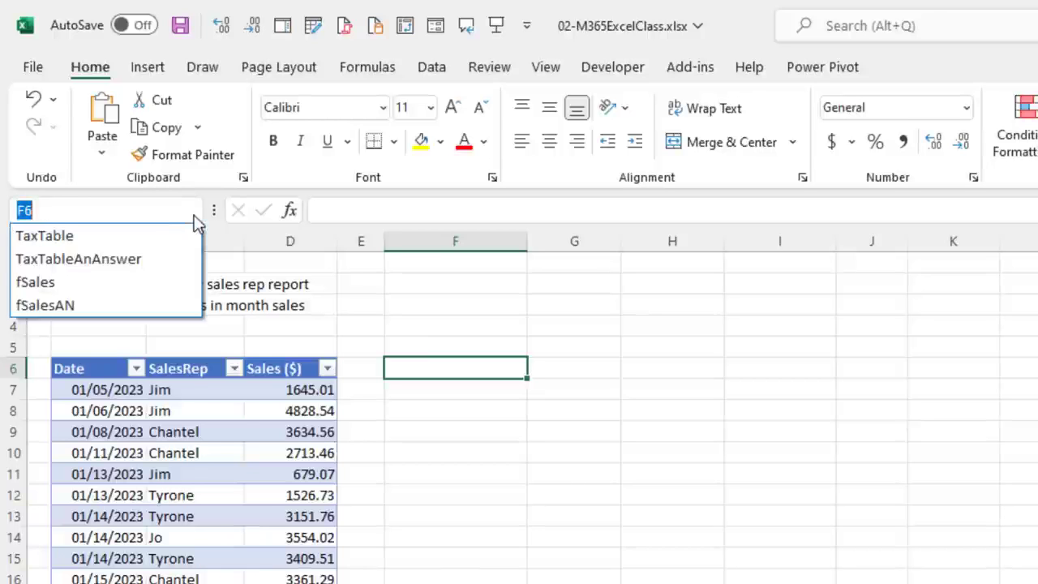
pyautogui.click(32, 284)
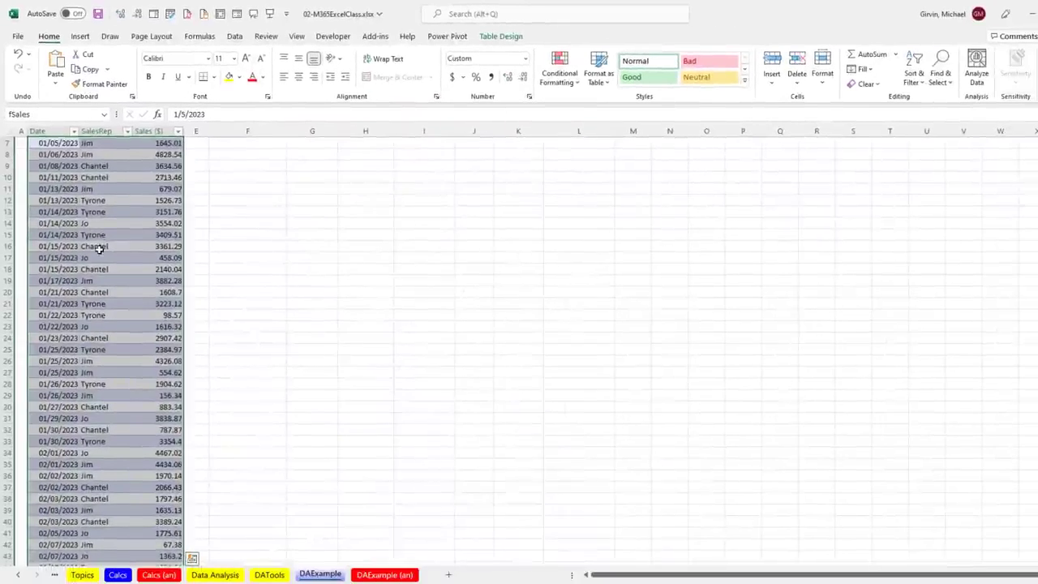
pyautogui.scroll(2, 106, 192)
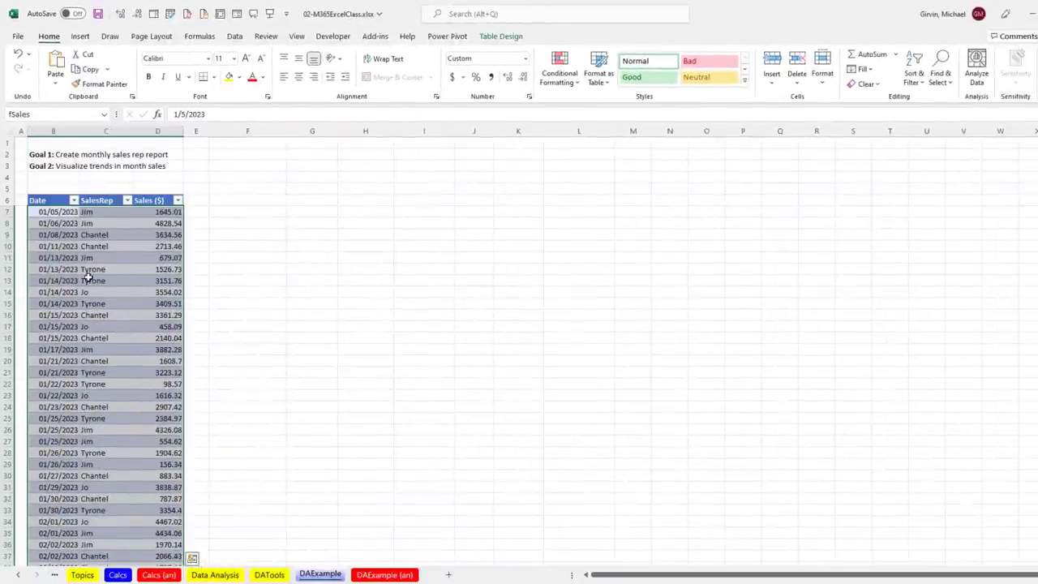
# Step: Examine how the finished report on DAExample (an) totals the first sales rep's February records, and return to cell C8 on DAExample
pyautogui.click(362, 575)
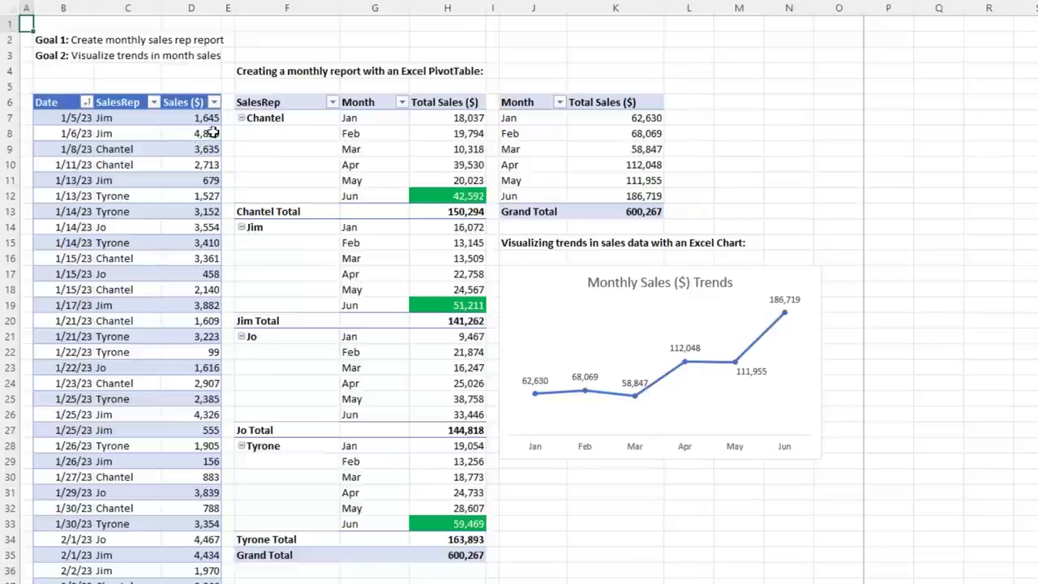
pyautogui.moveTo(424, 131)
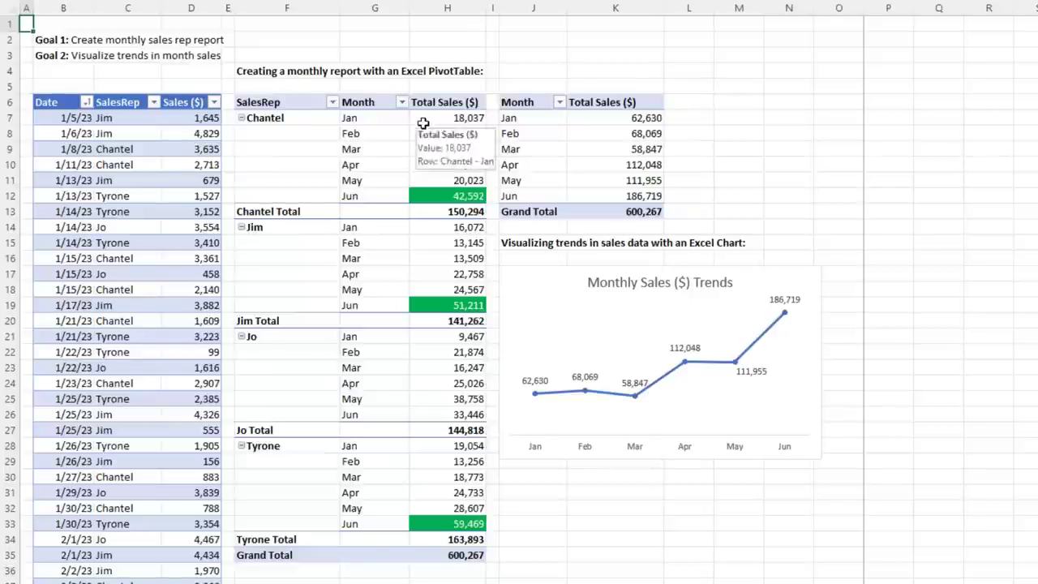
pyautogui.click(425, 133)
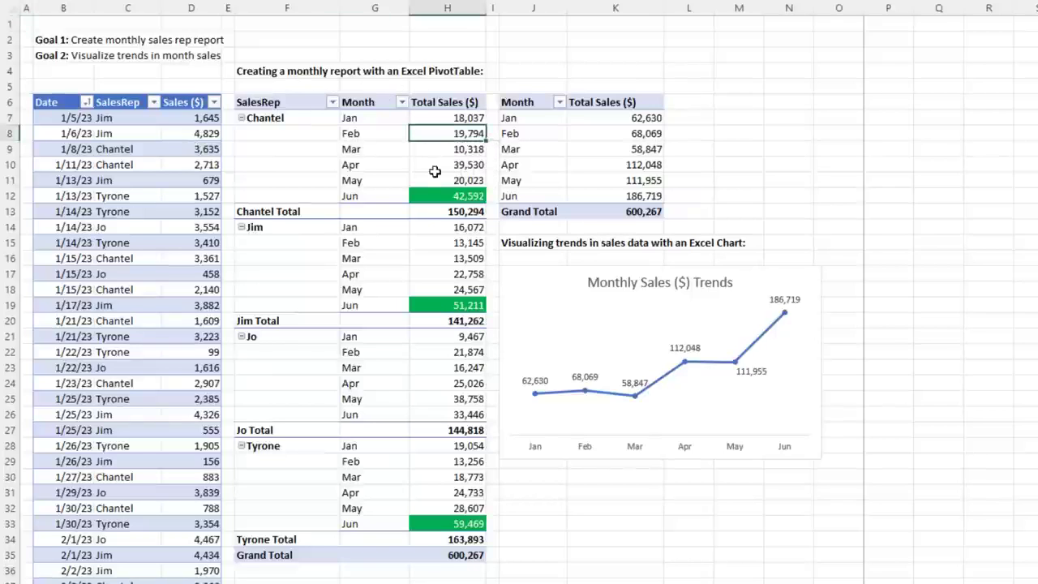
pyautogui.moveTo(438, 148)
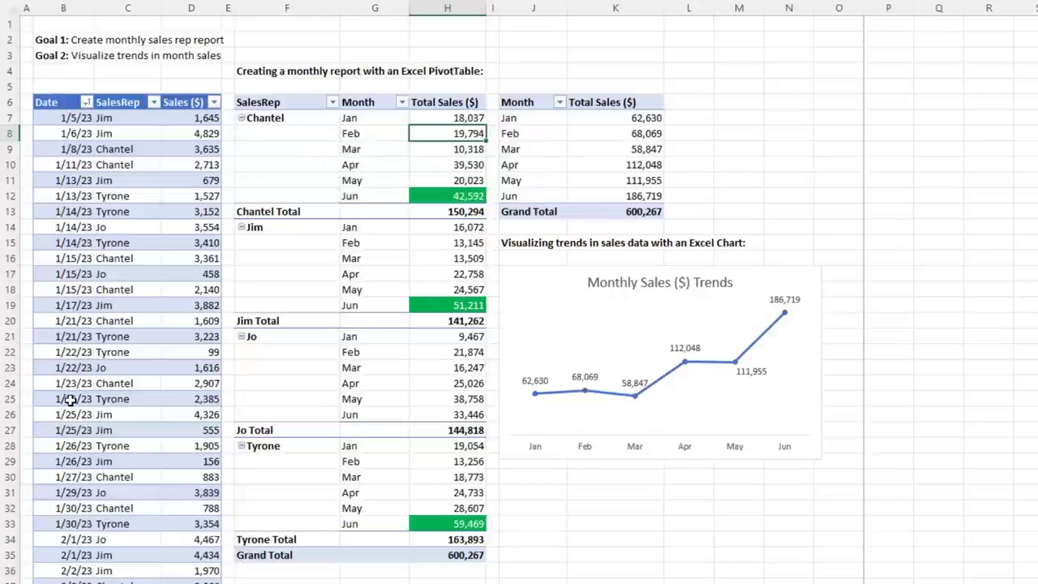
pyautogui.scroll(-5, 72, 400)
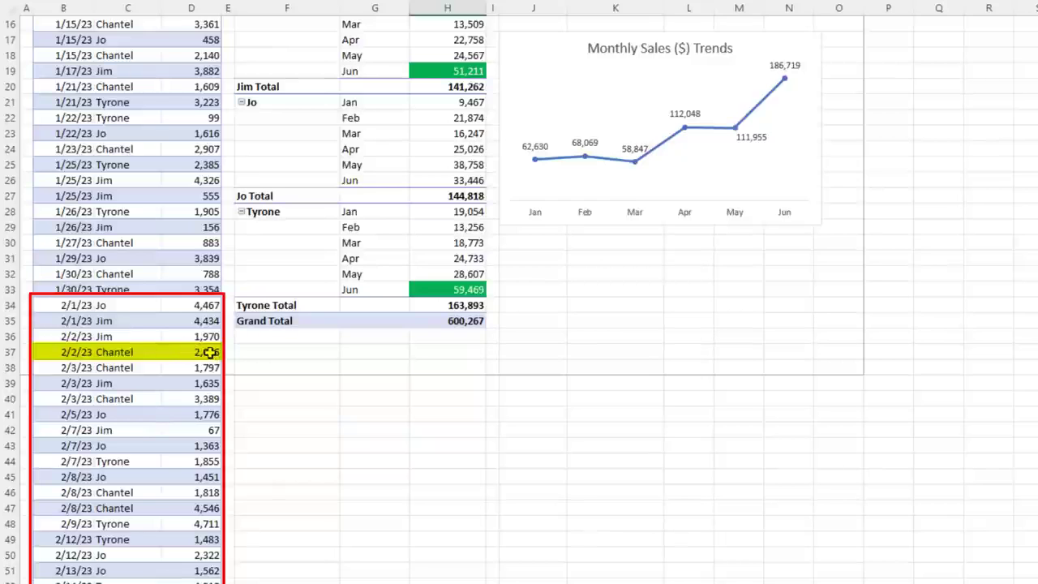
pyautogui.click(80, 372)
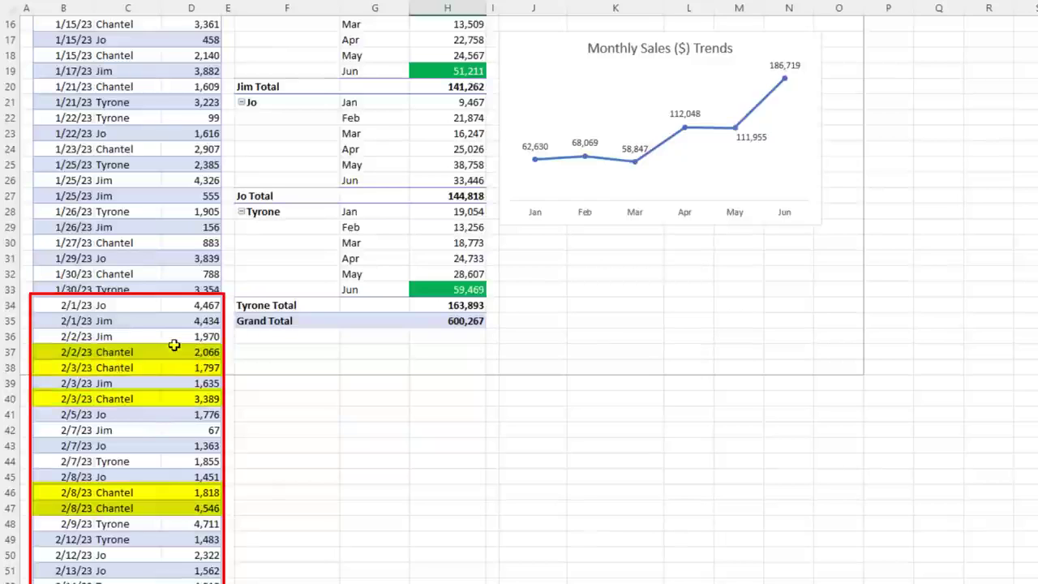
pyautogui.scroll(5, 164, 421)
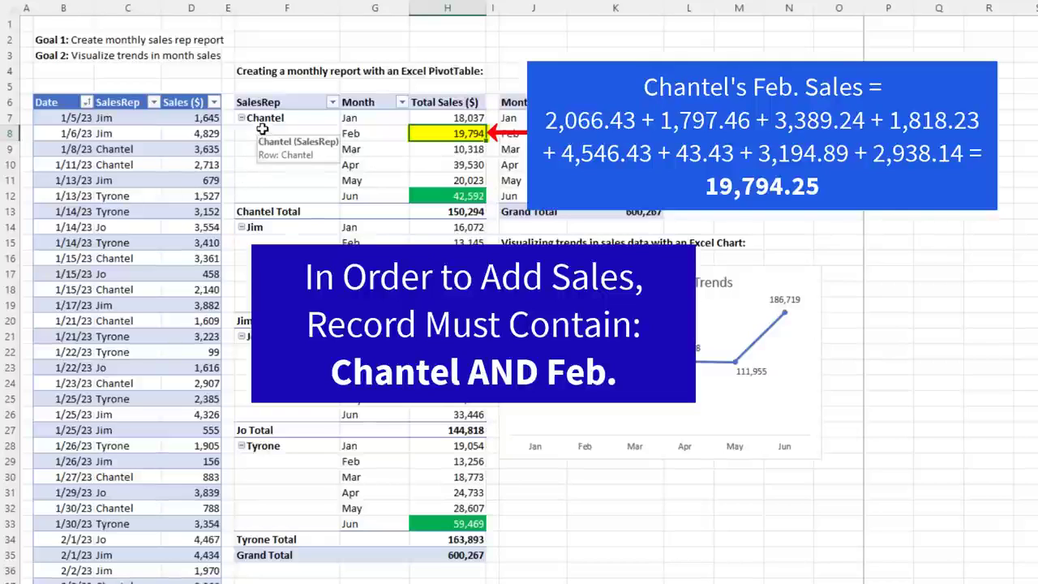
pyautogui.click(378, 136)
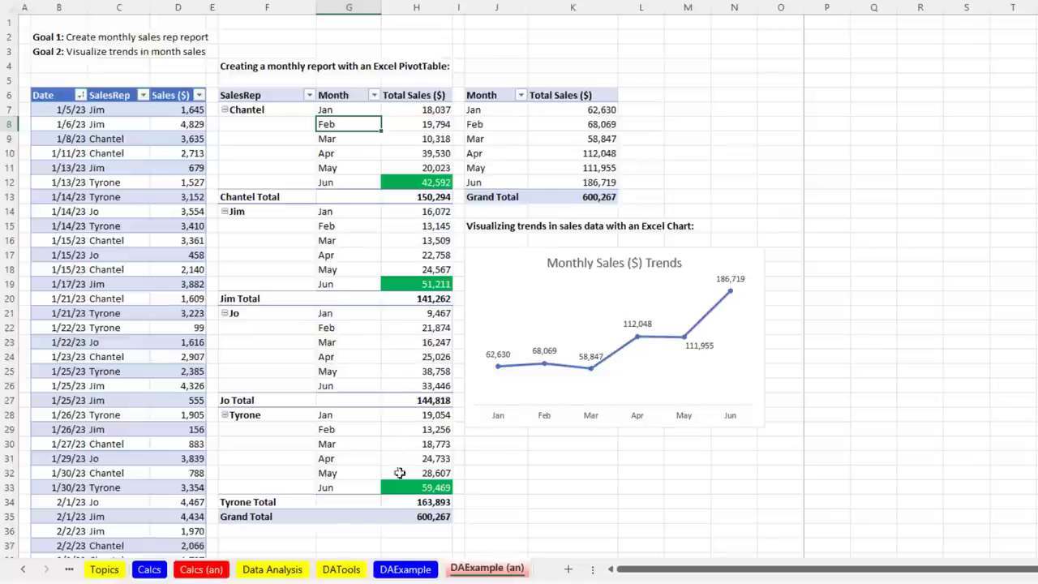
pyautogui.click(410, 570)
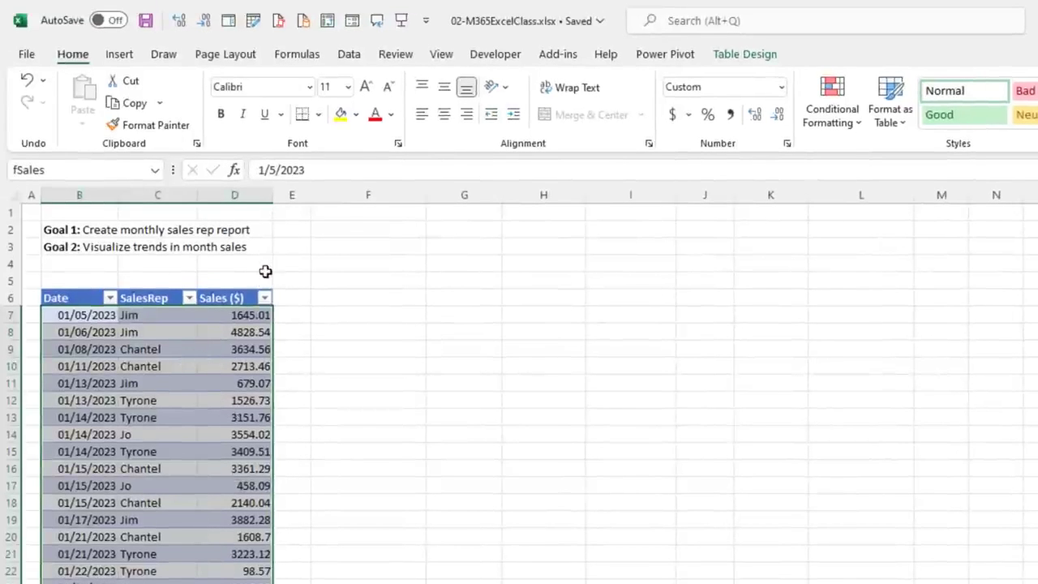
pyautogui.click(138, 333)
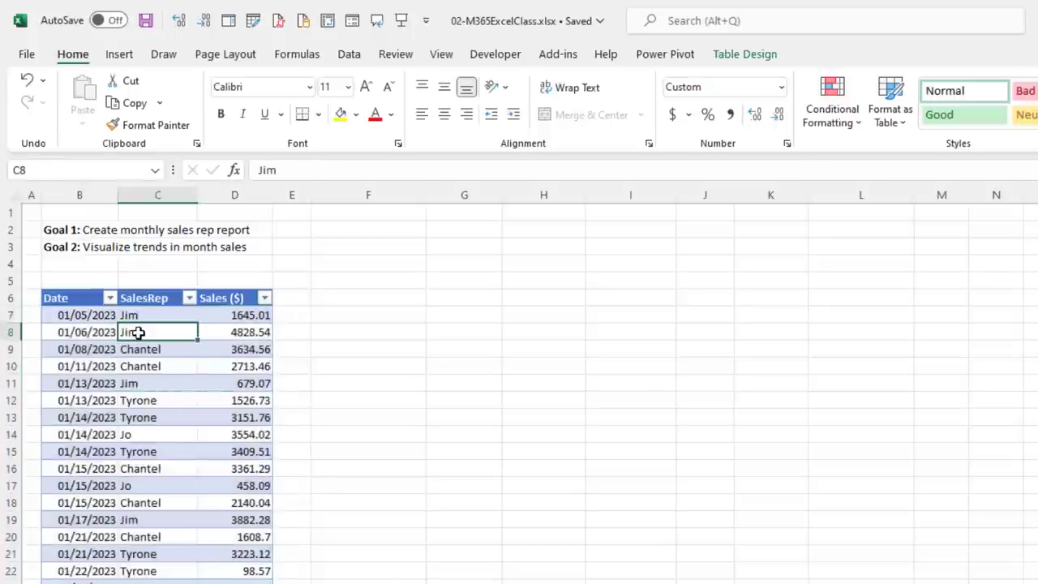
pyautogui.click(120, 61)
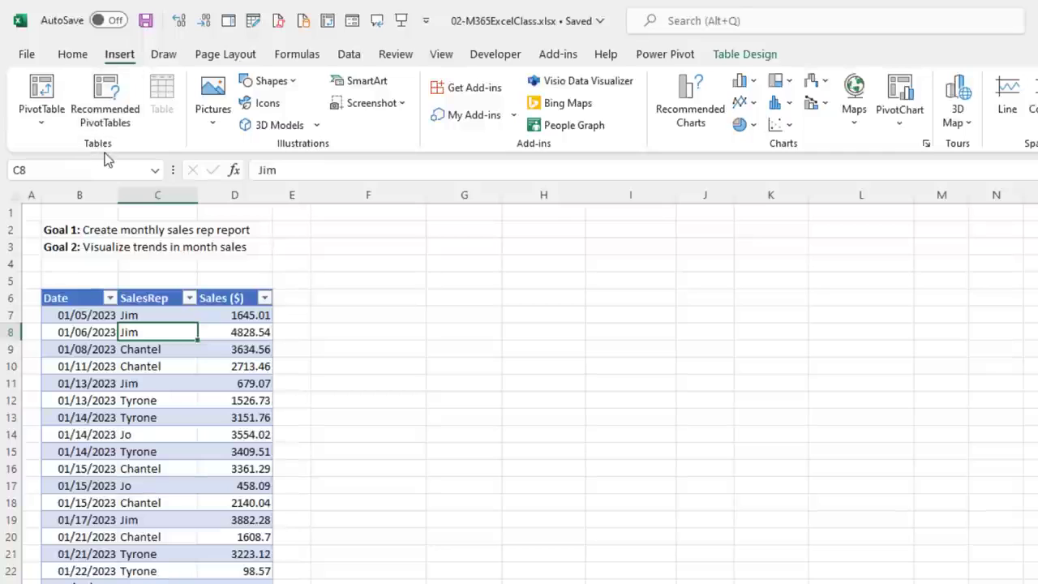
pyautogui.click(42, 123)
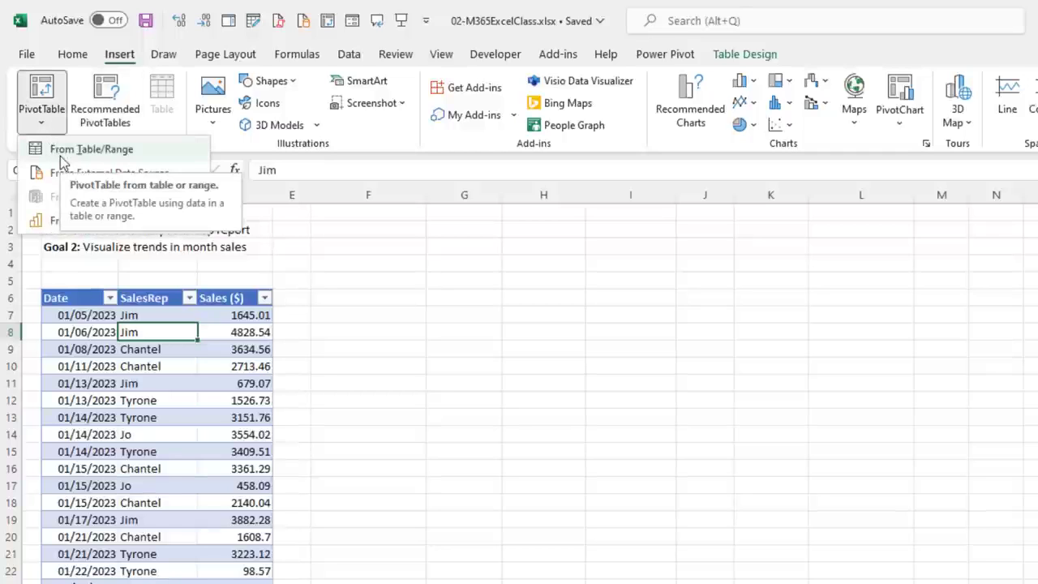
pyautogui.click(63, 163)
pyautogui.press('Escape')
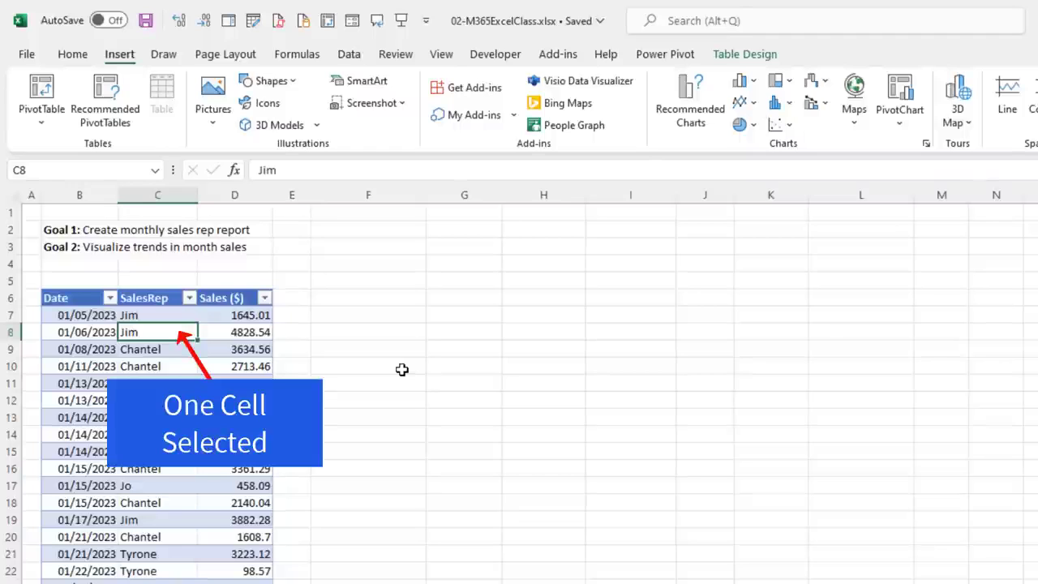
pyautogui.press('alt')
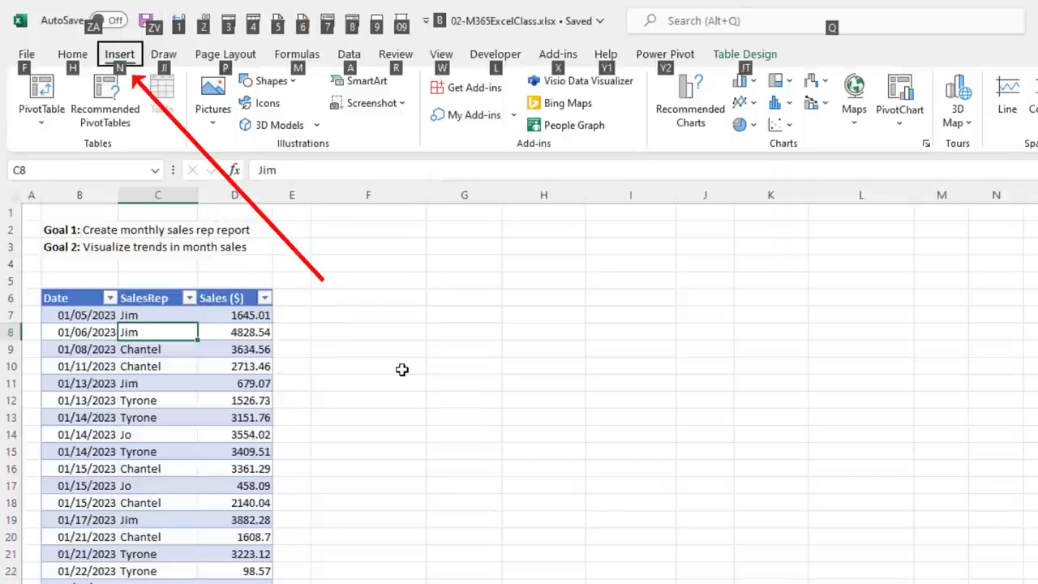
pyautogui.press('n')
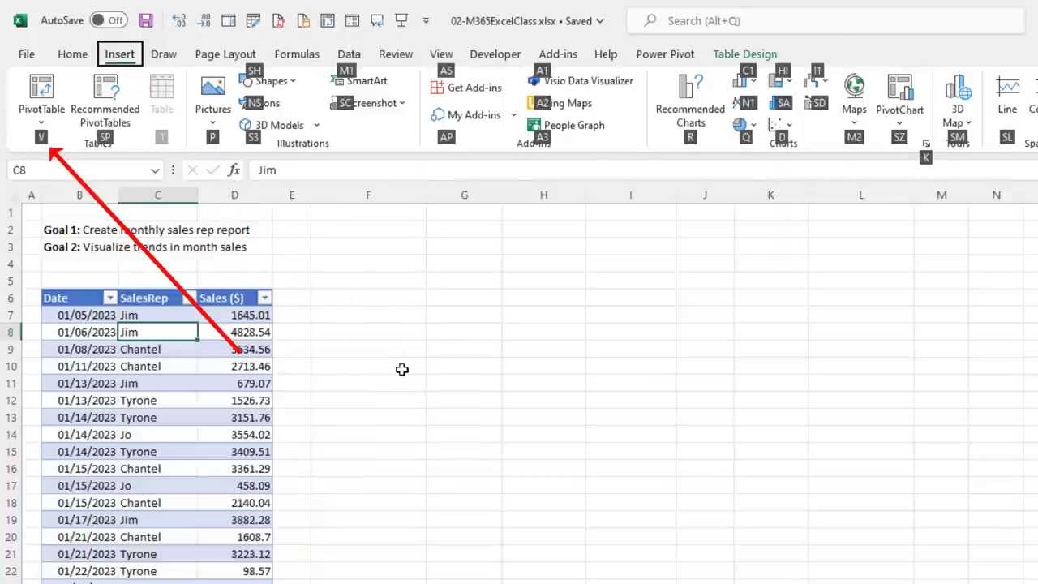
pyautogui.press('v')
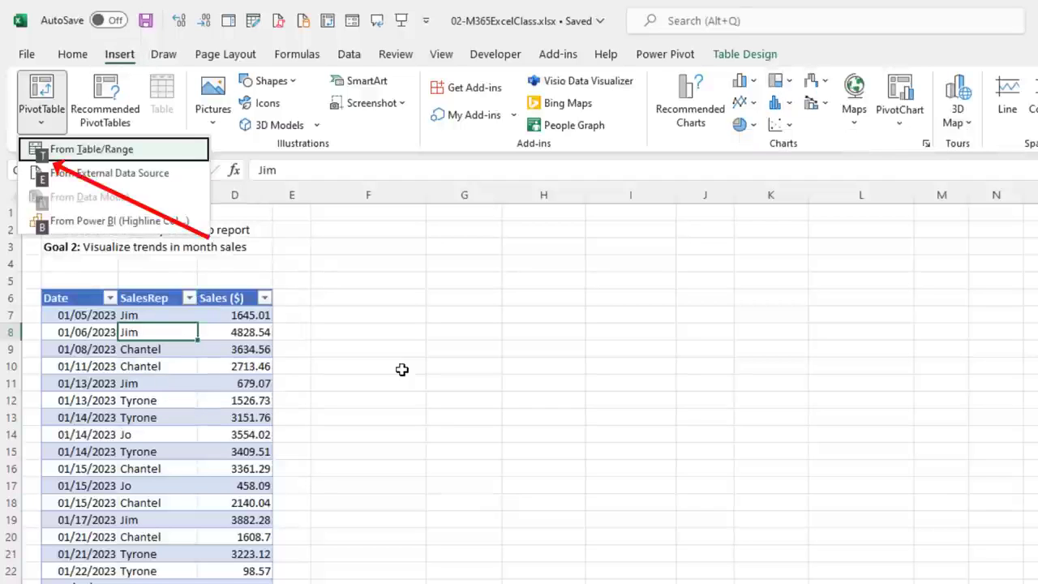
pyautogui.press('t')
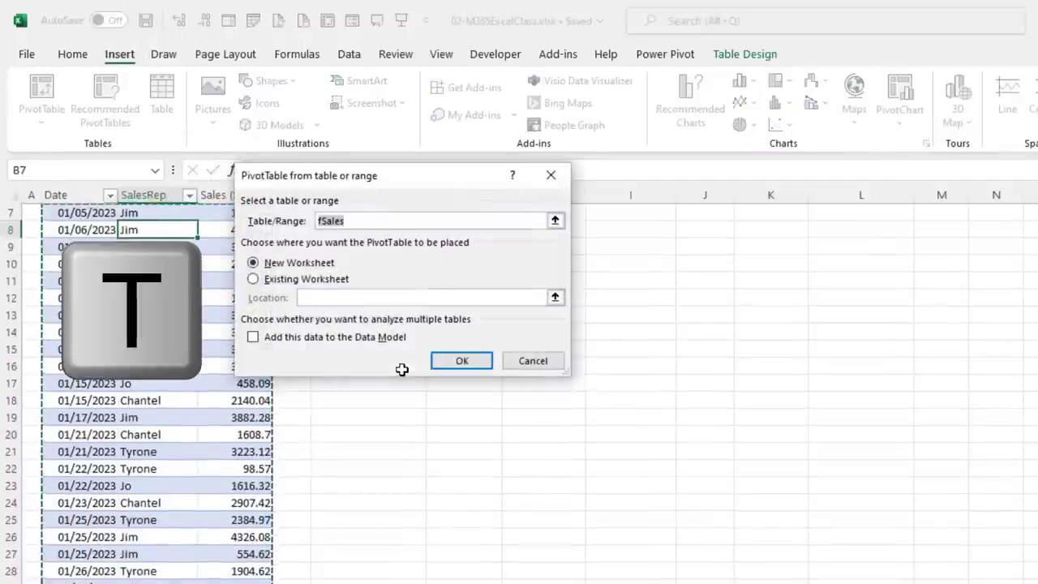
pyautogui.press('Escape')
pyautogui.scroll(2, 402, 369)
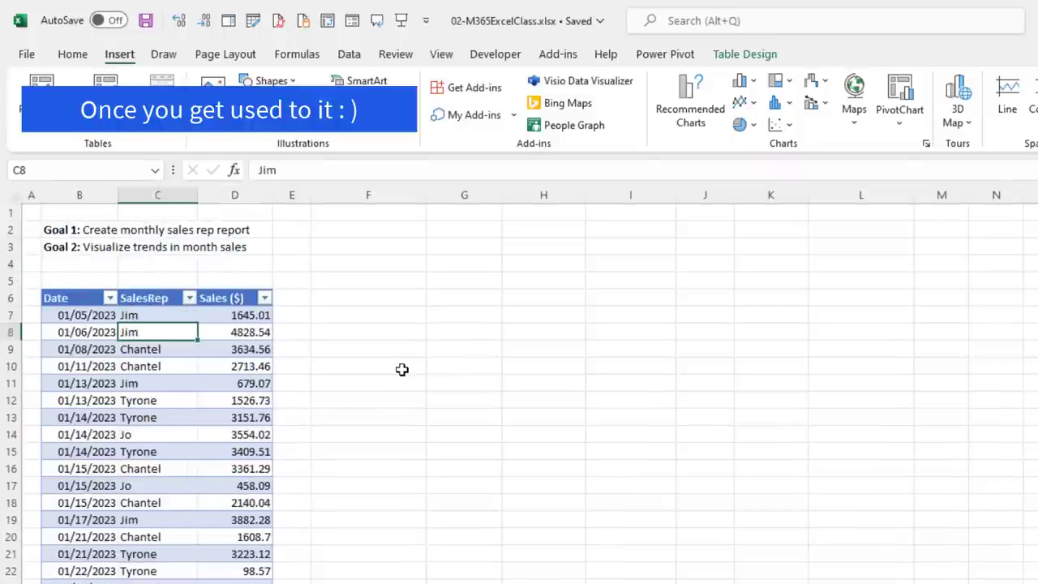
# Step: Create a PivotTable from the fSales table on the existing worksheet at DAExample!$F$6
pyautogui.hotkey('alt', 'n')
pyautogui.press('v')
pyautogui.press('t')
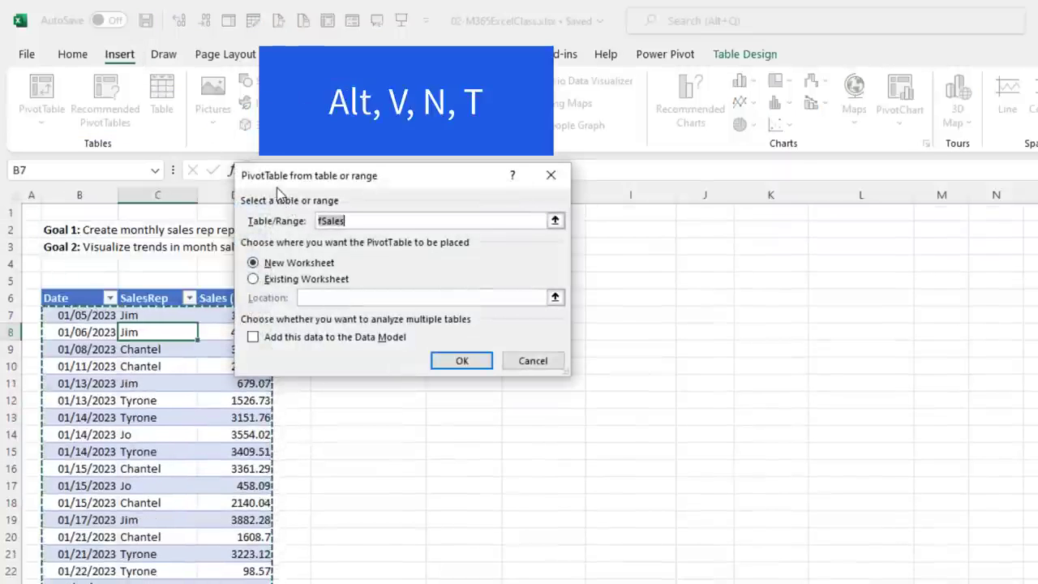
pyautogui.moveTo(397, 183); pyautogui.dragTo(479, 308)
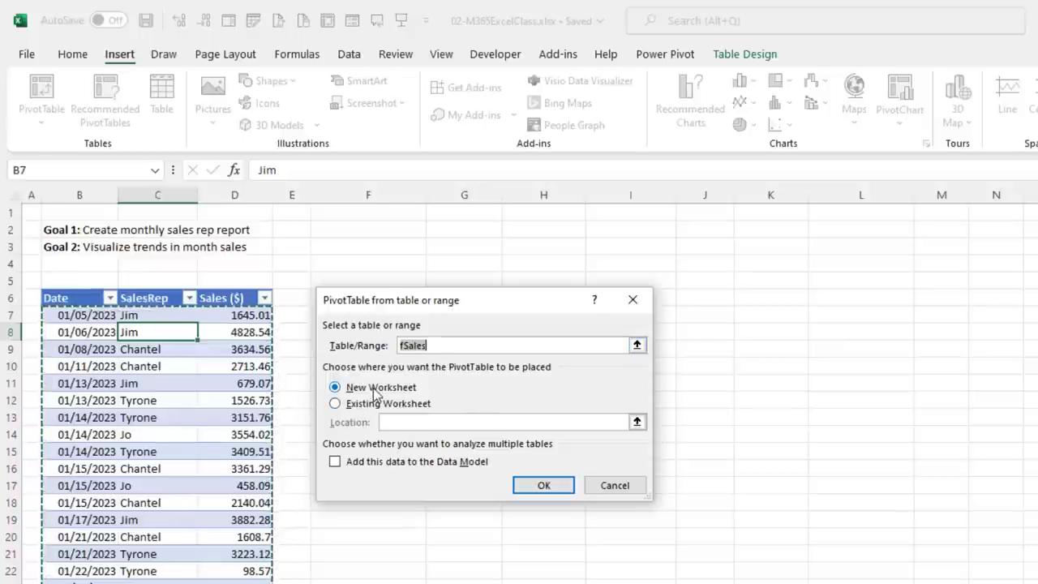
pyautogui.click(336, 404)
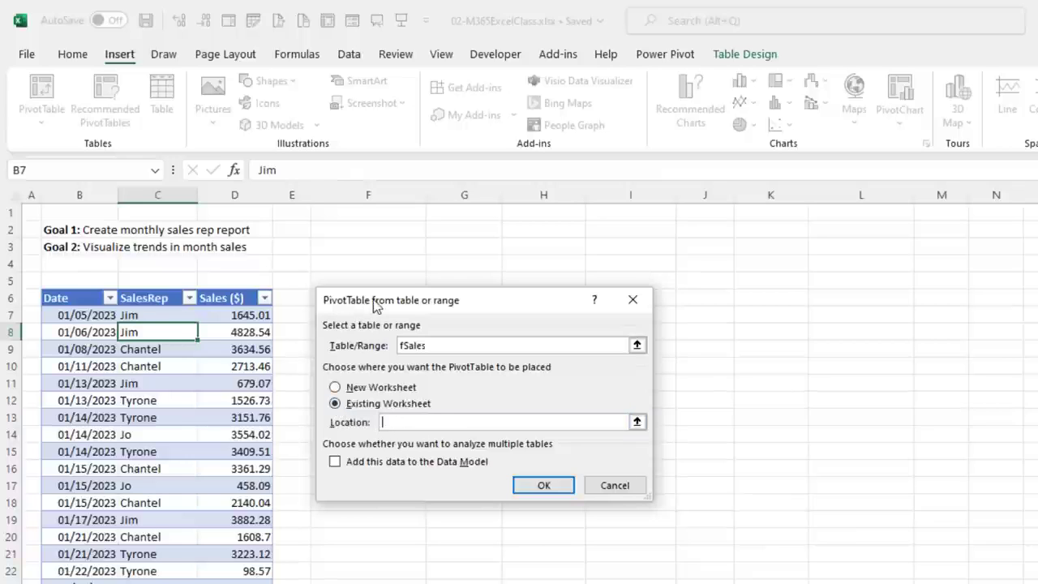
pyautogui.moveTo(375, 306); pyautogui.dragTo(383, 358)
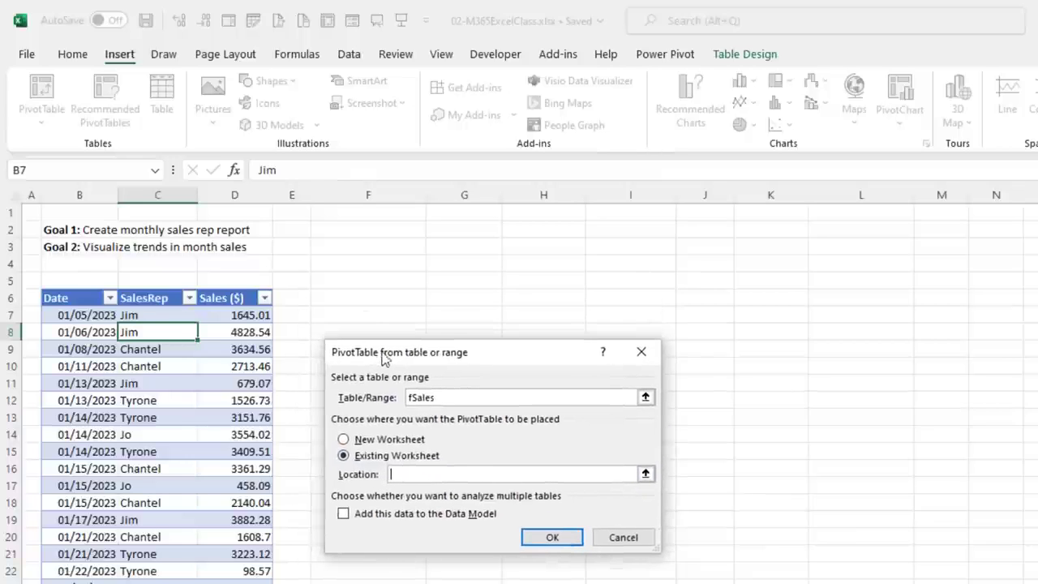
pyautogui.click(359, 300)
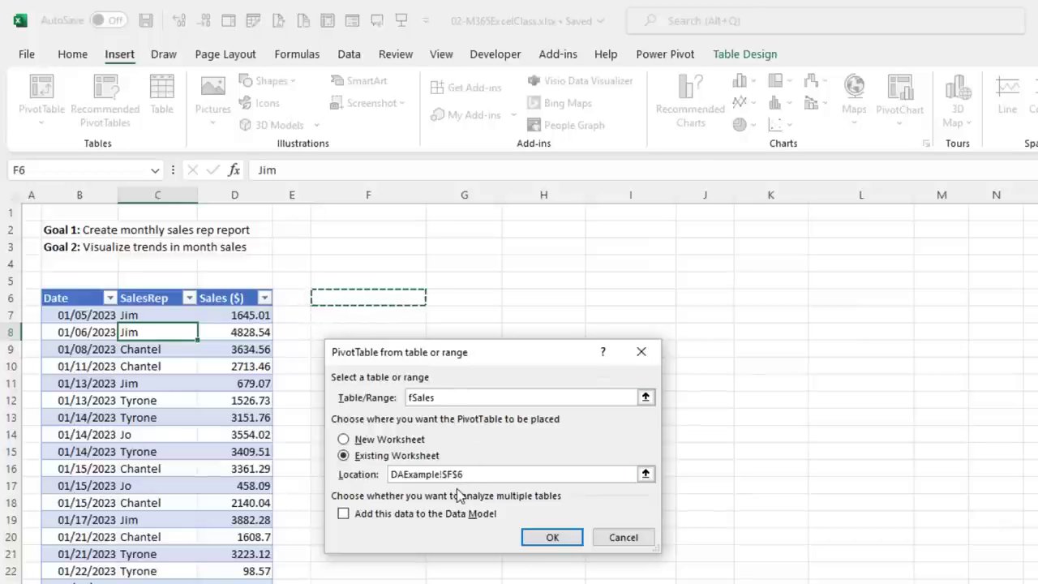
pyautogui.click(552, 541)
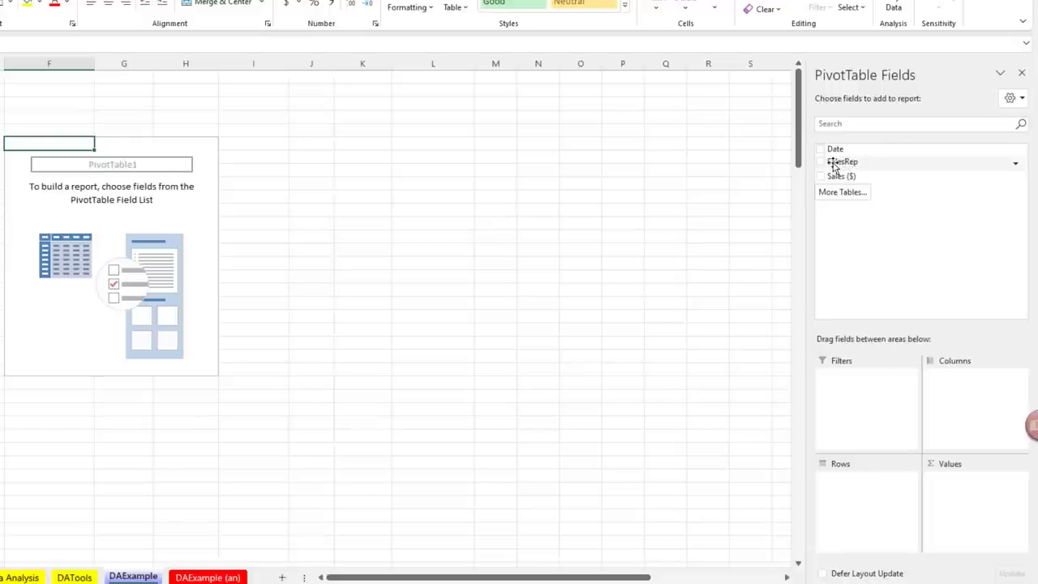
# Step: Try the SalesRep field as the PivotTable's row field and remove it again
pyautogui.moveTo(833, 166); pyautogui.dragTo(878, 503)
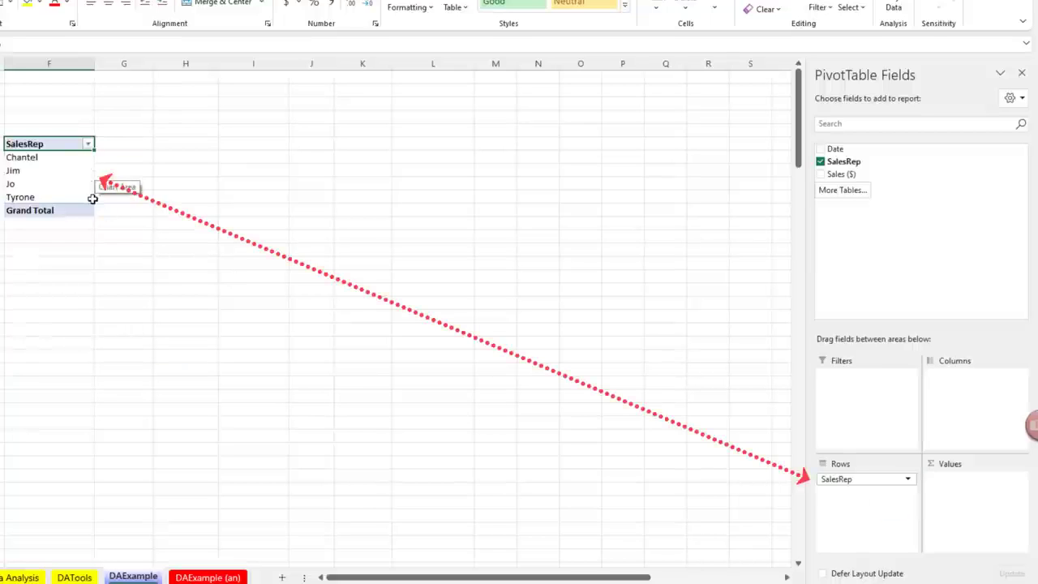
pyautogui.click(820, 163)
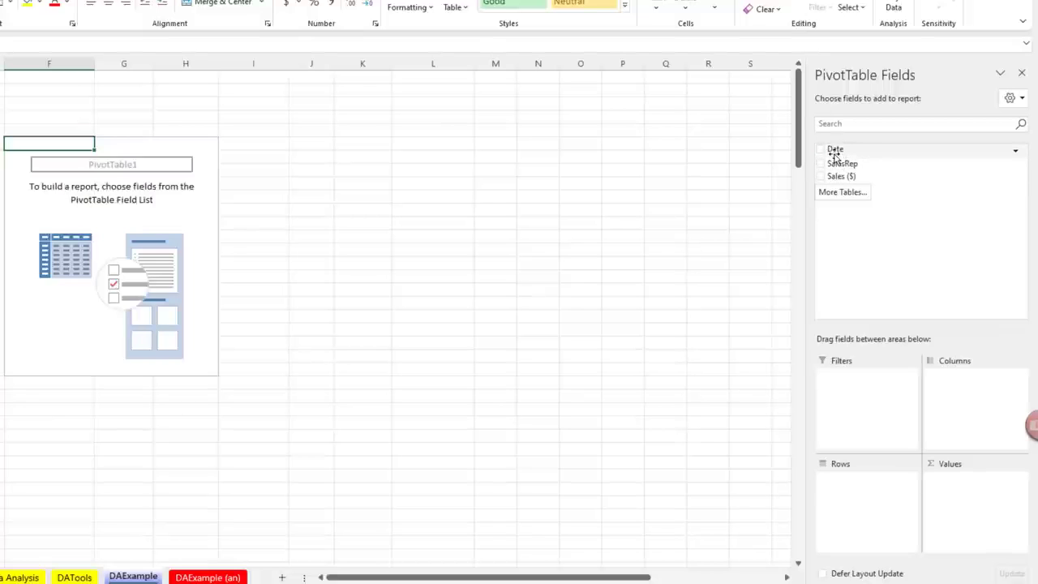
# Step: Add the Date field to the PivotTable's rows and keep only Months (Date), removing Days (Date) and Date
pyautogui.moveTo(833, 154)
pyautogui.mouseDown()
pyautogui.moveTo(874, 290)
pyautogui.moveTo(882, 478)
pyautogui.moveTo(864, 496)
pyautogui.mouseUp()
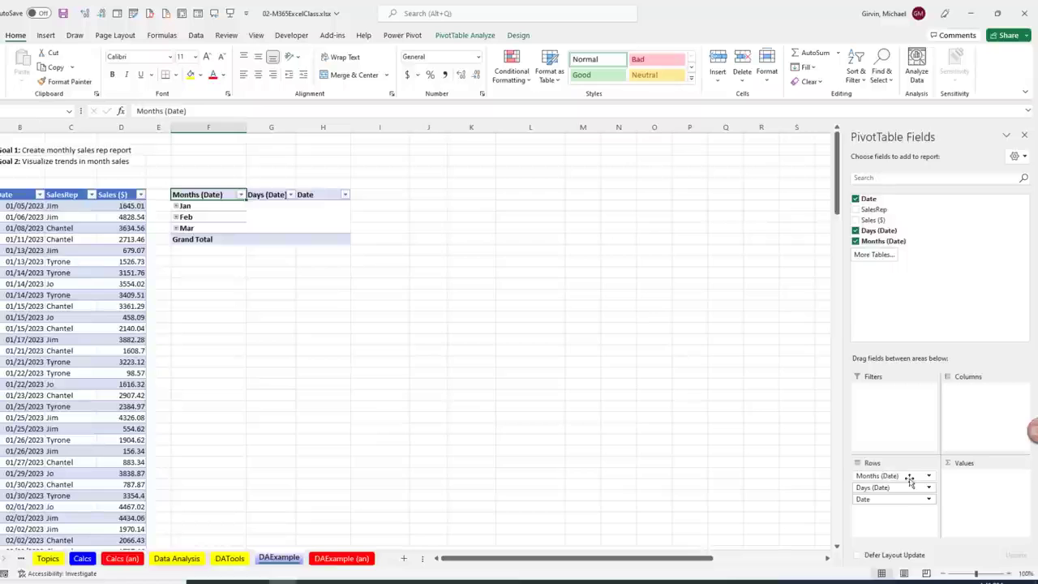
pyautogui.click(856, 231)
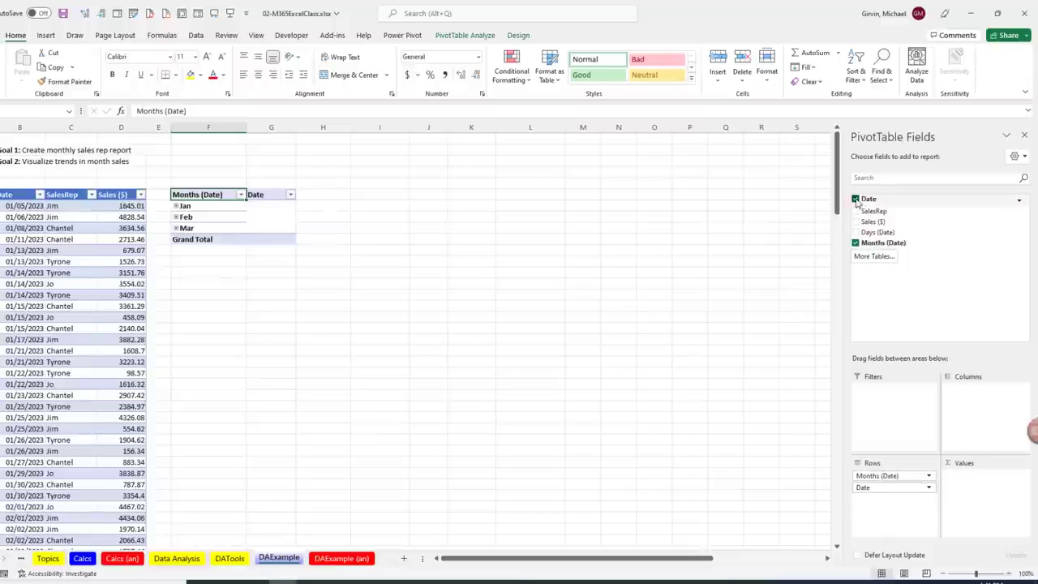
pyautogui.click(856, 199)
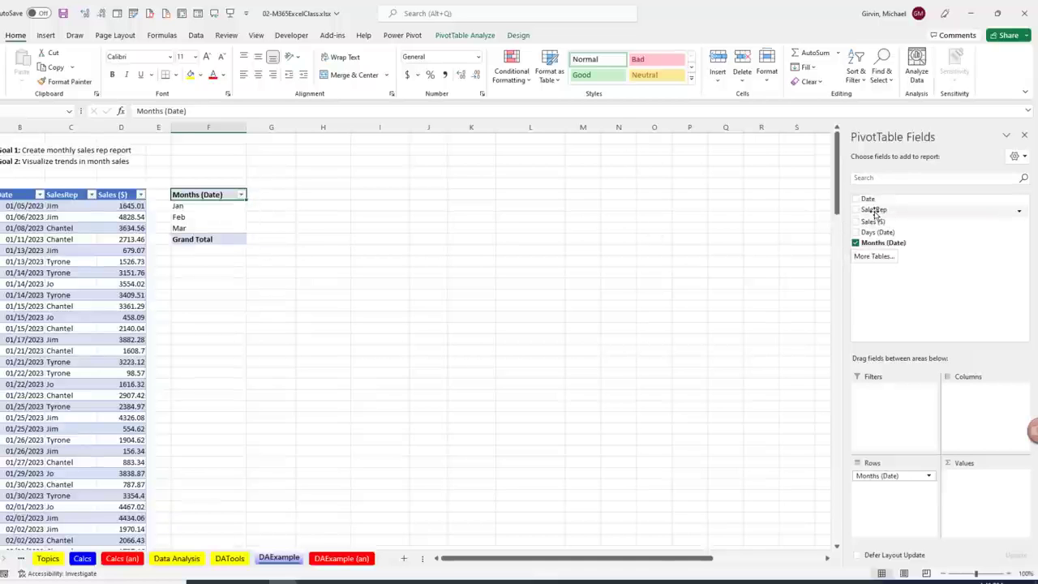
# Step: Add the SalesRep field to the PivotTable's rows above Months (Date)
pyautogui.moveTo(873, 213); pyautogui.dragTo(912, 311)
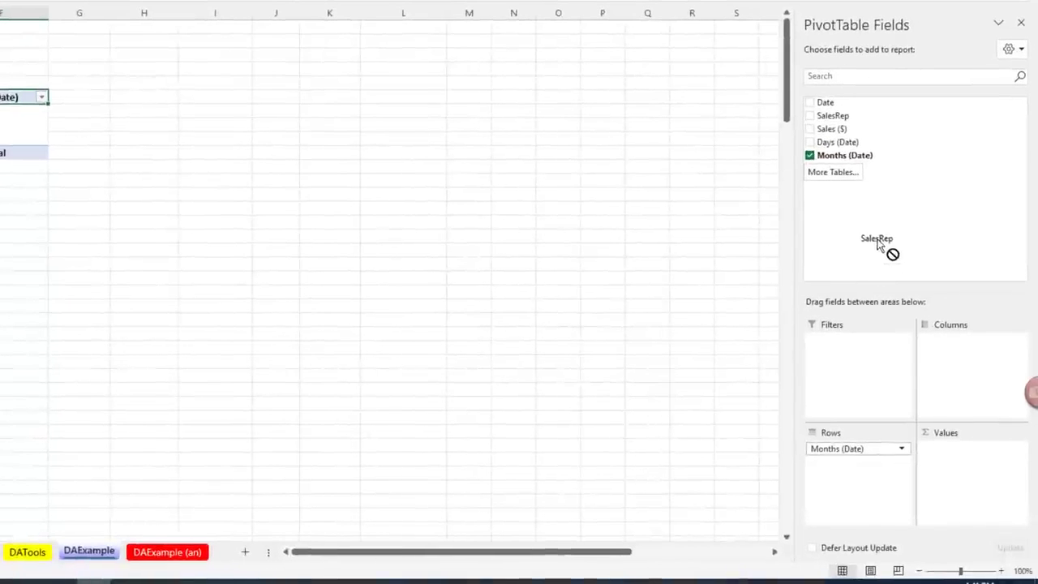
pyautogui.moveTo(878, 244); pyautogui.dragTo(955, 349)
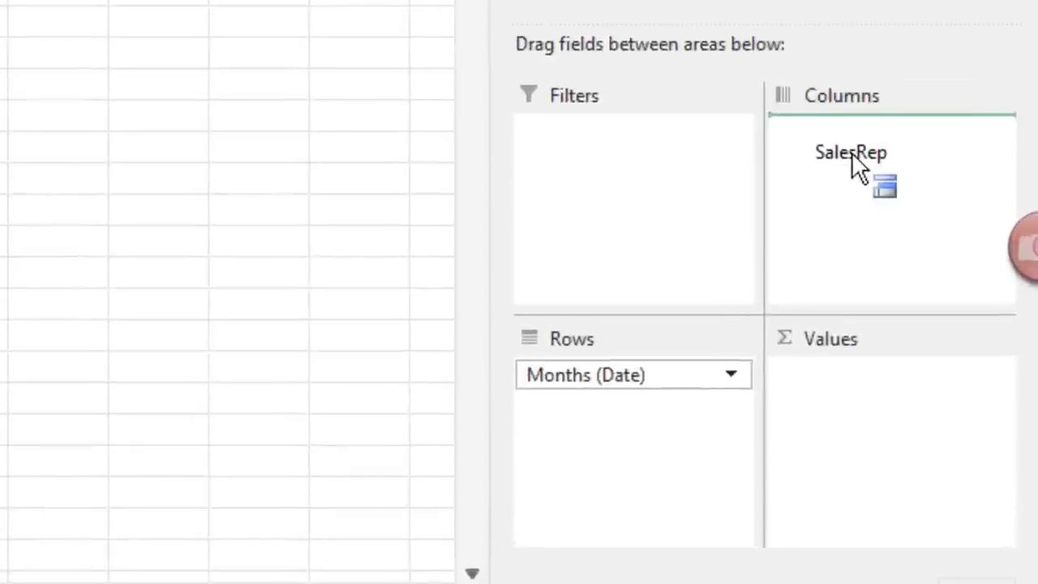
pyautogui.moveTo(852, 154)
pyautogui.mouseDown()
pyautogui.moveTo(848, 170)
pyautogui.moveTo(704, 179)
pyautogui.moveTo(679, 193)
pyautogui.moveTo(686, 440)
pyautogui.moveTo(695, 354)
pyautogui.moveTo(674, 265)
pyautogui.moveTo(838, 219)
pyautogui.moveTo(697, 211)
pyautogui.moveTo(686, 434)
pyautogui.moveTo(720, 415)
pyautogui.moveTo(811, 402)
pyautogui.moveTo(761, 427)
pyautogui.moveTo(661, 431)
pyautogui.moveTo(669, 424)
pyautogui.moveTo(626, 370)
pyautogui.mouseUp()
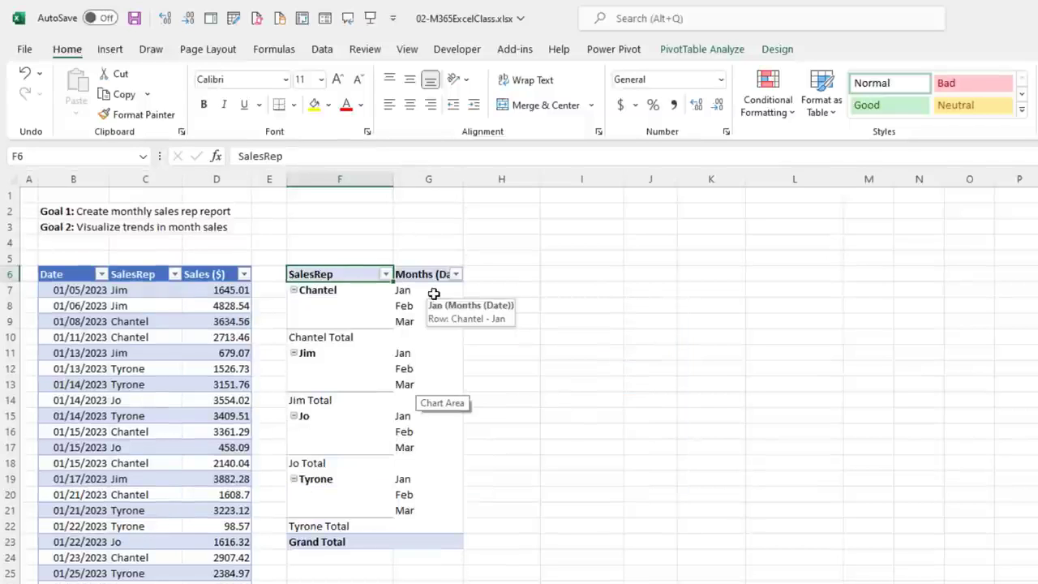
# Step: Set the PivotTable's report layout to Show in Tabular Form
pyautogui.click(776, 49)
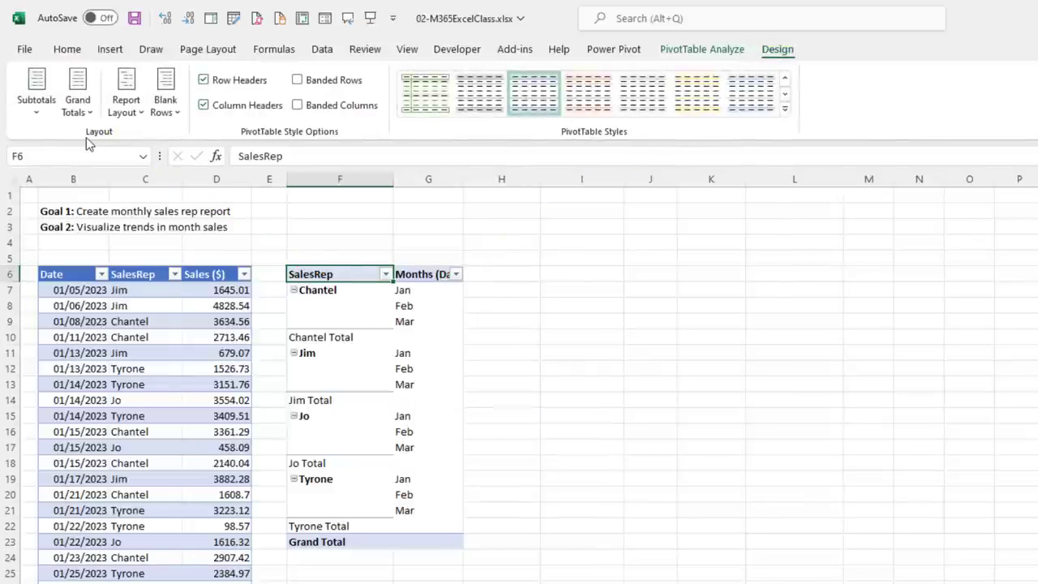
pyautogui.click(144, 113)
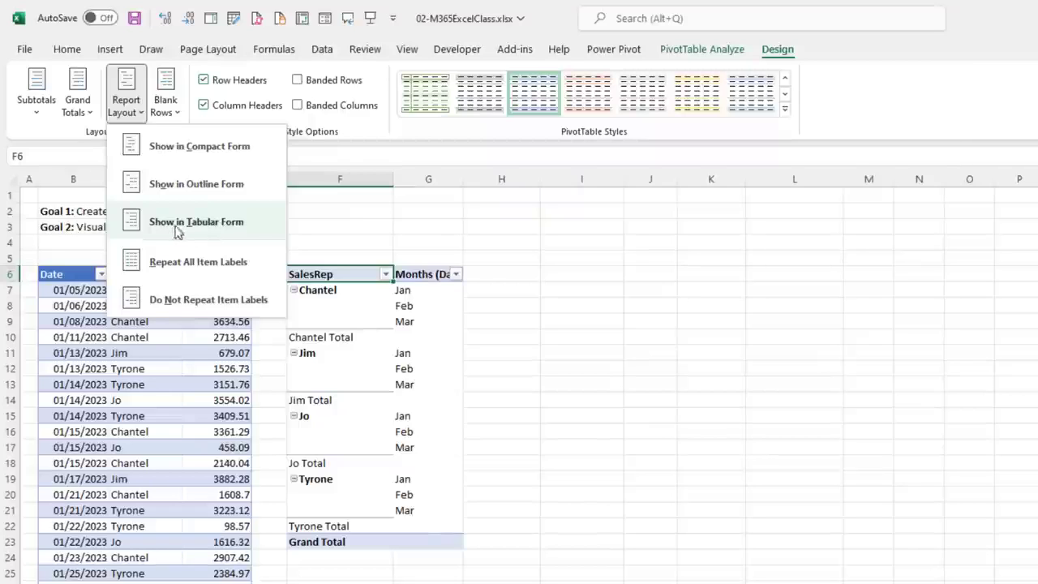
pyautogui.click(249, 228)
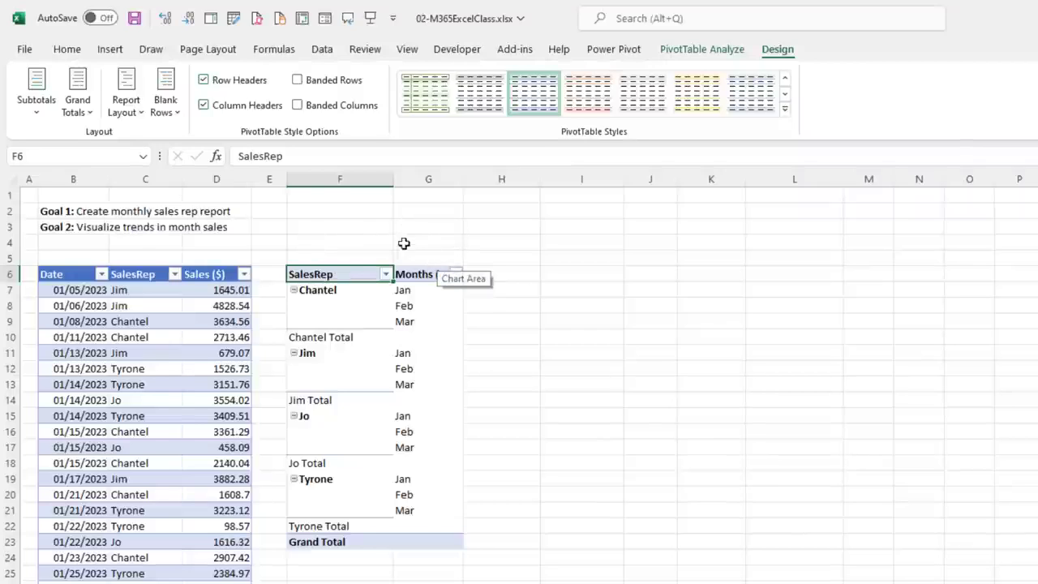
# Step: Set the default report layout for new PivotTables to Show in Tabular Form in the Excel data options
pyautogui.click(25, 50)
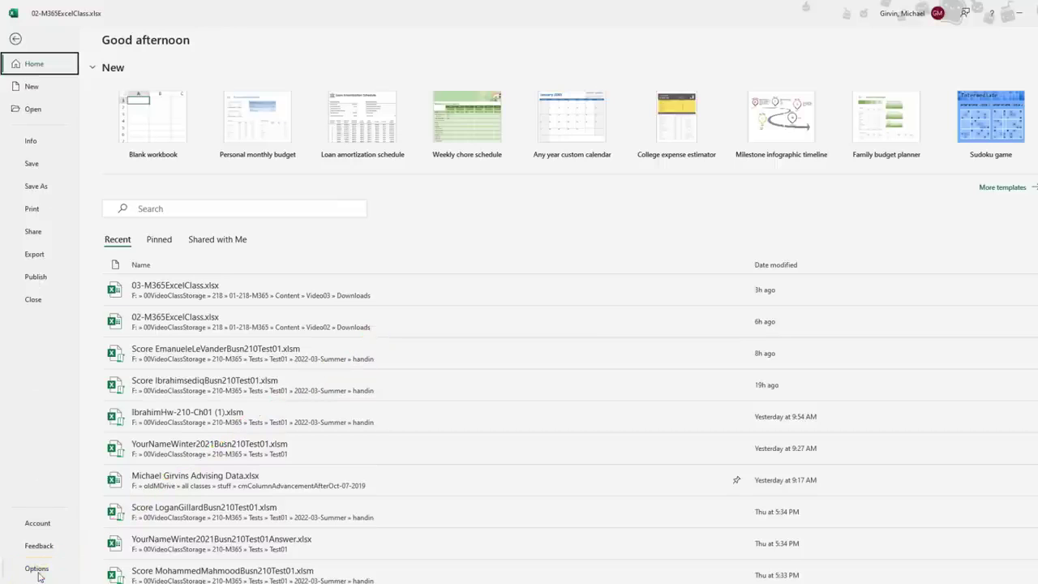
pyautogui.click(37, 568)
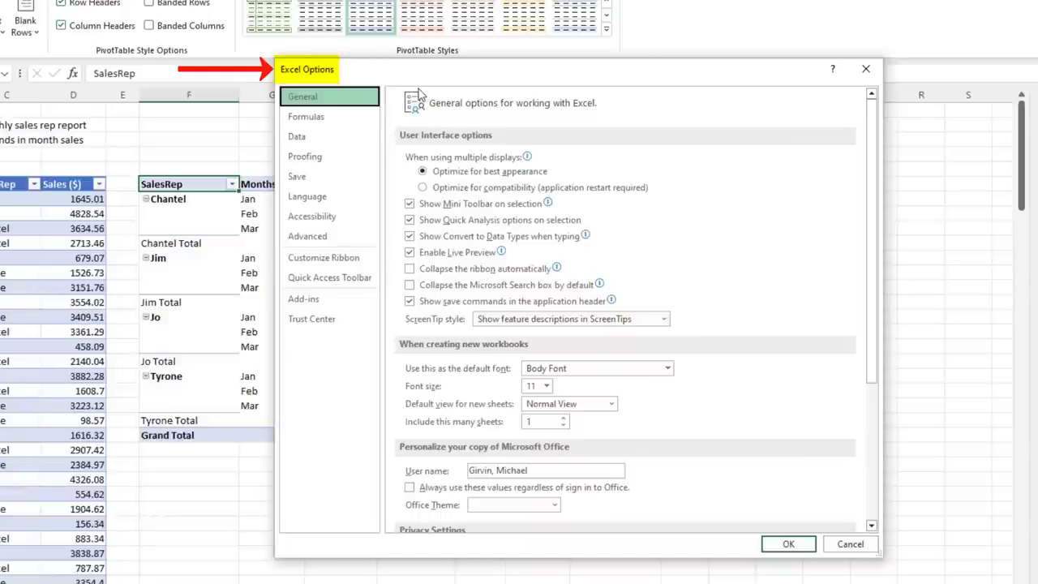
pyautogui.click(315, 138)
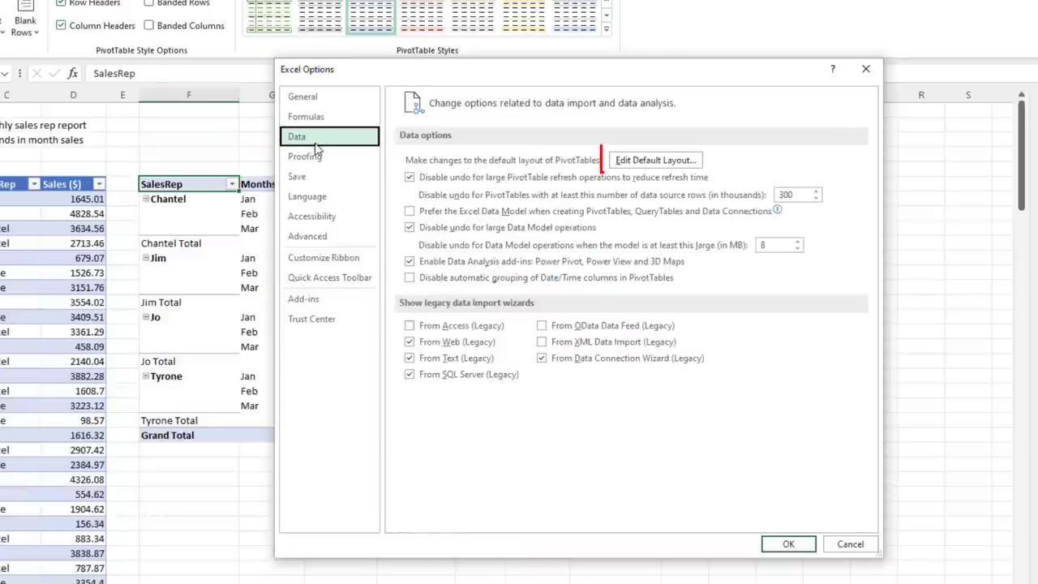
pyautogui.click(655, 159)
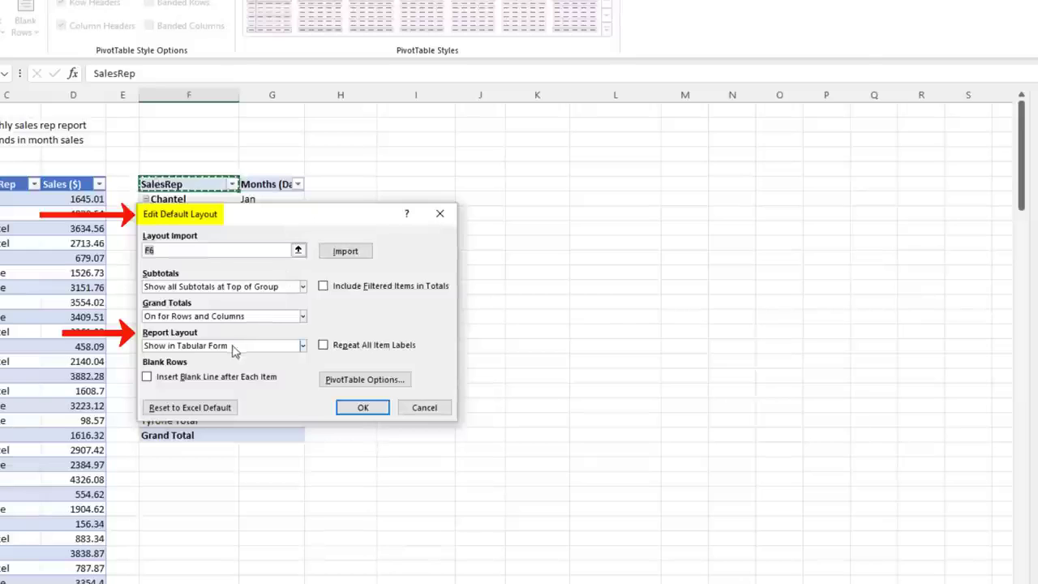
pyautogui.click(304, 346)
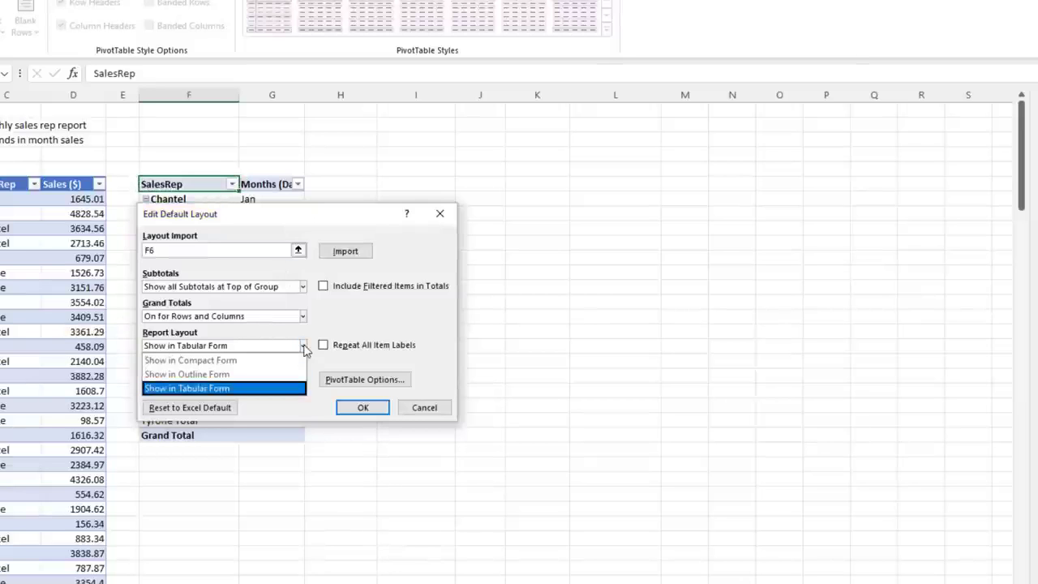
pyautogui.click(232, 390)
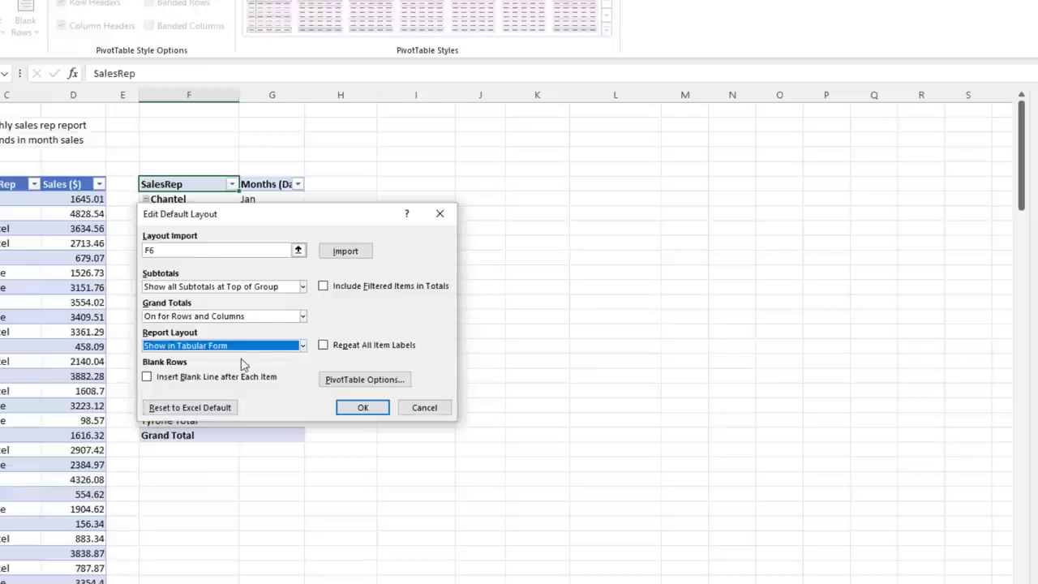
pyautogui.click(363, 407)
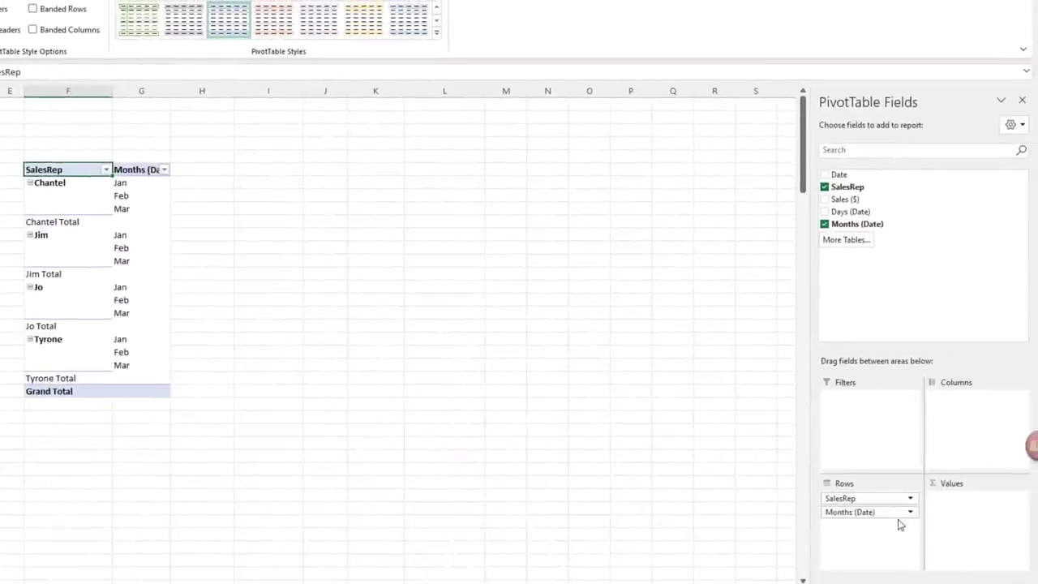
# Step: Rename the PivotTable's Months (Date) header as Months
pyautogui.click(141, 170)
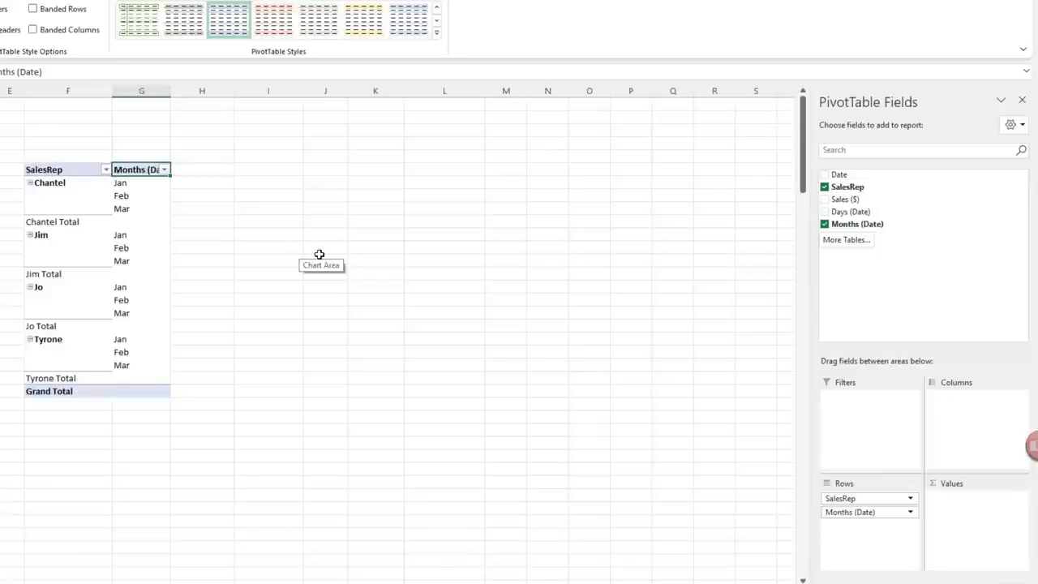
pyautogui.write('Months')
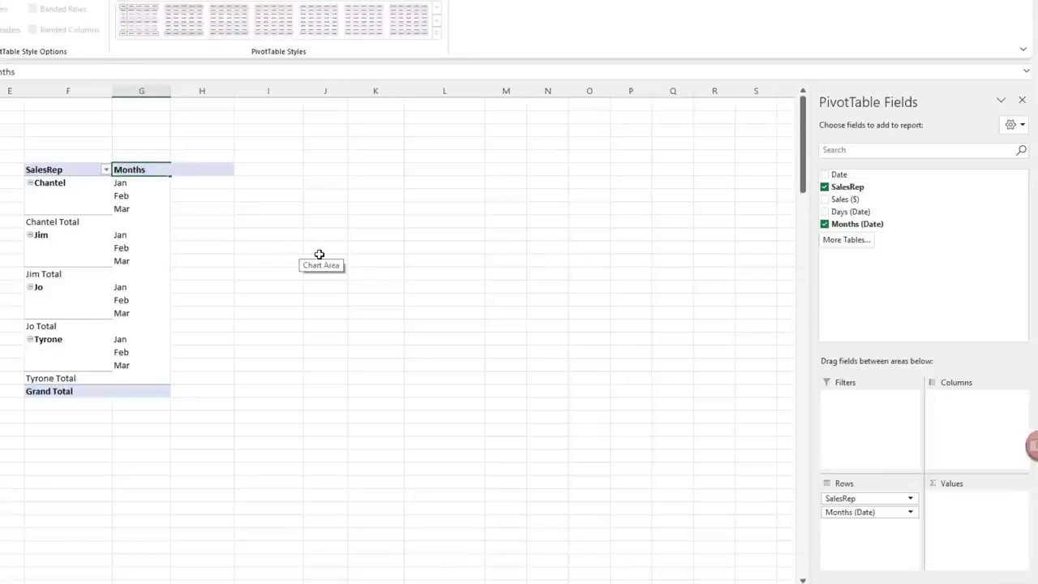
pyautogui.press('Return')
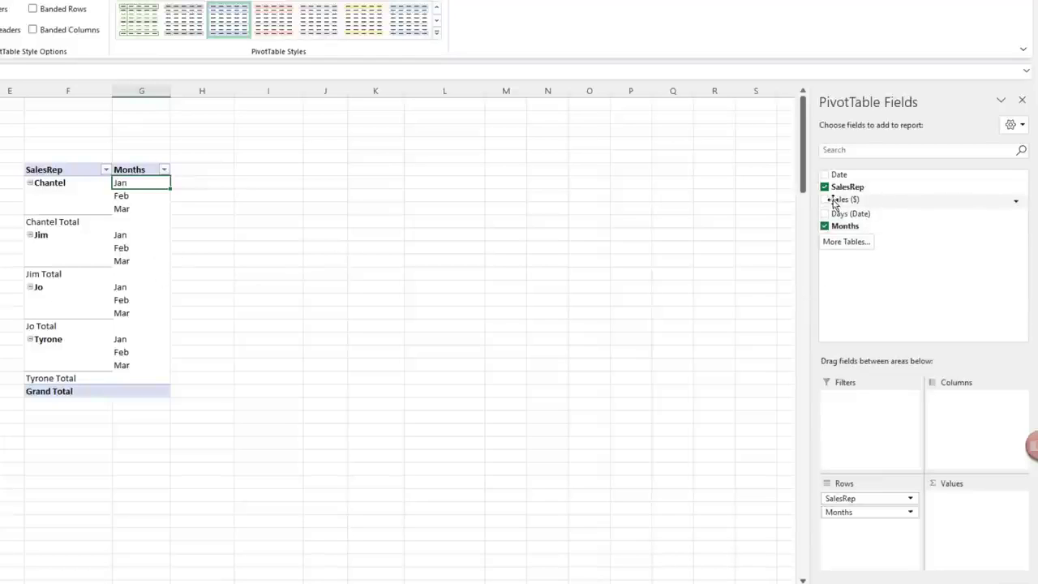
# Step: Try the Sales ($) and SalesRep fields in turn as the PivotTable's values field, removing each again
pyautogui.moveTo(834, 203); pyautogui.dragTo(973, 521)
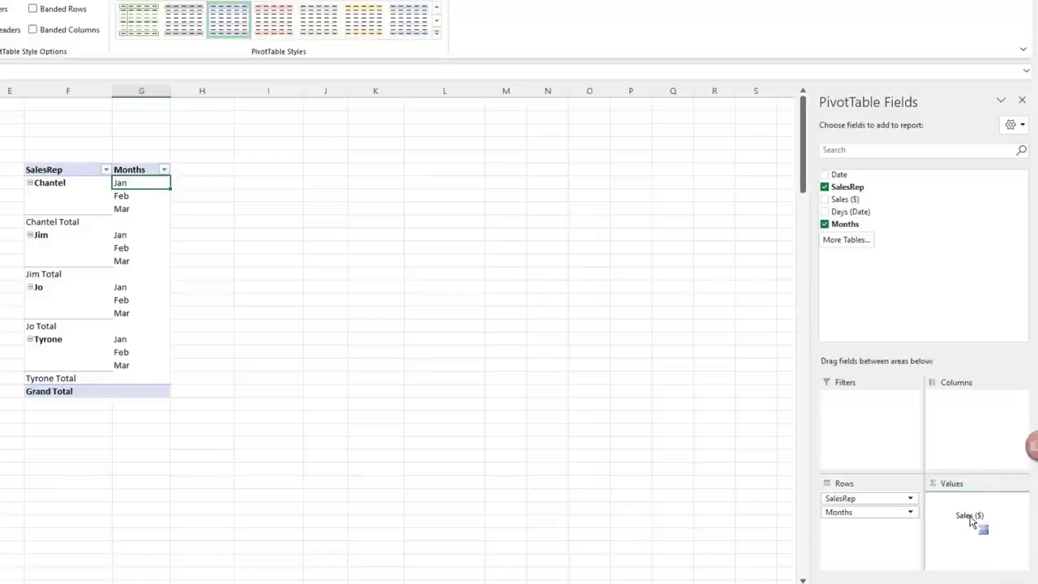
pyautogui.moveTo(972, 521); pyautogui.dragTo(973, 522)
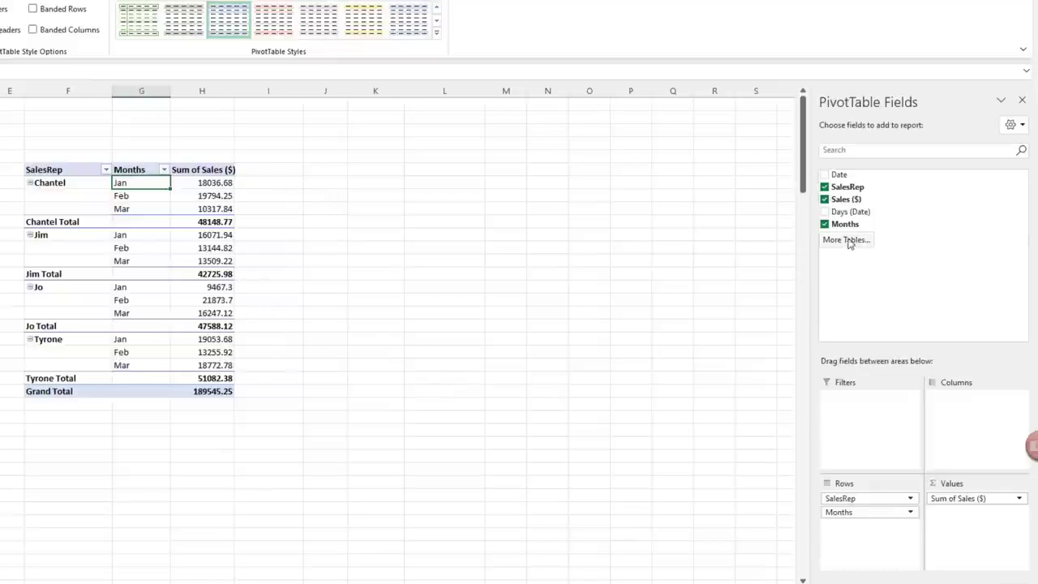
pyautogui.click(824, 200)
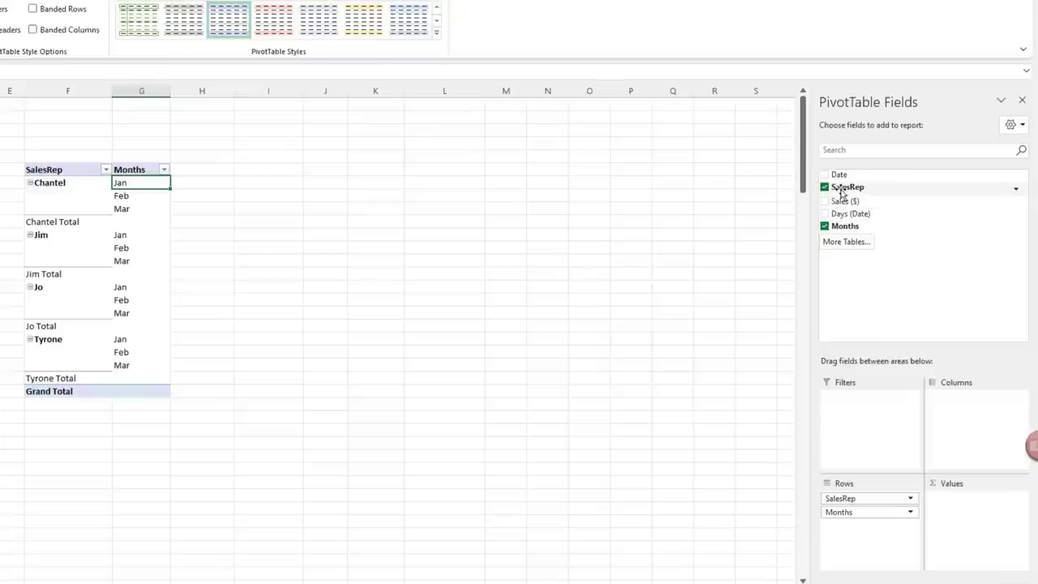
pyautogui.moveTo(843, 187); pyautogui.dragTo(970, 516)
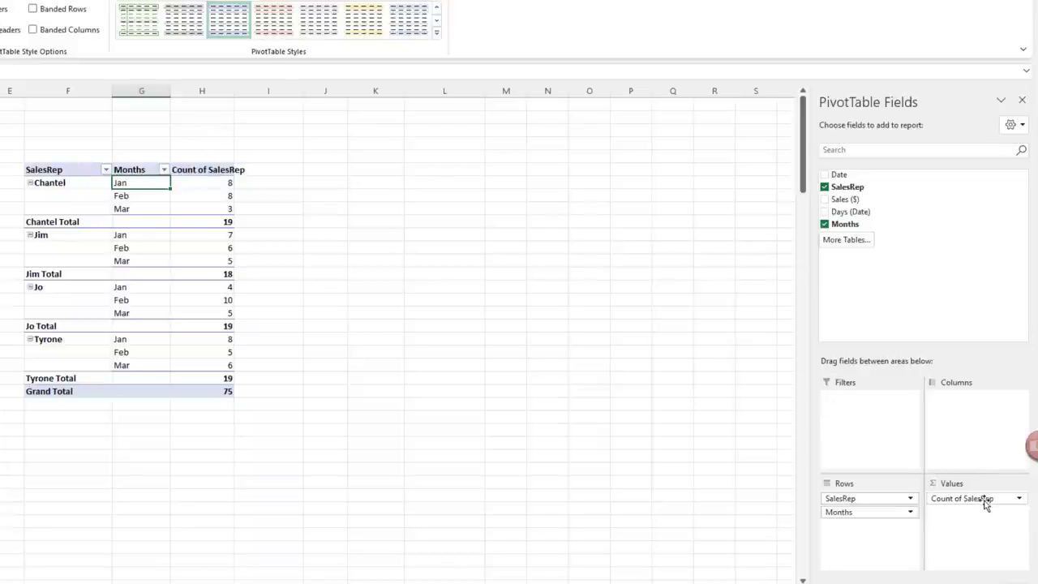
pyautogui.click(1020, 499)
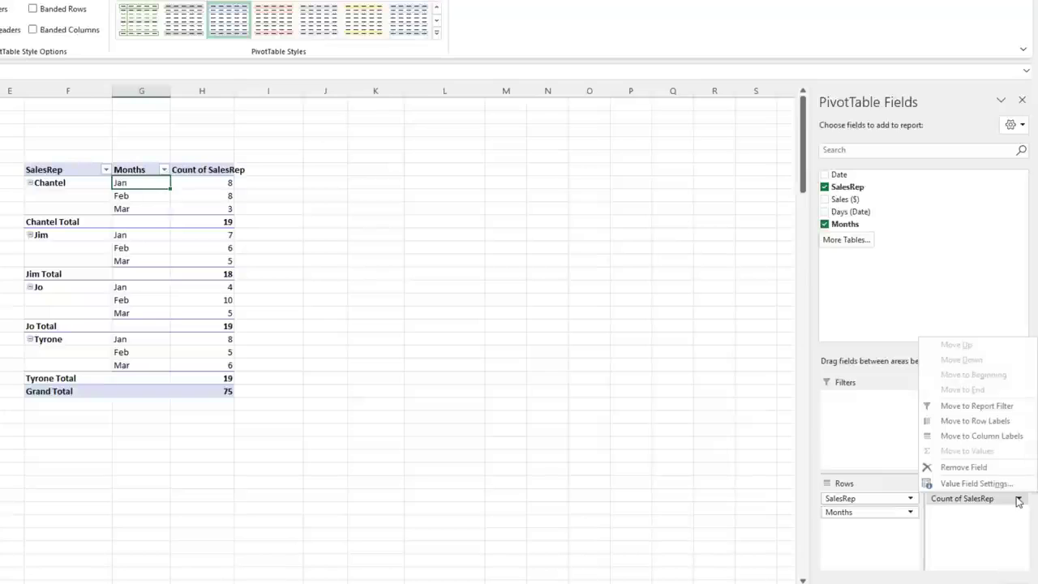
pyautogui.click(992, 497)
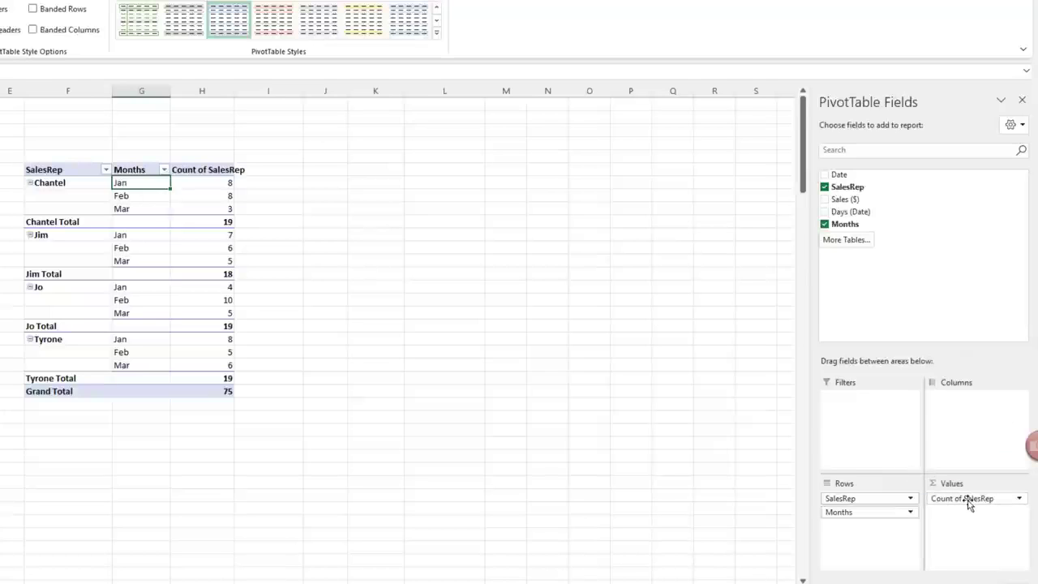
pyautogui.moveTo(967, 503); pyautogui.dragTo(629, 354)
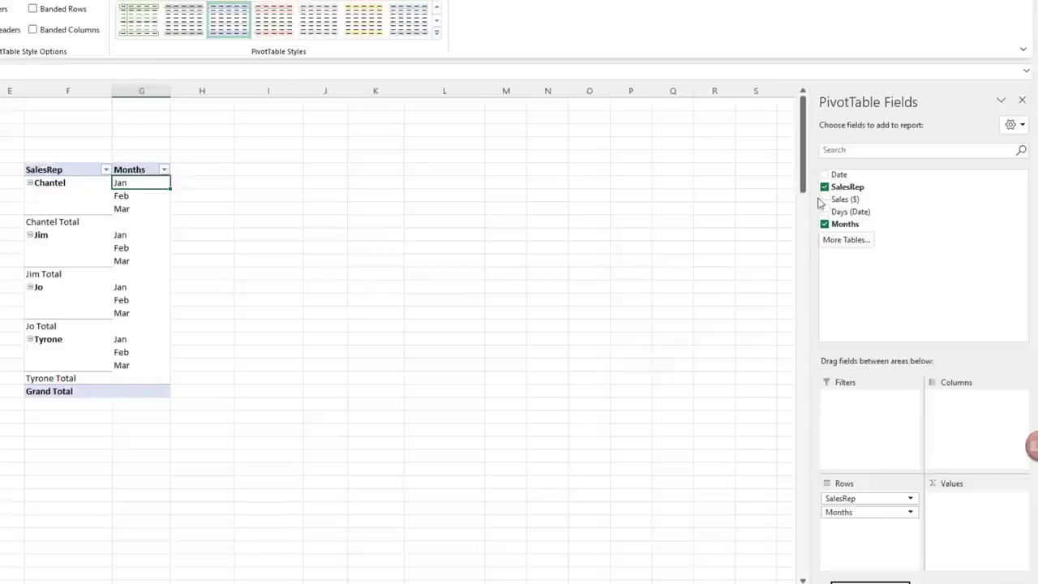
# Step: Add the Sales ($) field to the PivotTable's values
pyautogui.moveTo(844, 199); pyautogui.dragTo(964, 508)
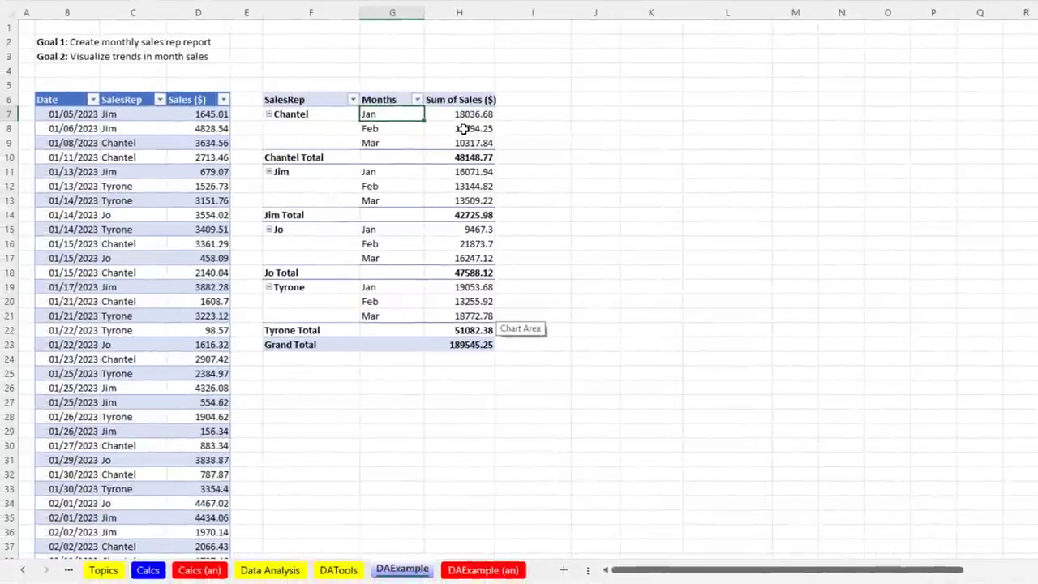
# Step: Compare the PivotTable's monthly sales amounts and sales rep subtotals with the records in the fSales table
pyautogui.click(261, 183)
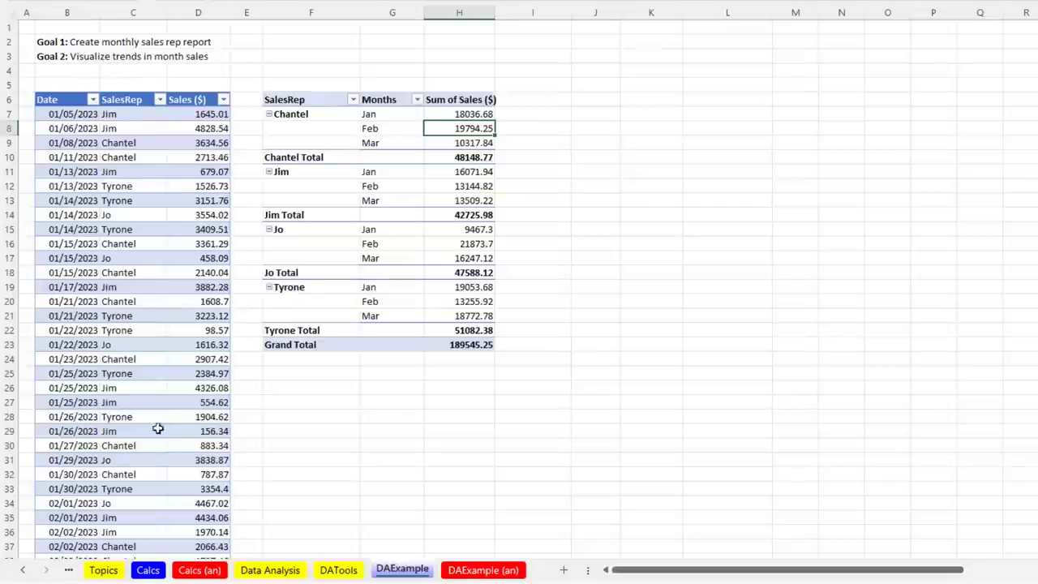
pyautogui.scroll(-5, 155, 447)
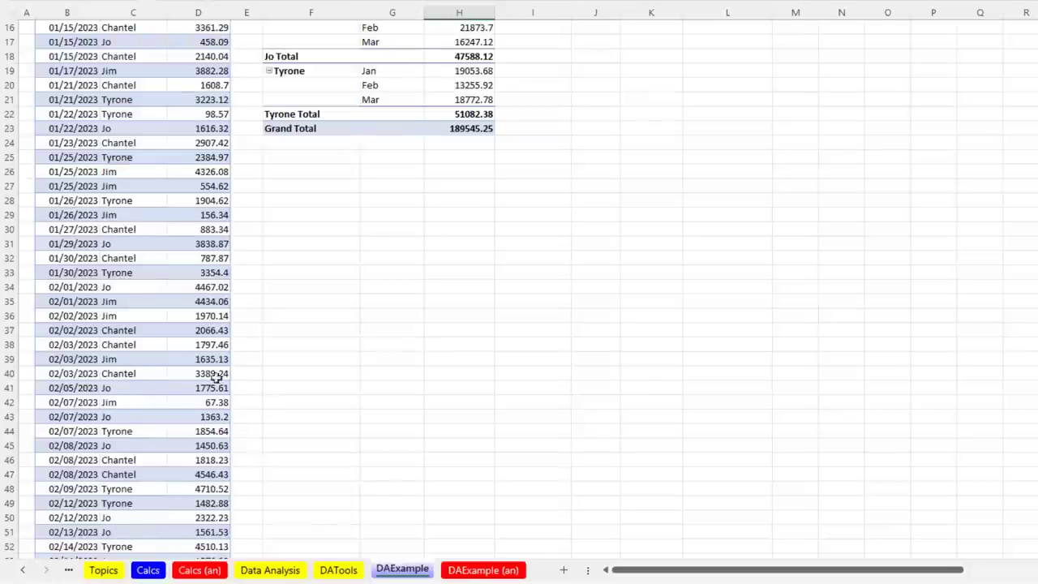
pyautogui.scroll(5, 247, 387)
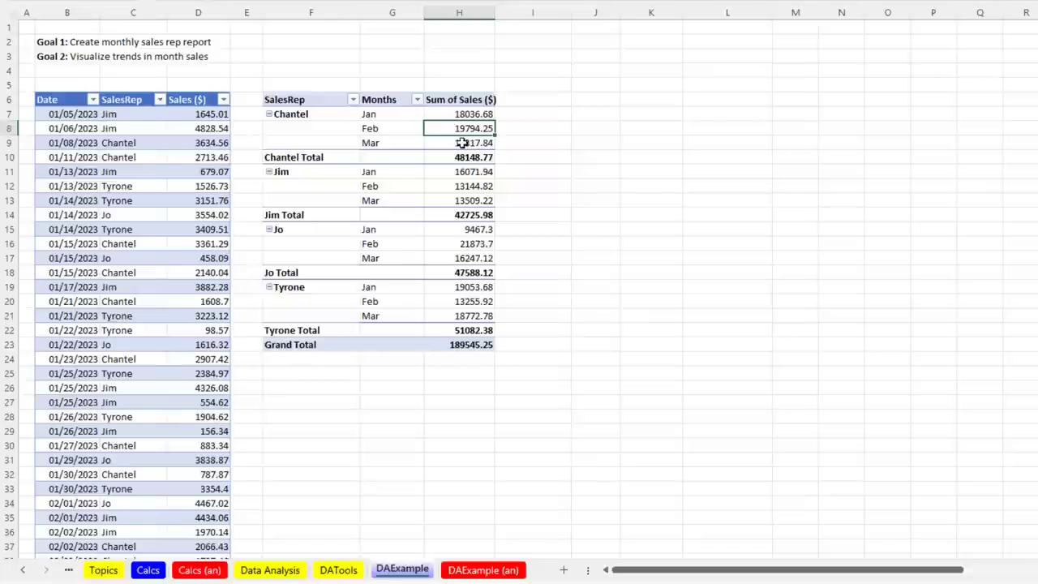
pyautogui.click(467, 143)
pyautogui.click(478, 172)
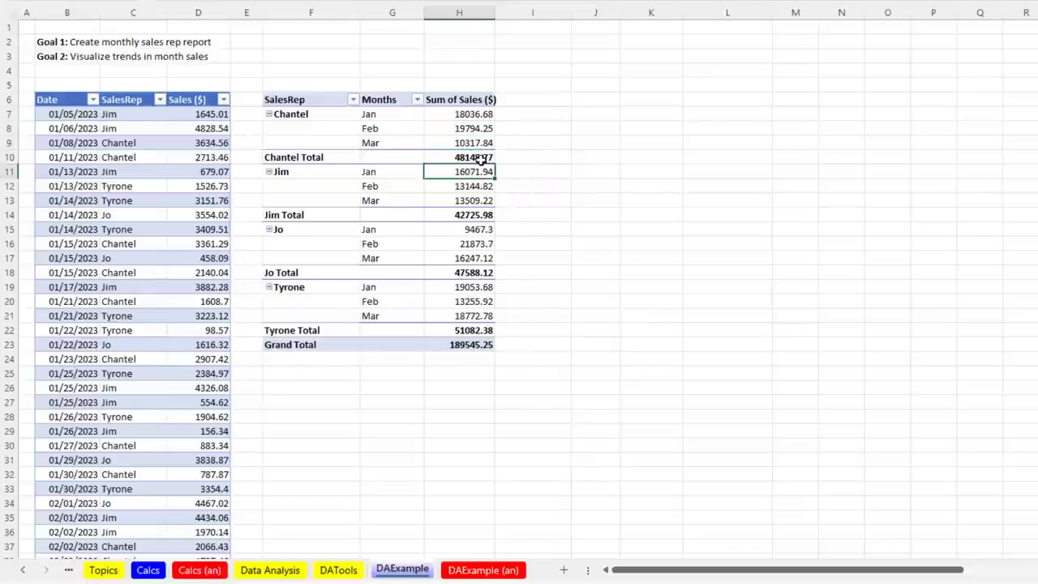
pyautogui.click(481, 160)
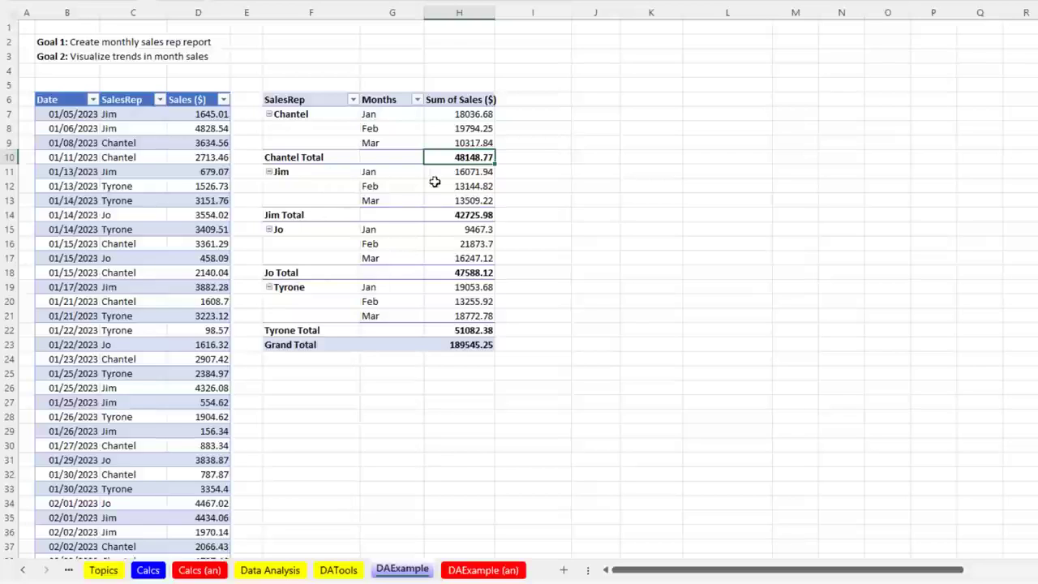
pyautogui.moveTo(456, 186)
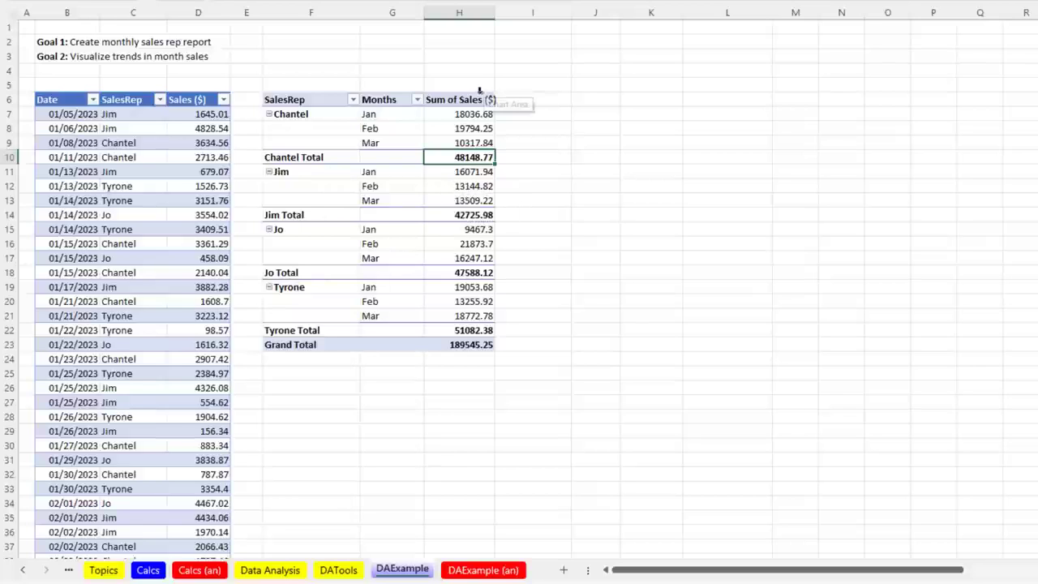
pyautogui.moveTo(468, 251)
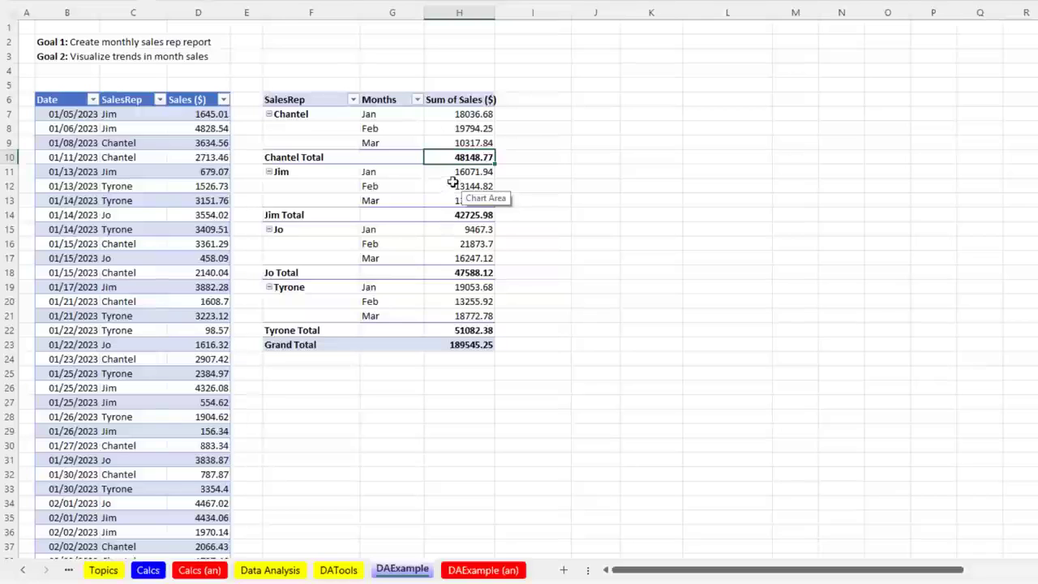
# Step: Review the Summarize Values By and Show Values As options for the Sum of Sales ($) values without changing them
pyautogui.moveTo(452, 129)
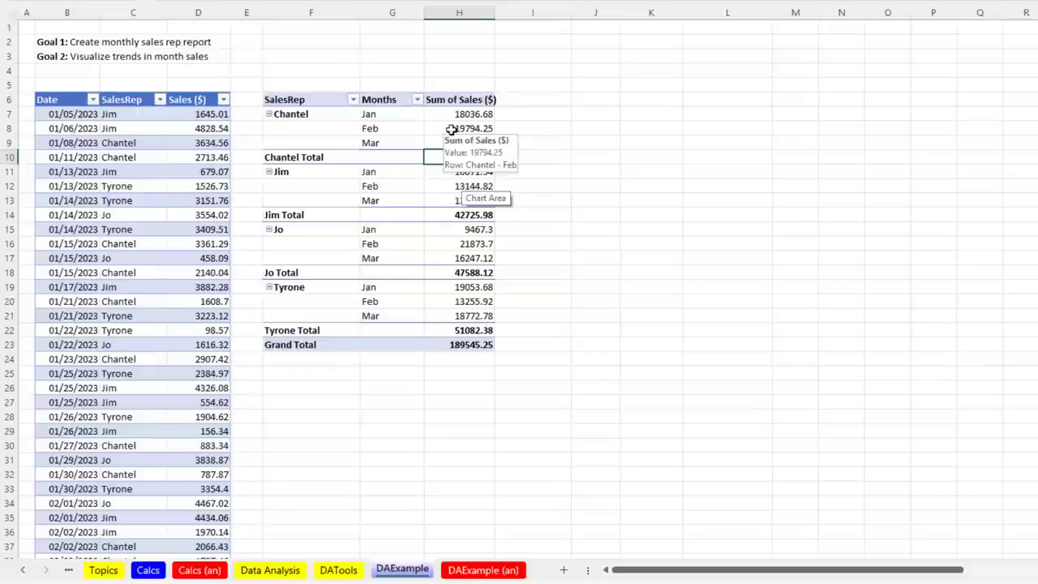
pyautogui.rightClick(452, 129)
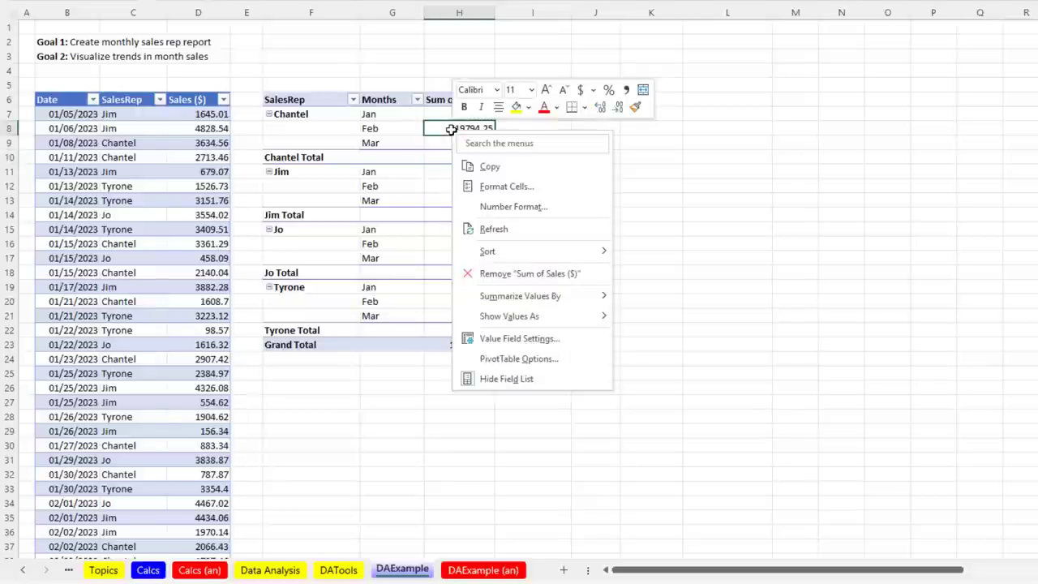
pyautogui.moveTo(528, 298)
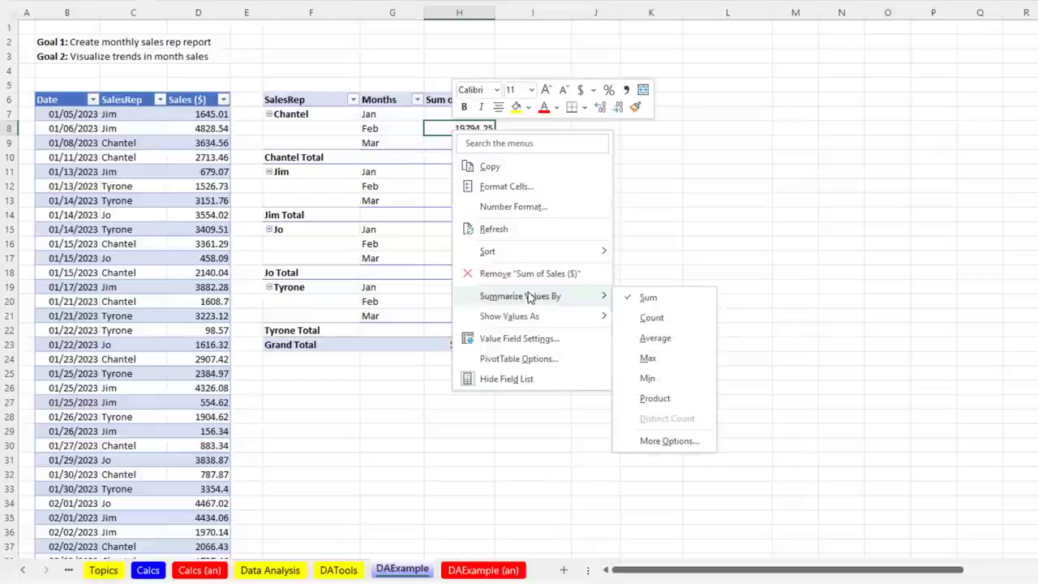
pyautogui.moveTo(537, 322)
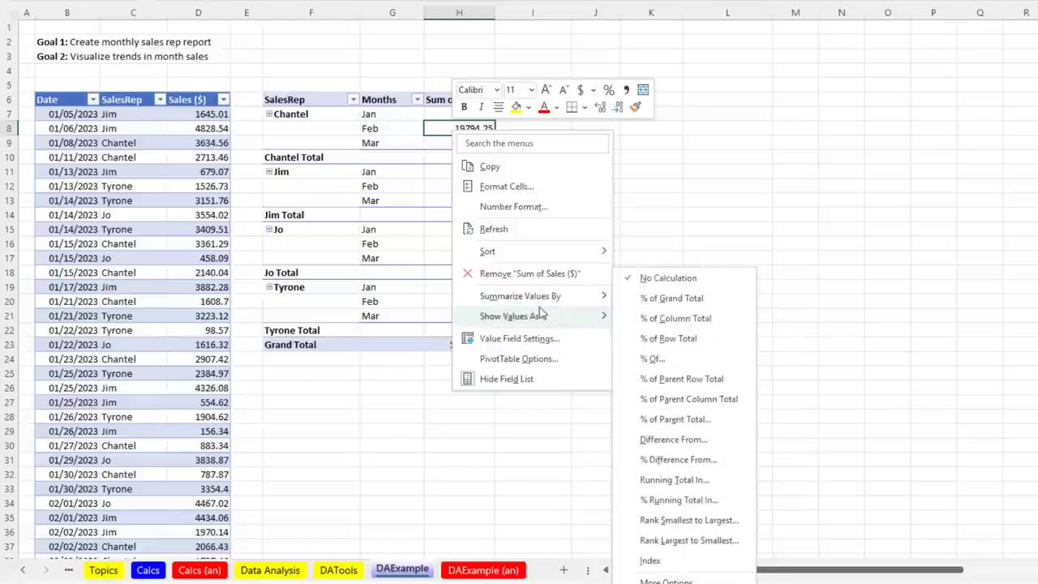
pyautogui.moveTo(563, 306)
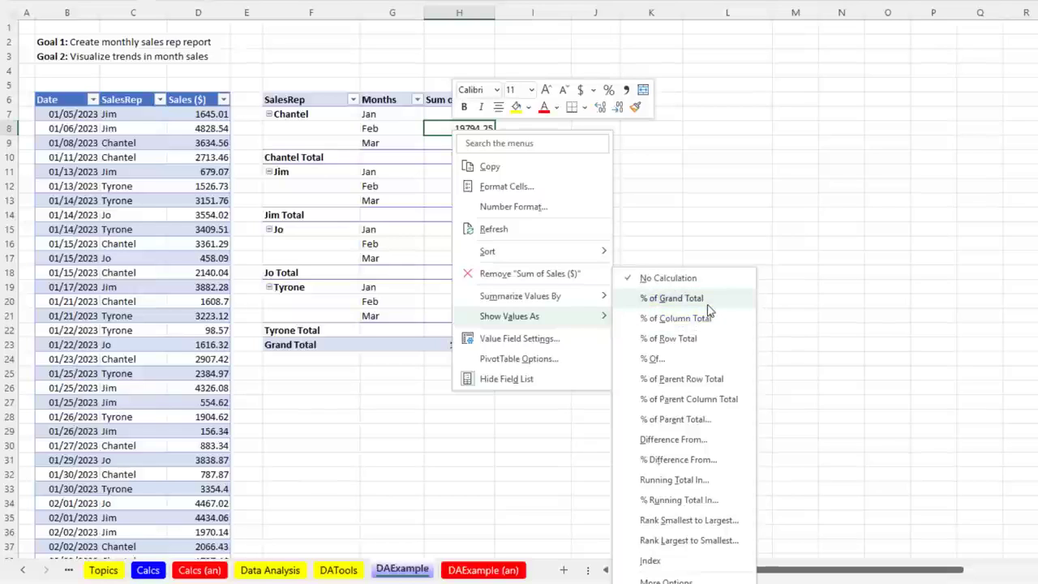
pyautogui.press('Escape')
pyautogui.press('Escape')
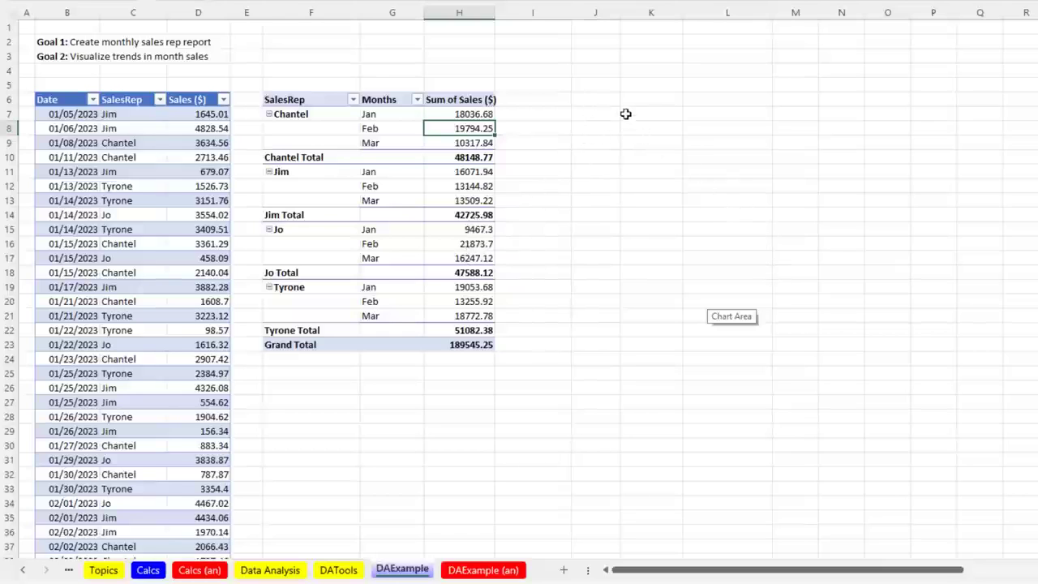
pyautogui.moveTo(637, 114); pyautogui.dragTo(650, 297)
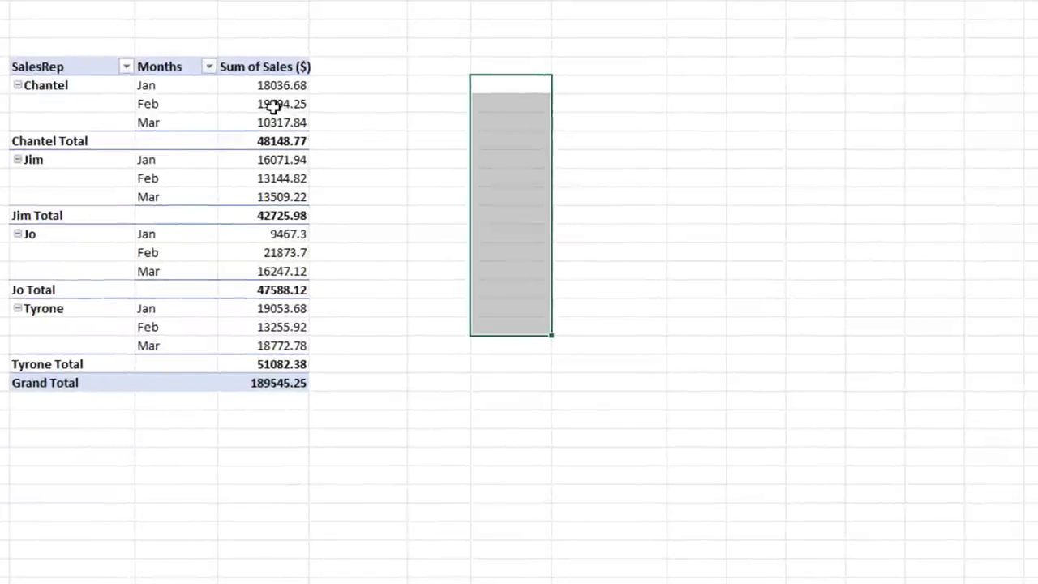
pyautogui.click(273, 106)
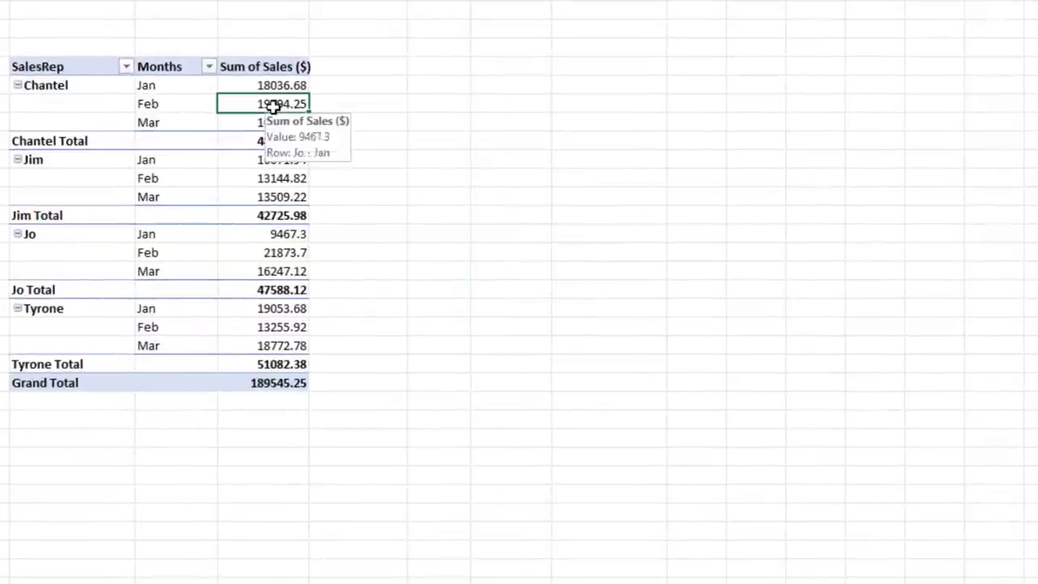
pyautogui.click(270, 177)
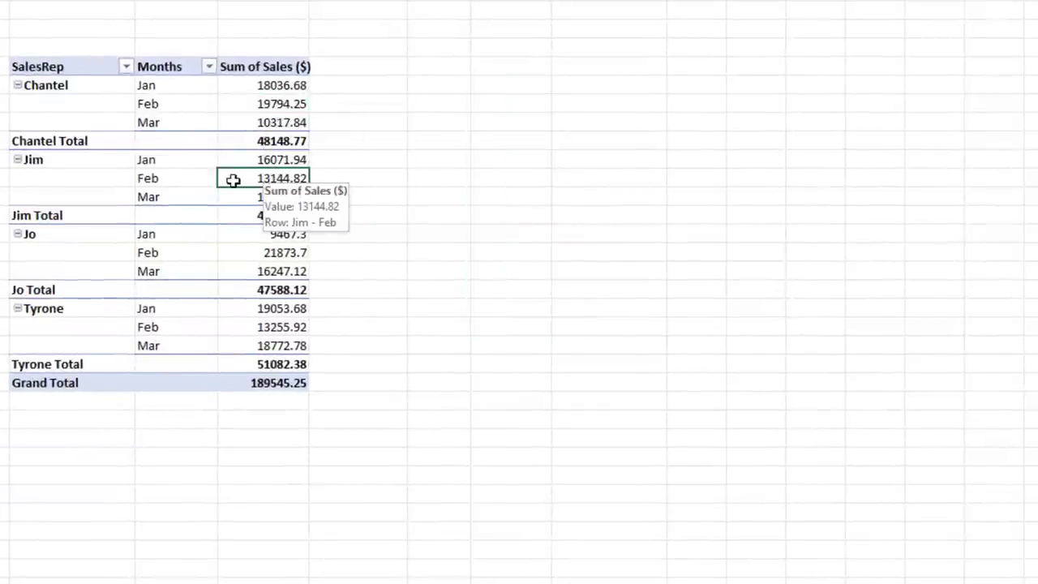
pyautogui.rightClick(233, 180)
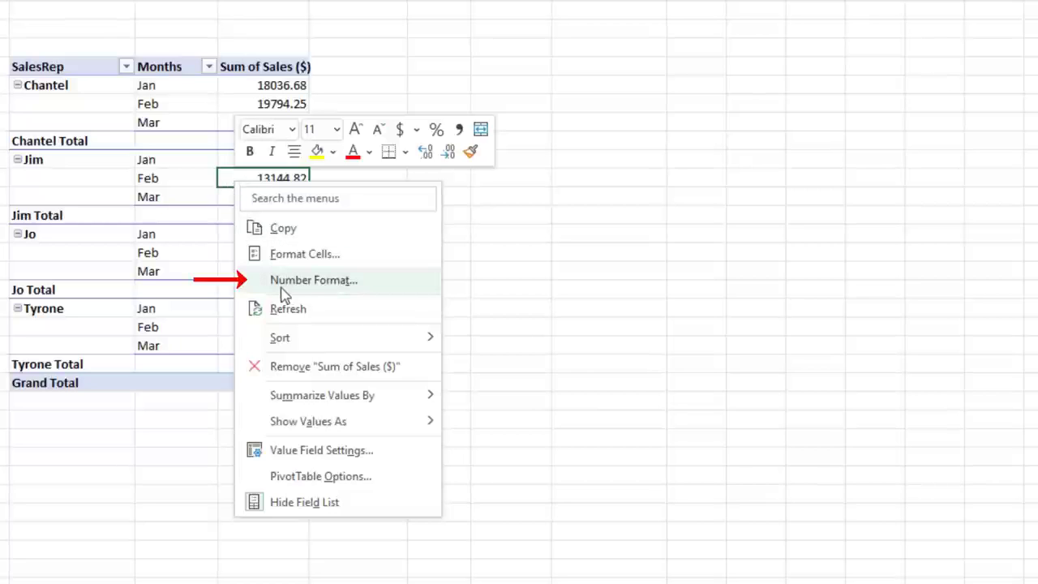
pyautogui.click(311, 258)
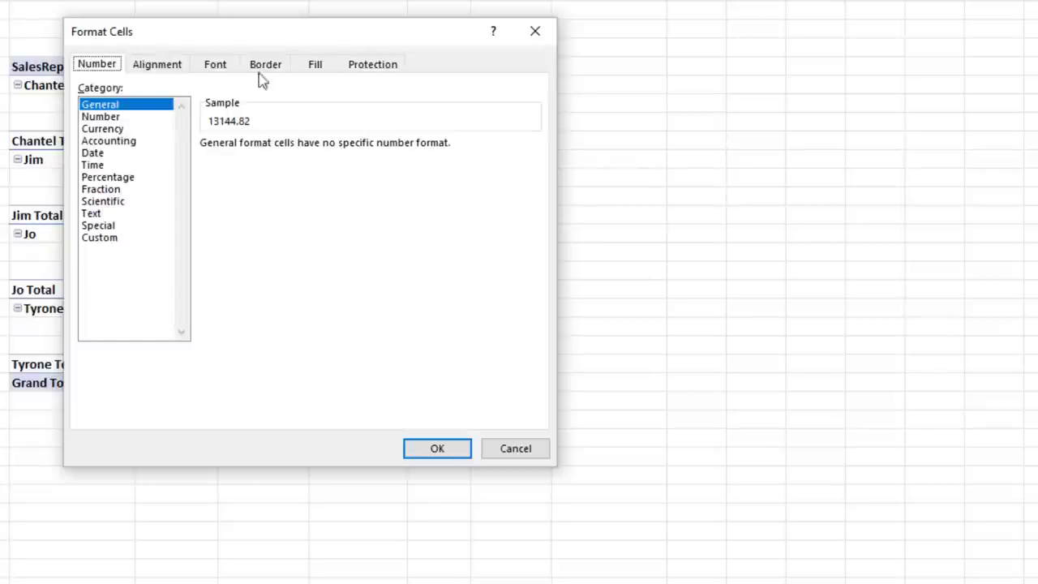
pyautogui.press('Escape')
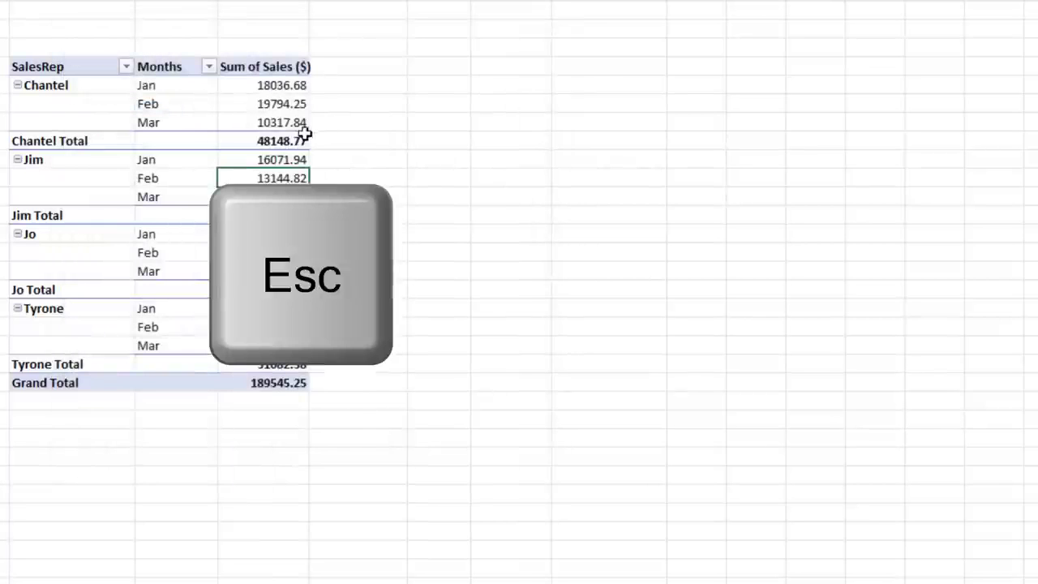
# Step: Set the Sum of Sales ($) field's number format to Number with two decimal places and a thousands separator
pyautogui.rightClick(264, 178)
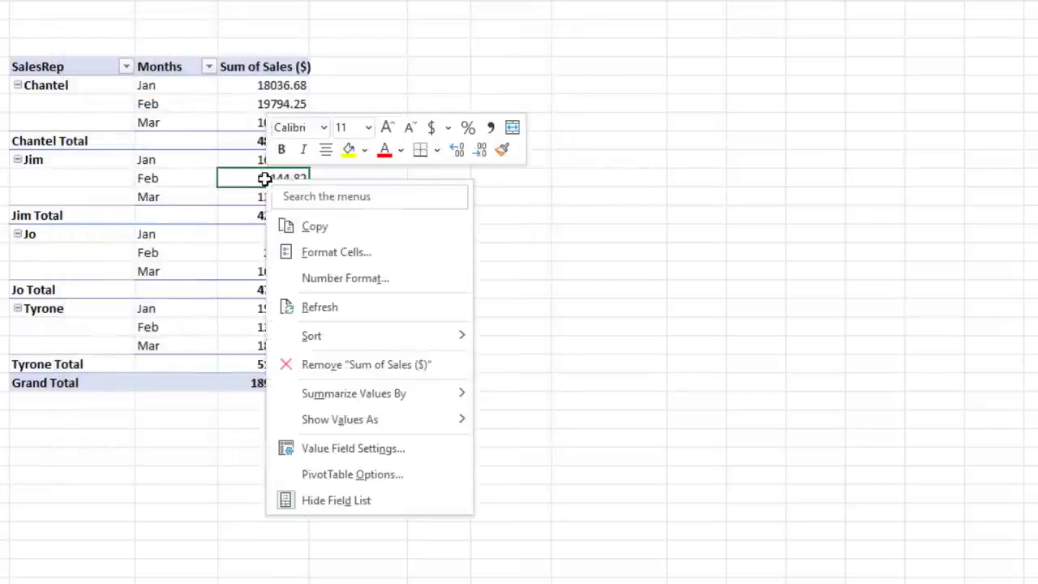
pyautogui.click(341, 280)
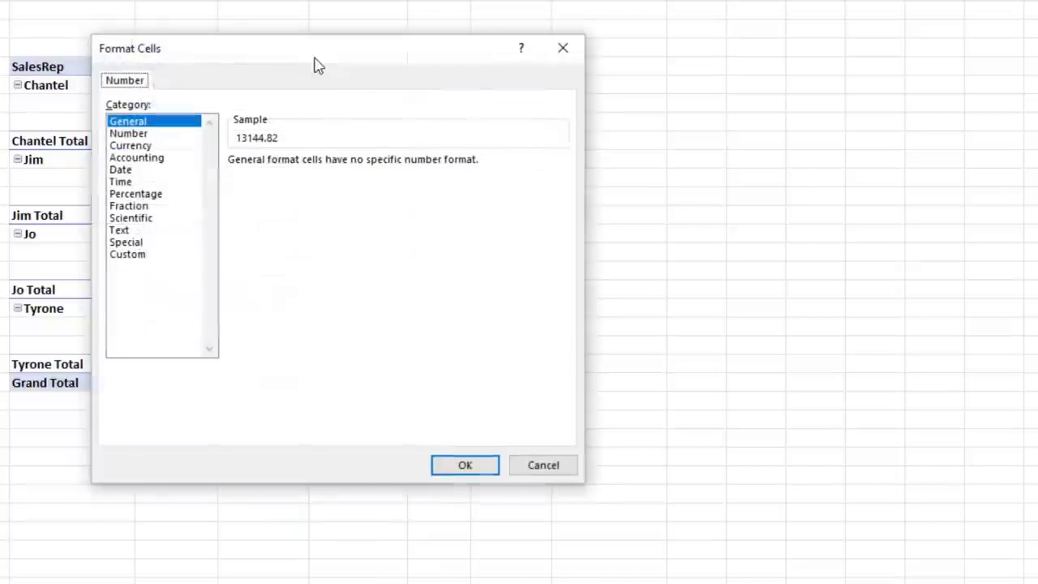
pyautogui.moveTo(317, 65); pyautogui.dragTo(546, 90)
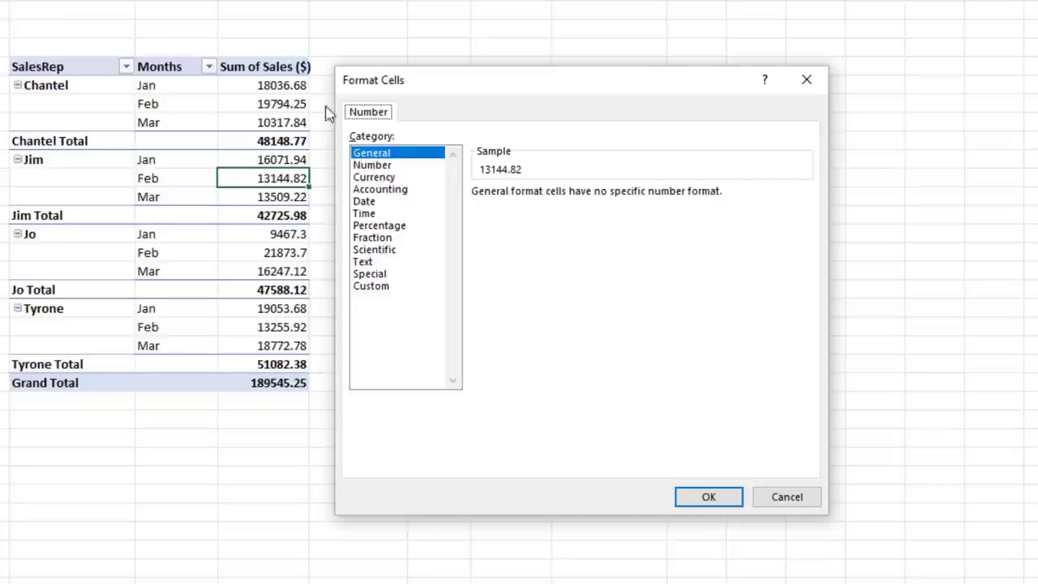
pyautogui.click(377, 165)
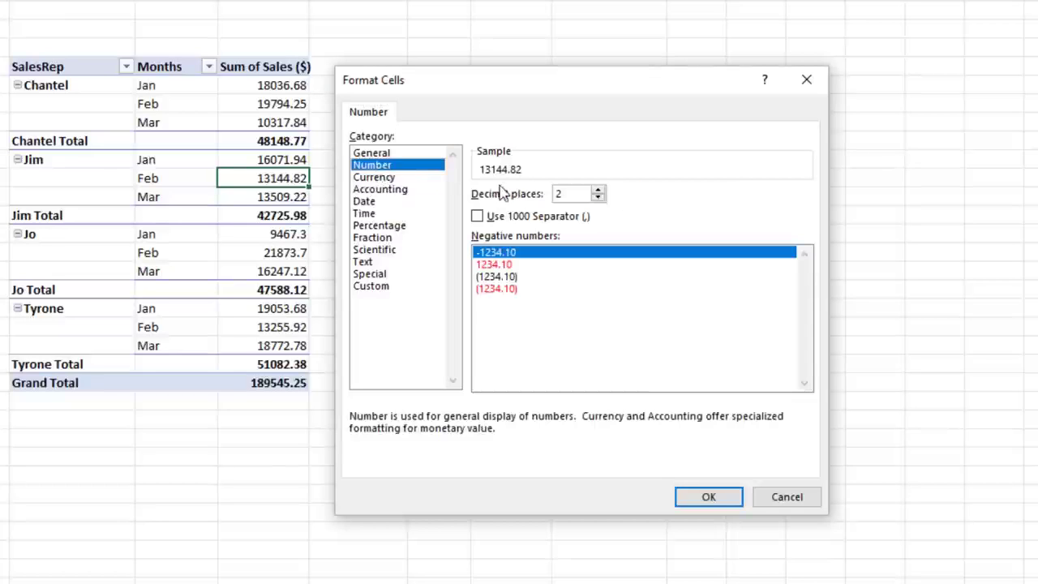
pyautogui.click(478, 218)
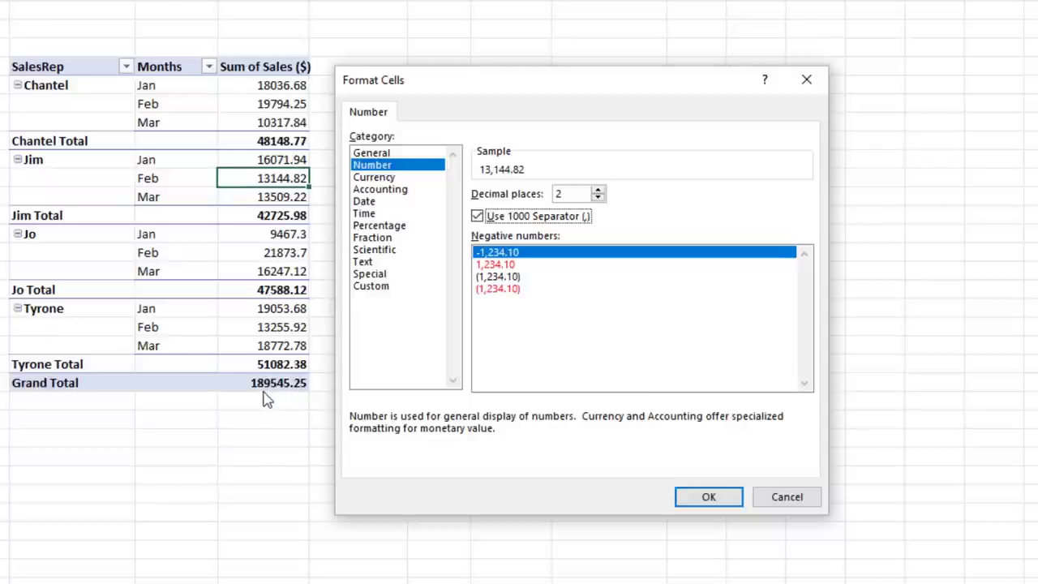
pyautogui.click(710, 497)
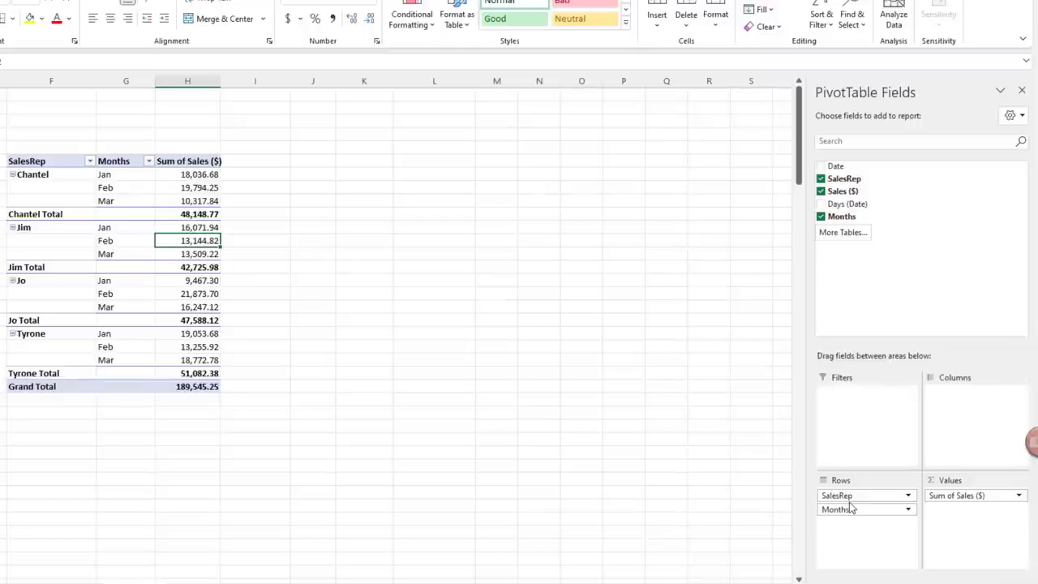
# Step: Move the Months field to the PivotTable's columns for a cross-tab layout and widen the Grand Total column to fit
pyautogui.moveTo(848, 510); pyautogui.dragTo(949, 429)
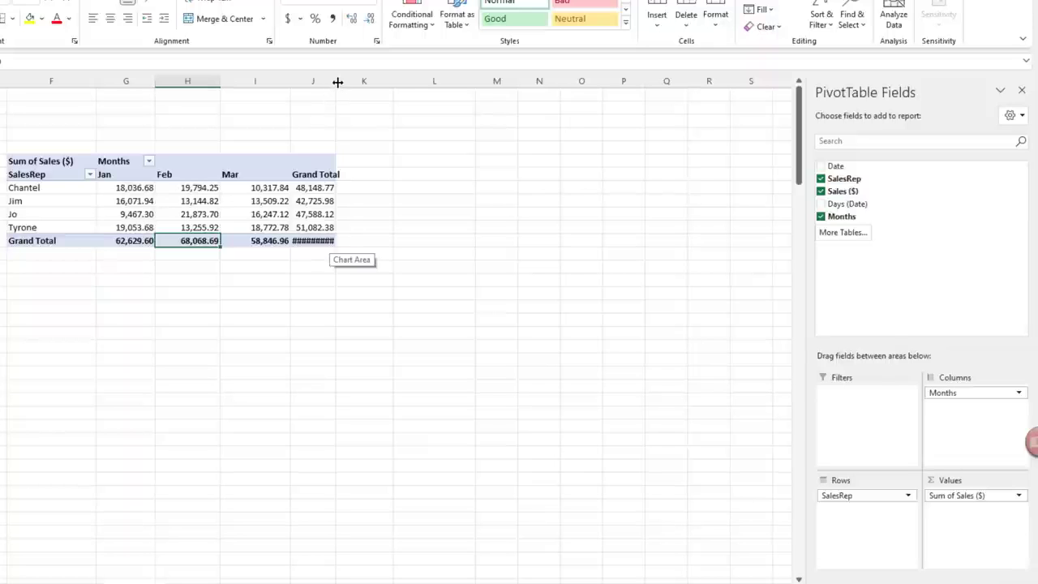
pyautogui.moveTo(337, 82); pyautogui.dragTo(351, 79)
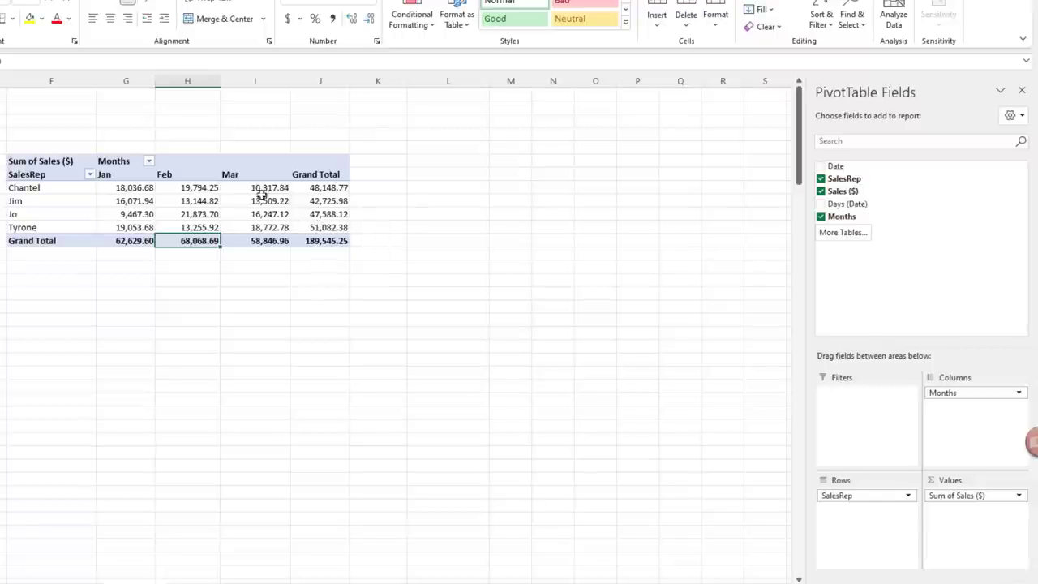
# Step: Examine the cross-tab's sales amounts by rep and month, along with the row totals and the overall grand total
pyautogui.click(200, 189)
pyautogui.click(186, 201)
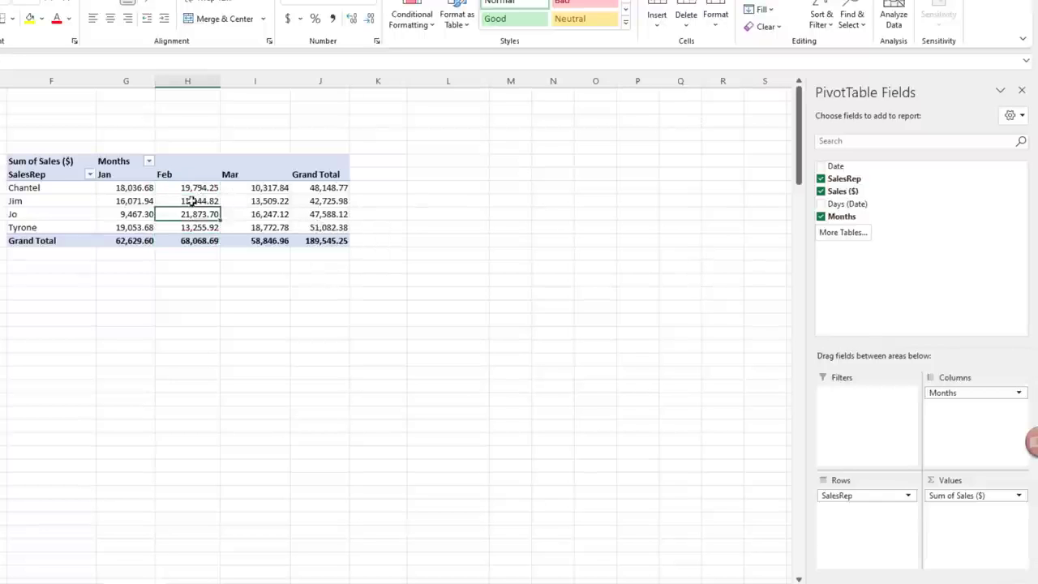
pyautogui.click(187, 191)
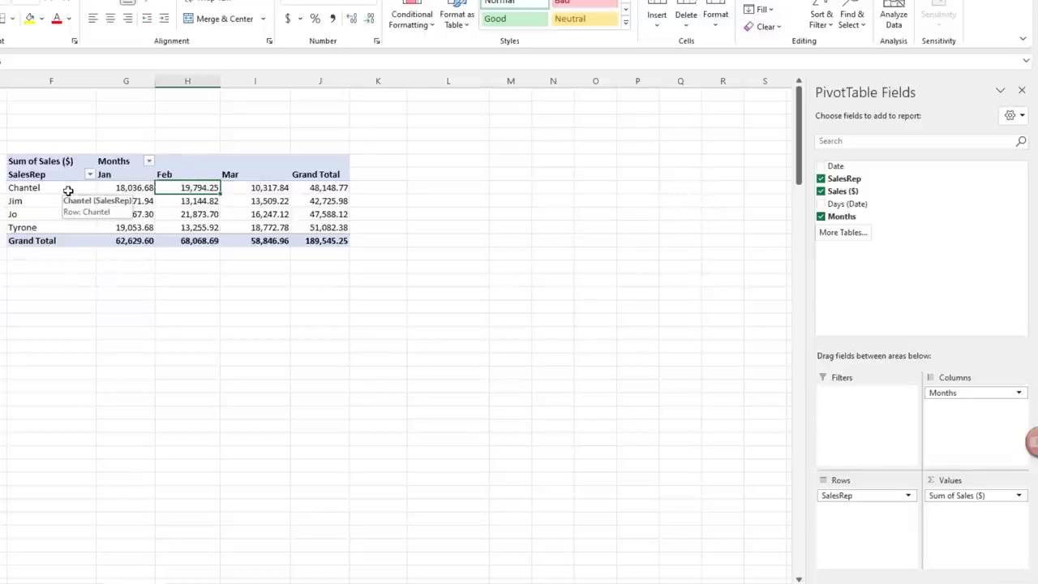
pyautogui.click(271, 215)
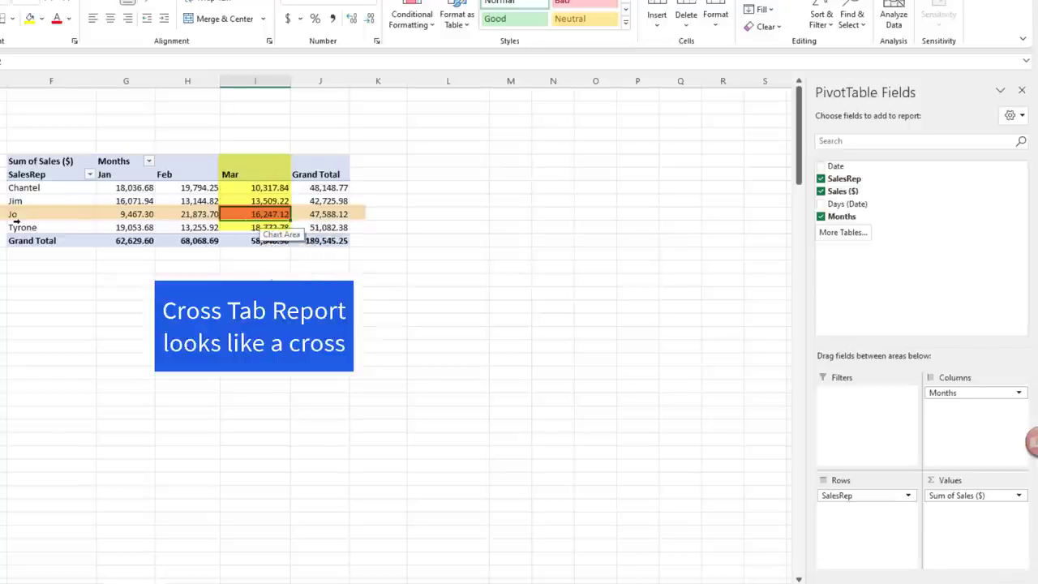
pyautogui.click(320, 189)
pyautogui.click(320, 241)
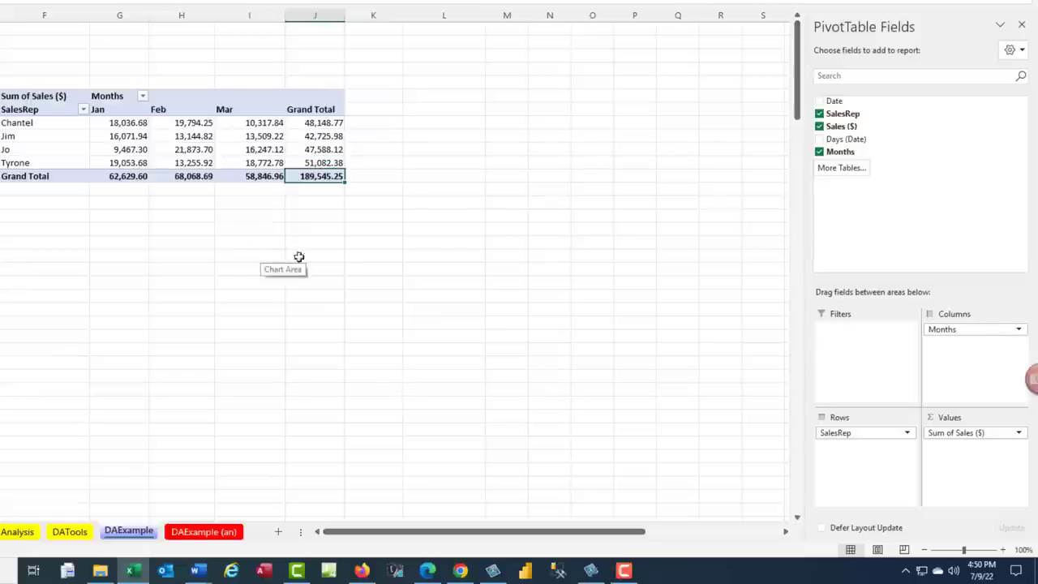
# Step: Move the Months field back to the PivotTable's rows, beneath SalesRep
pyautogui.moveTo(949, 331); pyautogui.dragTo(852, 454)
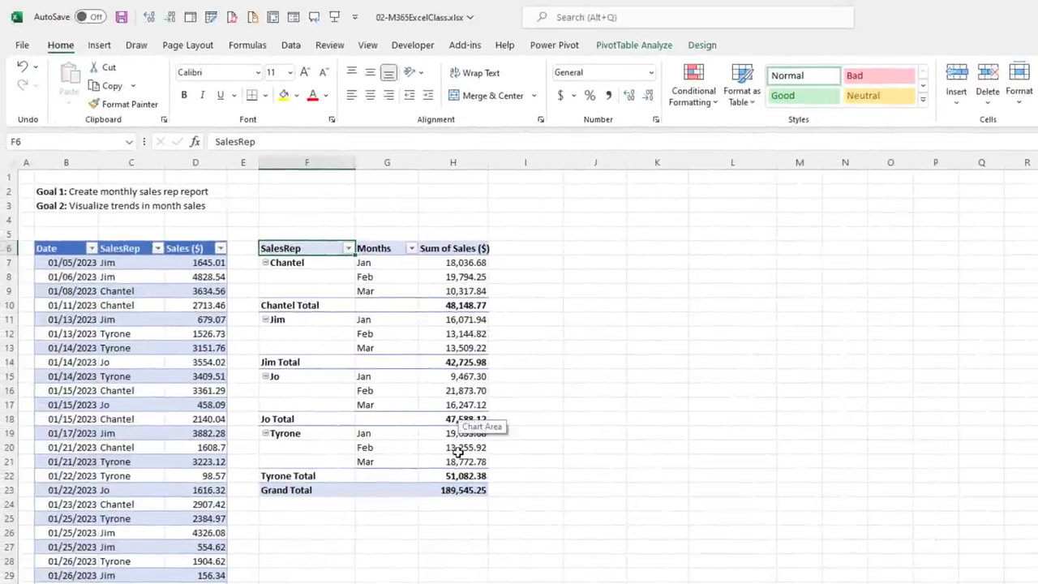
pyautogui.moveTo(454, 446)
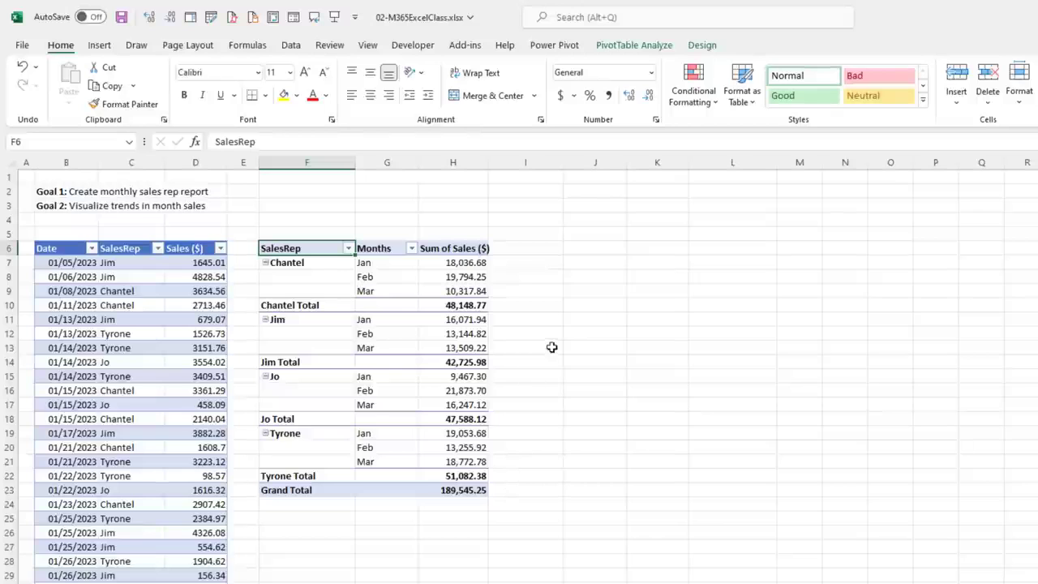
pyautogui.click(598, 277)
pyautogui.moveTo(597, 277); pyautogui.dragTo(602, 447)
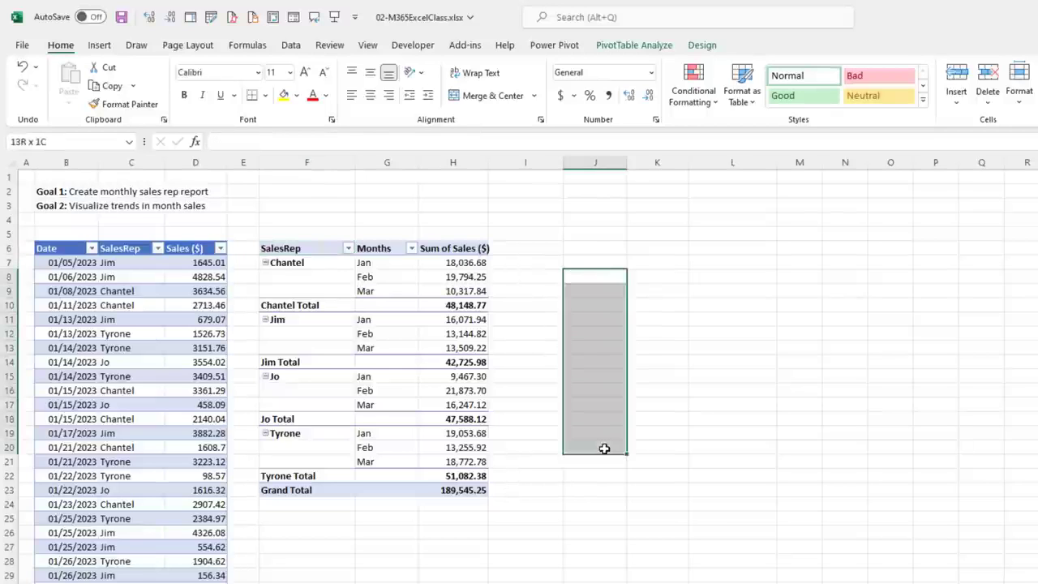
pyautogui.click(474, 331)
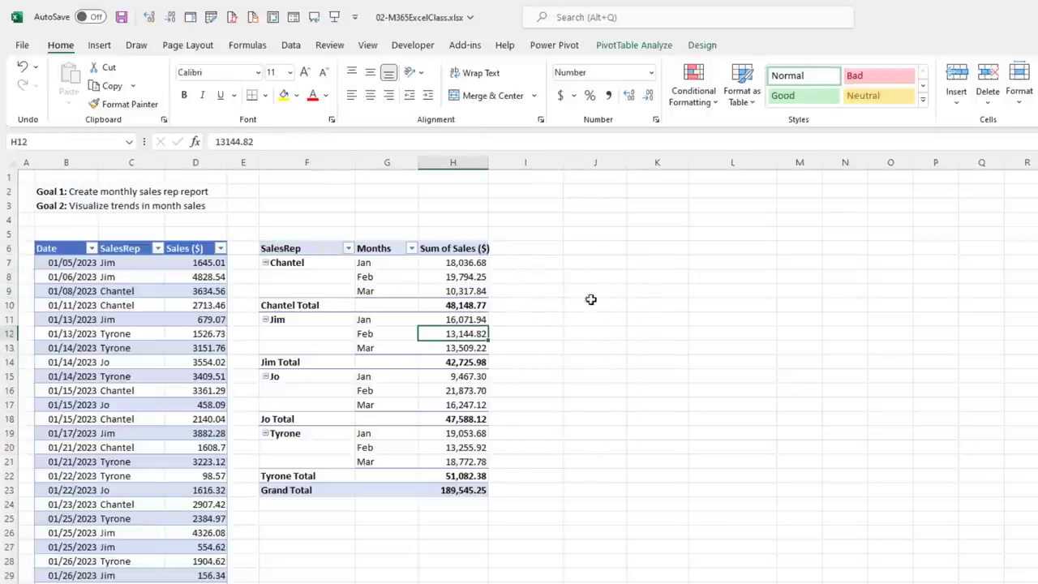
pyautogui.moveTo(592, 297); pyautogui.dragTo(608, 458)
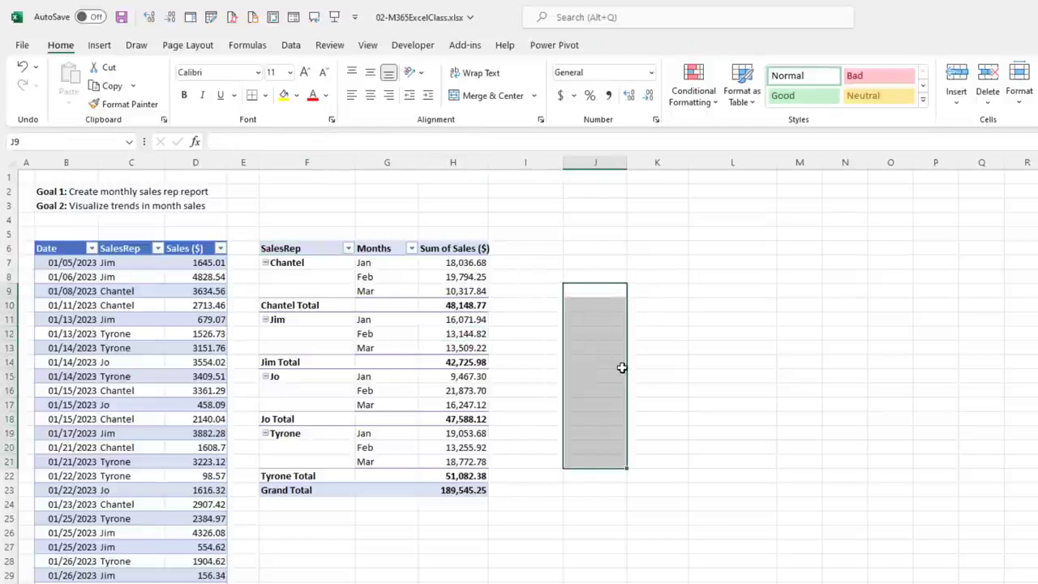
# Step: Start a Top 10 Items conditional formatting rule on the PivotTable sales value in cell H12, ranking the top 3
pyautogui.click(451, 337)
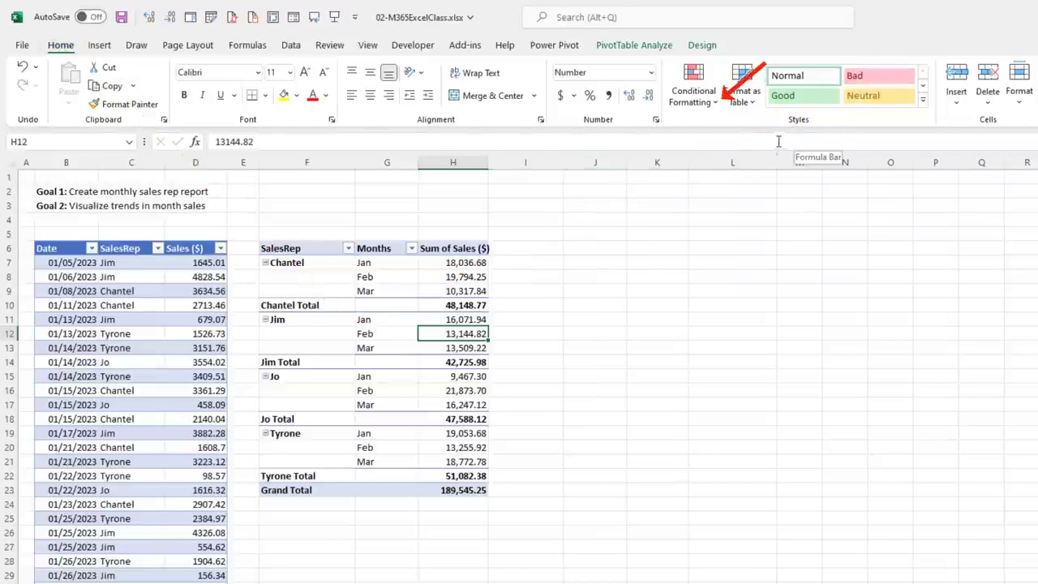
pyautogui.click(715, 103)
pyautogui.moveTo(726, 149)
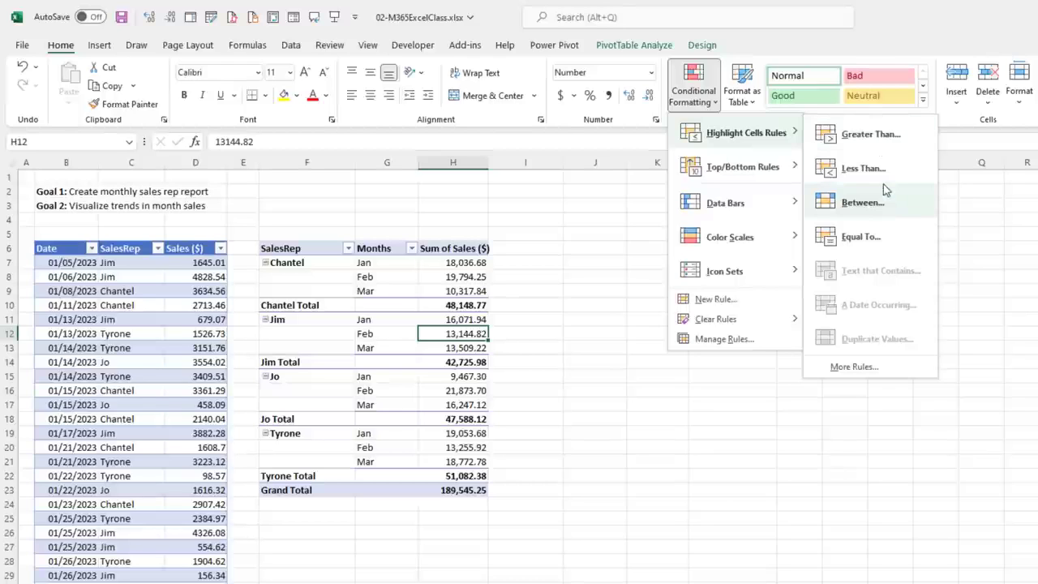
pyautogui.moveTo(745, 172)
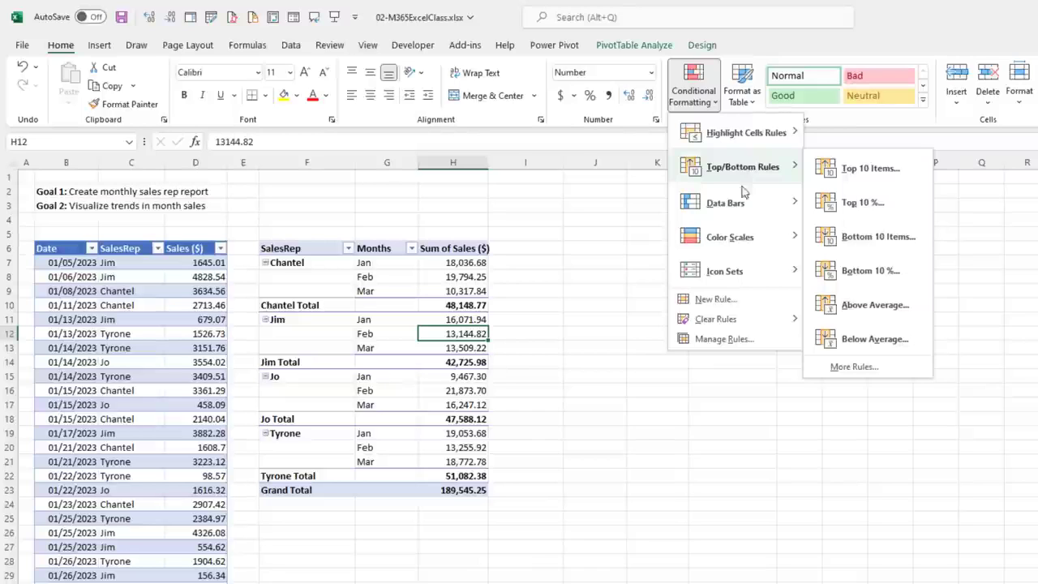
pyautogui.moveTo(739, 209)
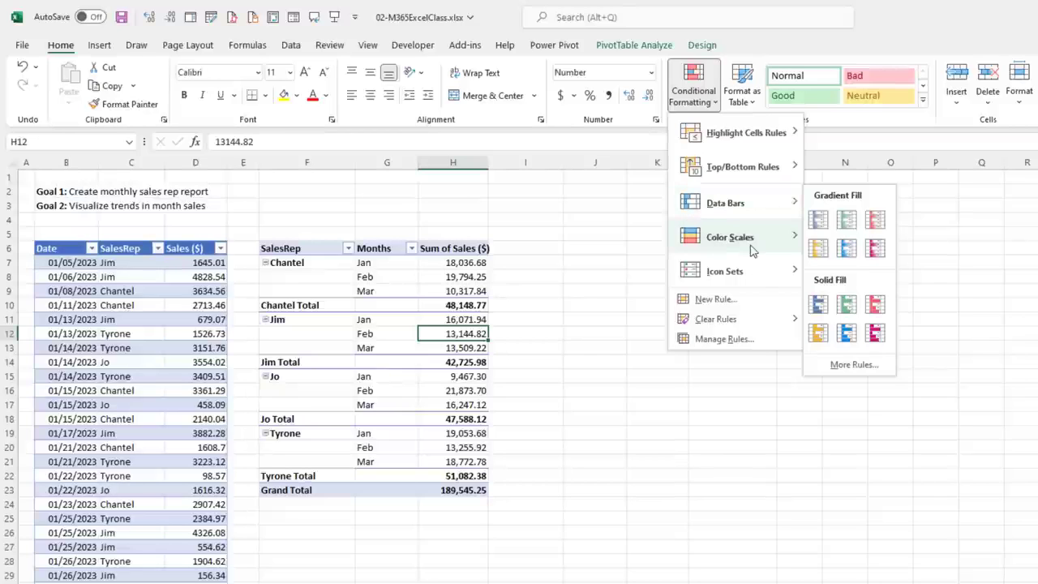
pyautogui.moveTo(753, 248)
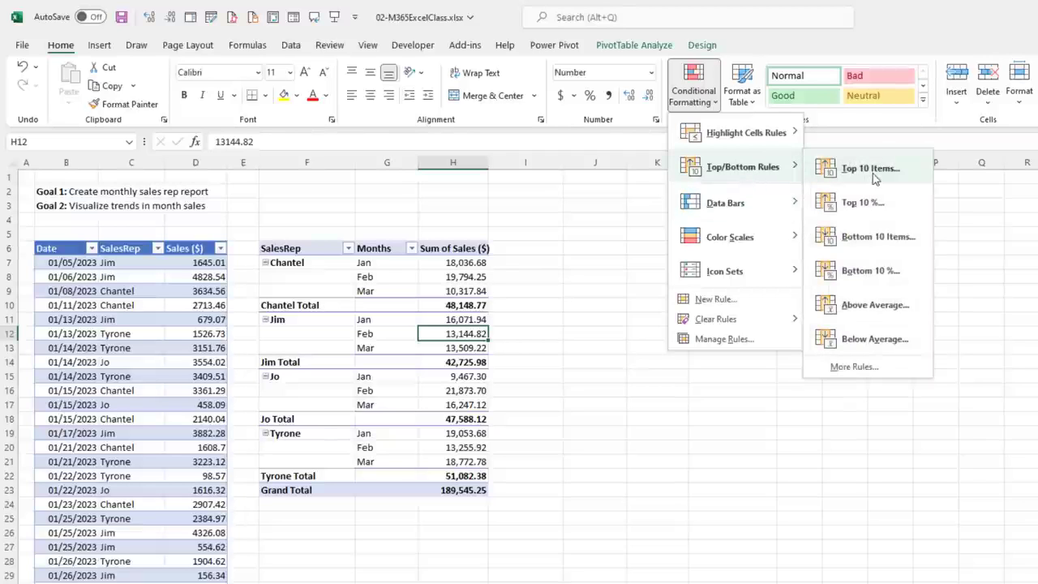
pyautogui.click(874, 177)
pyautogui.moveTo(447, 325); pyautogui.dragTo(620, 325)
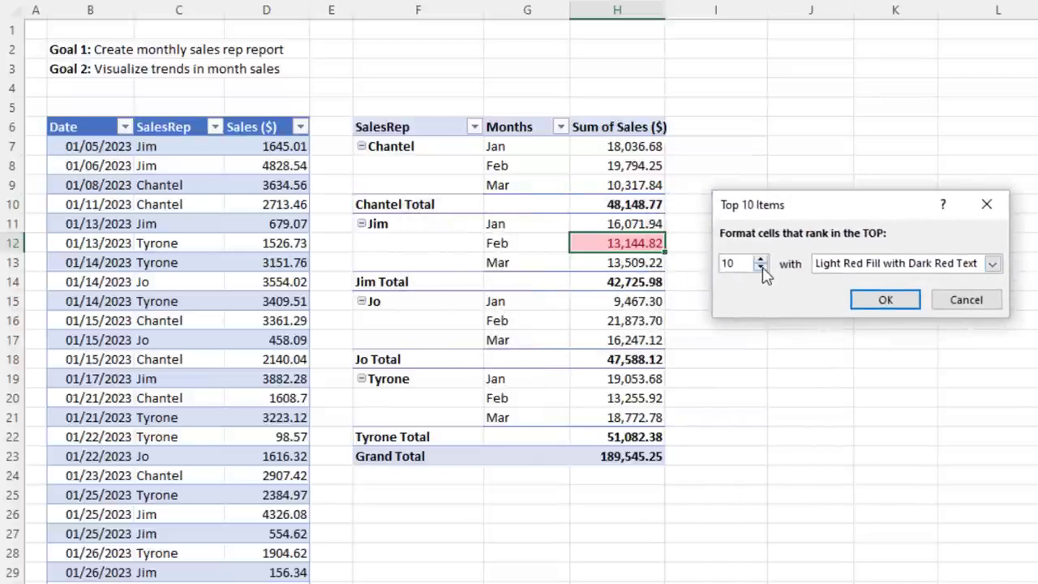
pyautogui.click(760, 267)
pyautogui.click(761, 267)
# Step: Choose a custom format for the top 3 rule and give it a standard green background fill
pyautogui.click(992, 265)
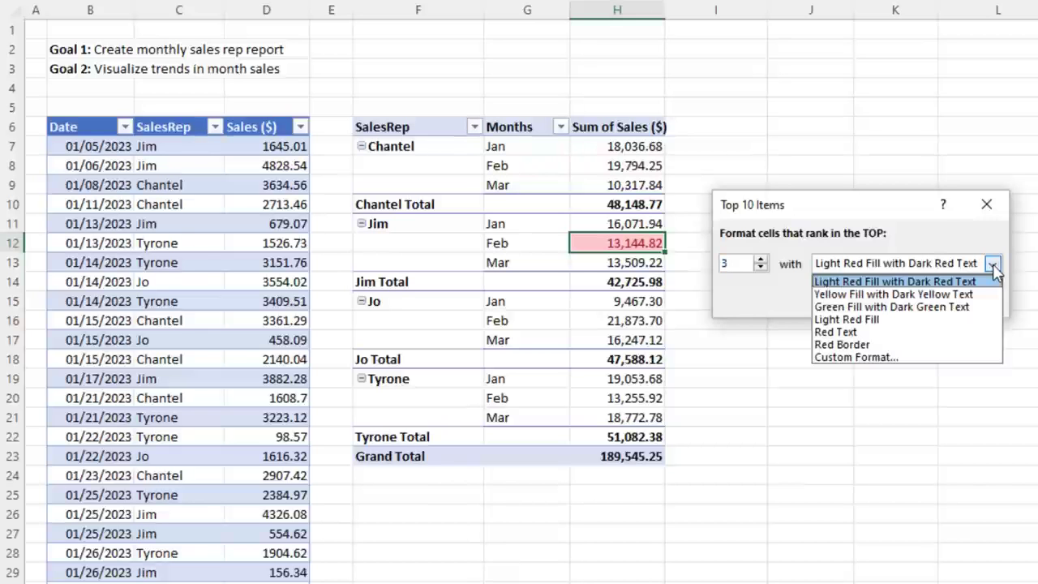
pyautogui.click(893, 360)
pyautogui.moveTo(597, 34); pyautogui.dragTo(915, 134)
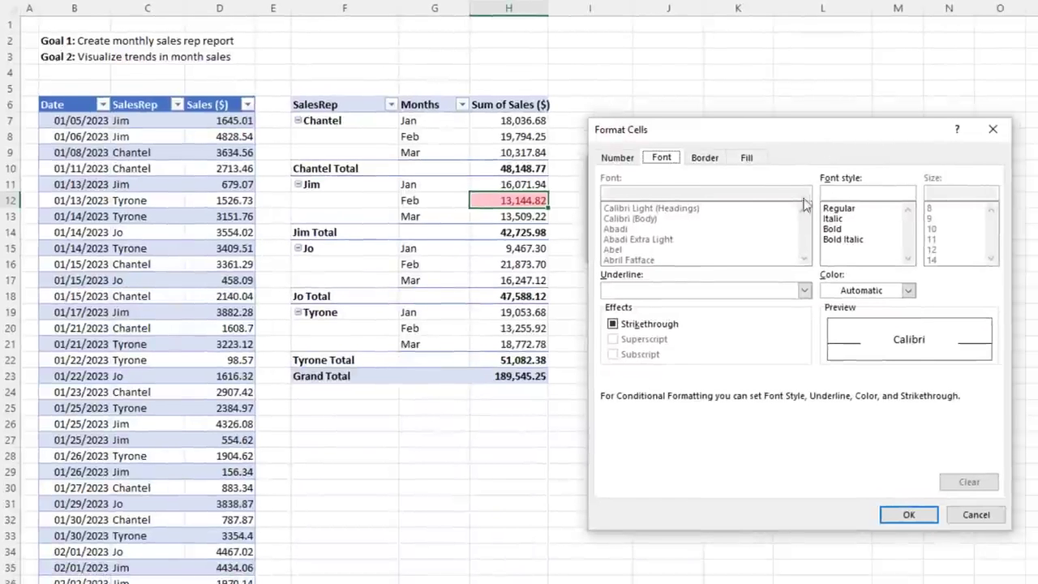
pyautogui.click(746, 159)
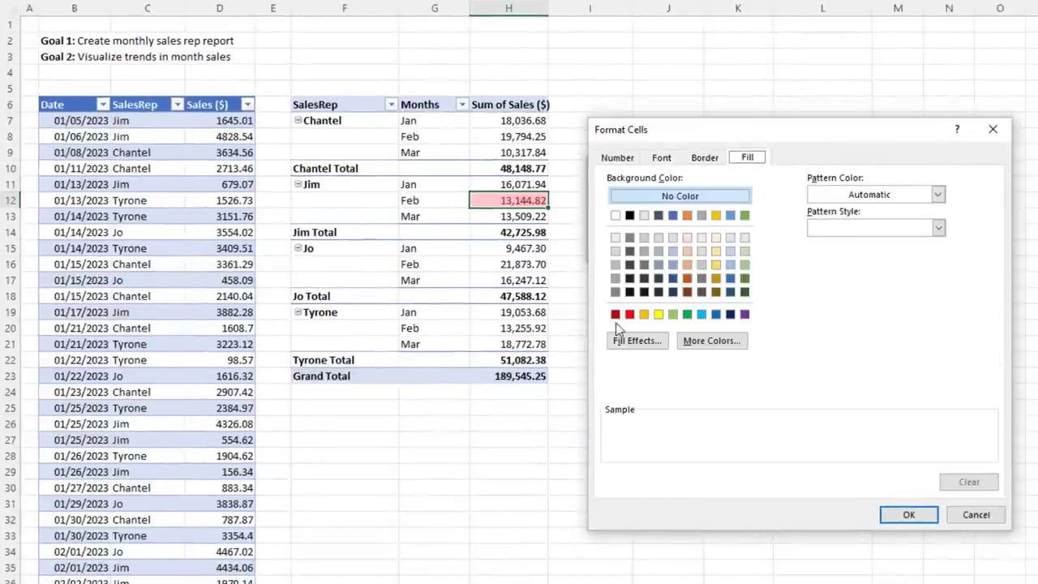
pyautogui.click(687, 314)
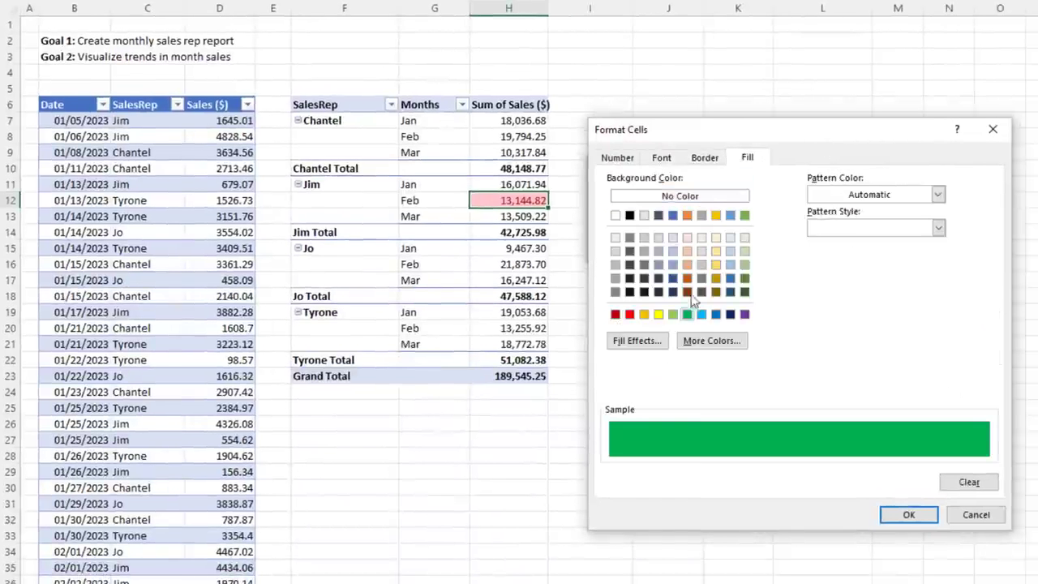
# Step: Set the custom format's font color to white and apply the top 3 rule to cell H12
pyautogui.click(668, 159)
pyautogui.click(908, 290)
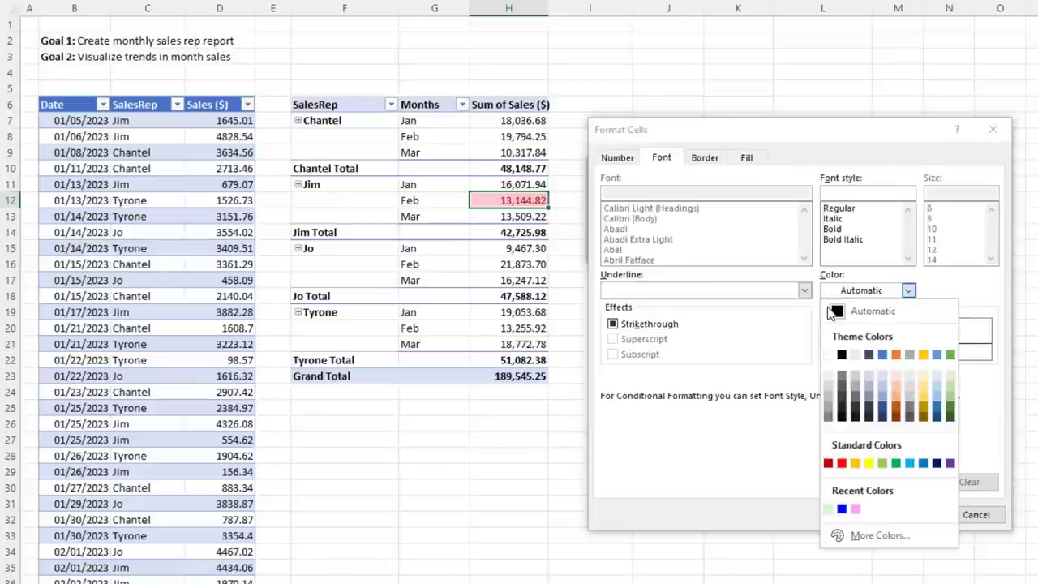
pyautogui.click(828, 357)
pyautogui.click(906, 514)
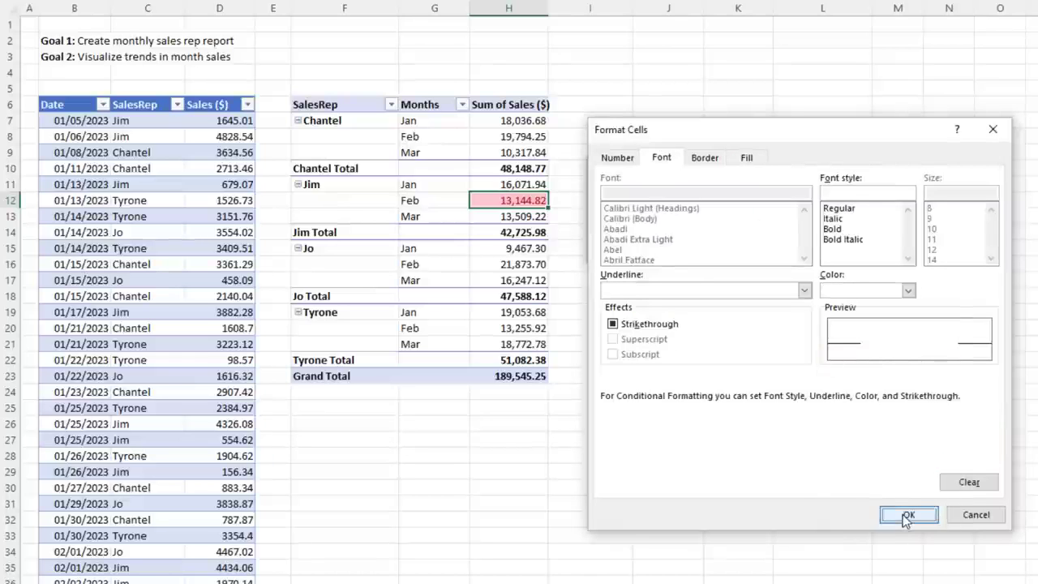
pyautogui.click(745, 248)
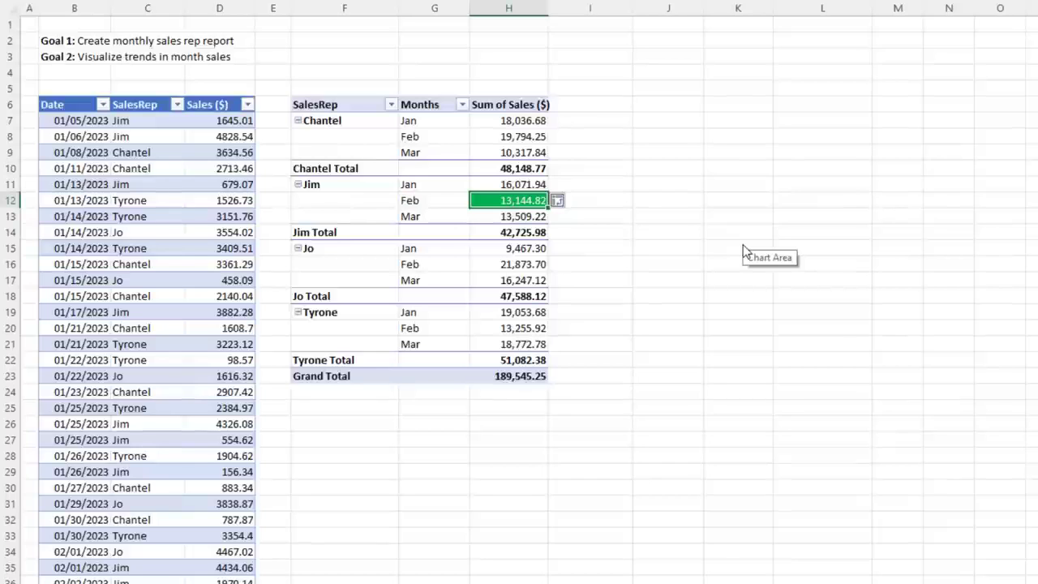
# Step: Extend the top 3 rule from cell H12 to all cells showing "Sum of Sales ($)" values for "Months"
pyautogui.click(571, 201)
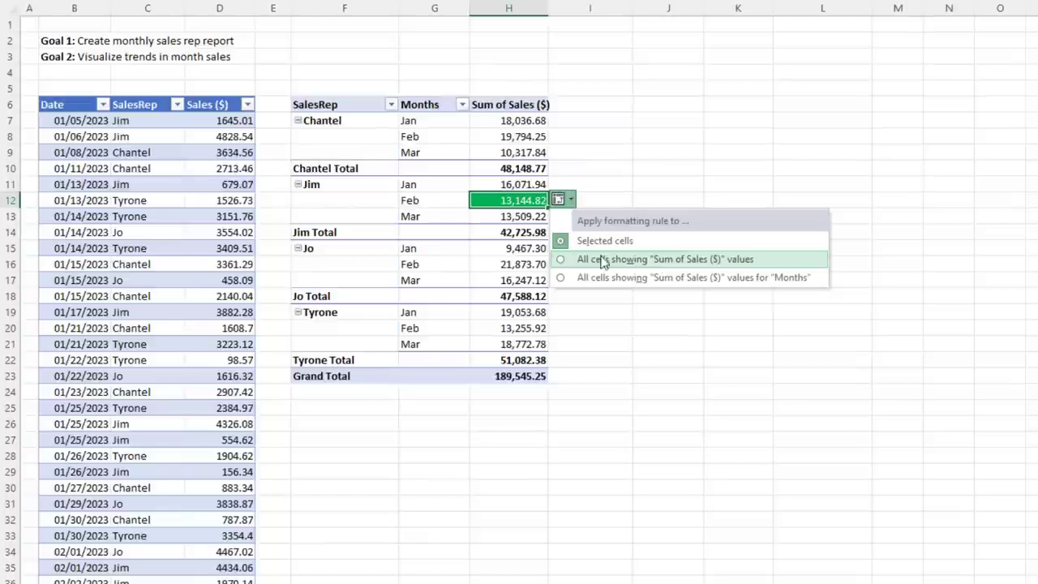
pyautogui.click(560, 260)
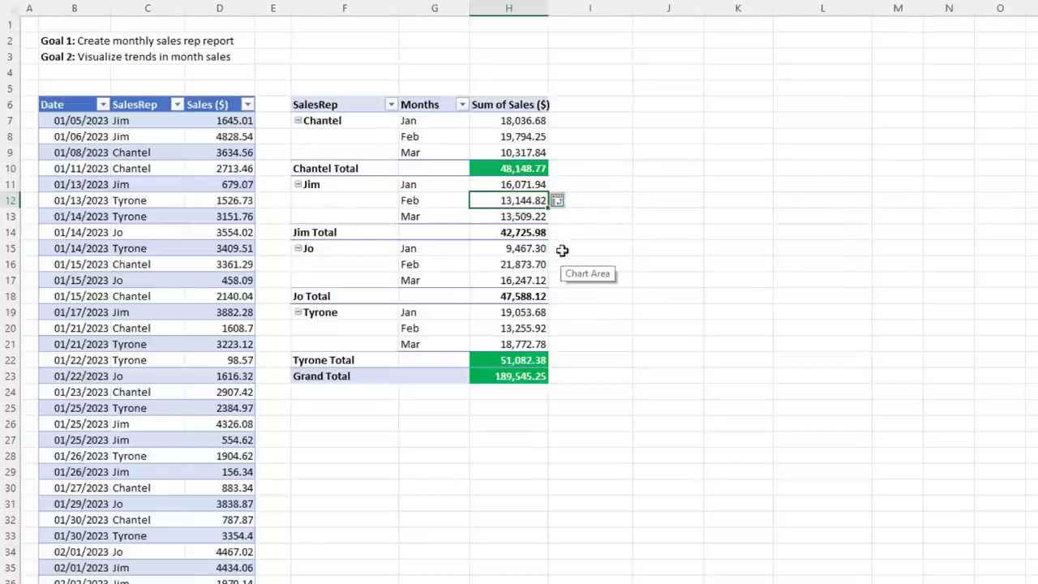
pyautogui.click(559, 200)
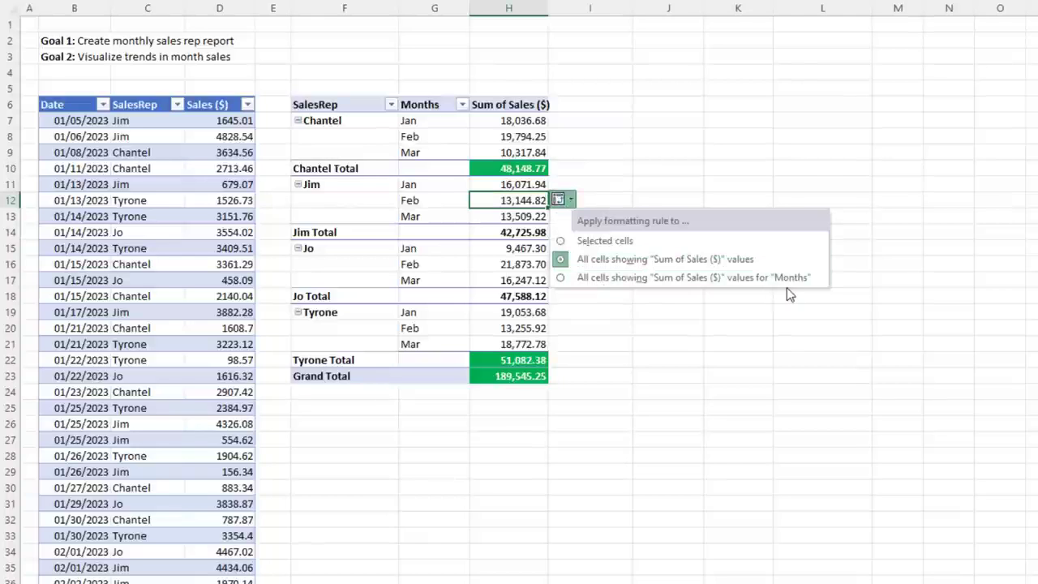
pyautogui.click(741, 277)
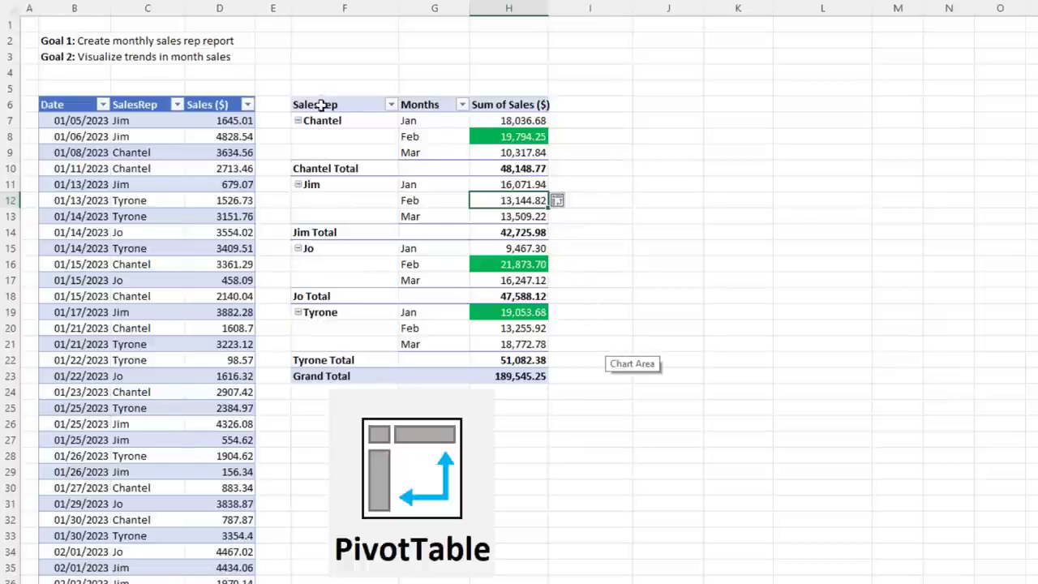
# Step: Copy the whole block of new sales records that starts at cell P82
pyautogui.scroll(-11, 219, 245)
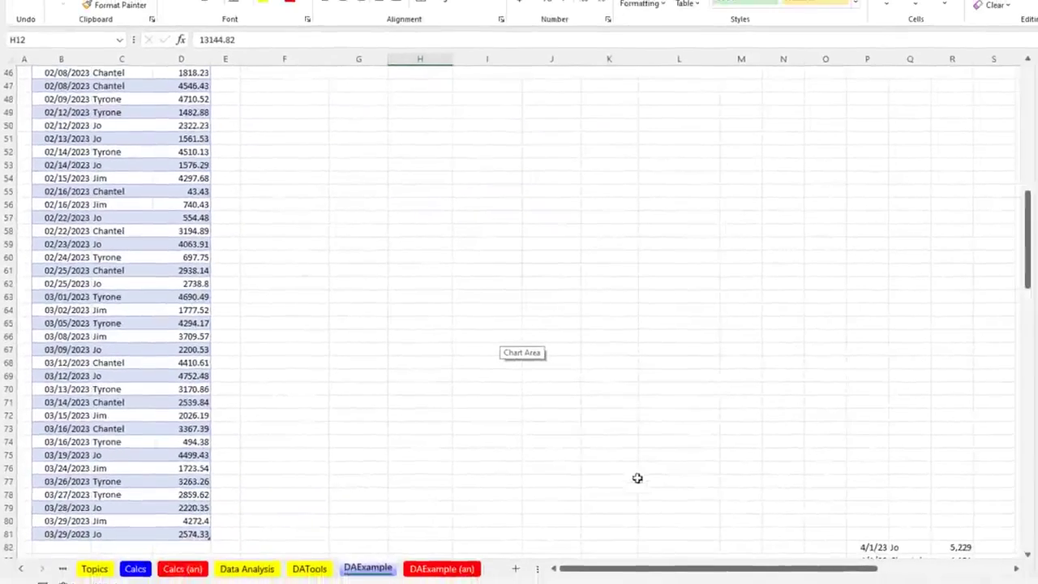
pyautogui.scroll(-4, 638, 478)
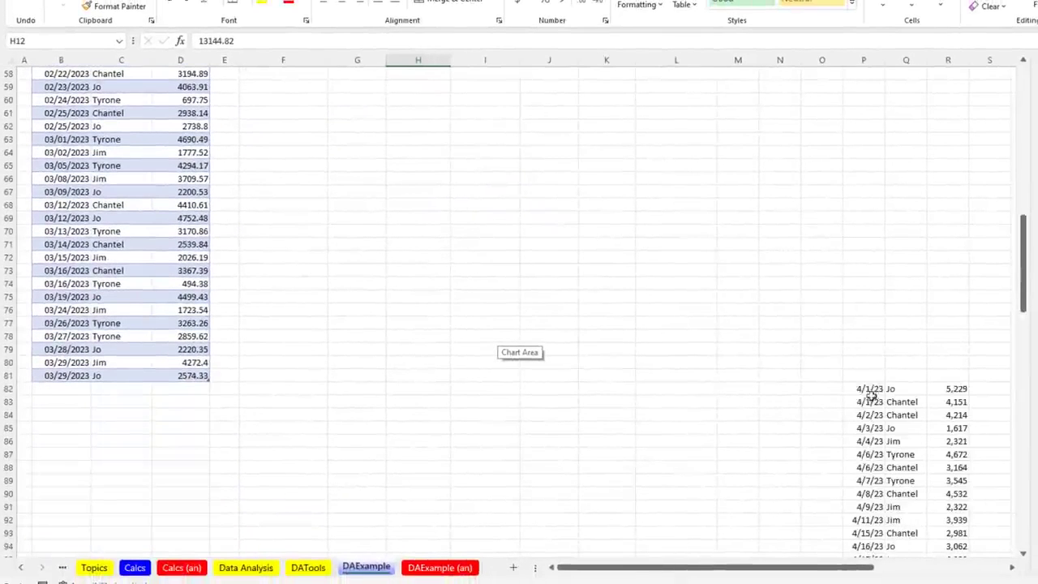
pyautogui.click(869, 389)
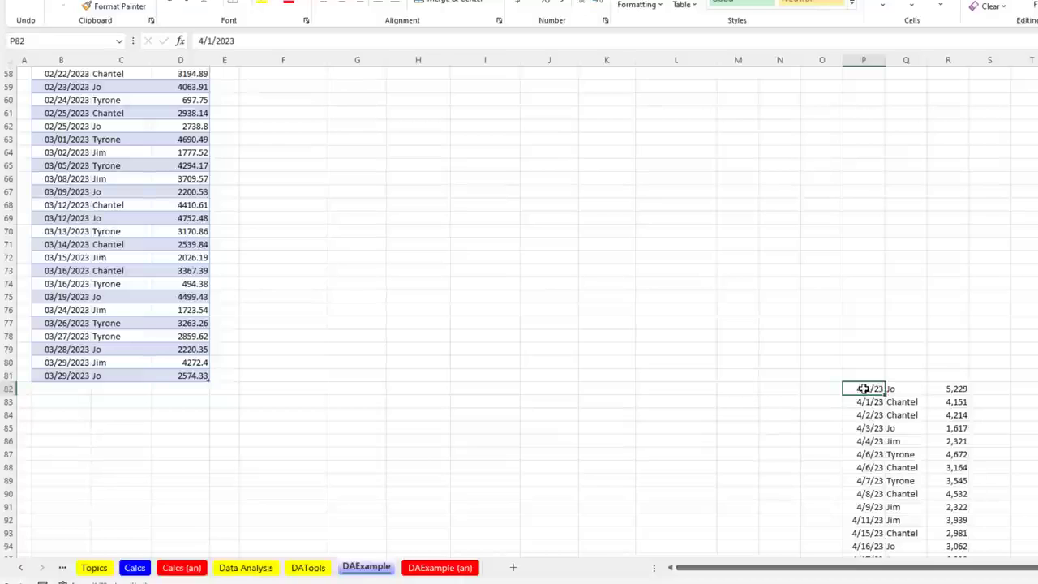
pyautogui.moveTo(863, 389); pyautogui.dragTo(931, 442)
pyautogui.click(873, 392)
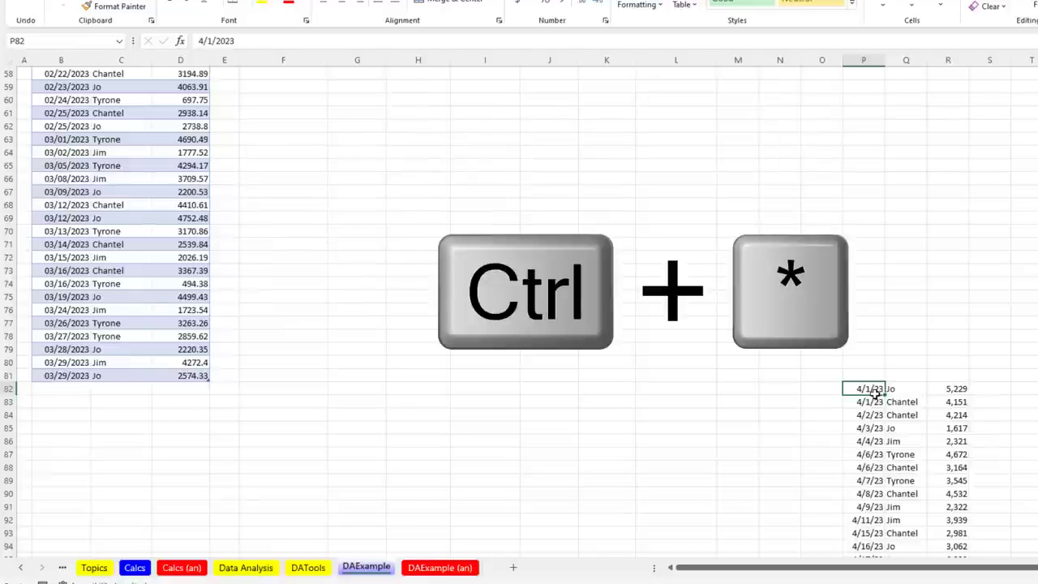
pyautogui.hotkey('ctrl', 'shift', '8')
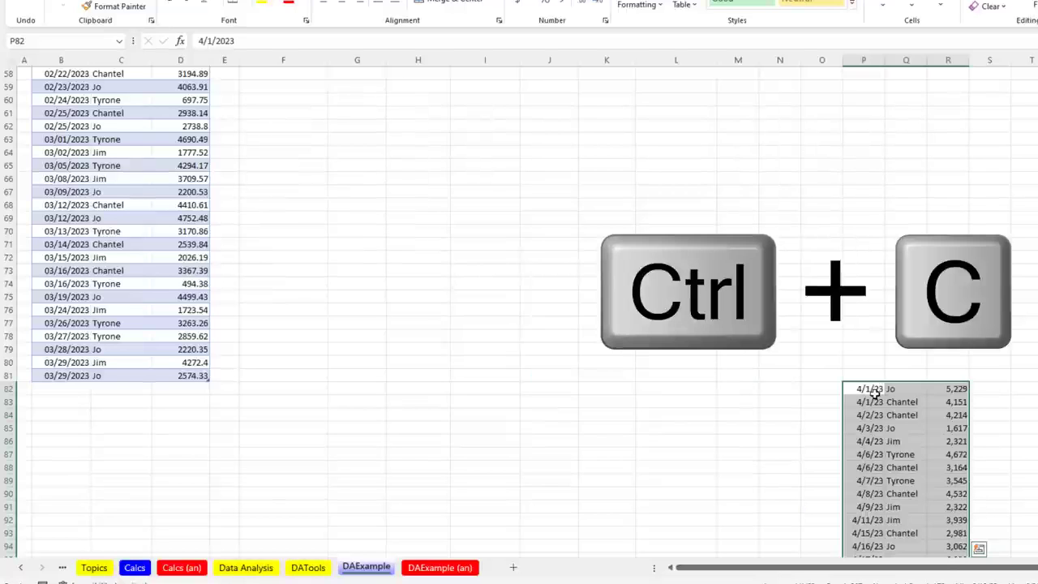
pyautogui.hotkey('ctrl', 'c')
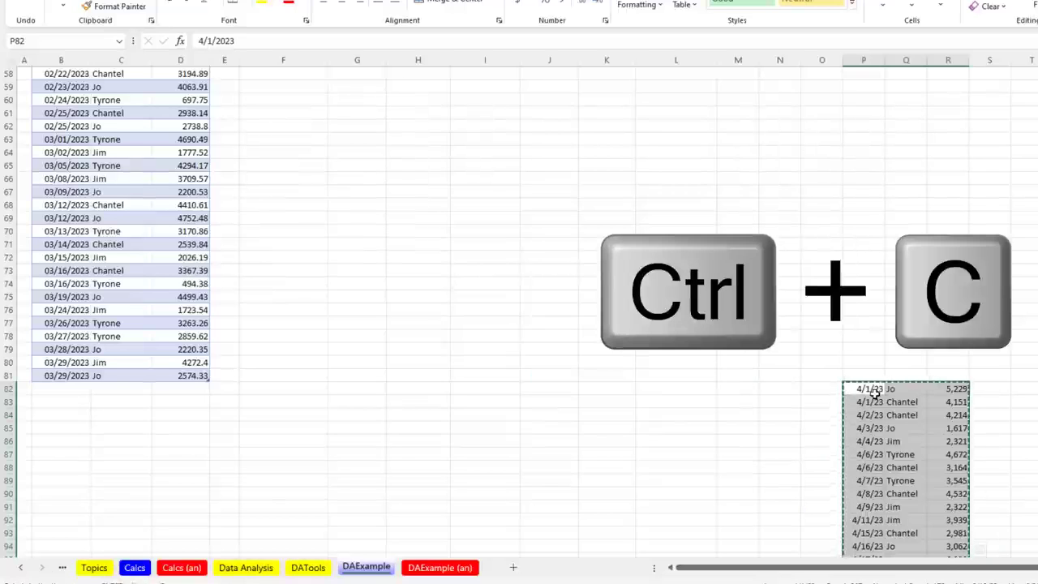
# Step: Paste the copied sales records at cell B82, directly beneath the last row of the fSales table
pyautogui.click(51, 390)
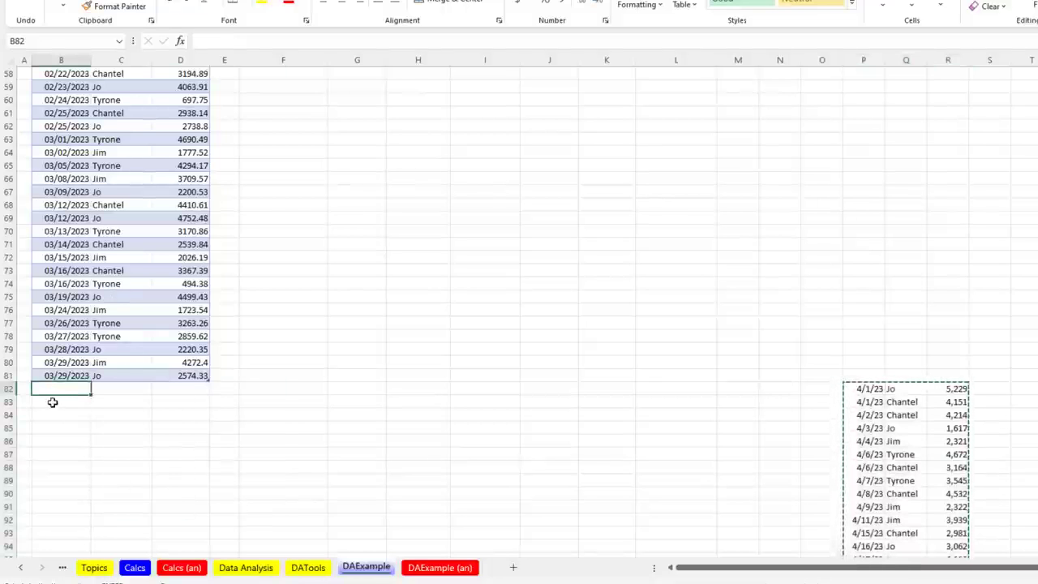
pyautogui.click(51, 400)
pyautogui.click(51, 390)
pyautogui.hotkey('ctrl', 'v')
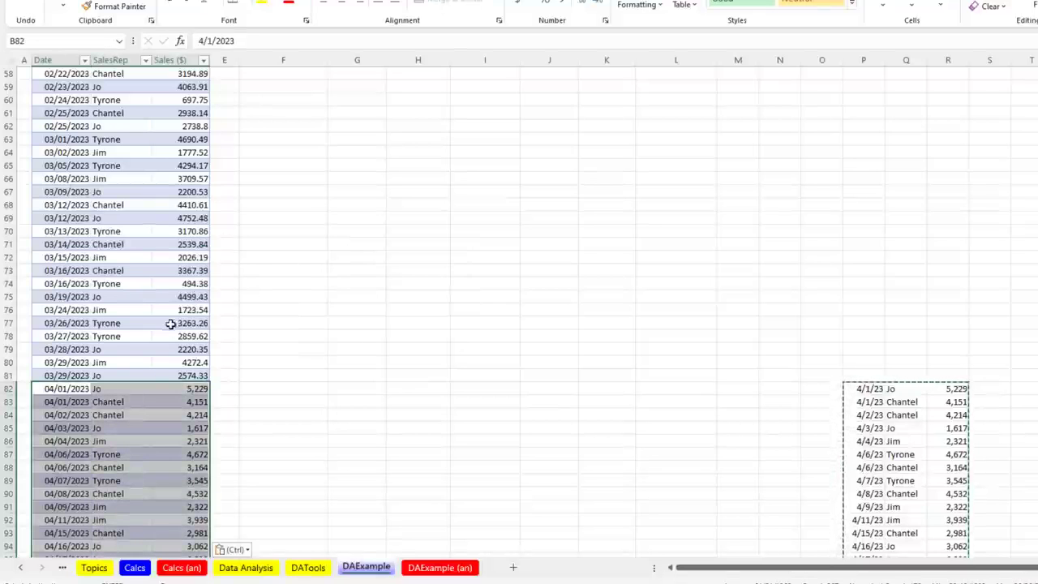
pyautogui.scroll(-14, 180, 445)
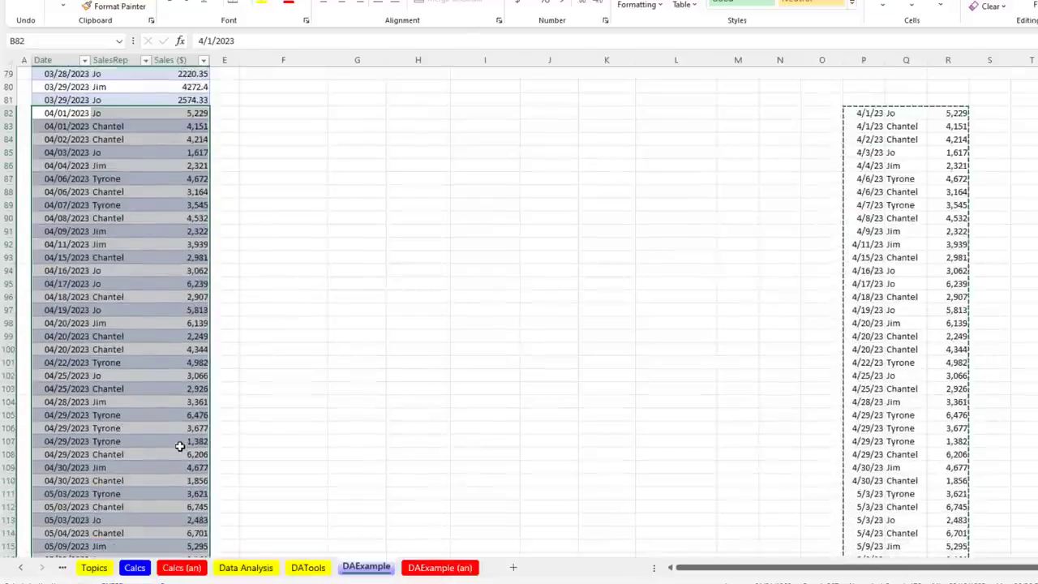
pyautogui.scroll(-13, 178, 444)
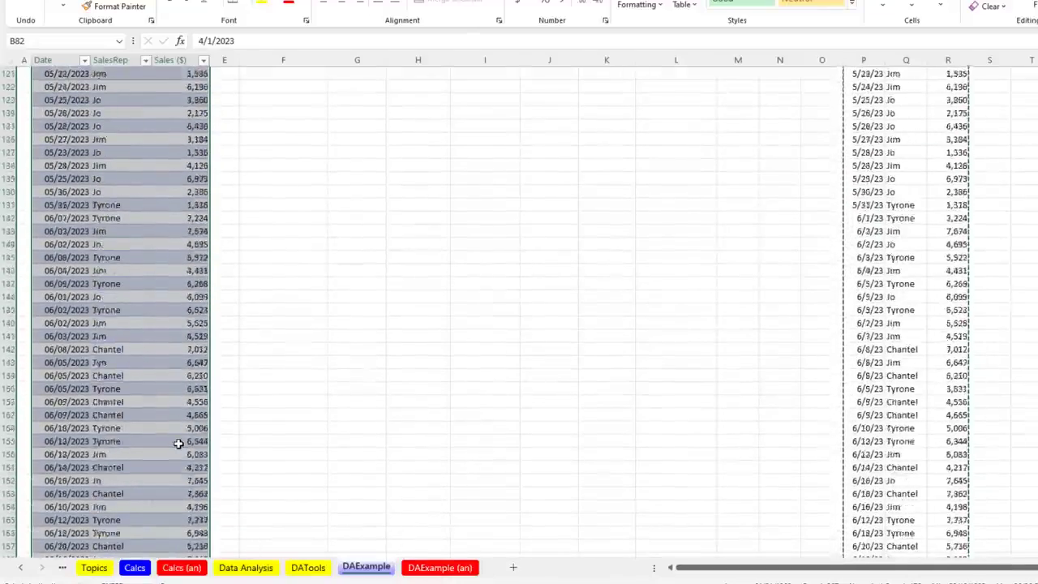
pyautogui.scroll(20, 183, 361)
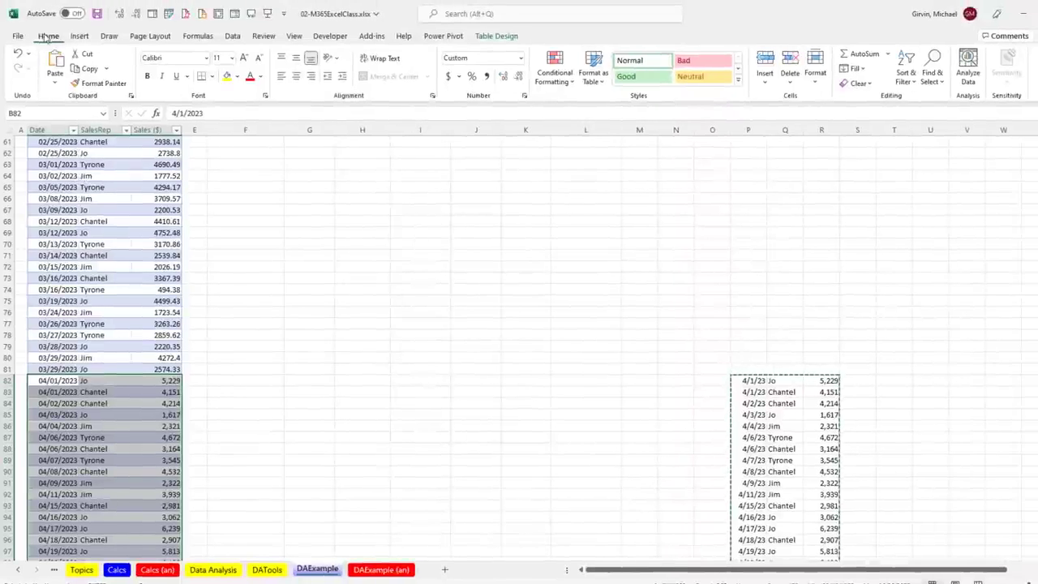
# Step: Review the AutoFormat As You Type settings in the AutoCorrect options, including the one for new rows and columns in tables
pyautogui.click(18, 37)
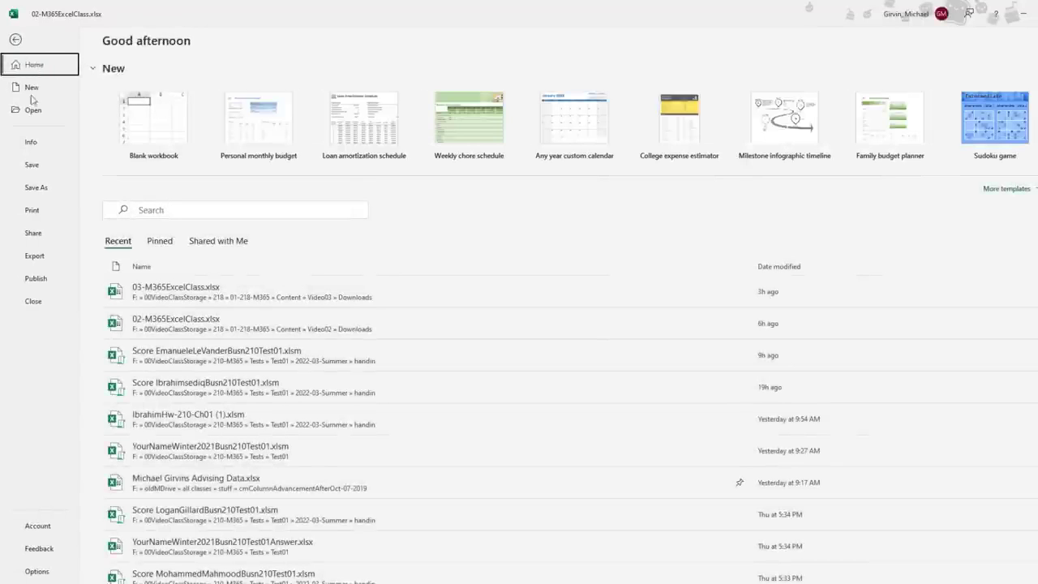
pyautogui.click(37, 571)
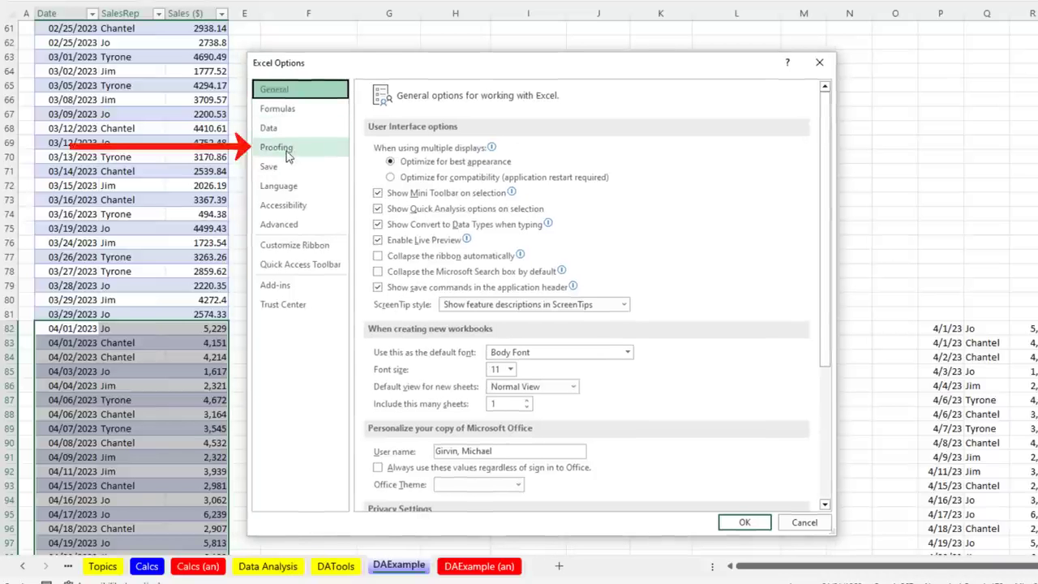
pyautogui.click(286, 150)
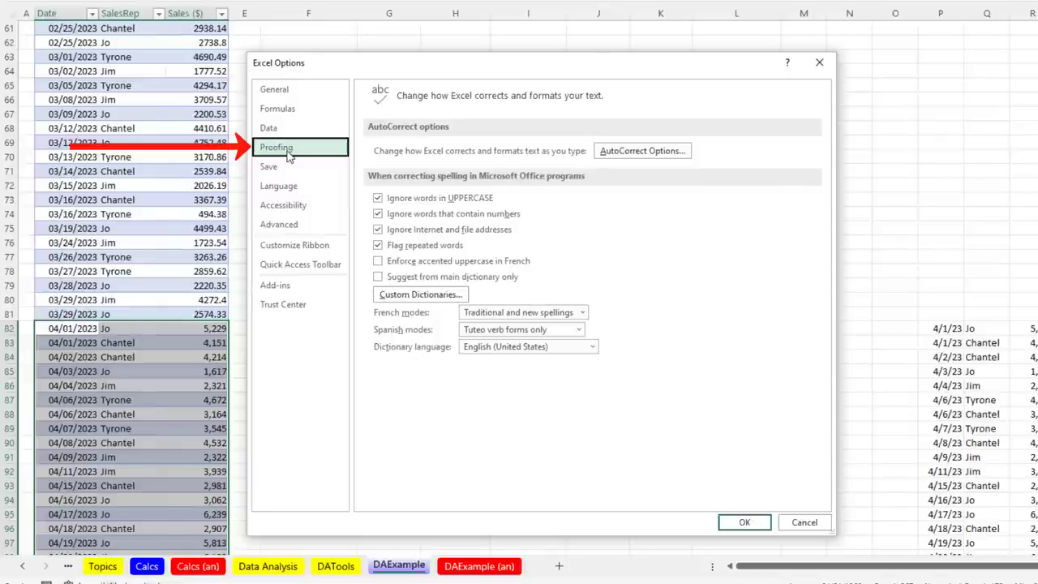
pyautogui.click(642, 154)
pyautogui.click(296, 144)
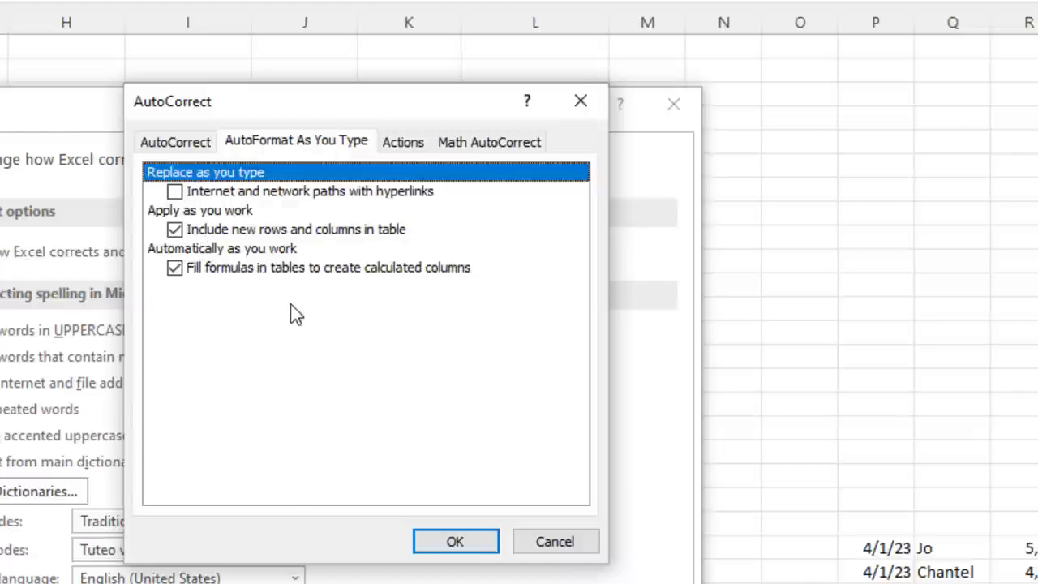
pyautogui.click(452, 545)
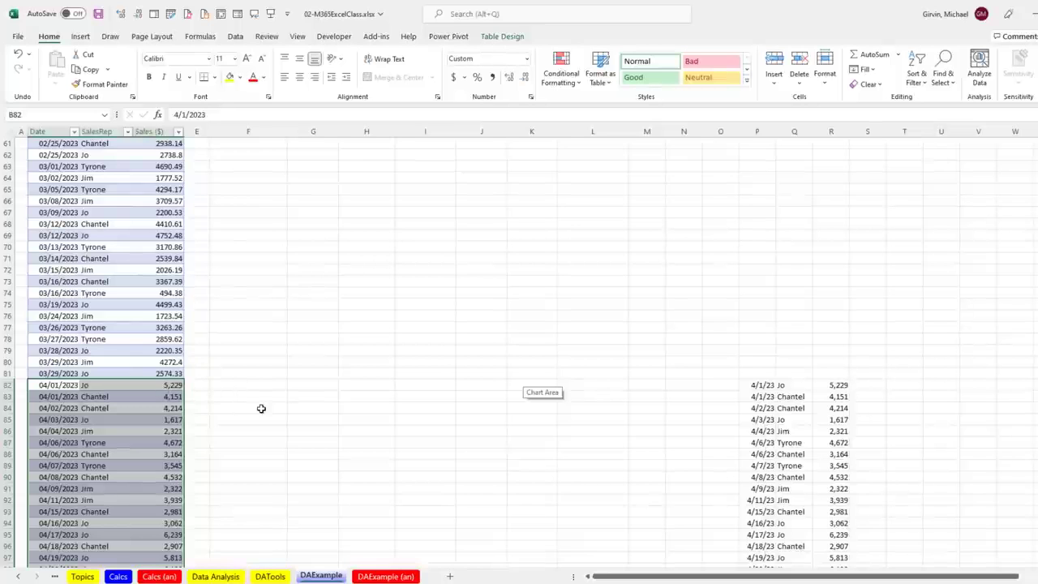
# Step: Refresh the sales rep PivotTable to include the added records, and use the Refresh All command for the workbook
pyautogui.scroll(20, 268, 408)
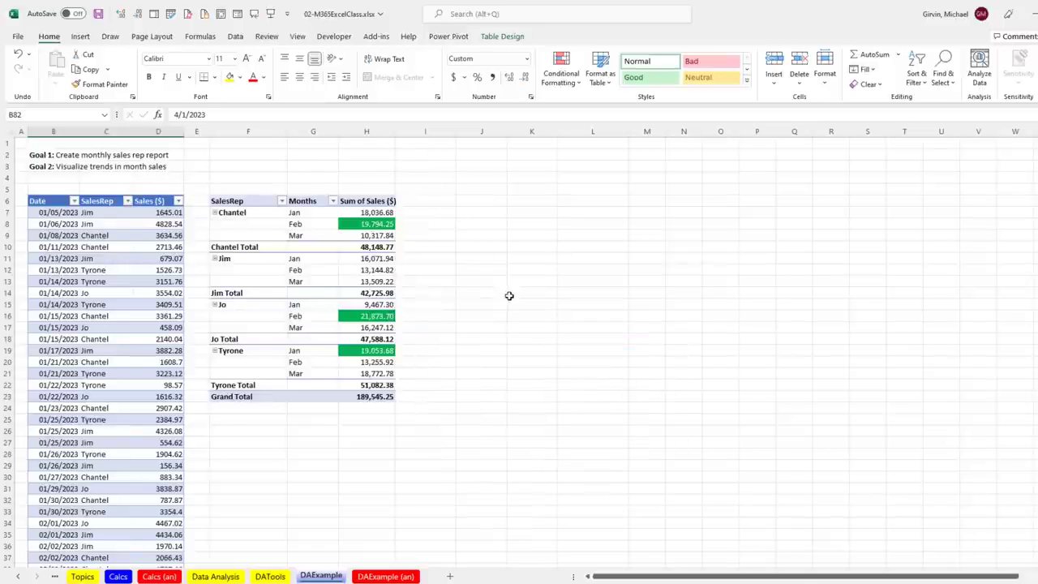
pyautogui.rightClick(311, 223)
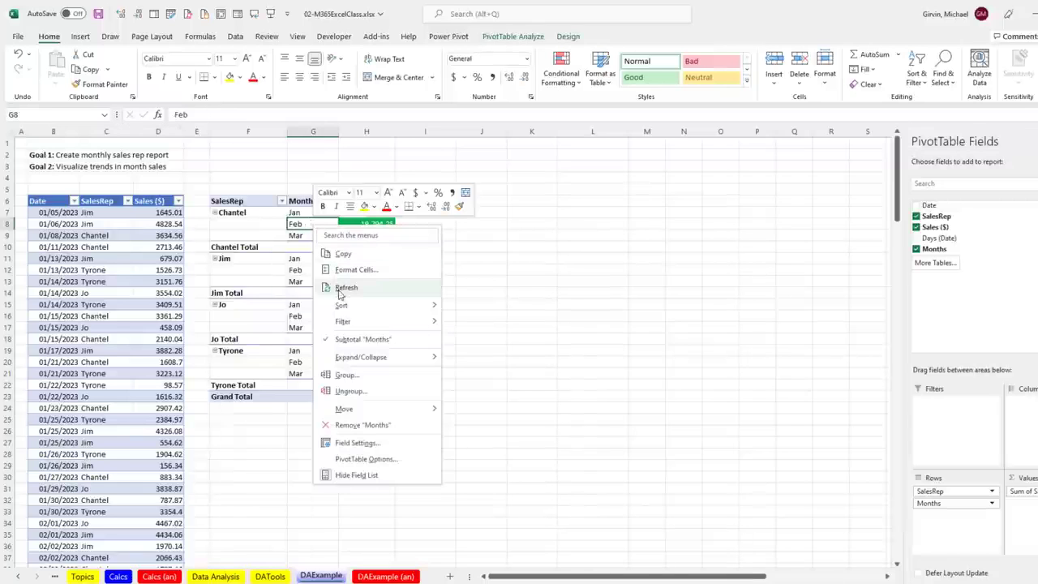
pyautogui.click(345, 288)
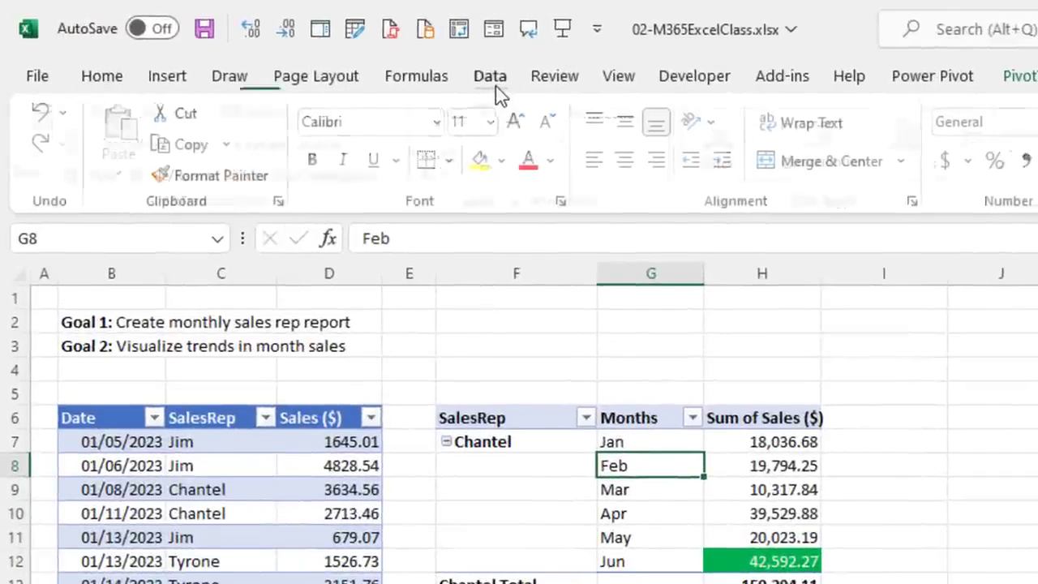
pyautogui.click(493, 81)
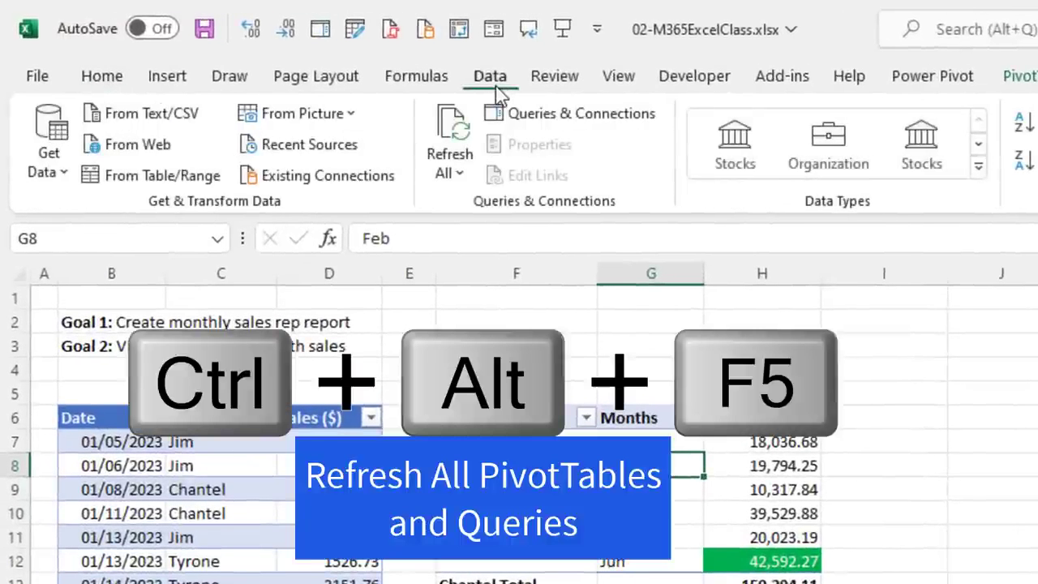
pyautogui.click(459, 175)
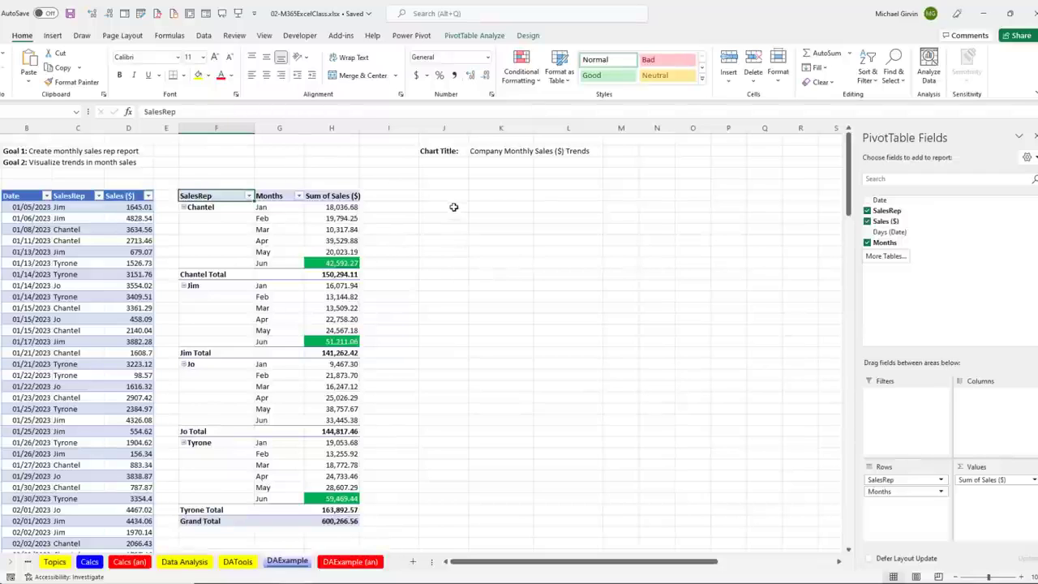
# Step: Check when the PivotTable field list is shown by selecting cells inside and outside the PivotTable, and try its Hide Field List option
pyautogui.click(274, 254)
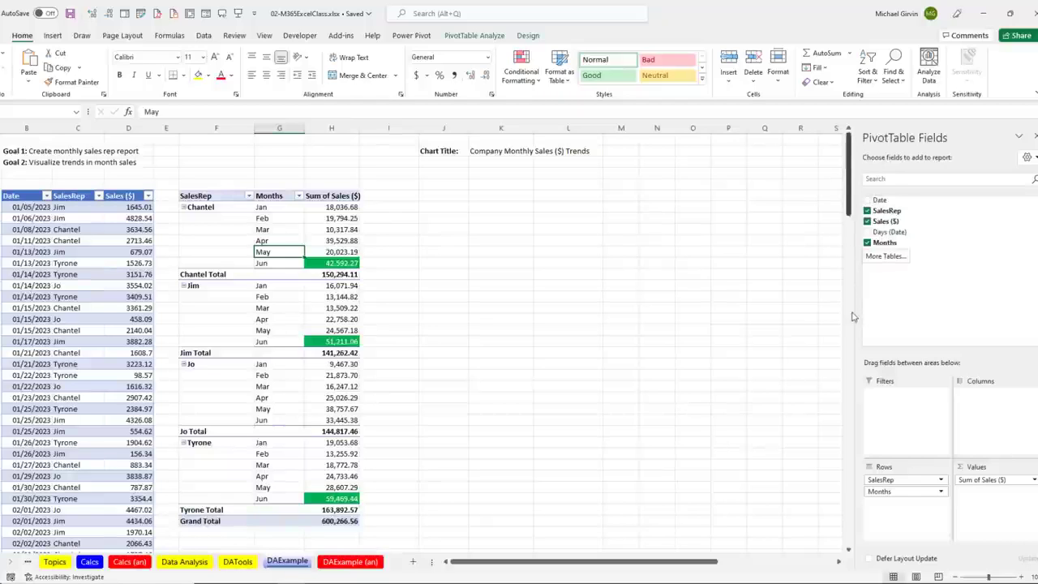
pyautogui.click(89, 218)
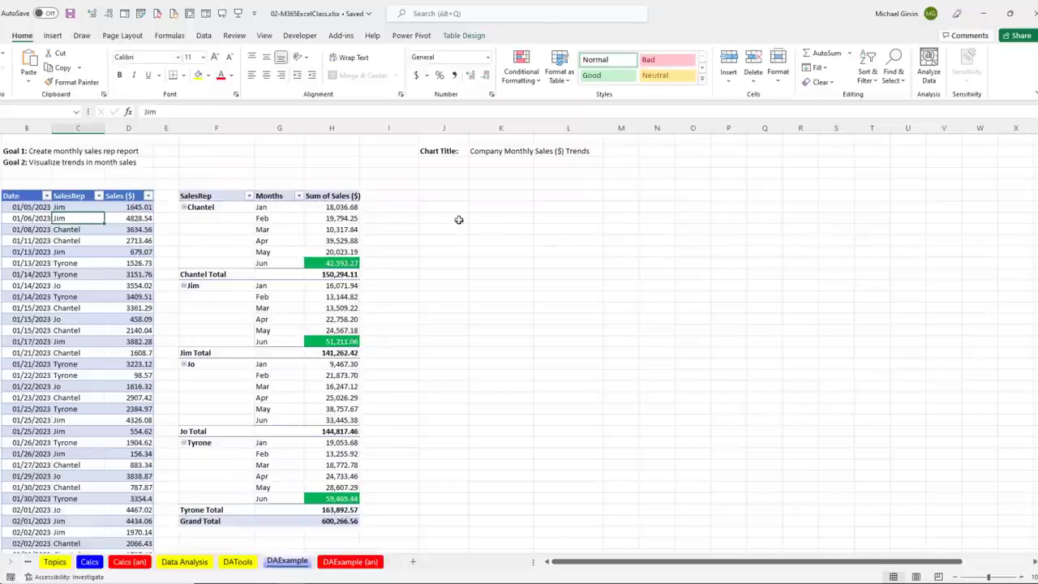
pyautogui.click(291, 220)
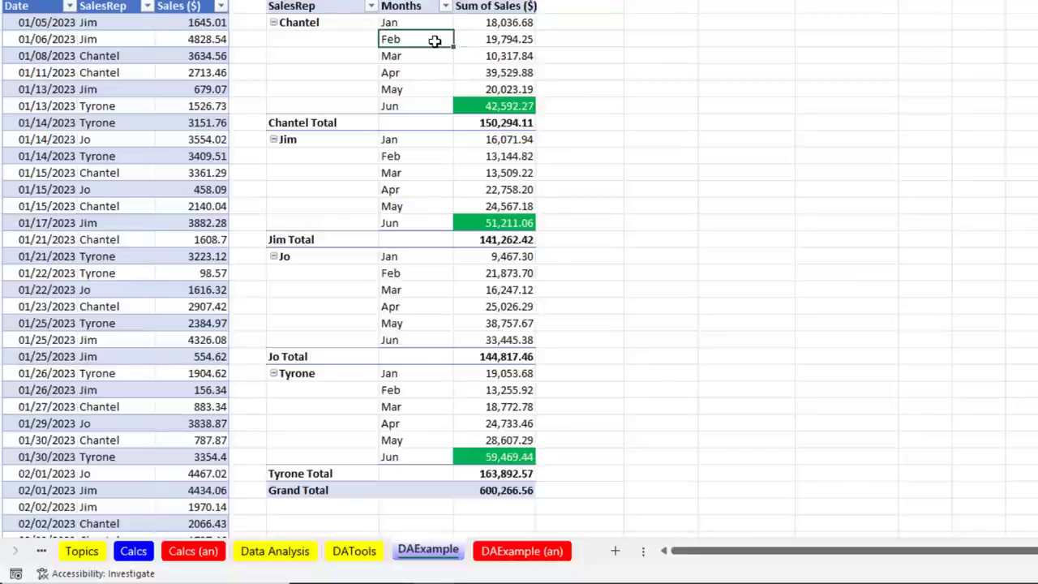
pyautogui.rightClick(291, 219)
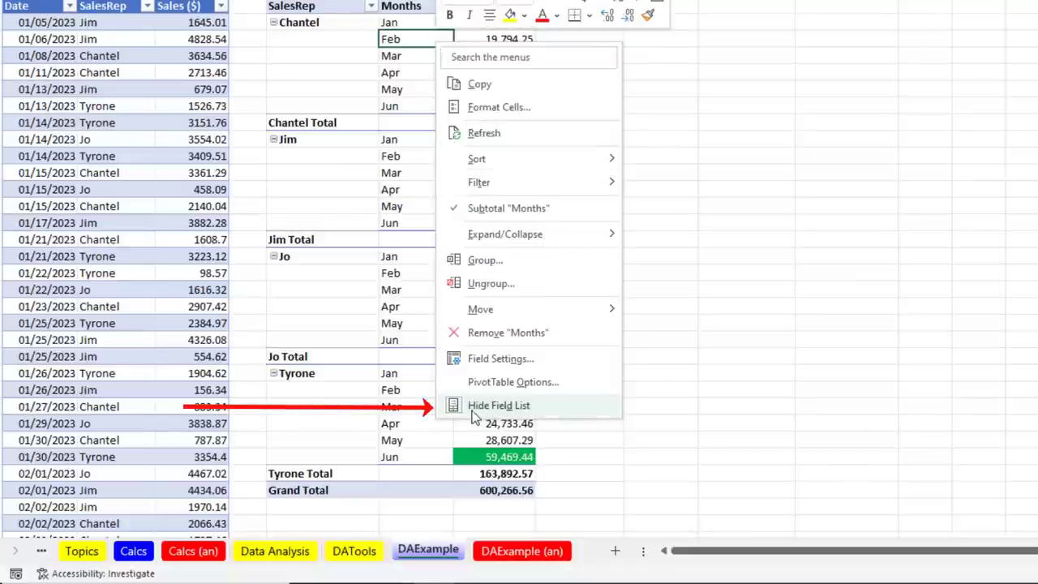
pyautogui.click(535, 408)
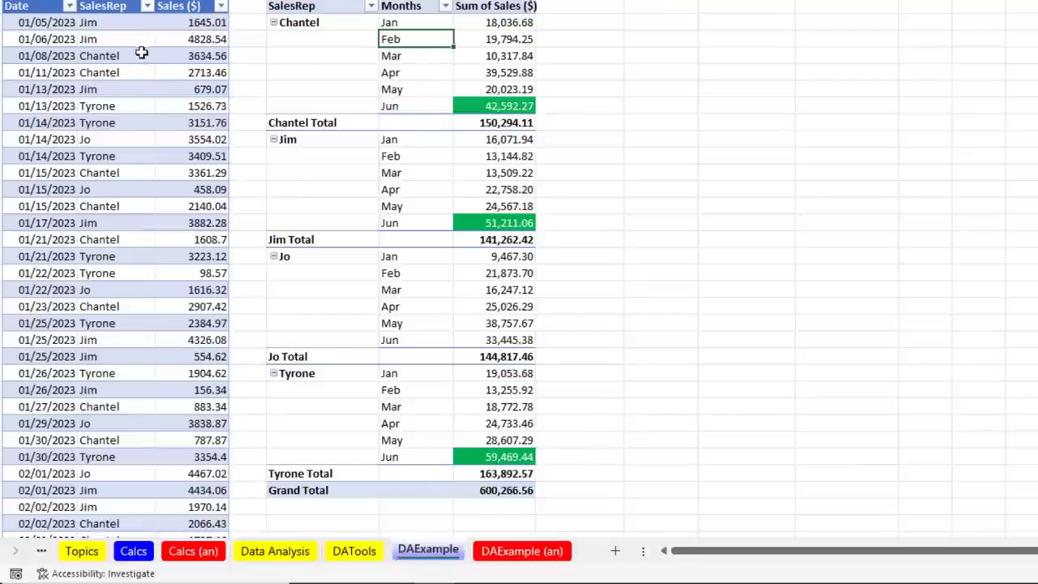
# Step: Insert a second PivotTable from the fSales table at cell J6 of DAExample and add Months (Date) to its rows
pyautogui.click(141, 52)
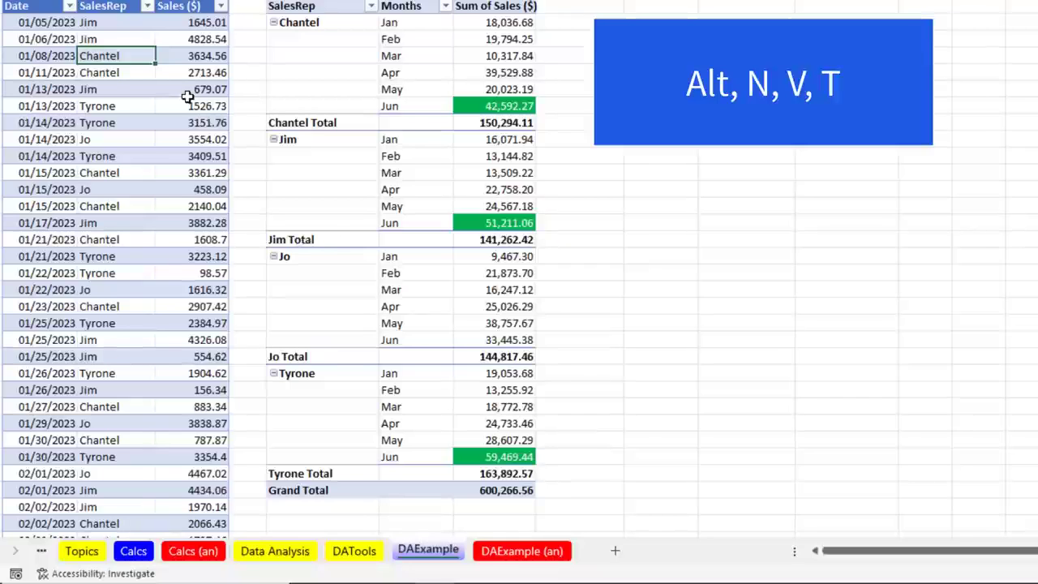
pyautogui.hotkey('alt', 'n')
pyautogui.press('v')
pyautogui.press('t')
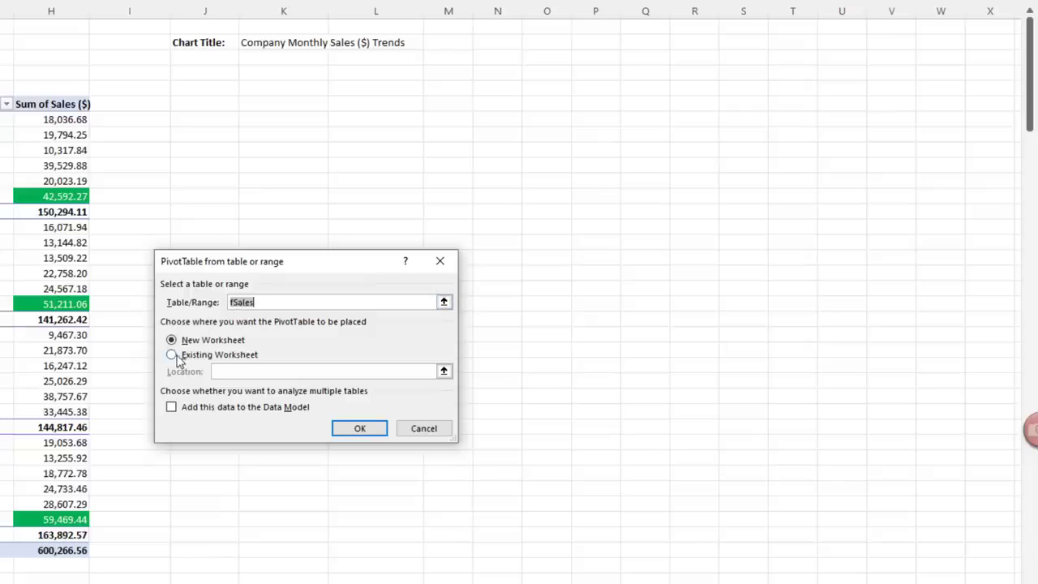
pyautogui.click(186, 354)
pyautogui.click(187, 101)
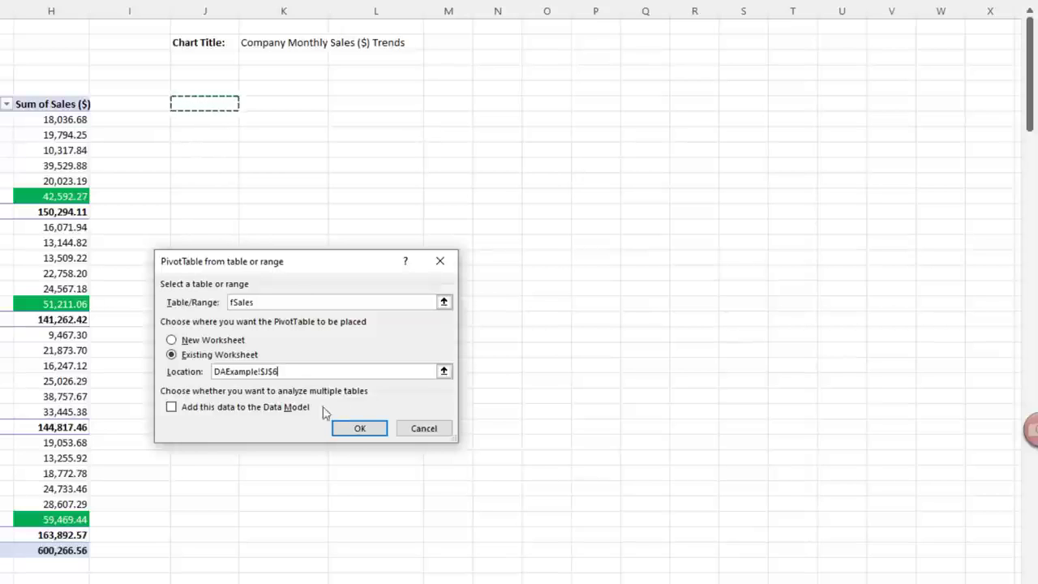
pyautogui.click(356, 428)
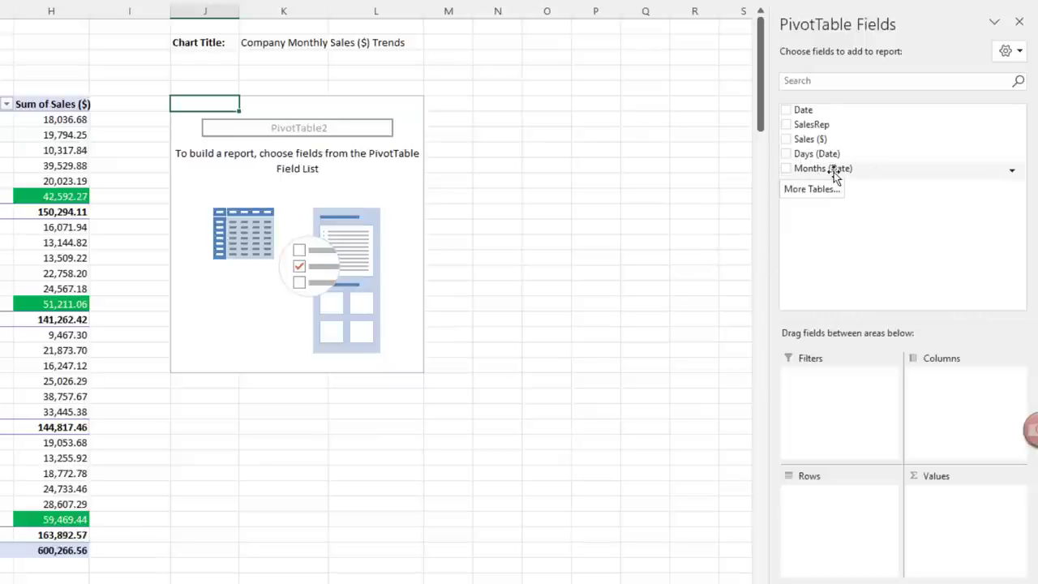
pyautogui.moveTo(813, 175); pyautogui.dragTo(851, 511)
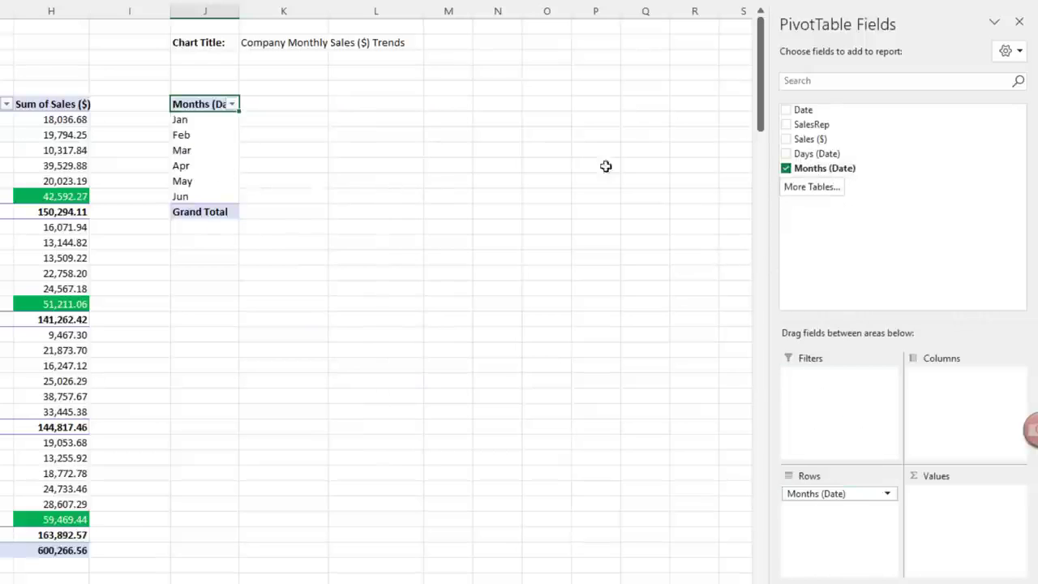
# Step: Add Sales ($) to the second PivotTable's values and format it as Number with 2 decimal places and a 1000 separator
pyautogui.moveTo(809, 144); pyautogui.dragTo(941, 507)
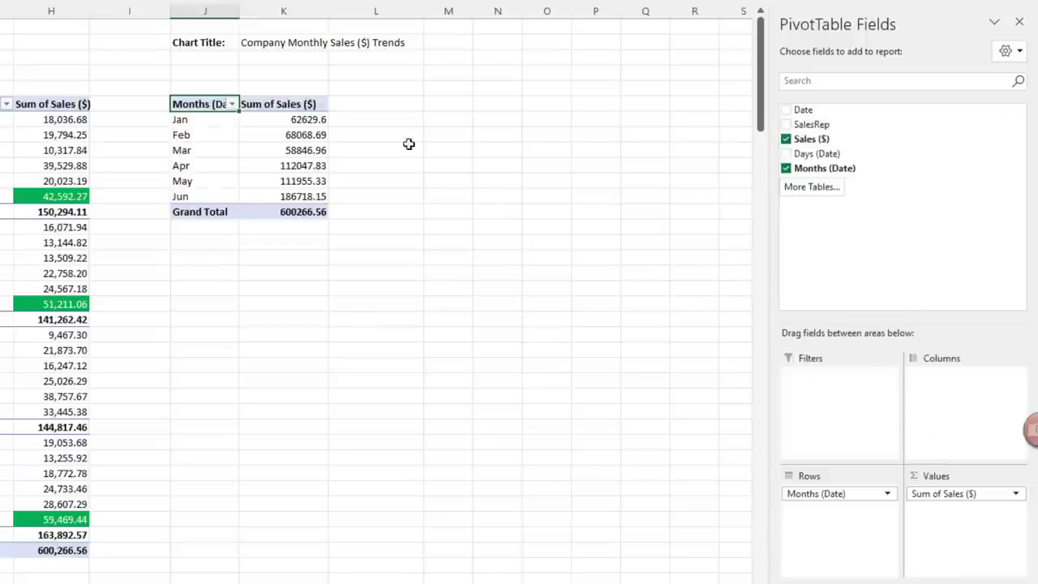
pyautogui.rightClick(297, 121)
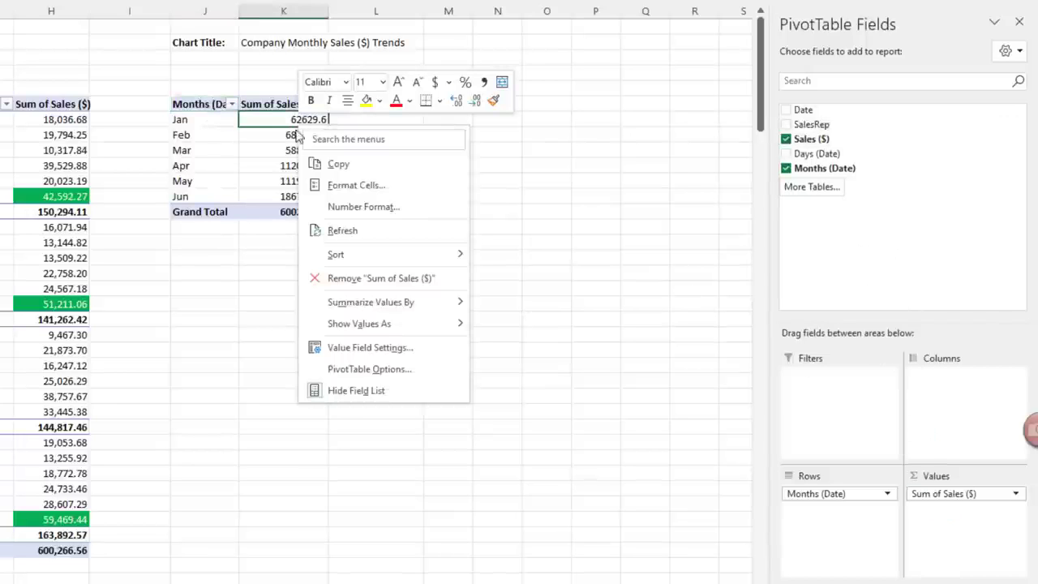
pyautogui.click(337, 208)
pyautogui.click(166, 94)
pyautogui.click(248, 135)
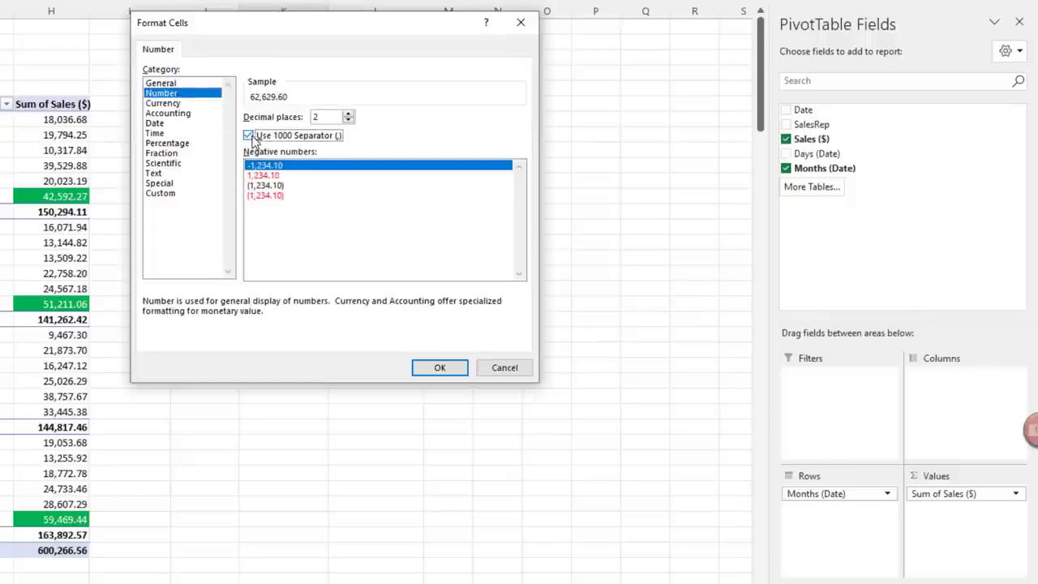
pyautogui.click(429, 366)
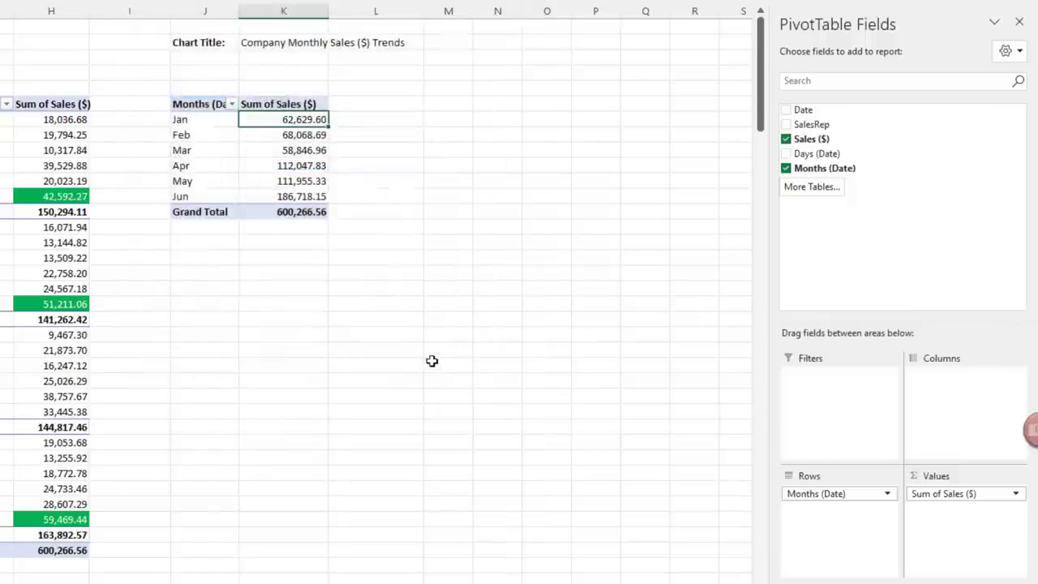
# Step: Rename the Months (Date) row header in cell J6 of the second PivotTable as Months
pyautogui.click(209, 104)
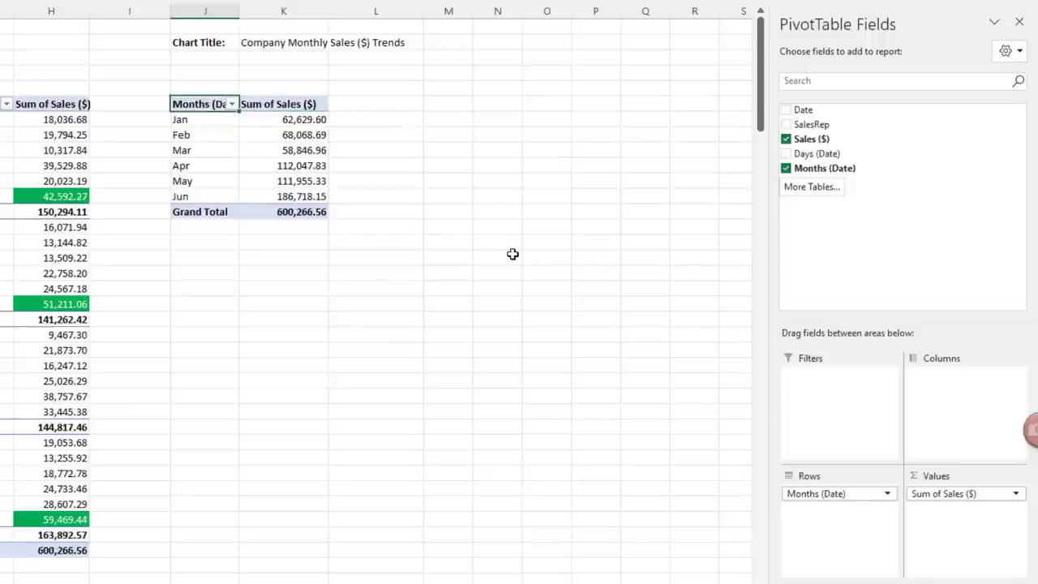
pyautogui.write('Mont')
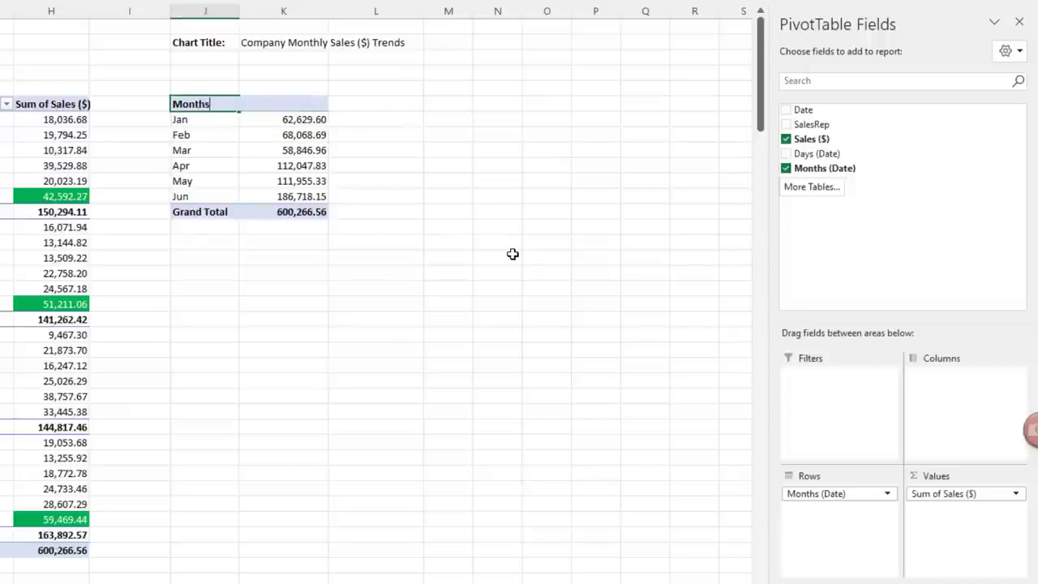
pyautogui.write('hs')
pyautogui.press('Return')
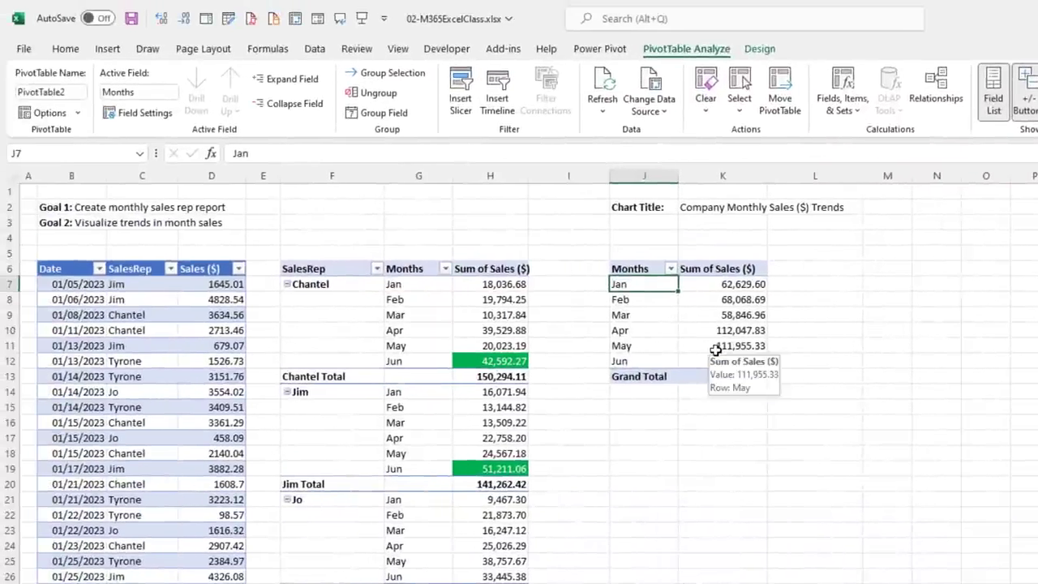
# Step: Insert a basic 2-D line PivotChart from the monthly sales PivotTable
pyautogui.click(107, 49)
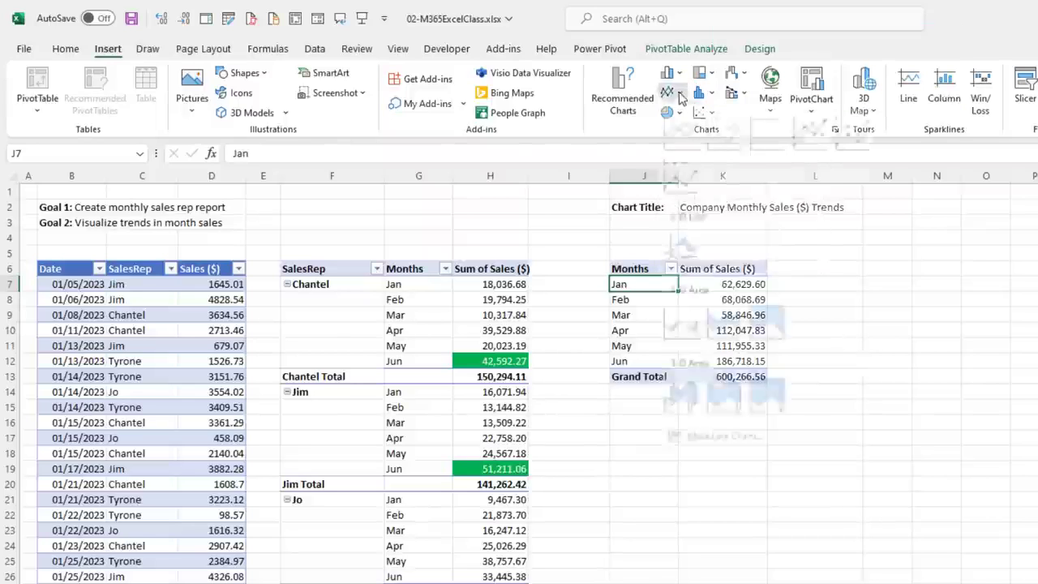
pyautogui.click(680, 95)
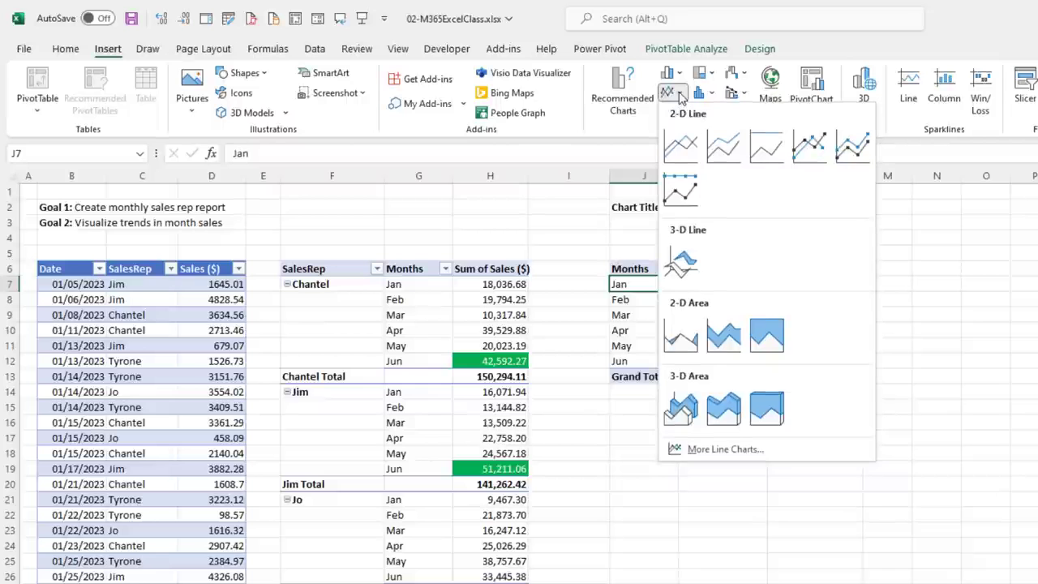
pyautogui.click(681, 146)
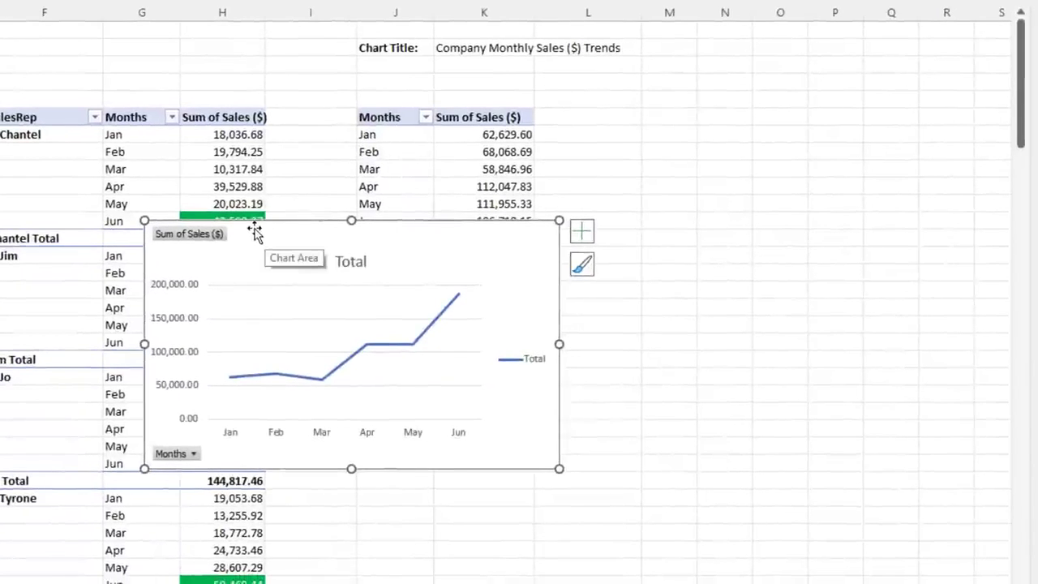
pyautogui.click(271, 320)
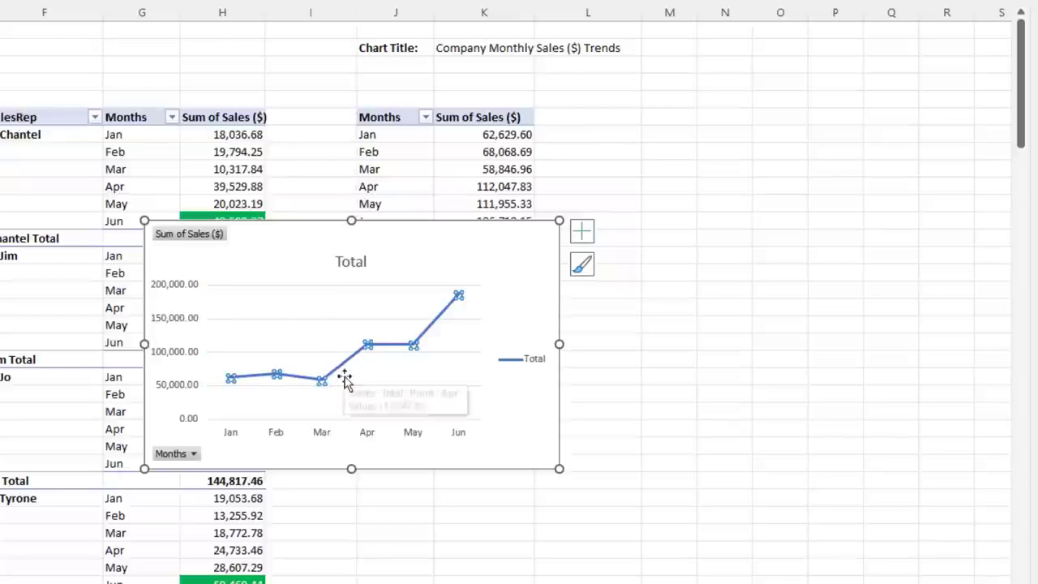
pyautogui.click(278, 281)
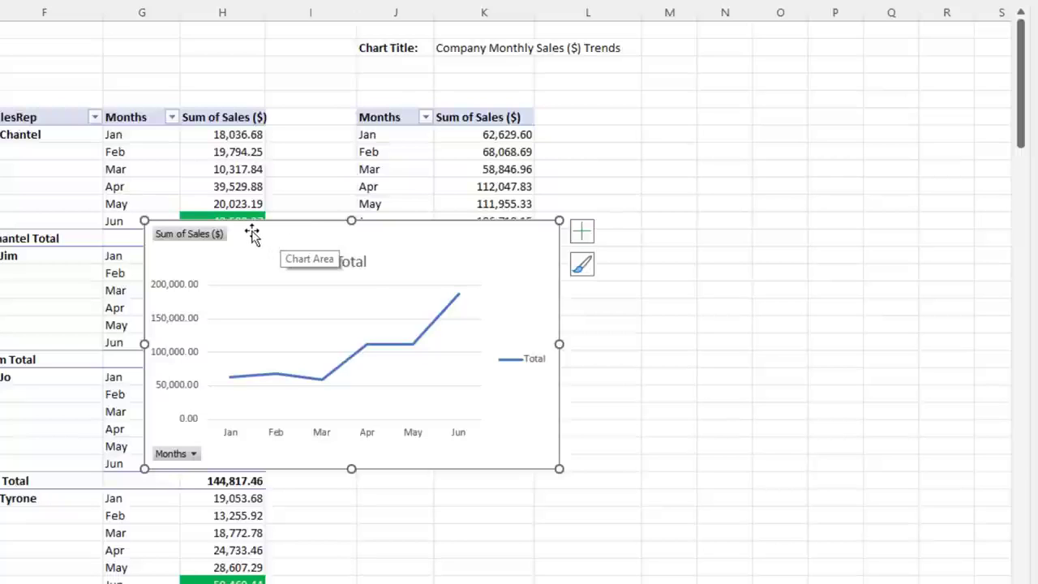
# Step: Move the chart below the monthly PivotTable, snapping its corner to cell J16, and snap its width to end at column N
pyautogui.moveTo(252, 235); pyautogui.dragTo(428, 288)
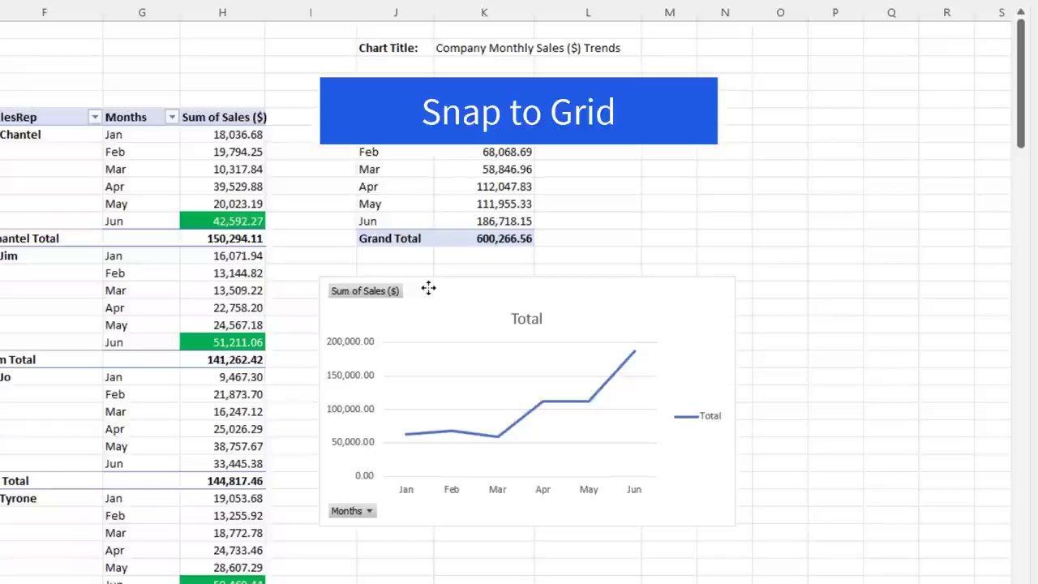
pyautogui.press('alt')
pyautogui.moveTo(429, 288); pyautogui.dragTo(463, 289)
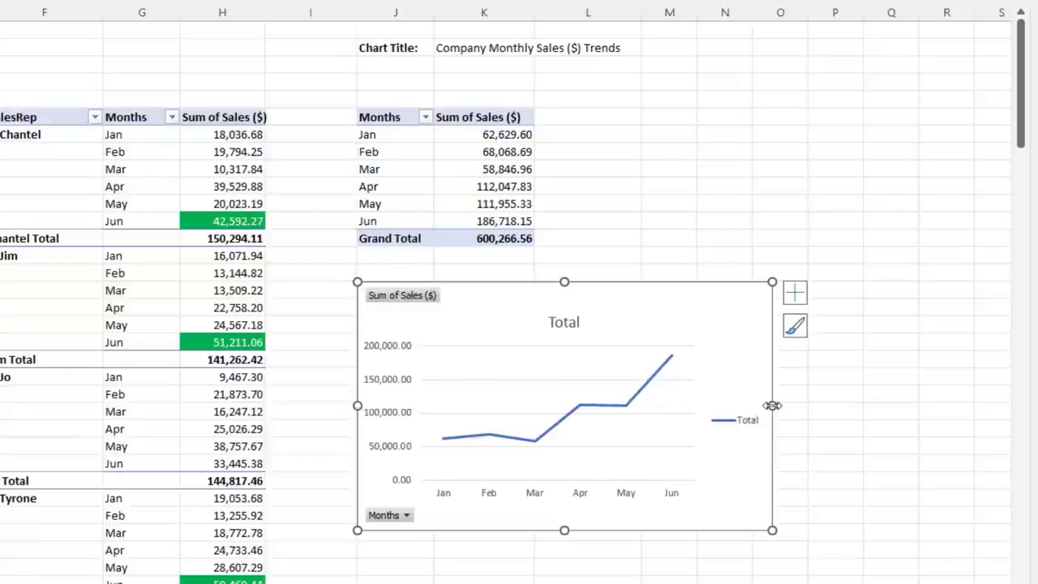
pyautogui.moveTo(772, 406); pyautogui.dragTo(765, 408)
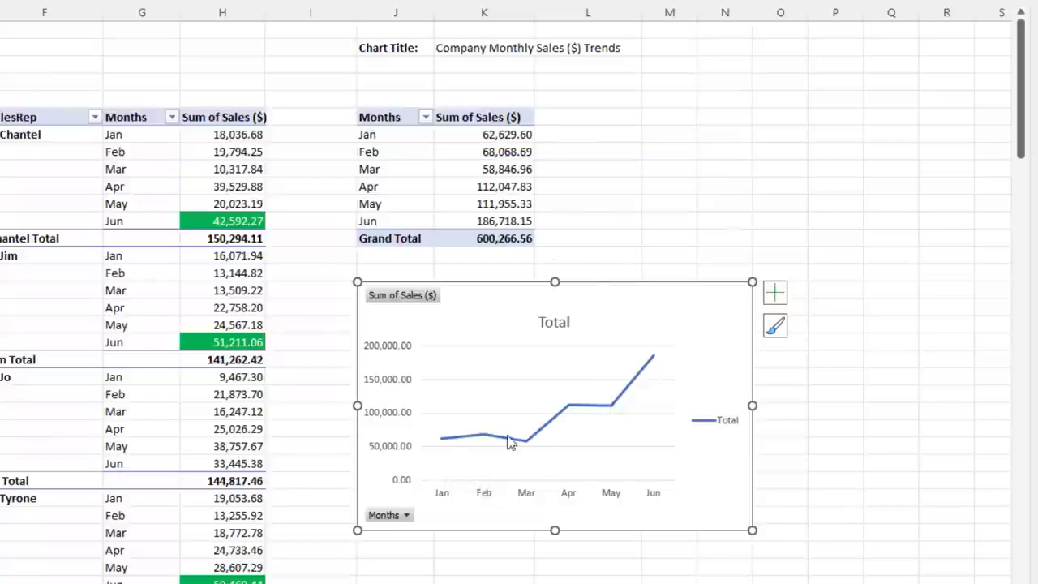
# Step: Link the chart title to cell K2 with the formula =DAExample!$K$2
pyautogui.click(635, 389)
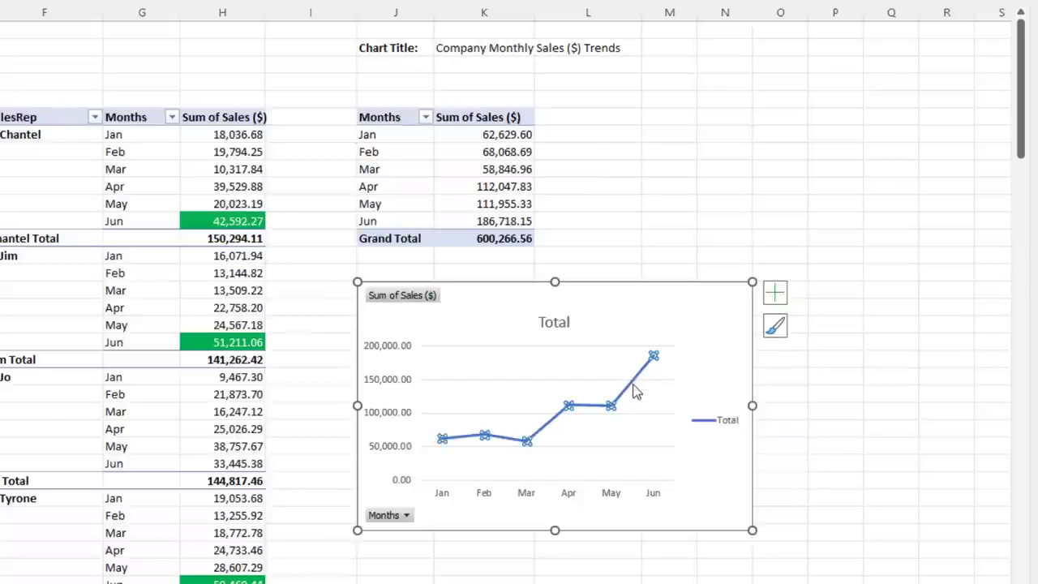
pyautogui.click(550, 323)
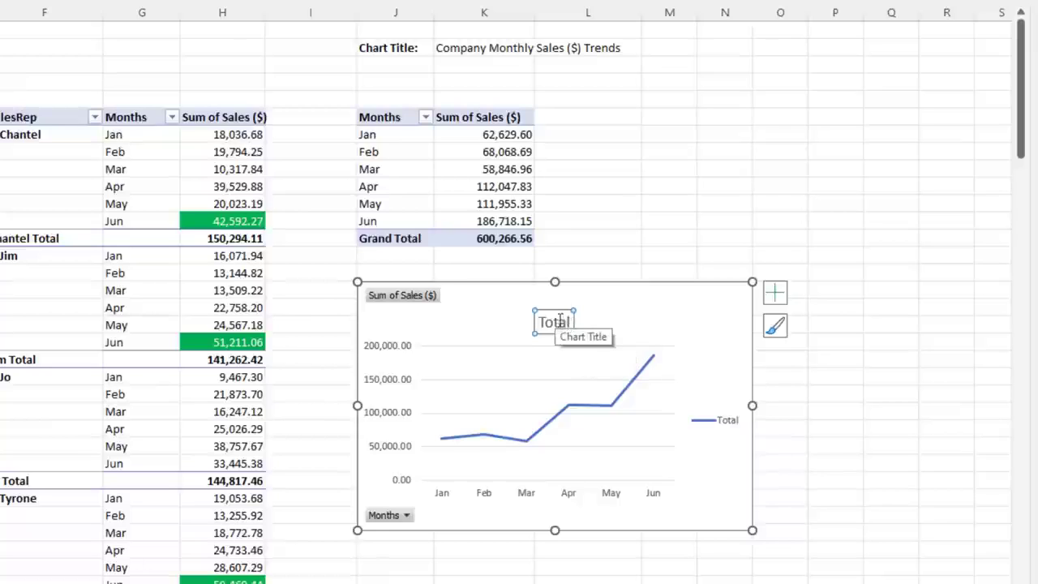
pyautogui.click(546, 324)
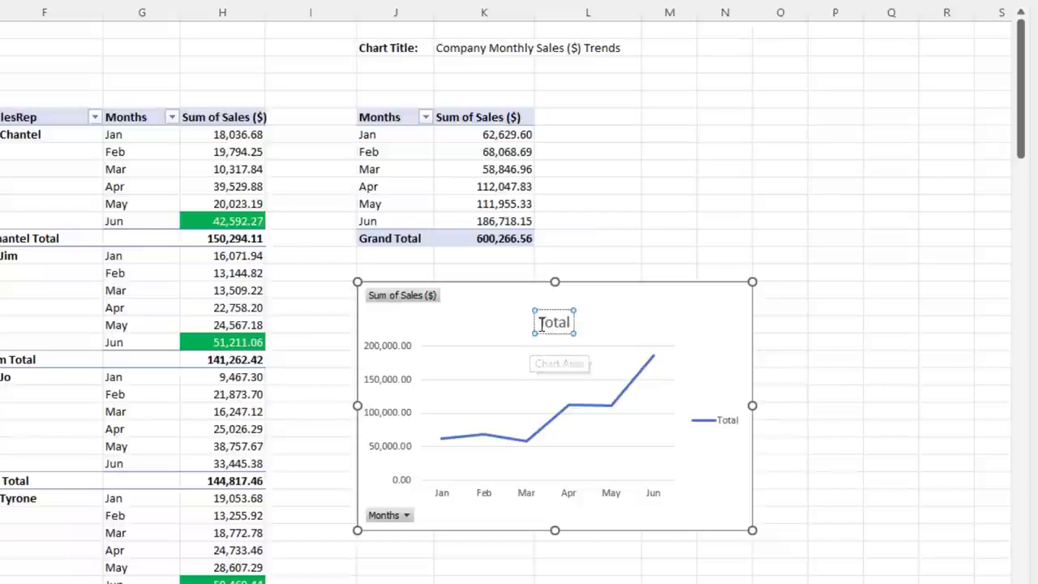
pyautogui.moveTo(540, 322); pyautogui.dragTo(571, 322)
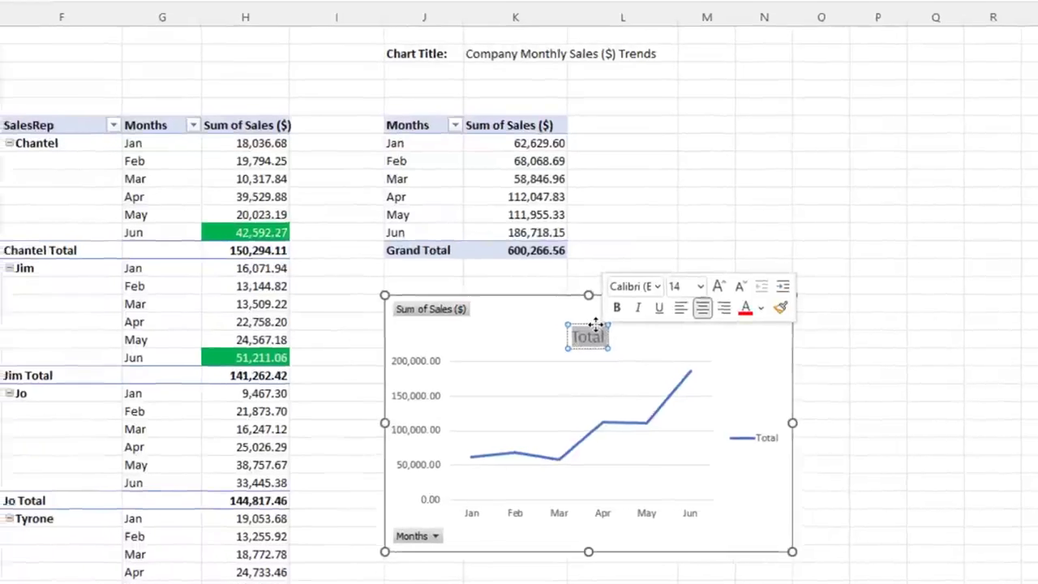
pyautogui.click(567, 310)
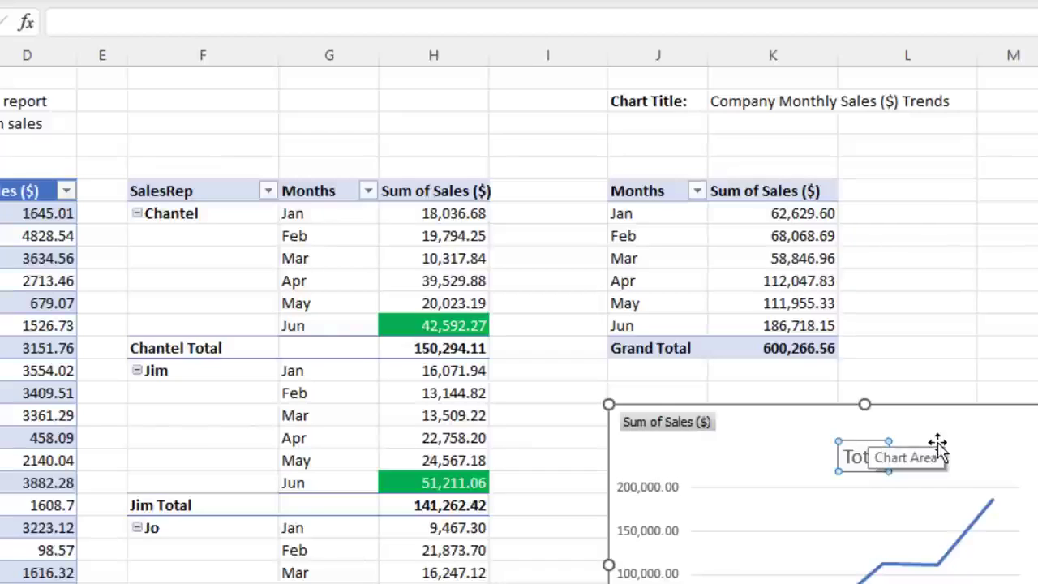
pyautogui.write('=')
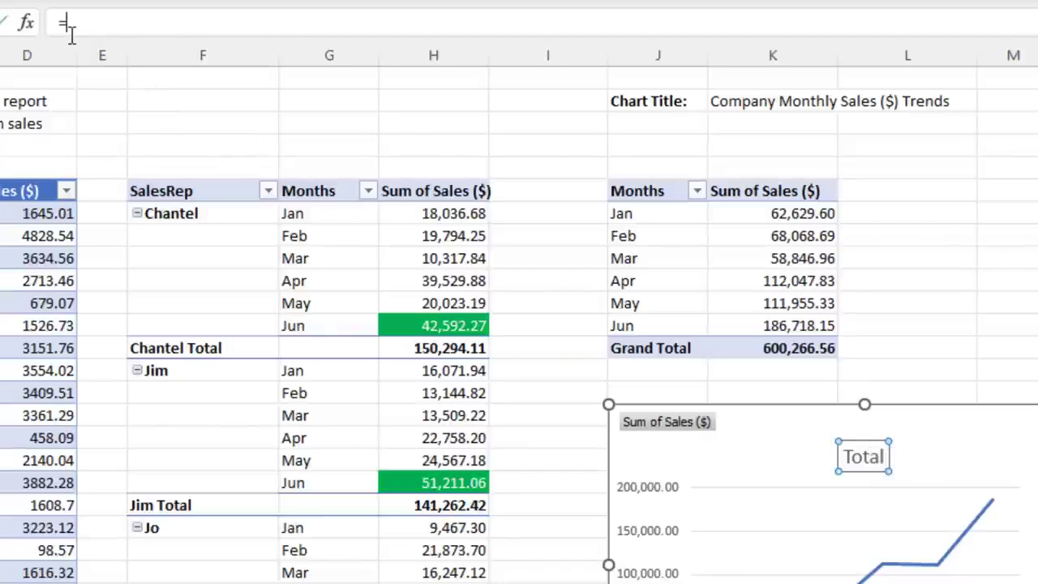
pyautogui.click(766, 103)
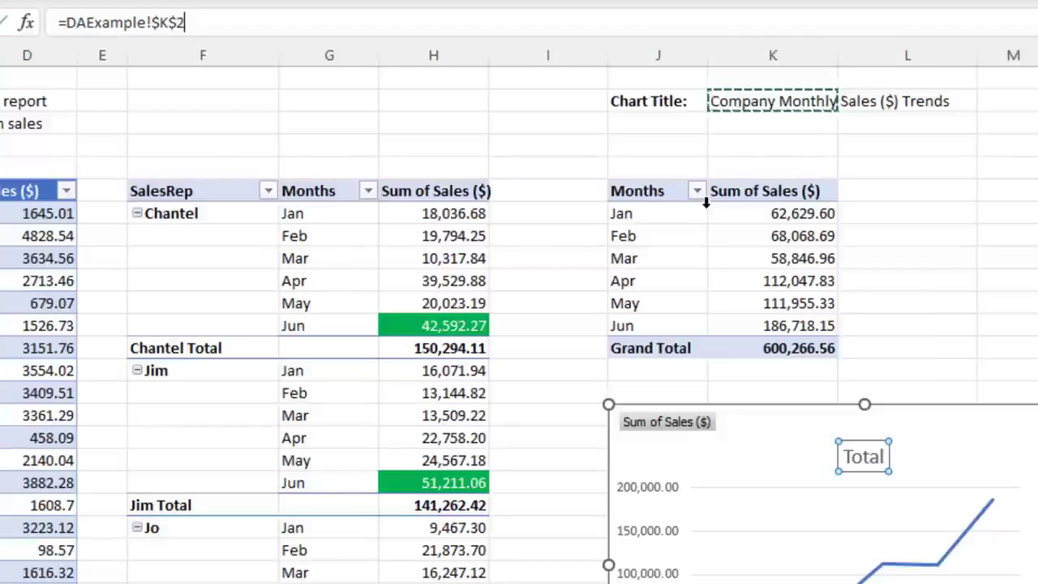
pyautogui.press('Return')
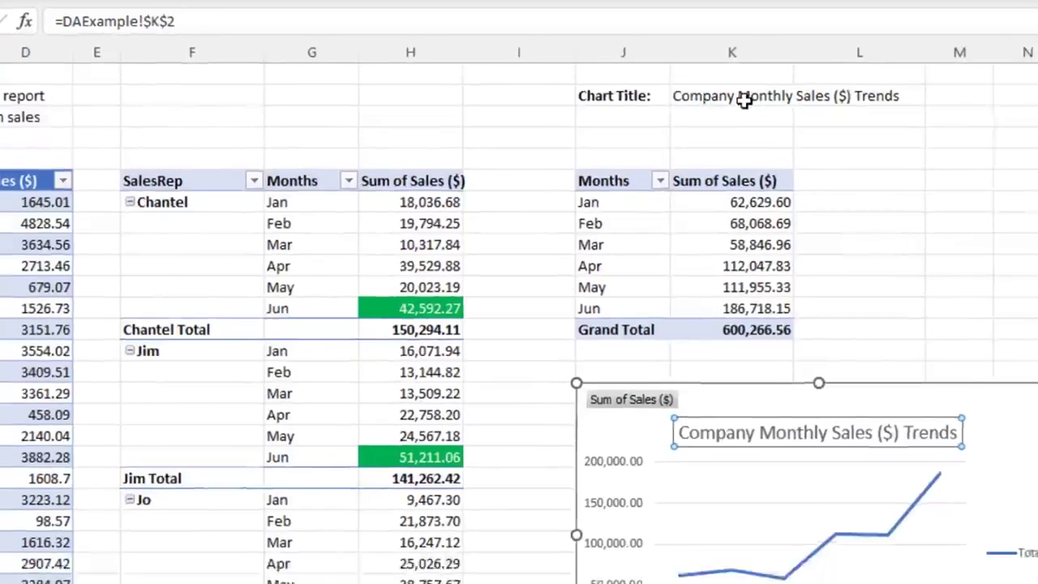
# Step: Test the chart title link by deleting the word Company from cell K2, and undo the edit
pyautogui.click(803, 102)
pyautogui.doubleClick(600, 81)
pyautogui.moveTo(600, 81); pyautogui.dragTo(540, 81)
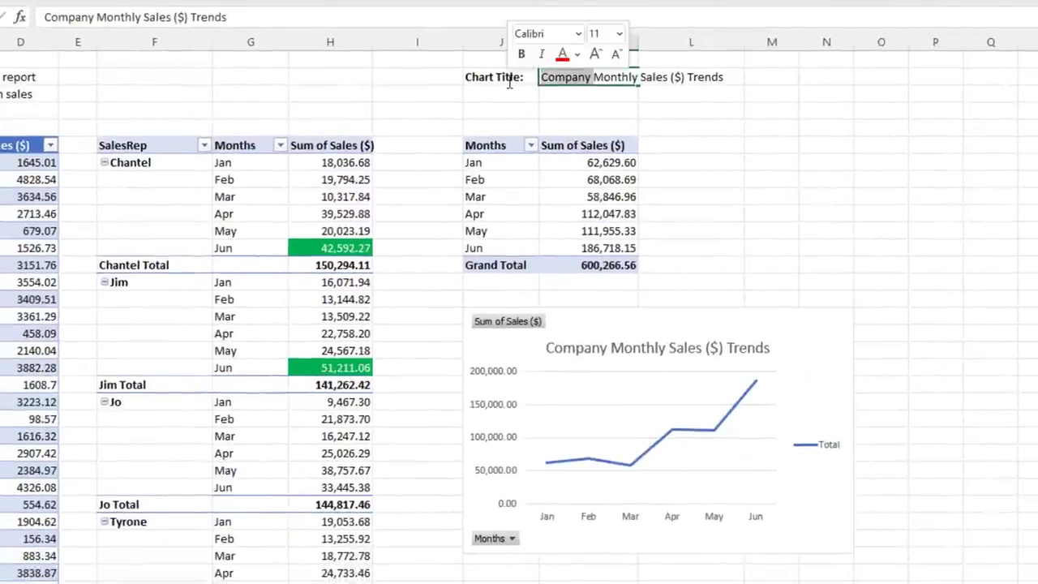
pyautogui.press('BackSpace')
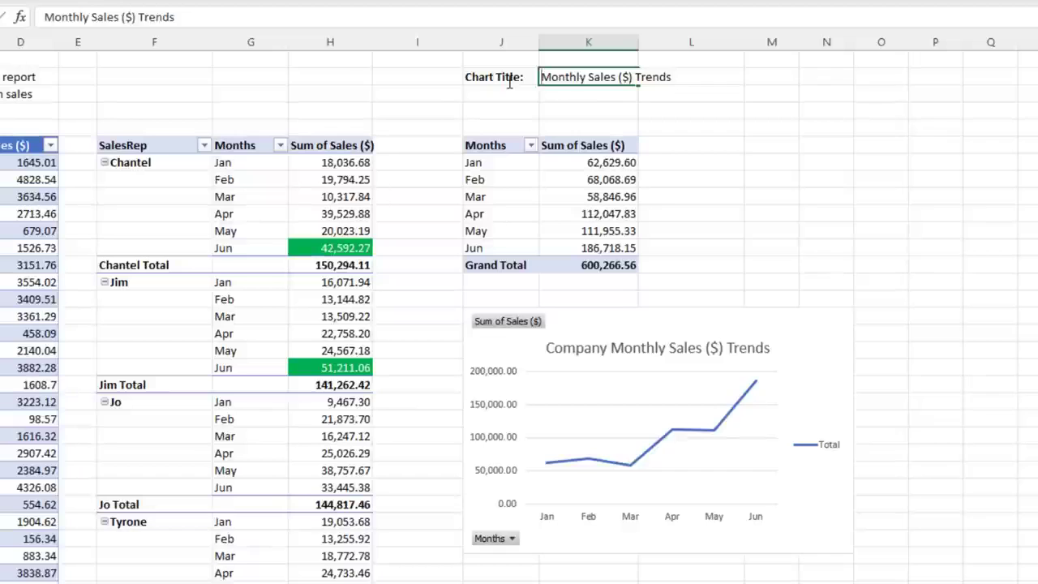
pyautogui.press('Return')
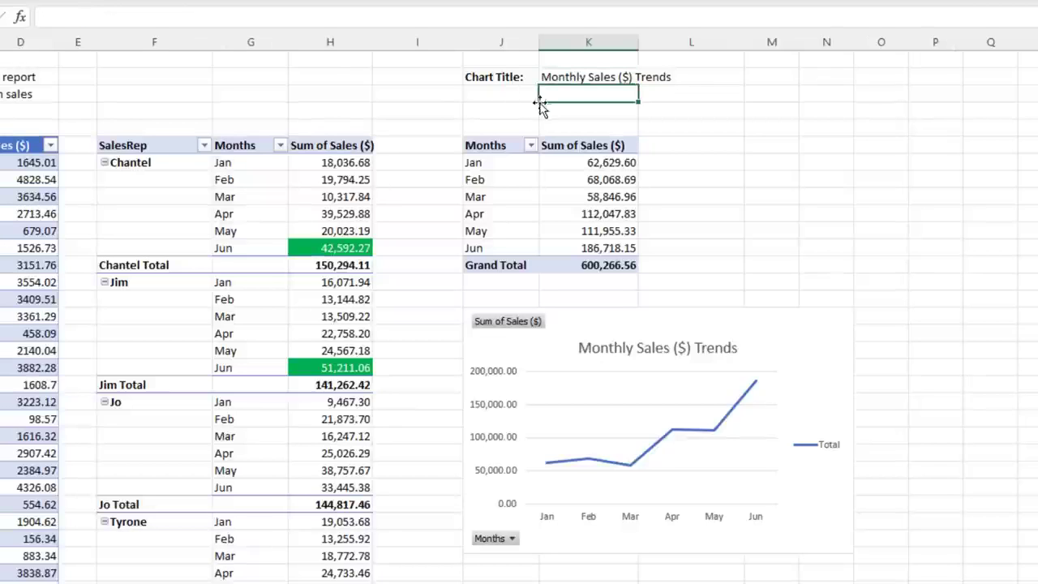
pyautogui.hotkey('ctrl', 'z')
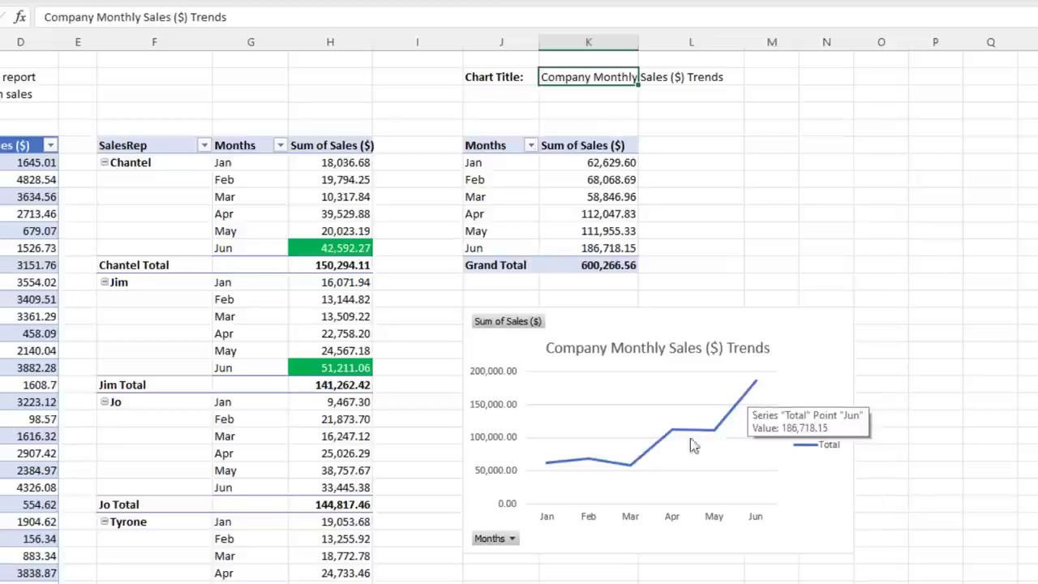
# Step: Delete the Total legend from the line chart and open its list of chart elements
pyautogui.click(824, 457)
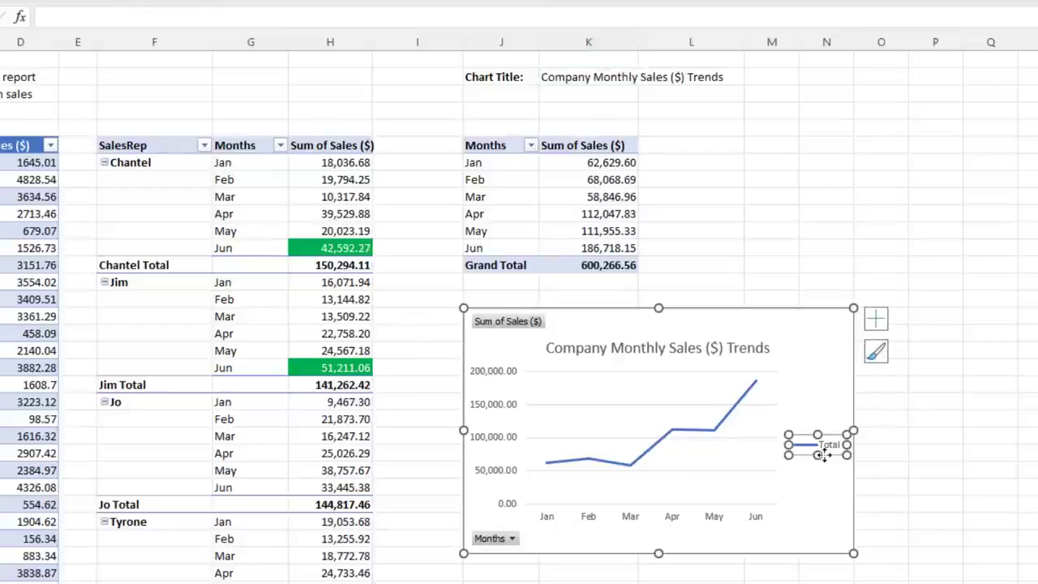
pyautogui.press('Delete')
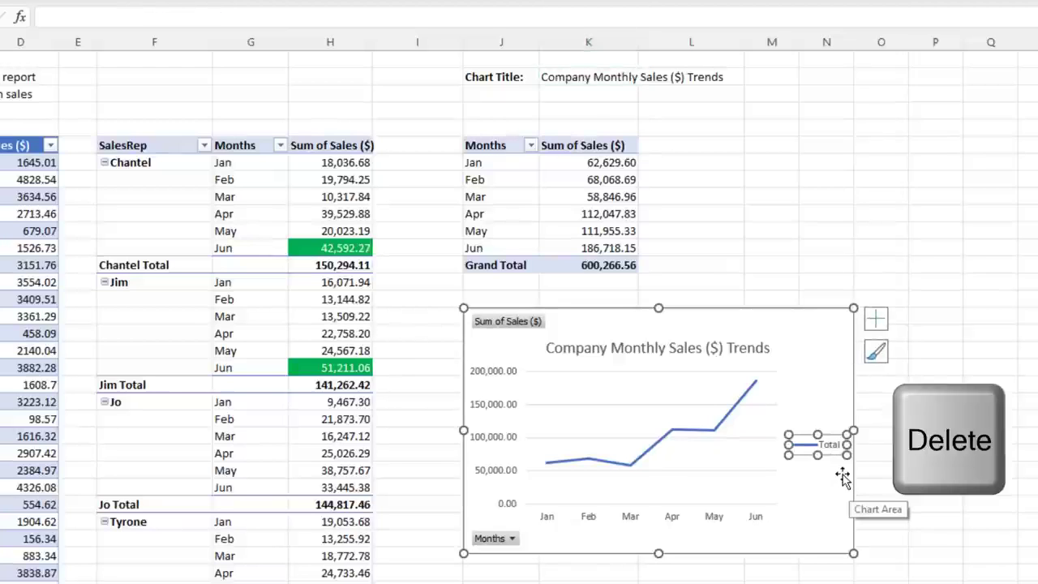
pyautogui.click(879, 323)
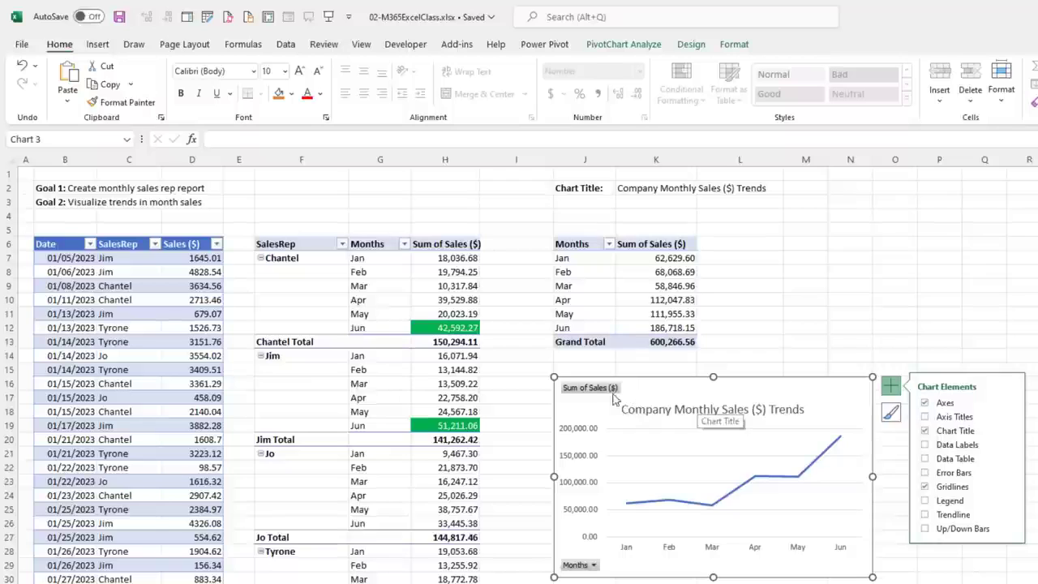
# Step: Hide all field buttons on the line PivotChart
pyautogui.click(586, 394)
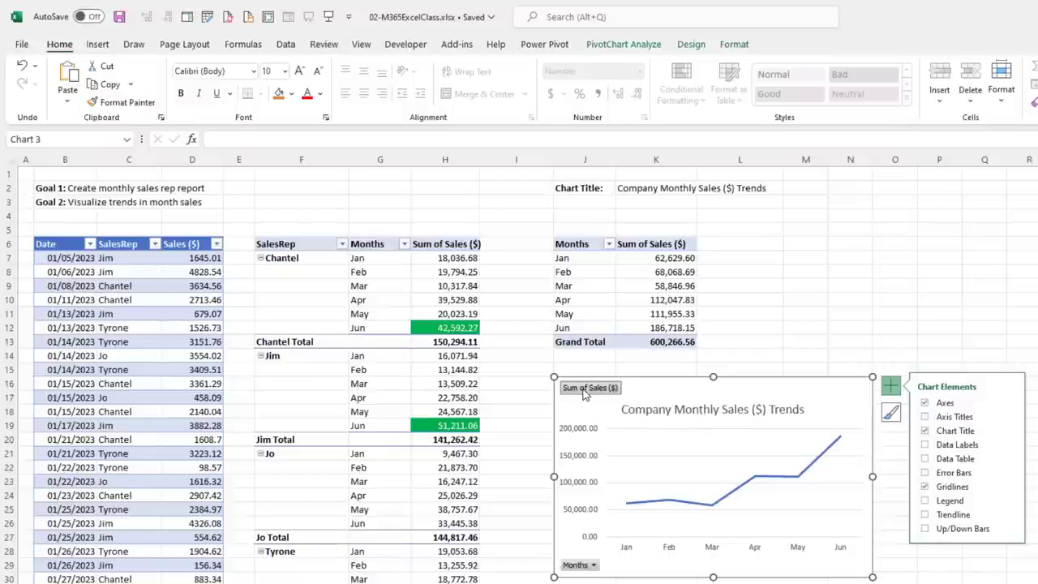
pyautogui.rightClick(586, 394)
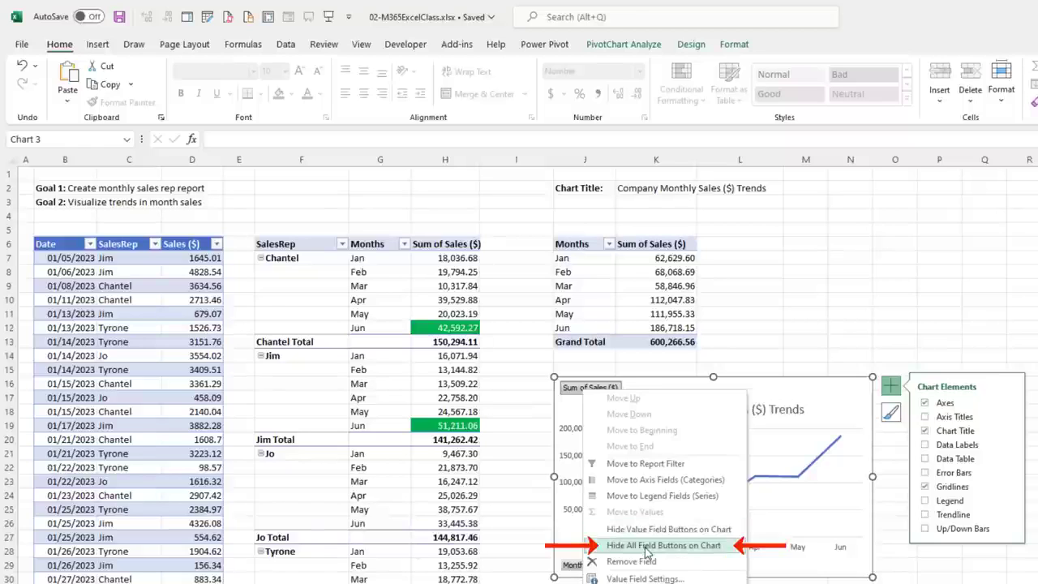
pyautogui.press('Escape')
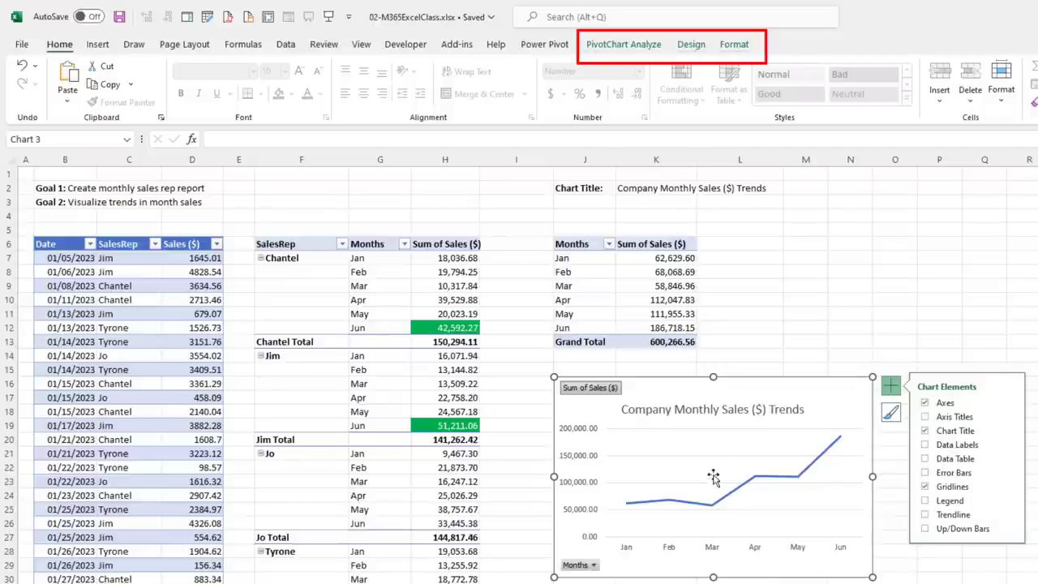
pyautogui.click(598, 45)
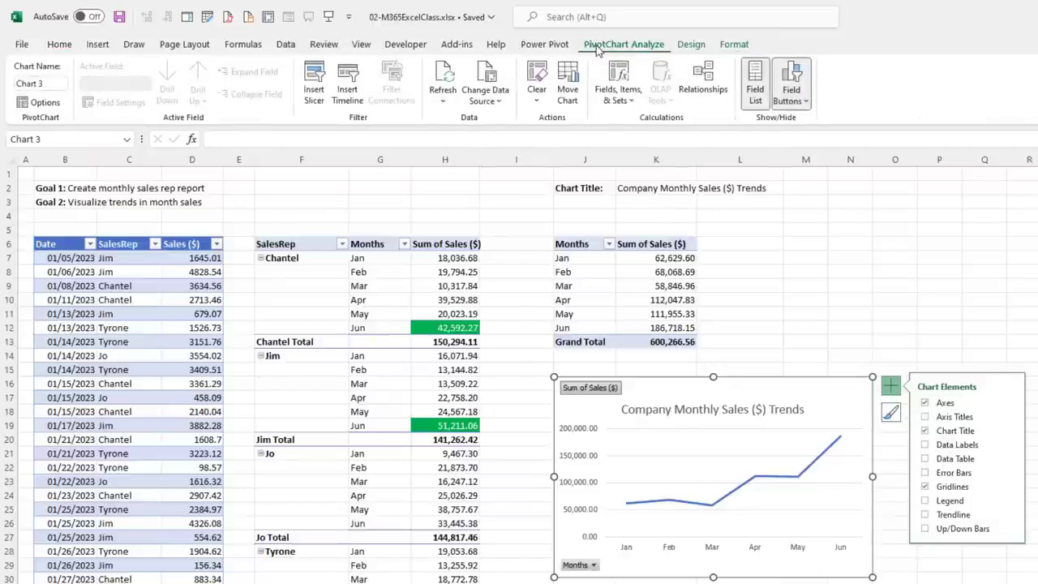
pyautogui.click(807, 102)
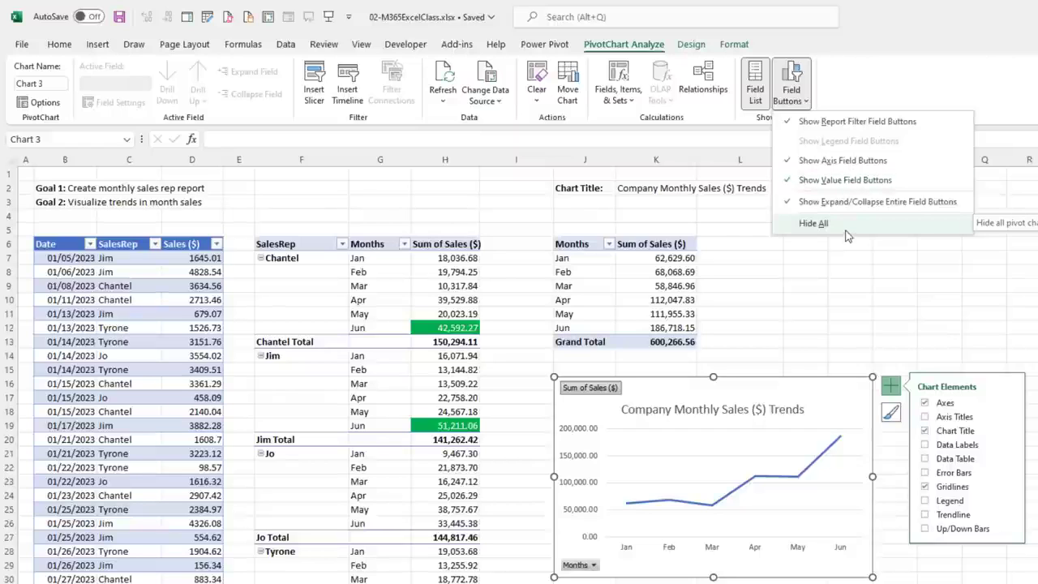
pyautogui.click(846, 230)
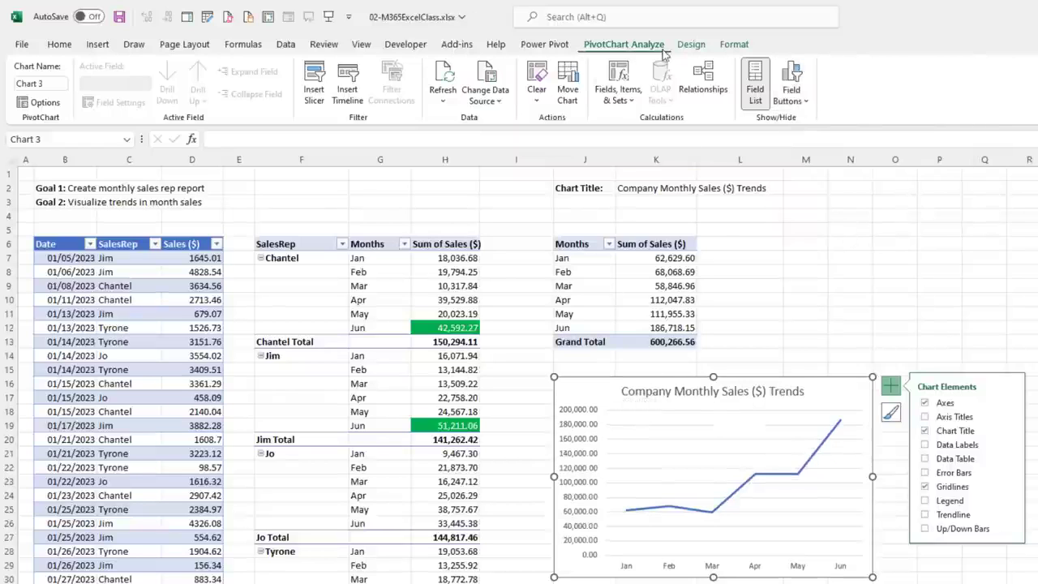
# Step: Delete the horizontal gridlines from the line PivotChart
pyautogui.click(578, 260)
pyautogui.click(578, 260)
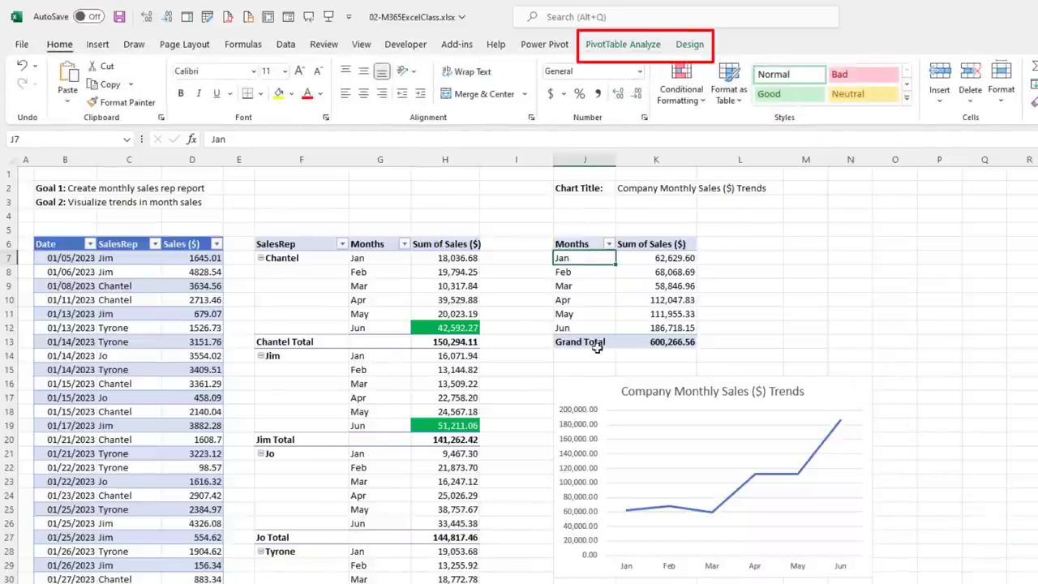
pyautogui.click(592, 387)
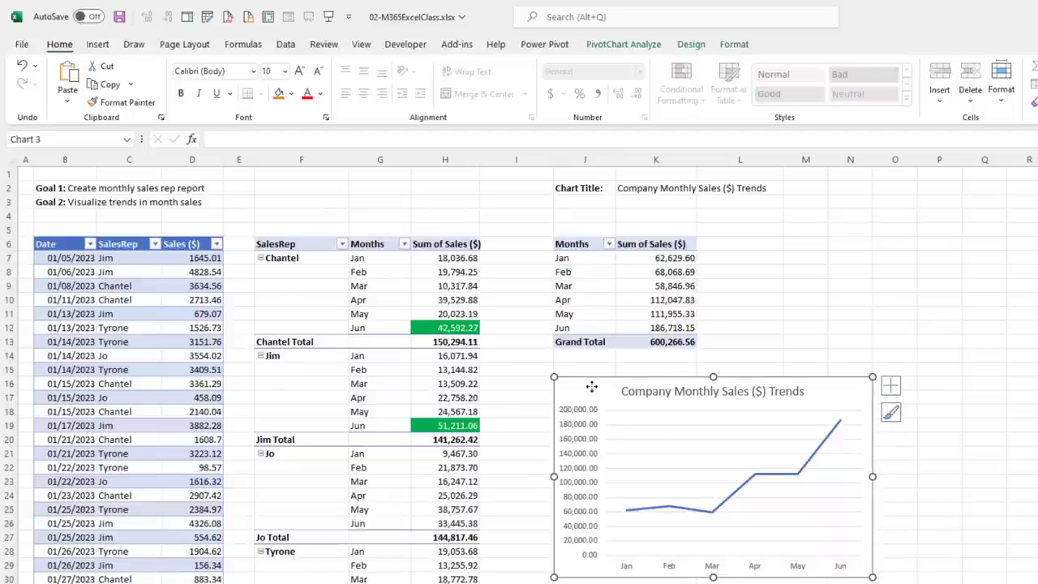
pyautogui.click(650, 430)
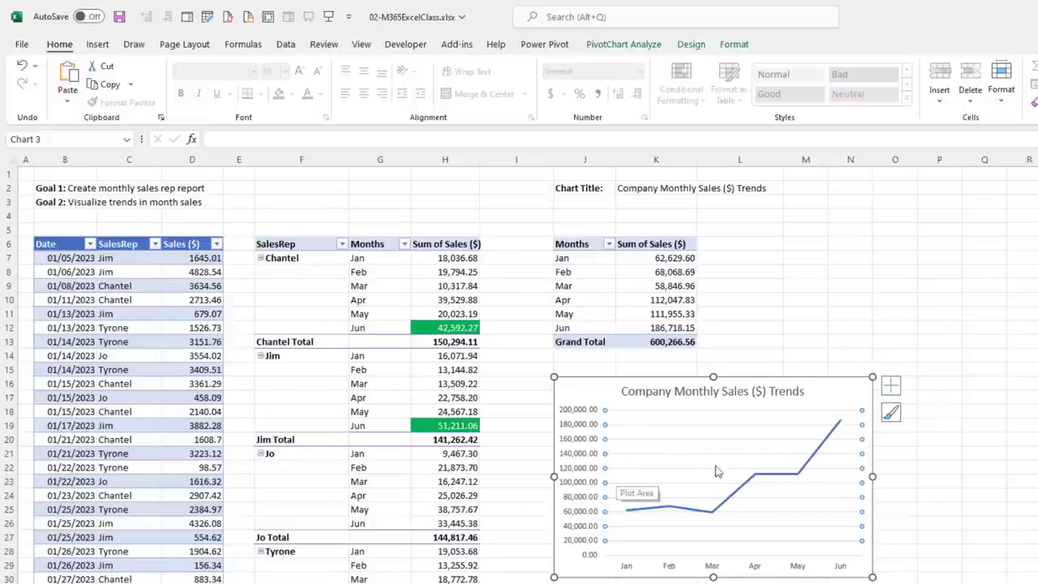
pyautogui.press('Delete')
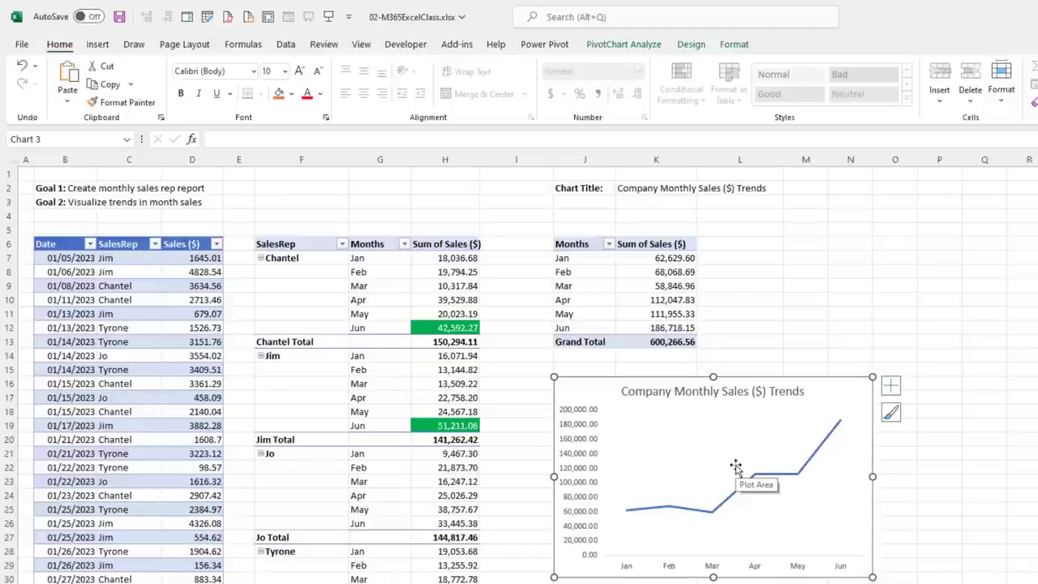
# Step: Add data labels to the line chart and delete its vertical value axis
pyautogui.click(897, 396)
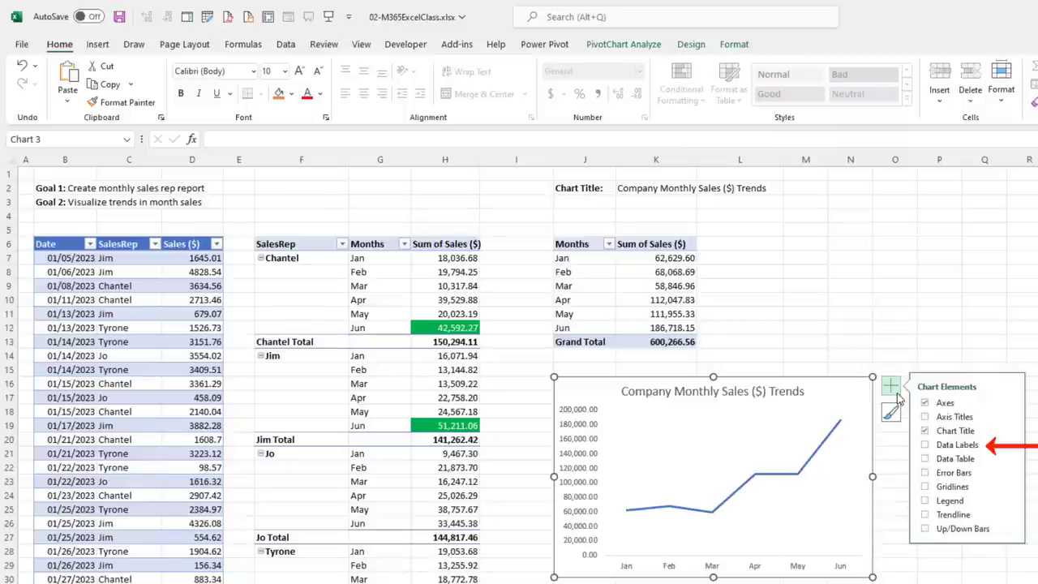
pyautogui.click(927, 446)
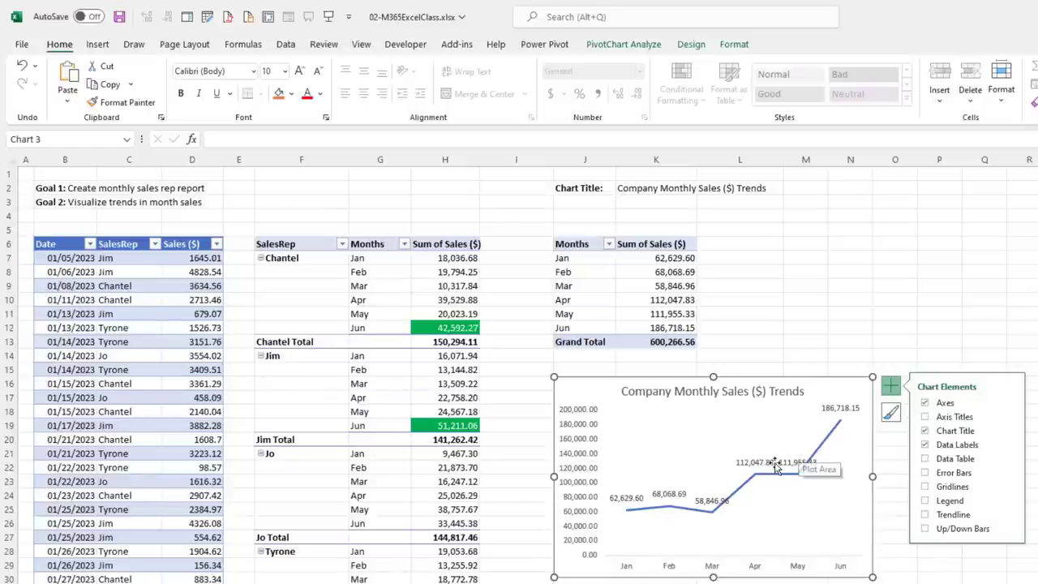
pyautogui.click(584, 430)
pyautogui.press('Delete')
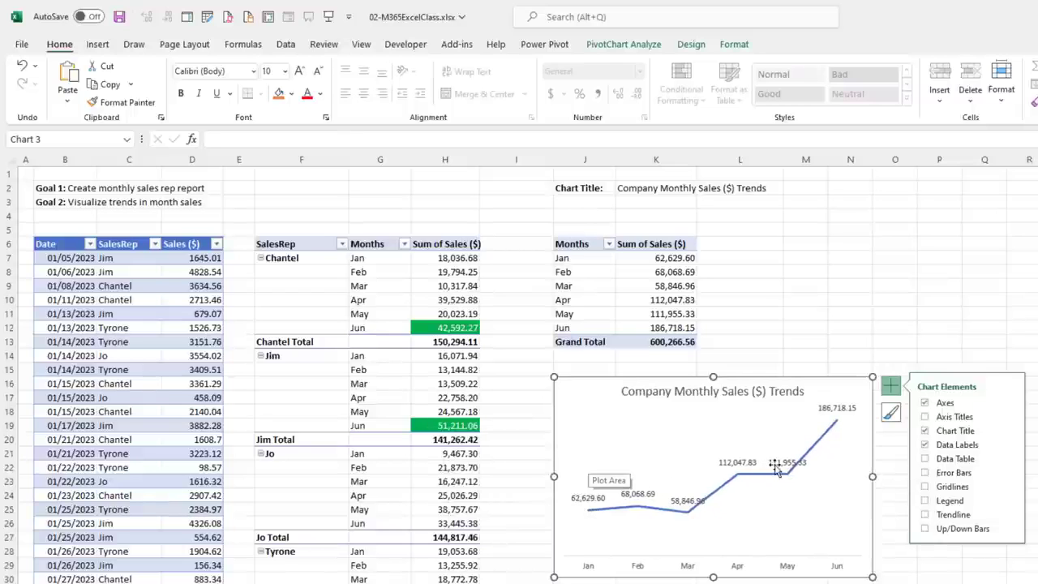
# Step: Move the May and March data labels below the line so they do not overlap it
pyautogui.click(736, 467)
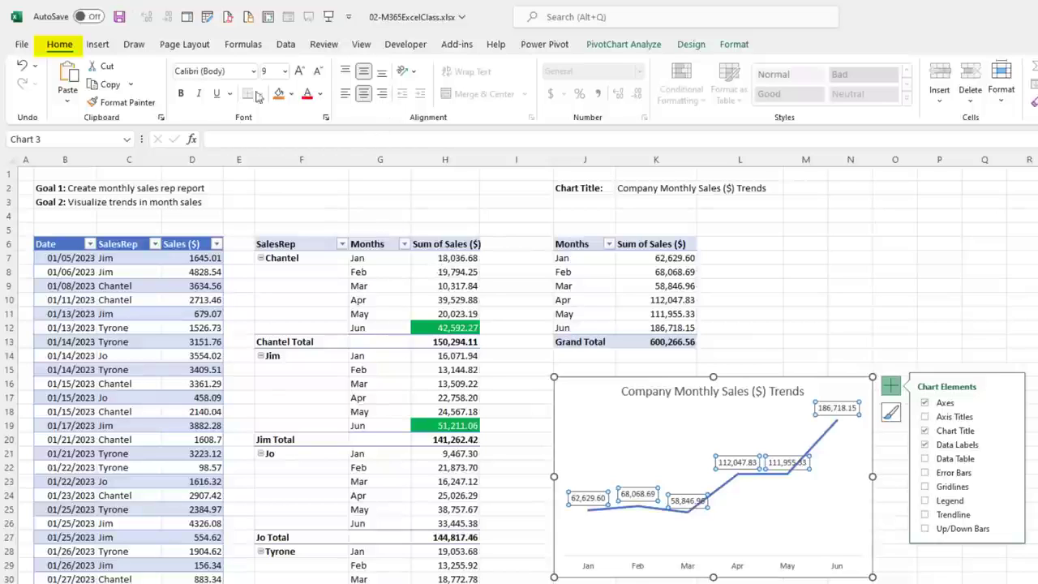
pyautogui.click(734, 46)
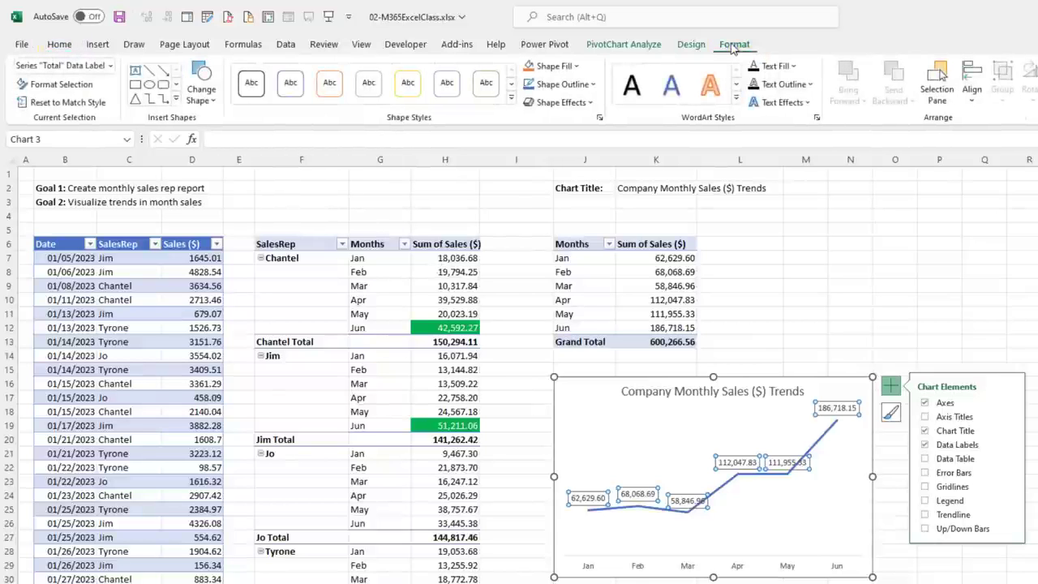
pyautogui.click(778, 460)
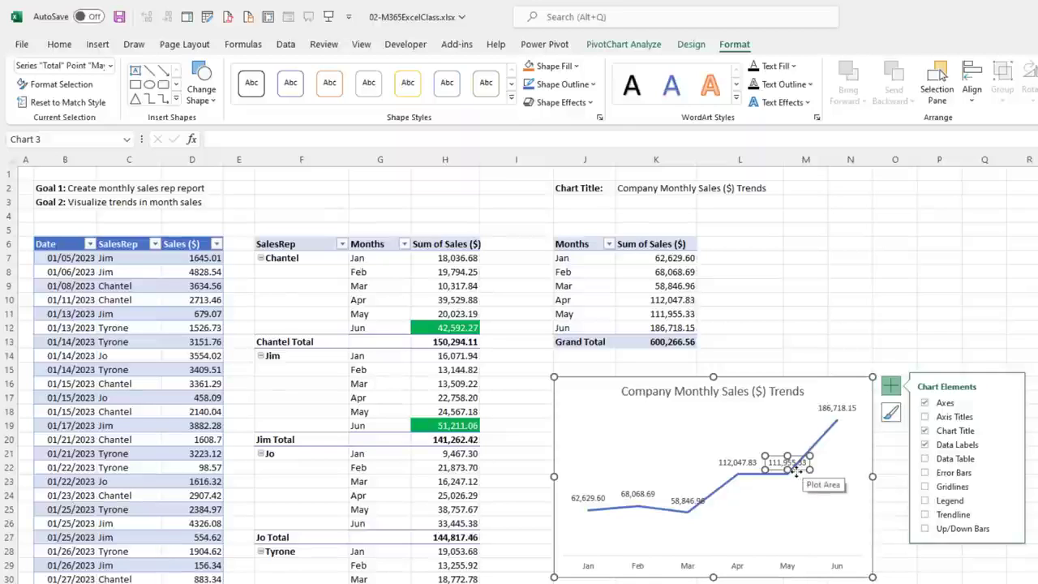
pyautogui.moveTo(795, 470); pyautogui.dragTo(809, 493)
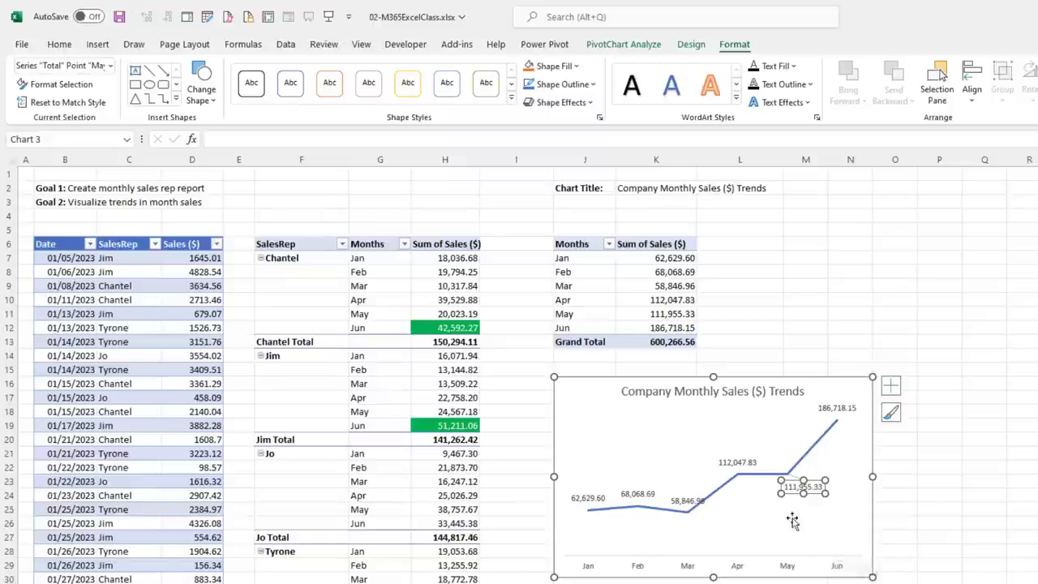
pyautogui.click(683, 498)
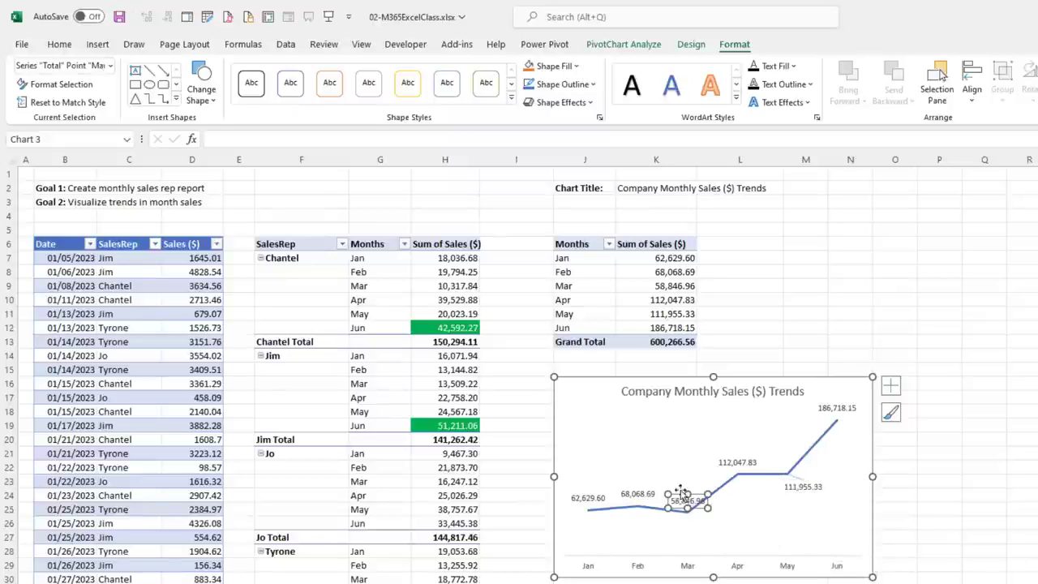
pyautogui.moveTo(683, 495); pyautogui.dragTo(696, 521)
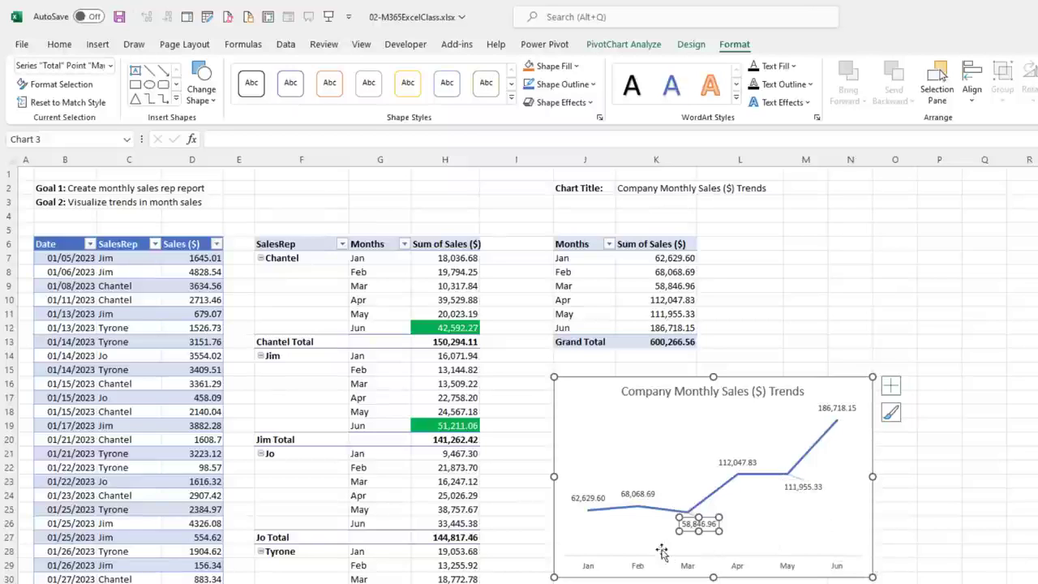
pyautogui.click(641, 545)
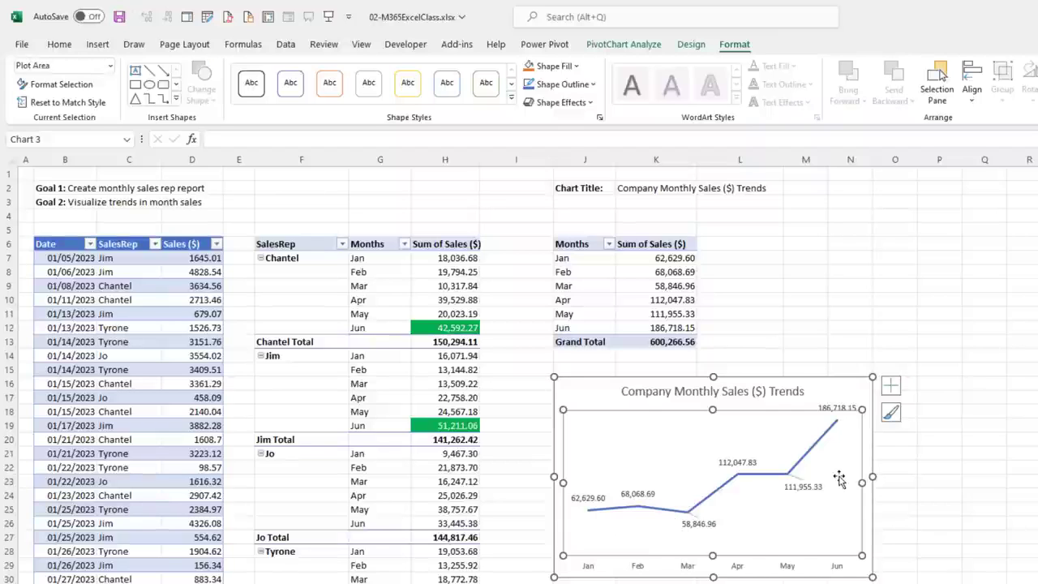
# Step: Add SalesRep as a report filter to the monthly PivotTable and filter it to the first sales rep
pyautogui.click(857, 391)
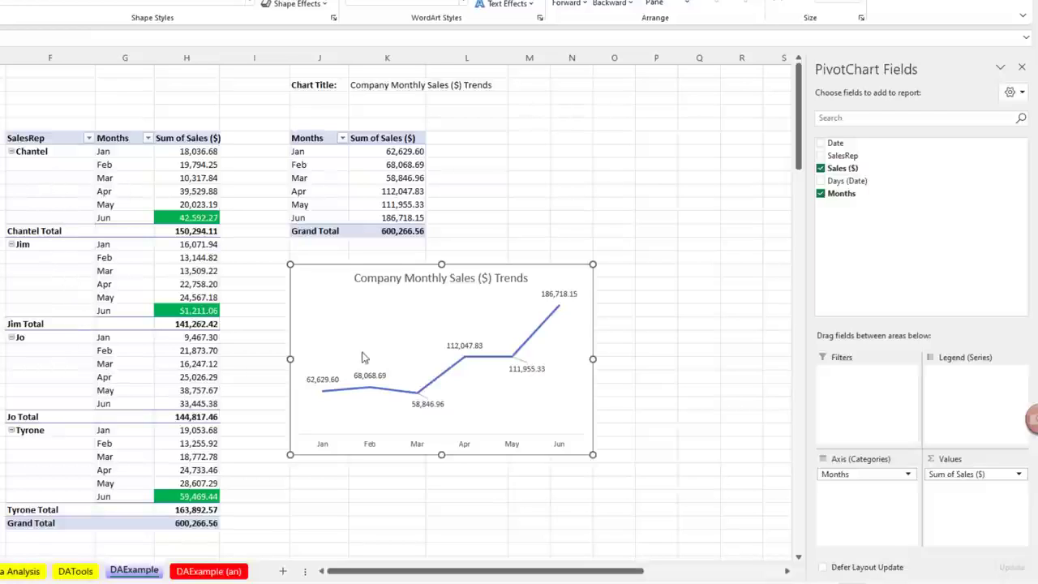
pyautogui.click(372, 155)
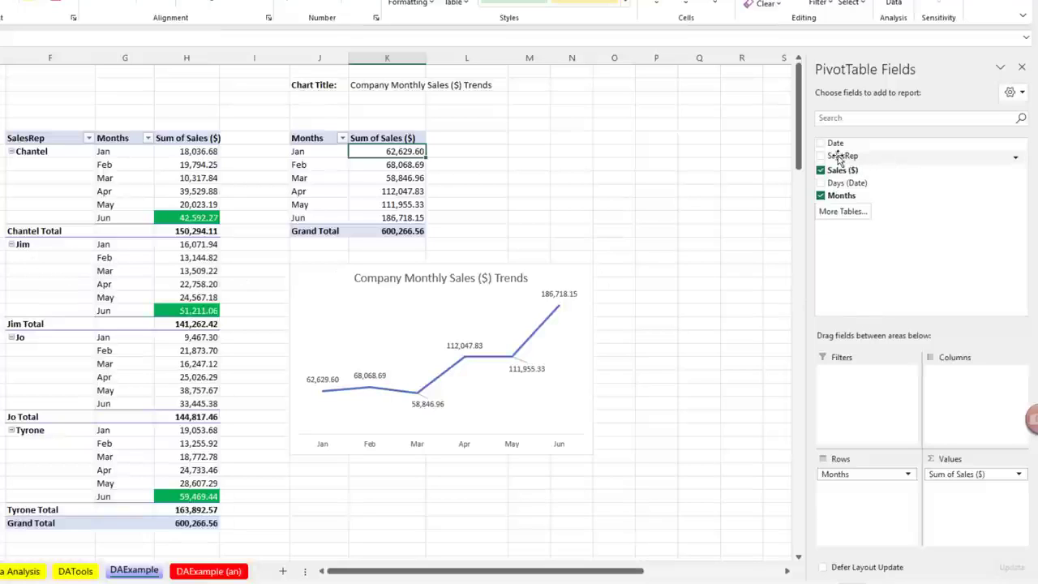
pyautogui.moveTo(833, 158); pyautogui.dragTo(830, 360)
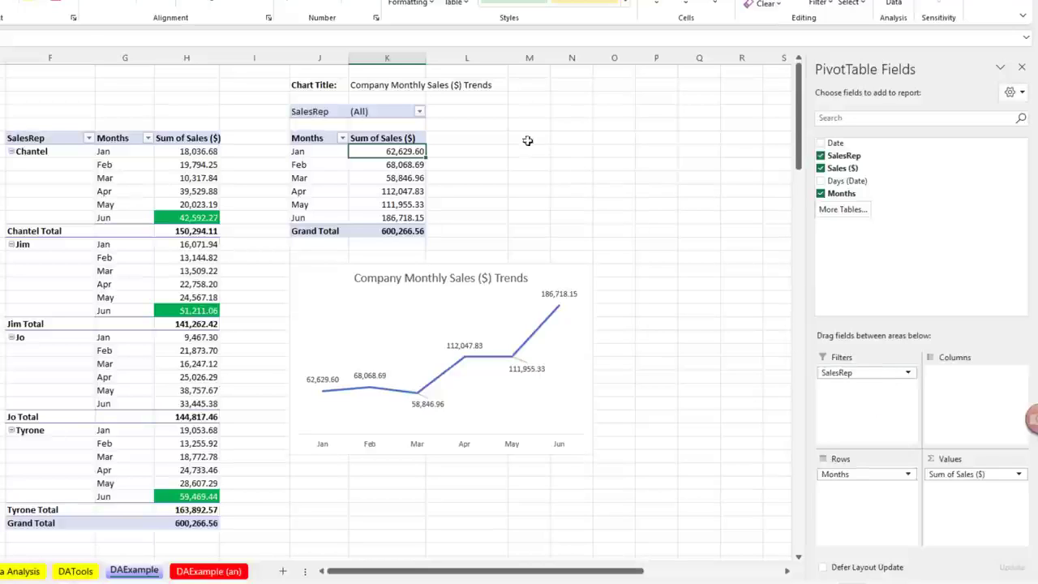
pyautogui.click(420, 113)
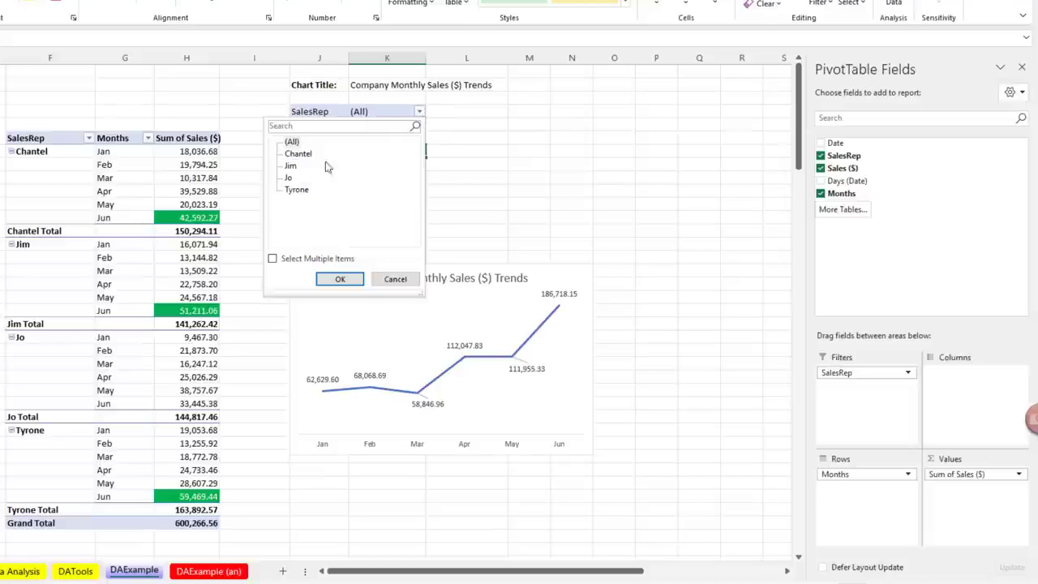
pyautogui.click(297, 158)
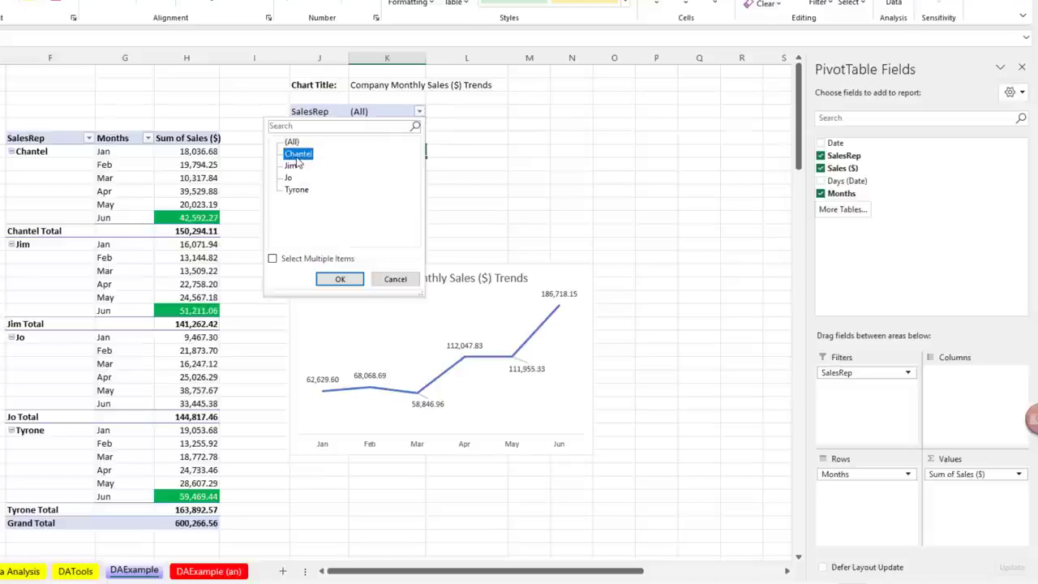
pyautogui.click(340, 279)
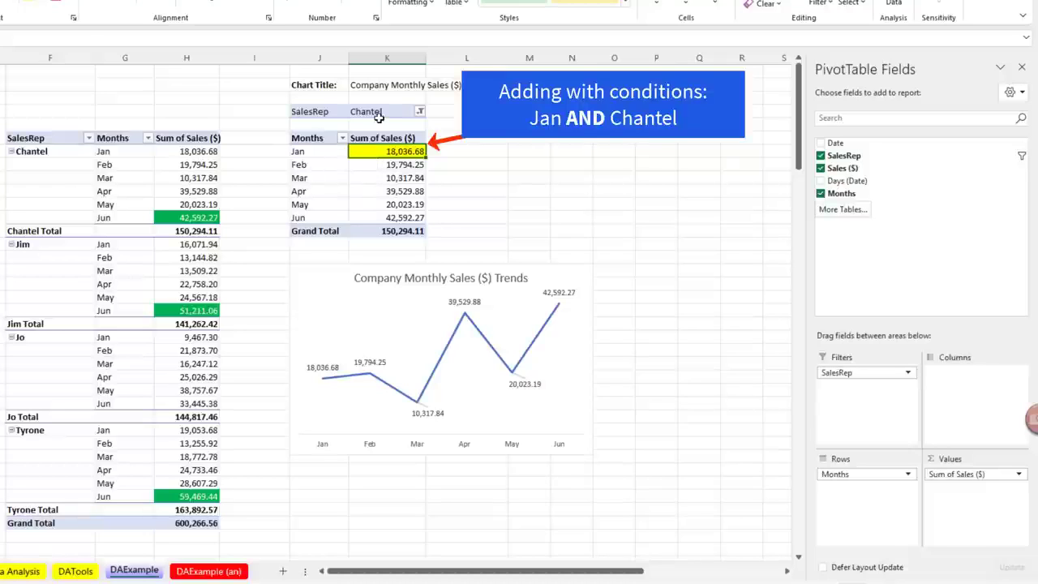
# Step: Remove the SalesRep filter field from the monthly PivotTable
pyautogui.click(382, 164)
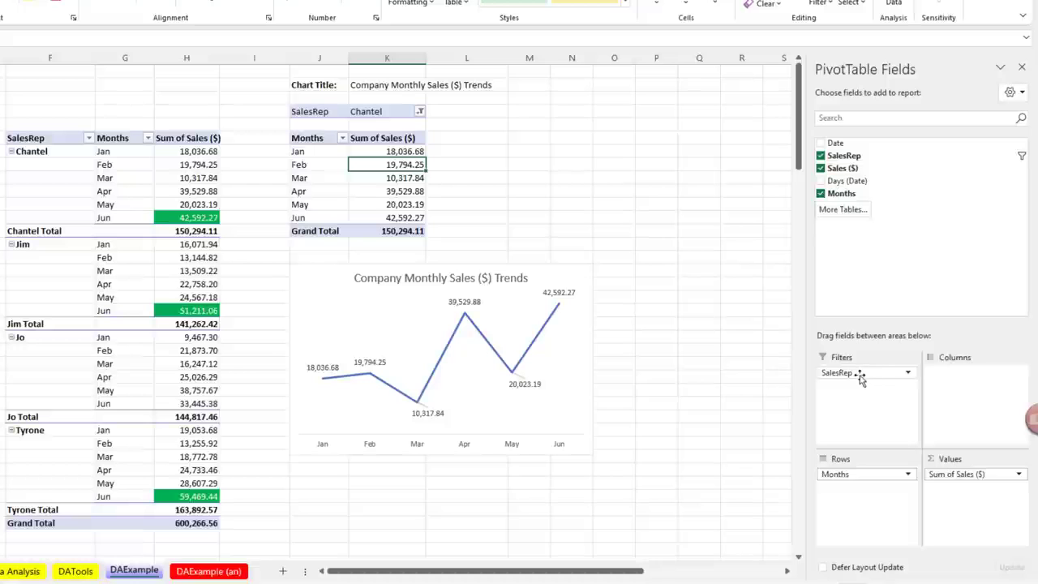
pyautogui.moveTo(853, 380); pyautogui.dragTo(621, 260)
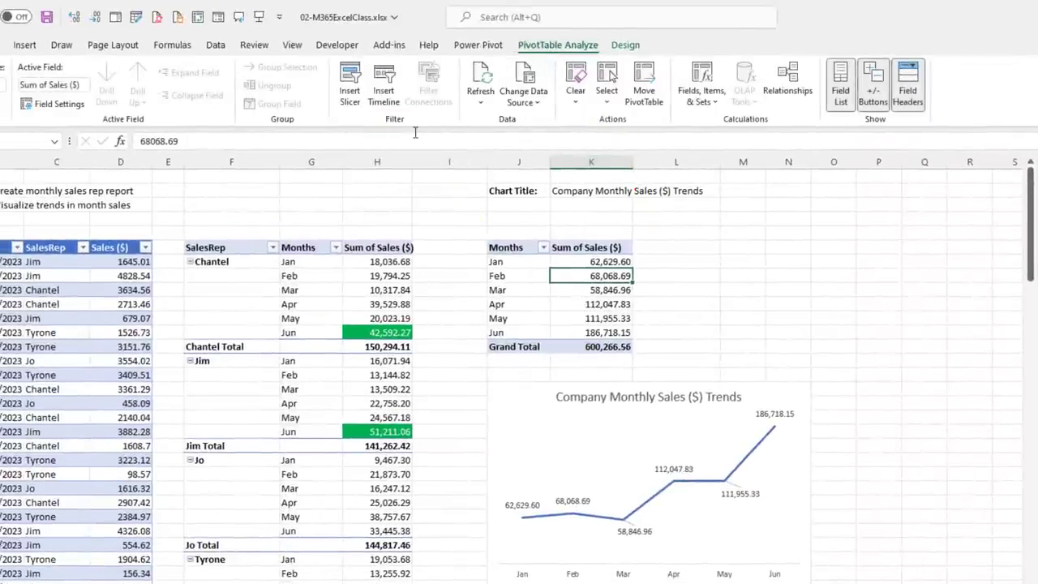
# Step: Insert a SalesRep slicer for the monthly PivotTable, place it beside the table, and resize it to 1.69" high by 1.5" wide
pyautogui.click(354, 99)
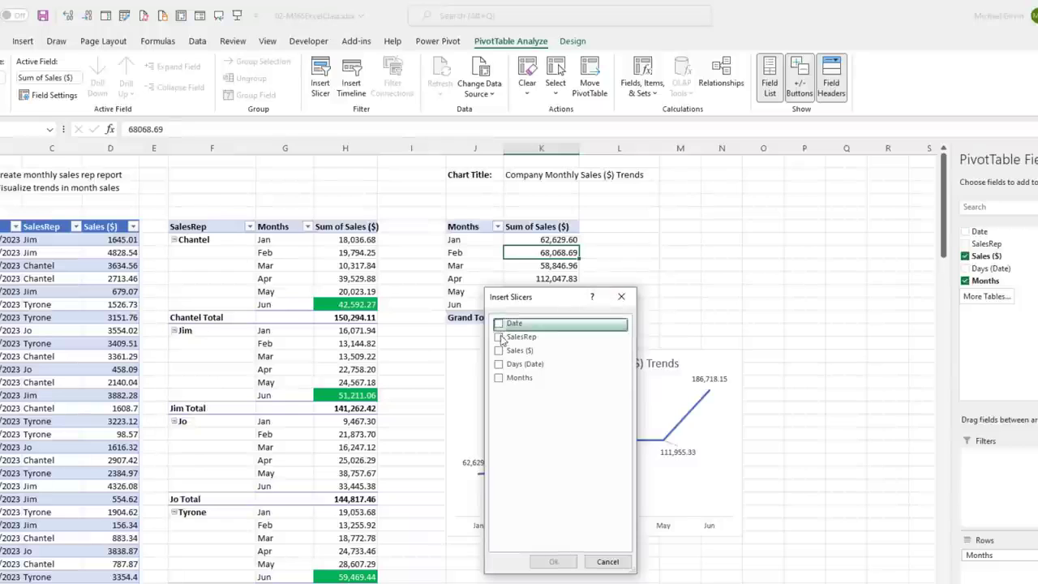
pyautogui.click(499, 337)
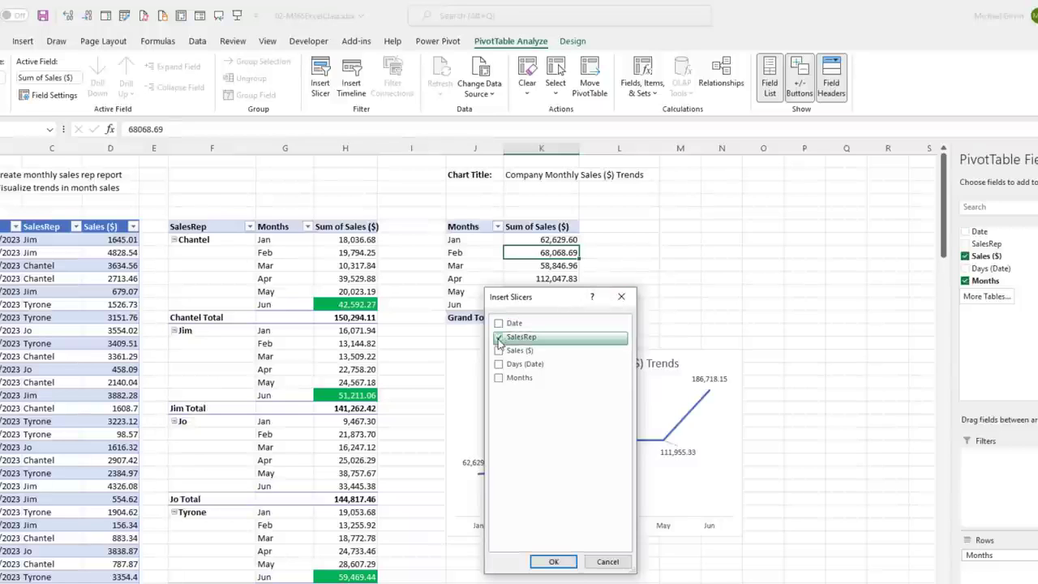
pyautogui.click(558, 565)
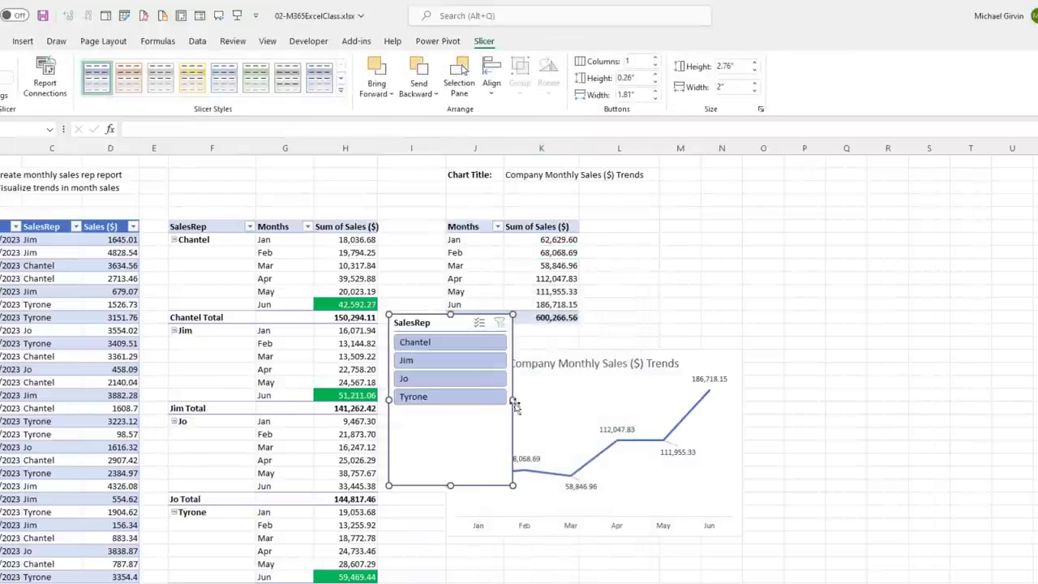
pyautogui.moveTo(414, 322); pyautogui.dragTo(639, 215)
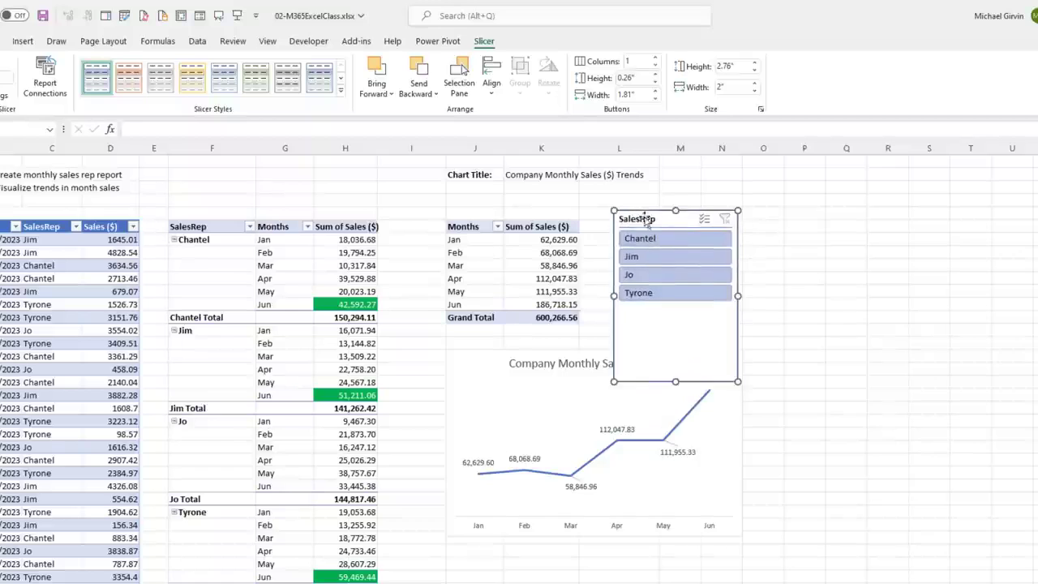
pyautogui.moveTo(727, 351); pyautogui.dragTo(707, 315)
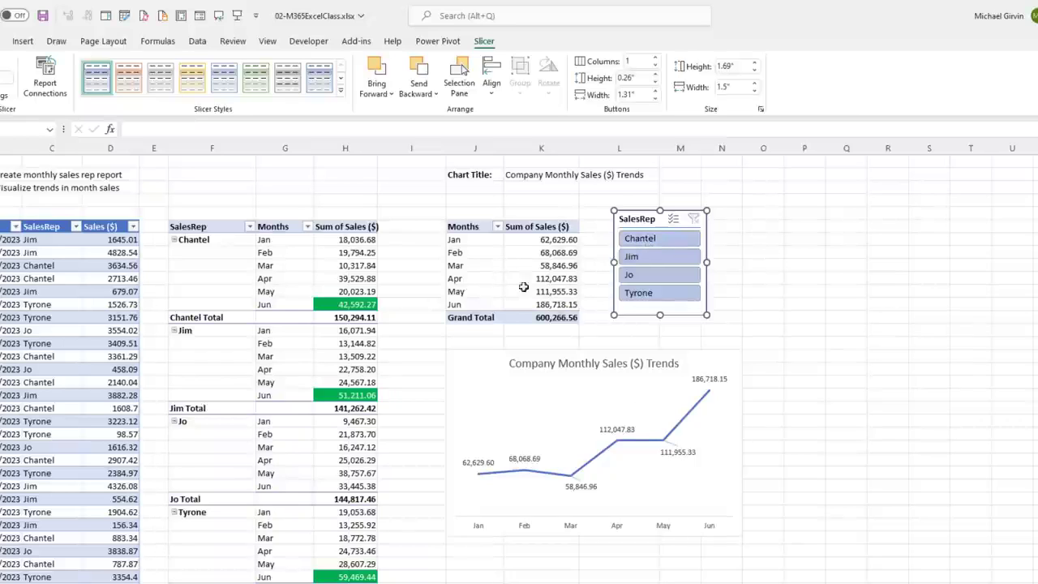
# Step: Test the SalesRep slicer by filtering to each sales rep in turn, and clear its filter
pyautogui.click(657, 241)
pyautogui.click(673, 258)
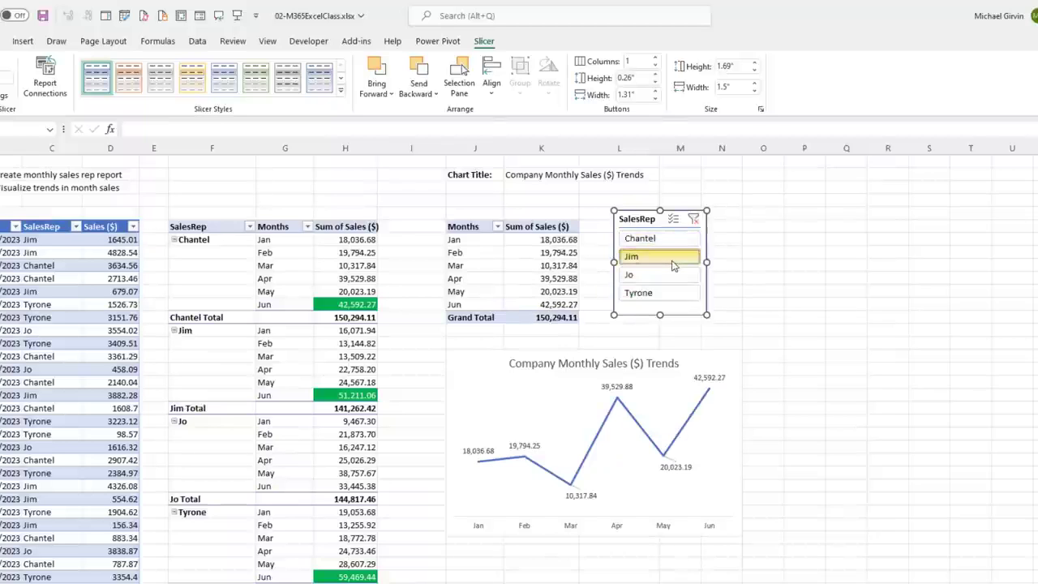
pyautogui.click(664, 276)
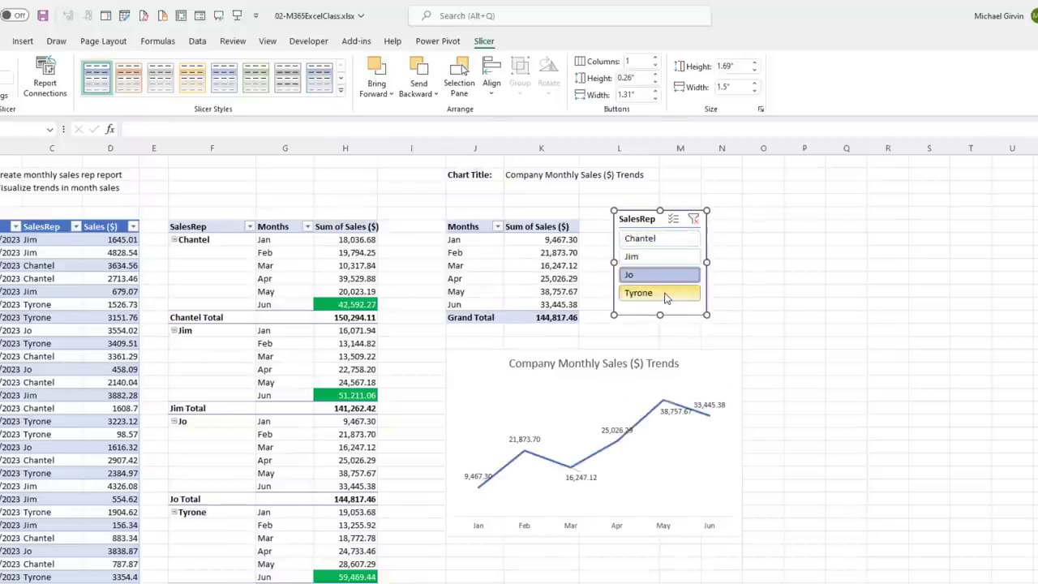
pyautogui.click(666, 295)
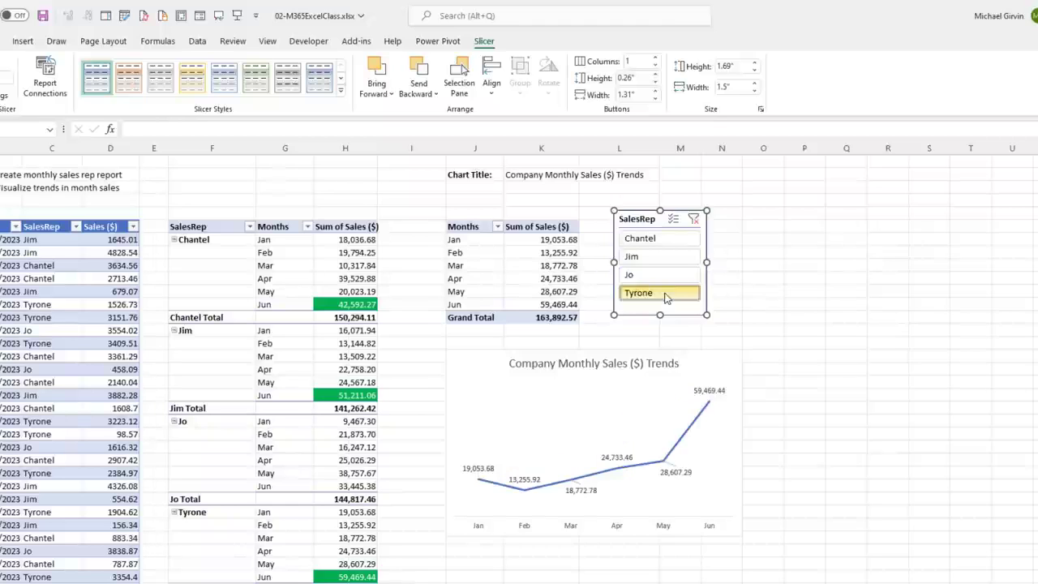
pyautogui.click(695, 225)
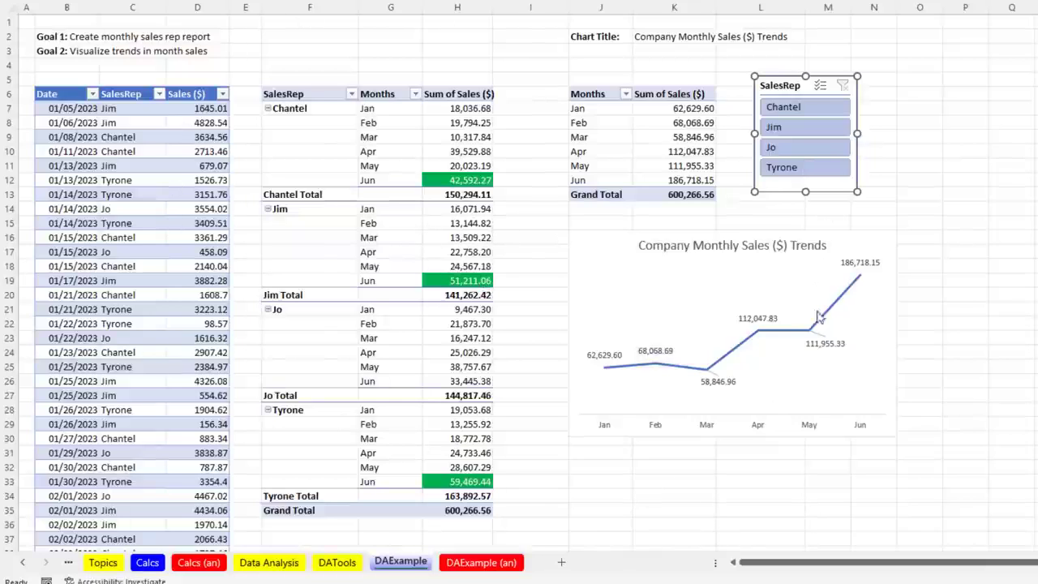
# Step: Review the worksheet formula notes and calculation examples on the Calcs (an) sheet
pyautogui.click(198, 563)
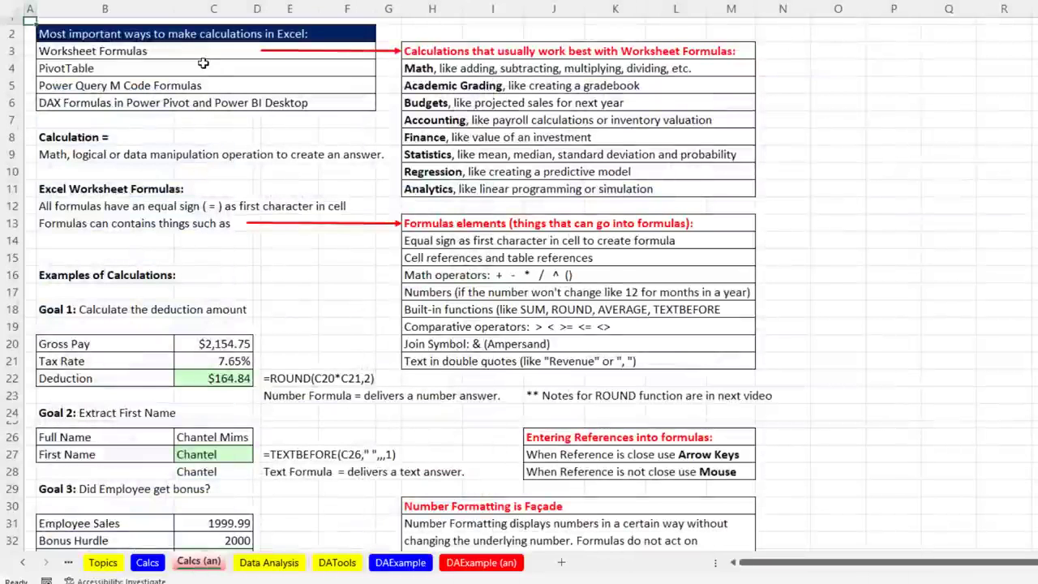
pyautogui.scroll(-1, 448, 378)
pyautogui.scroll(-4, 449, 378)
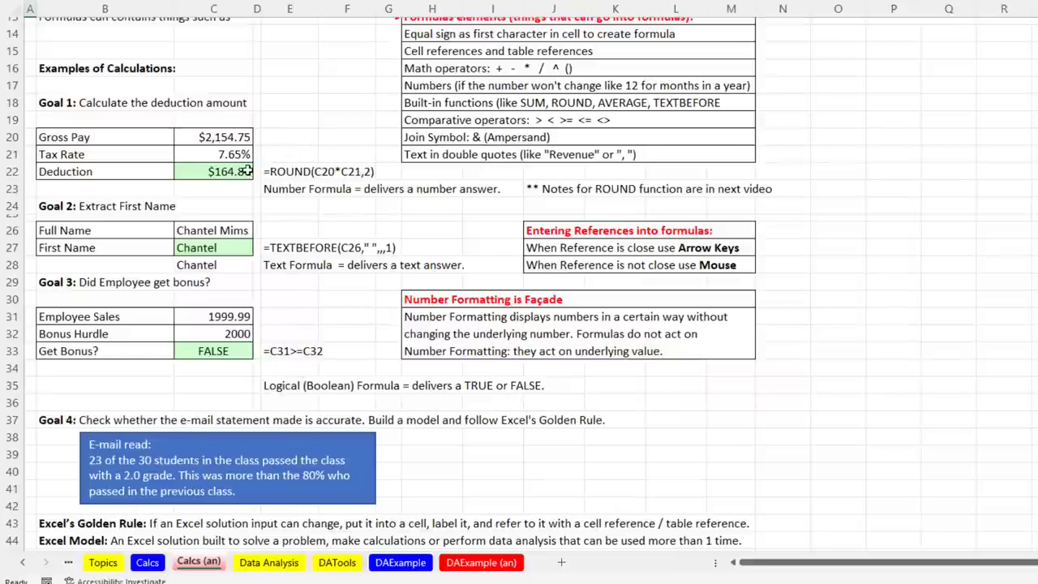
pyautogui.scroll(-6, 300, 206)
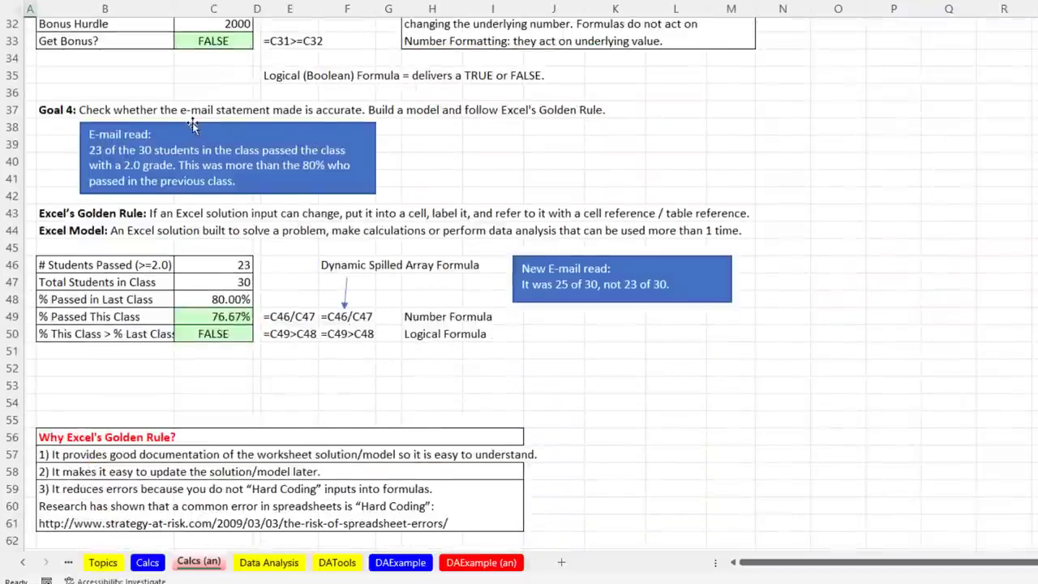